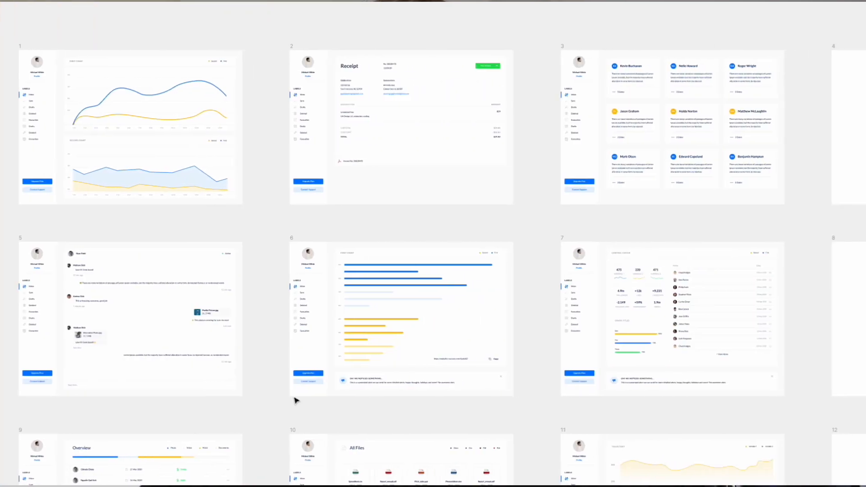
scroll(295, 400, "down", 7)
scroll(296, 400, "left", 6)
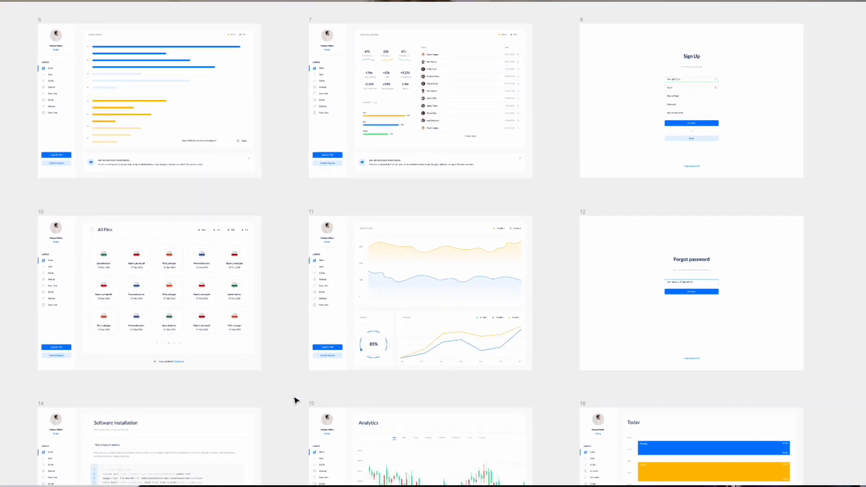
scroll(295, 400, "down", 2)
scroll(295, 400, "left", 1)
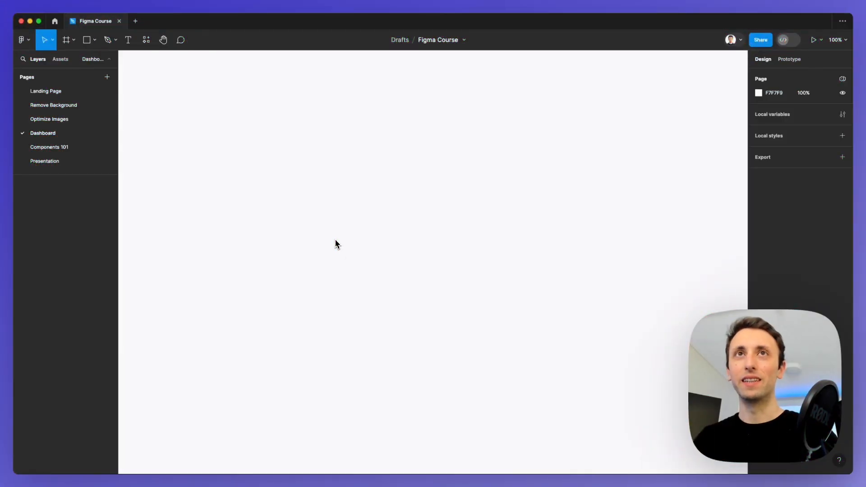
Step: Create a new frame using the 1440×1024 Desktop preset
left_click(68, 42)
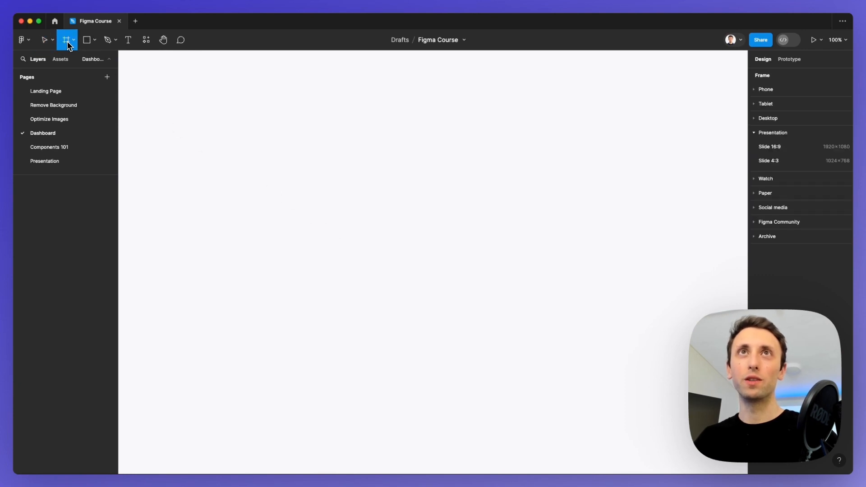
left_click(785, 121)
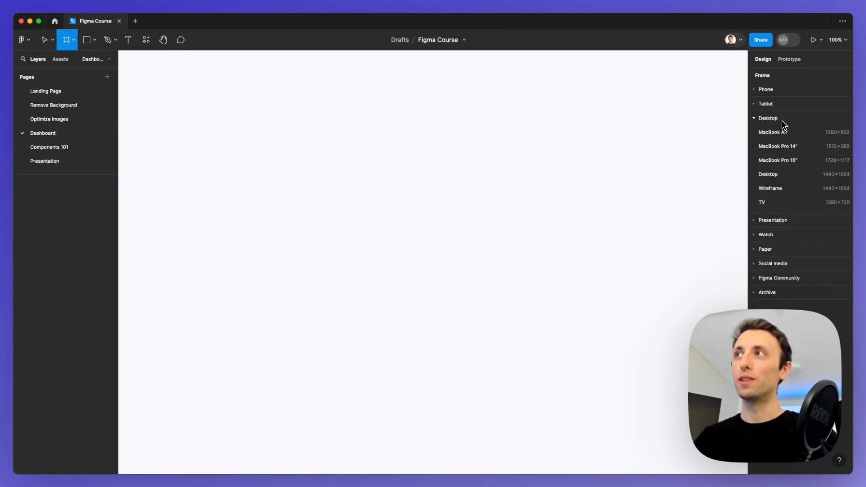
left_click(792, 174)
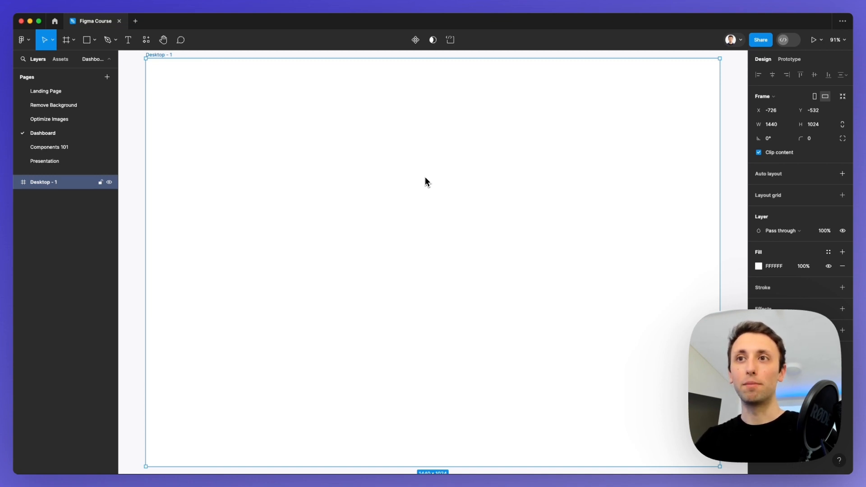
scroll(425, 177, "down", 3)
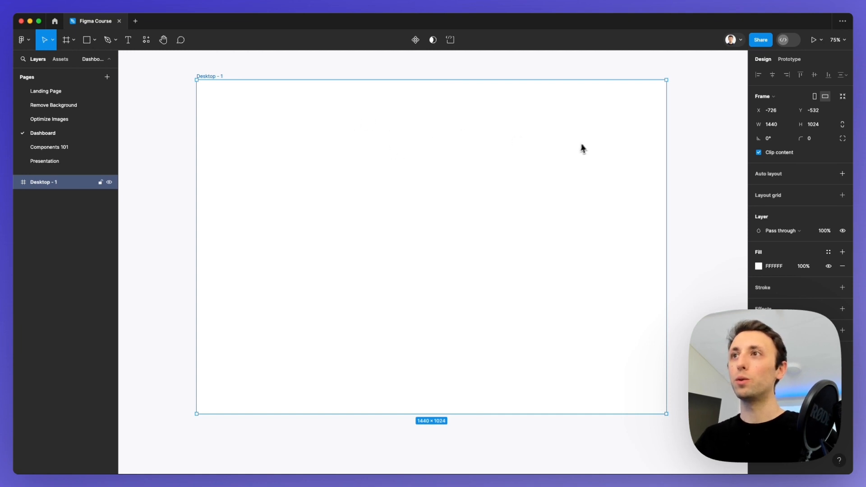
Step: Draw a full-height sidebar rectangle about 267×1024 along the frame's left edge and fill it with white (FFFFFF)
key("r")
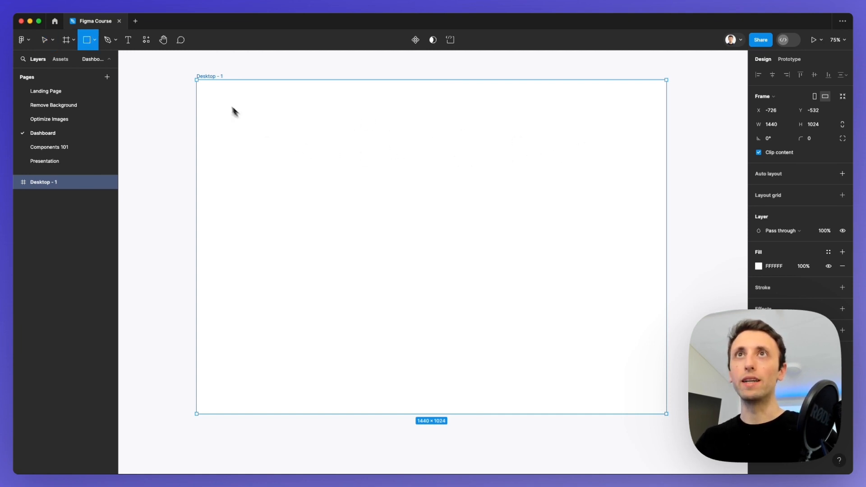
left_click_drag(199, 83, 285, 417)
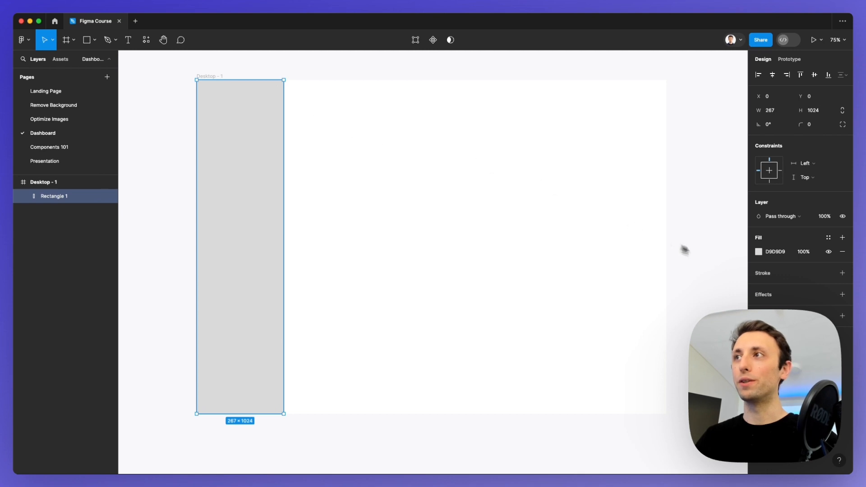
left_click(758, 253)
left_click_drag(667, 257, 571, 199)
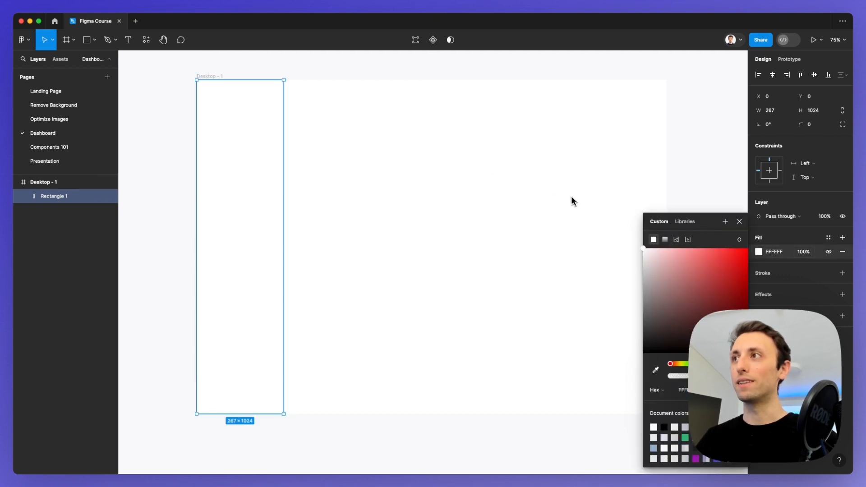
Step: Add a drop shadow to the sidebar rectangle with a blur of 14 and 10% opacity
left_click(772, 300)
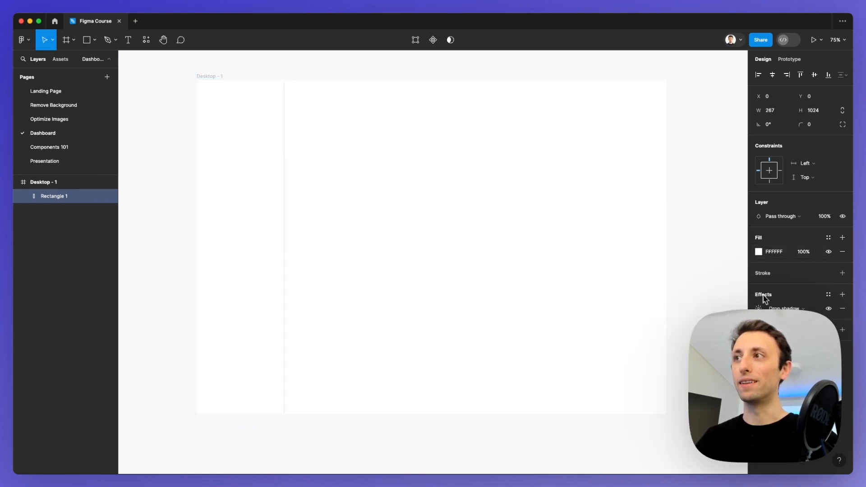
left_click(778, 296)
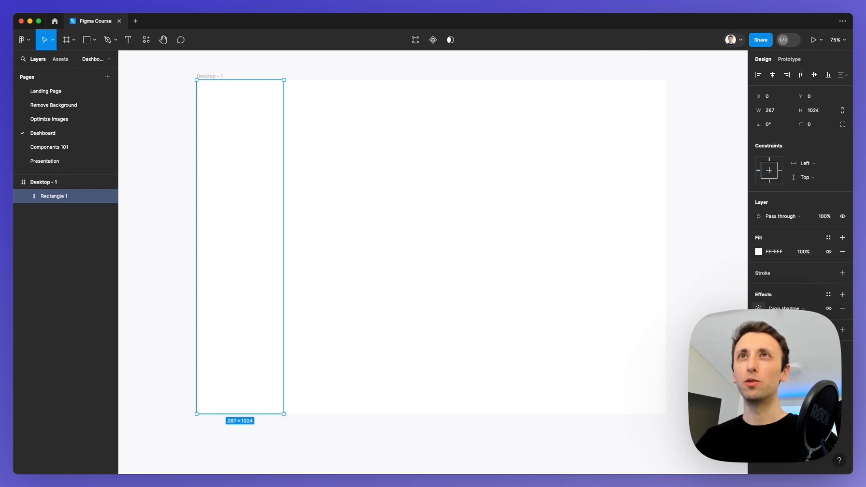
left_click(759, 309)
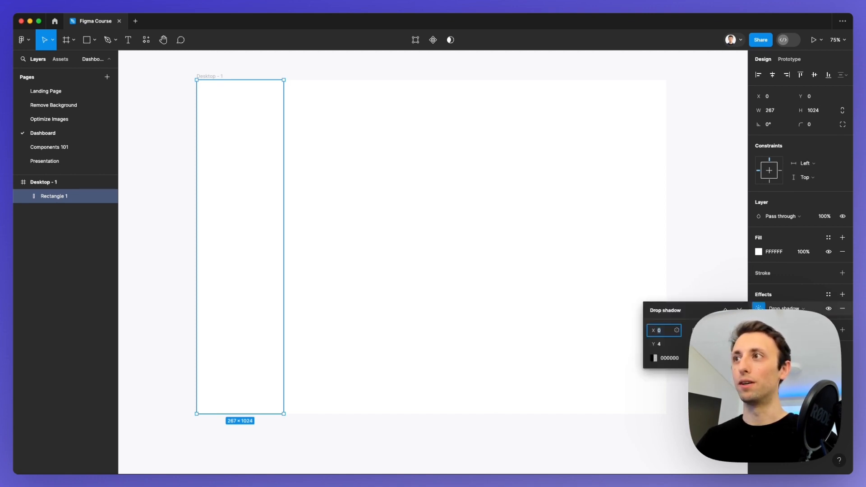
left_click_drag(689, 308, 449, 209)
scroll(295, 209, "up", 3)
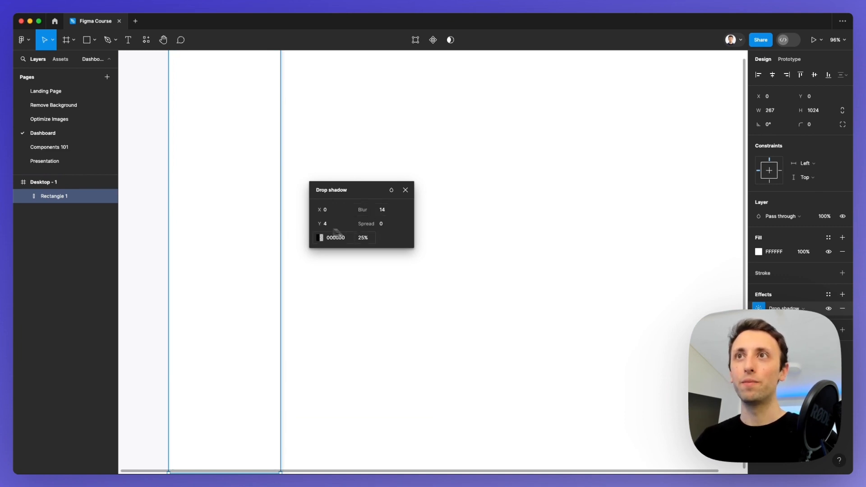
left_click(369, 240)
key("Down")
key("Down")
key("Down")
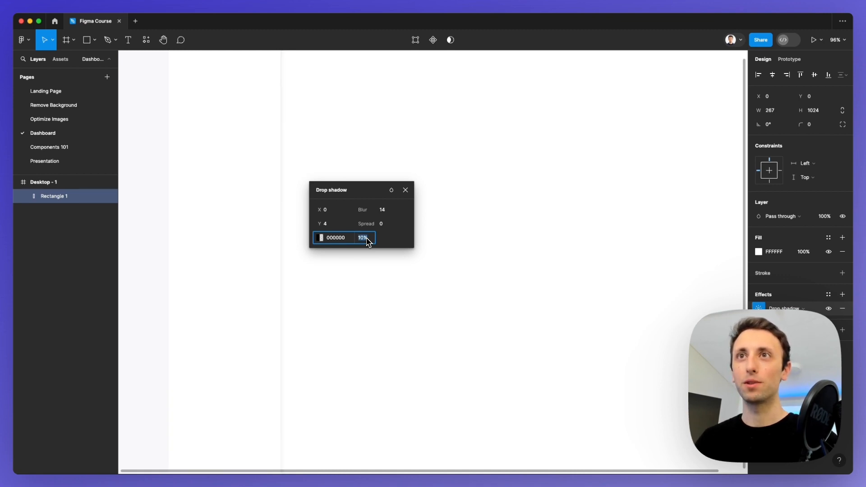
key("Return")
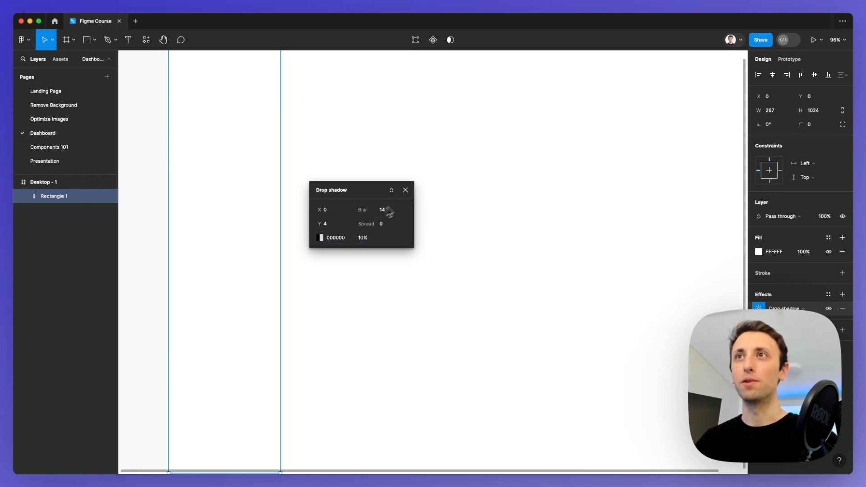
left_click(406, 189)
scroll(404, 195, "down", 5)
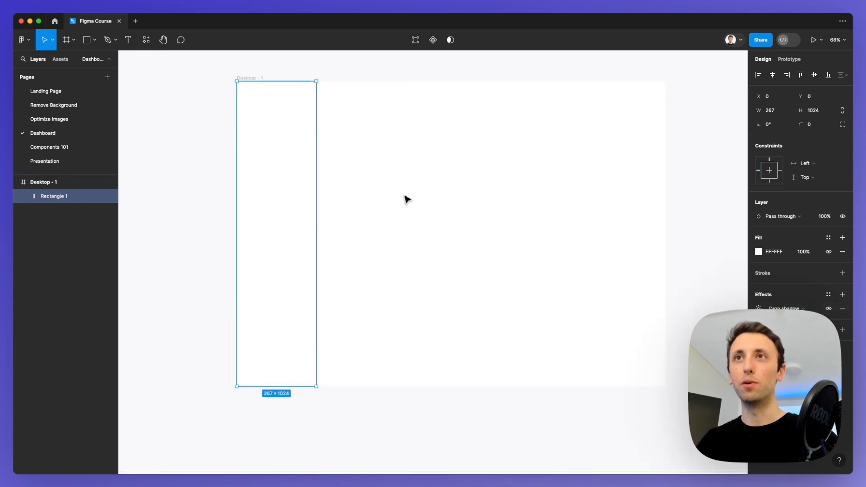
left_click(406, 199)
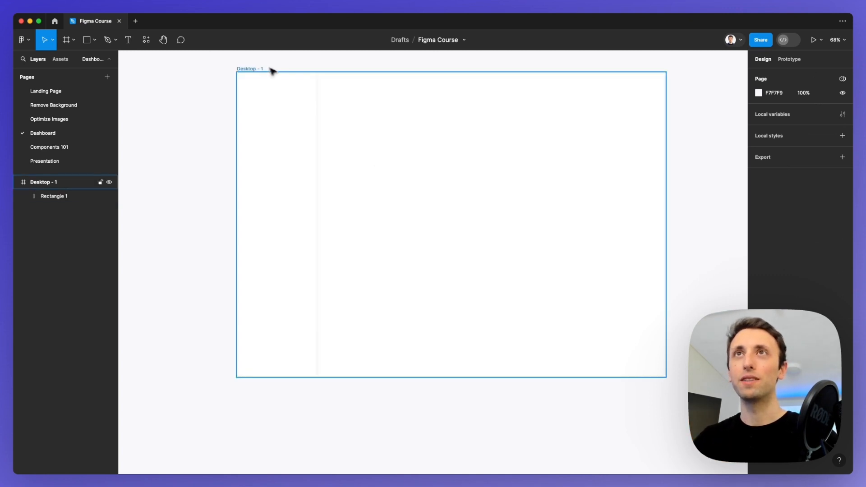
Step: Change the Desktop frame's fill to a very light bluish grey, F8F8FC
left_click(249, 70)
scroll(348, 122, "up", 2)
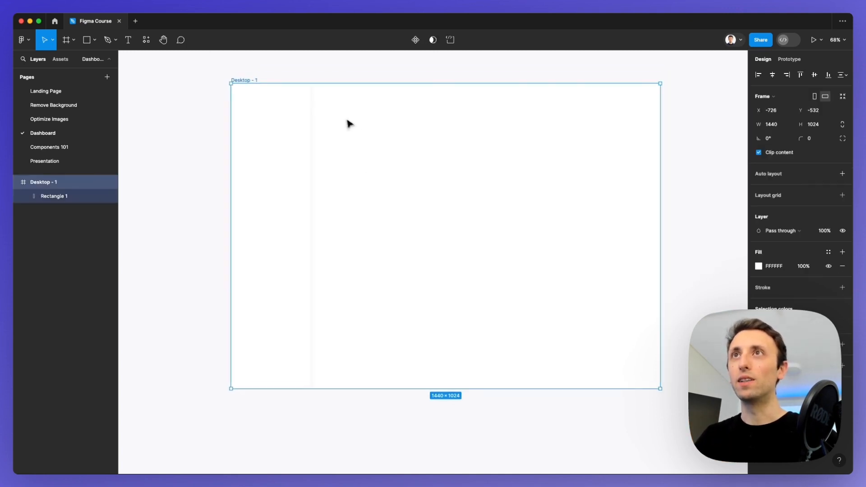
left_click(759, 266)
left_click_drag(712, 226, 509, 192)
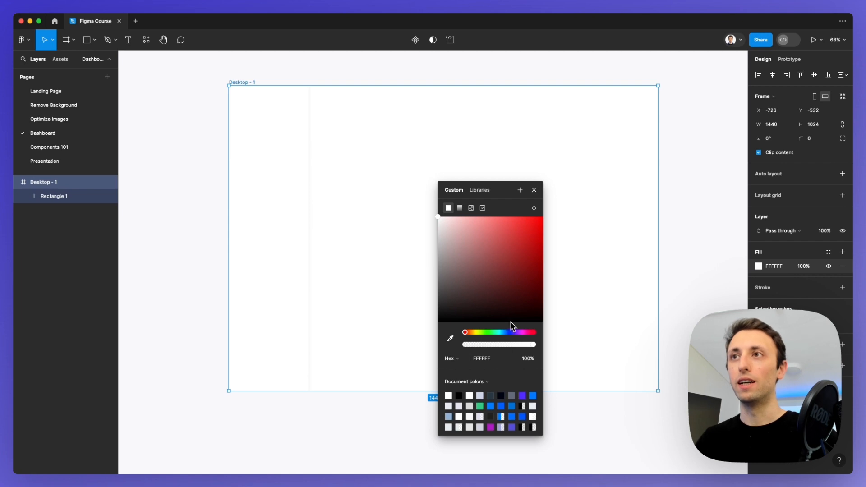
left_click(508, 332)
left_click(440, 219)
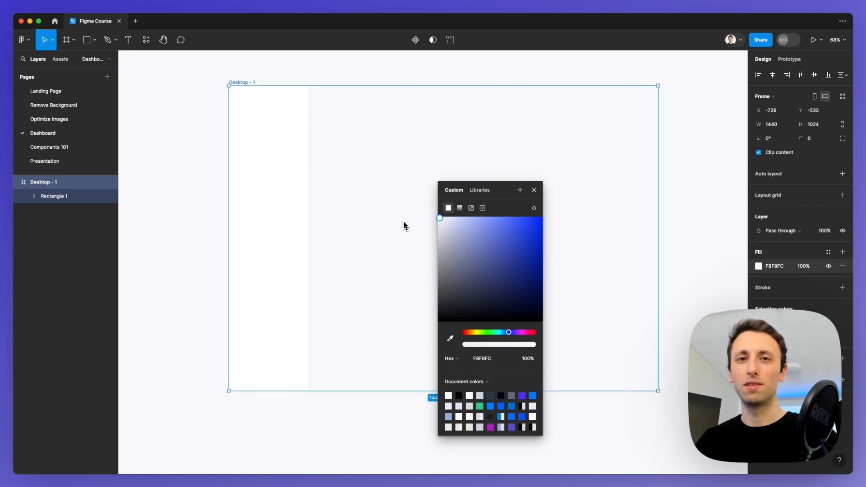
left_click(534, 190)
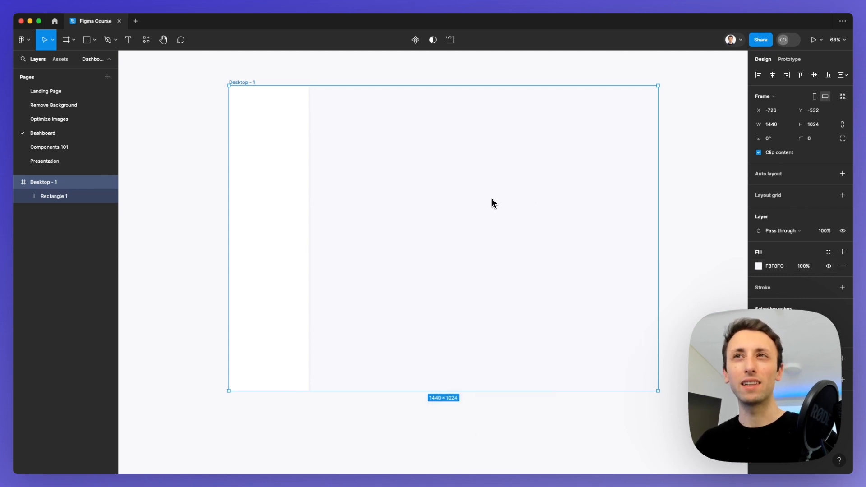
Step: Set the page's canvas background colour to white (FFFFFF)
scroll(492, 202, "down", 2)
left_click(512, 83)
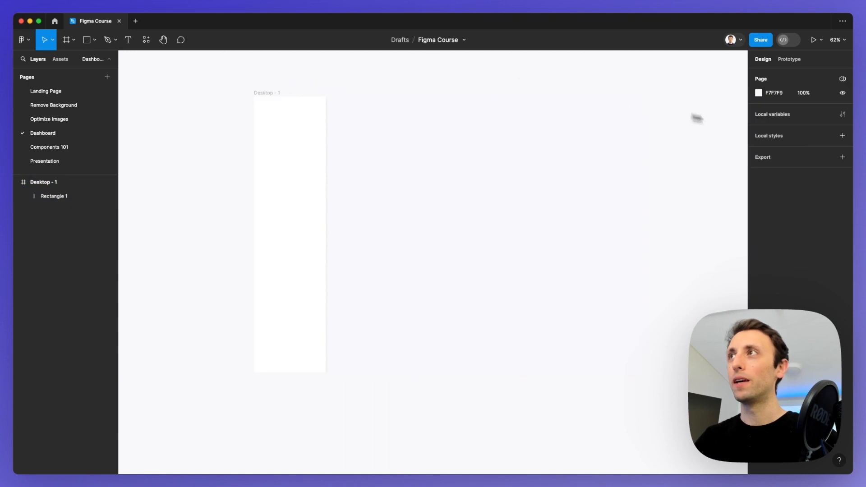
left_click(759, 94)
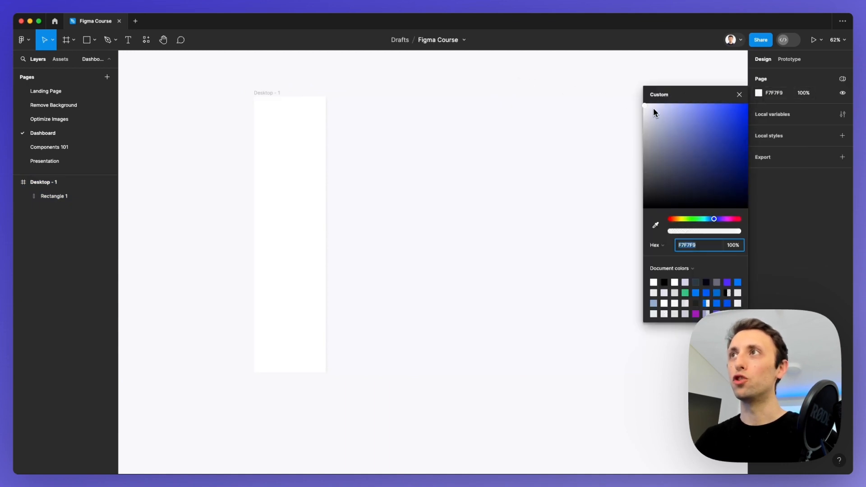
left_click_drag(653, 108, 588, 81)
scroll(522, 128, "up", 1)
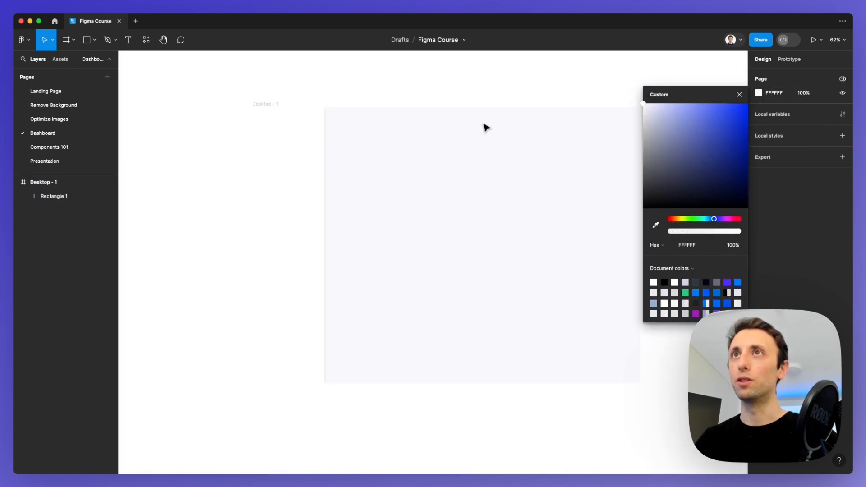
left_click(318, 97)
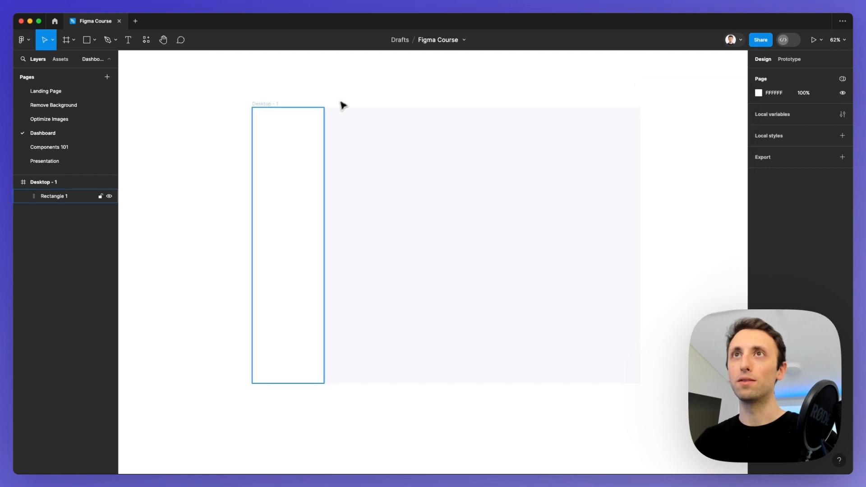
left_click(276, 108)
left_click(277, 105)
left_click(394, 86)
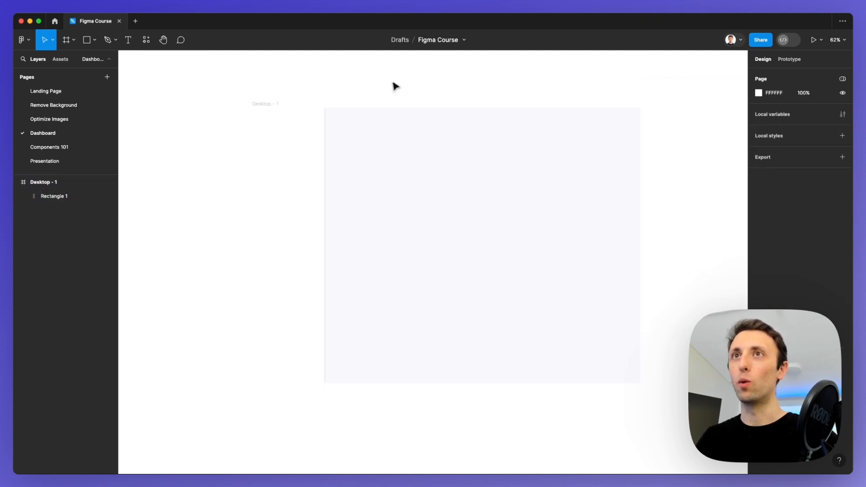
Step: Draw a circle about 92×92 near the top of the sidebar, horizontally centred about 48 px below the frame's top edge
scroll(309, 110, "up", 3)
scroll(310, 114, "up", 3)
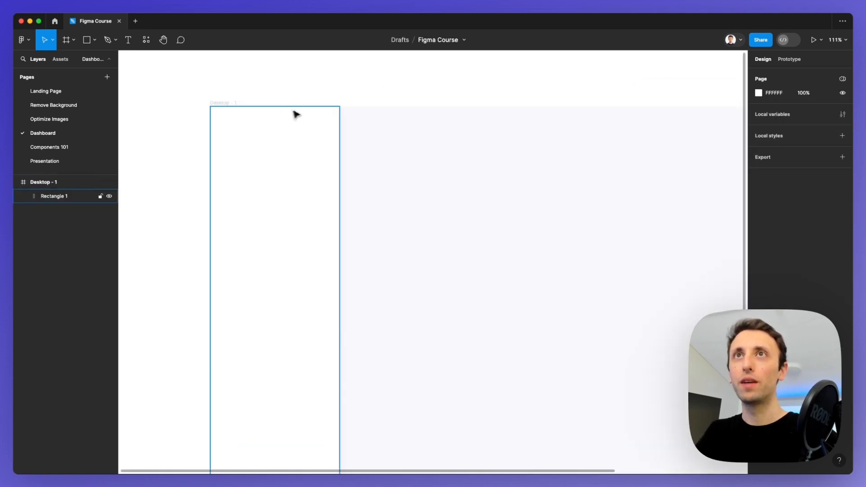
left_click(273, 128)
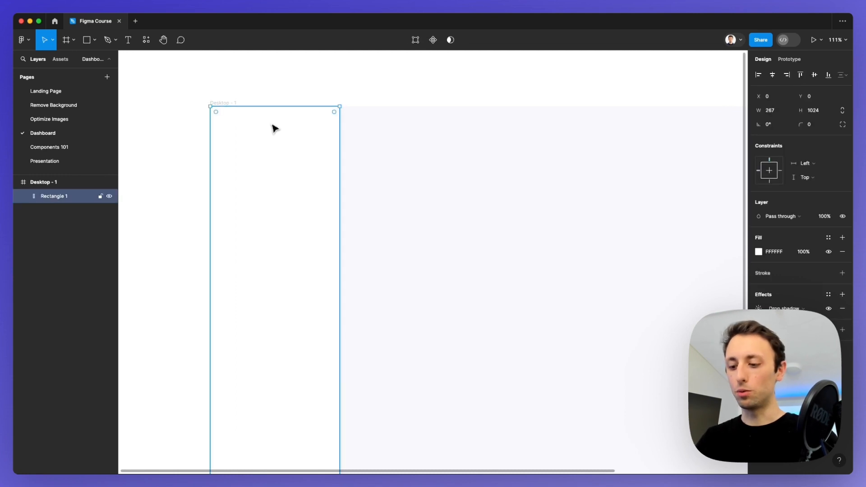
key("o")
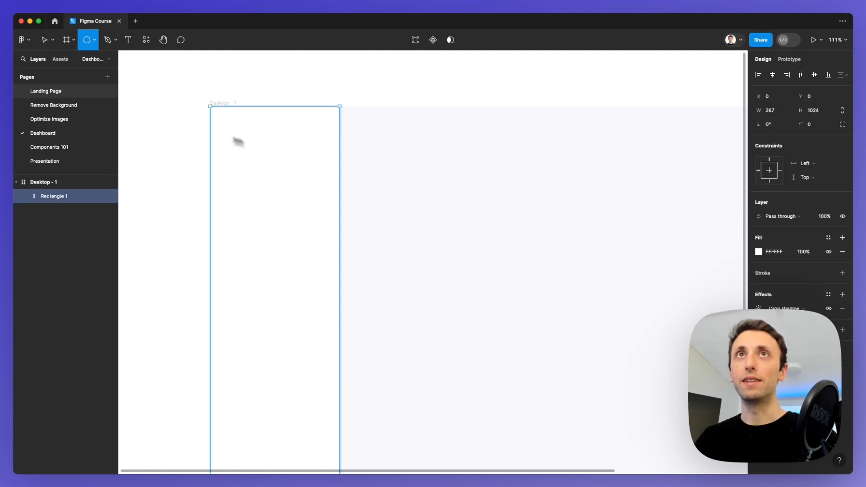
left_click_drag(275, 153, 281, 129)
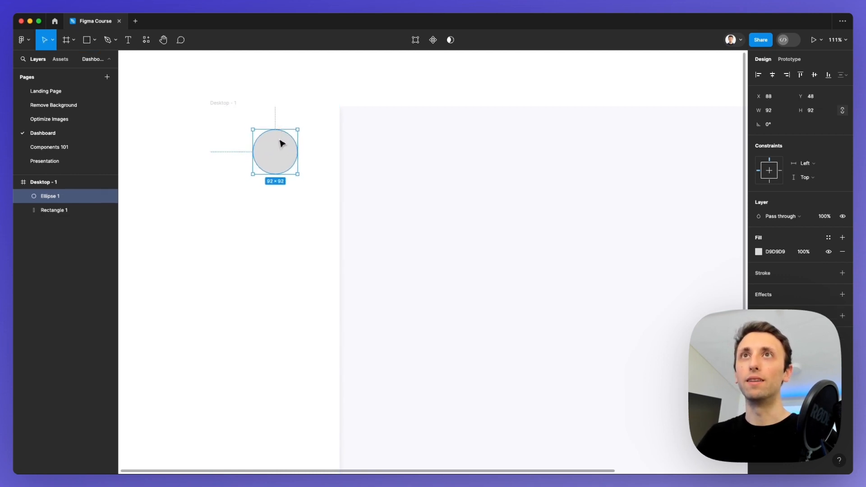
left_click(289, 80)
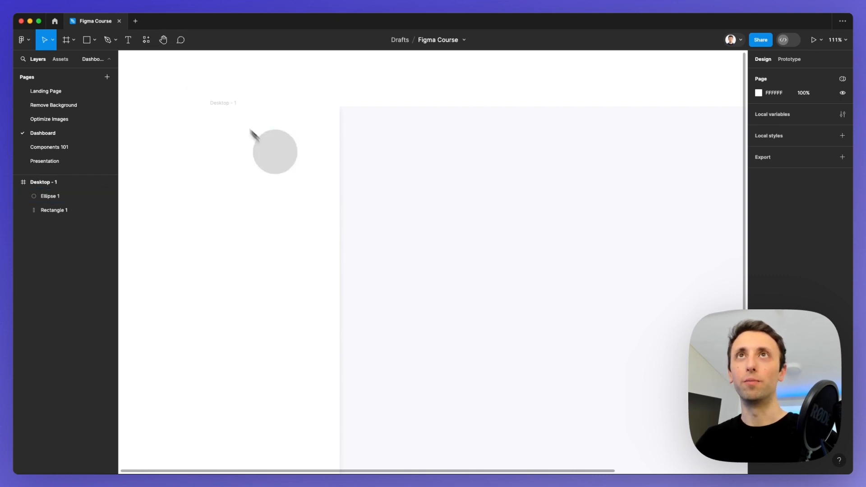
Step: Try to find a portrait photo with the Freepik plugin by searching for "portrait"
left_click(146, 39)
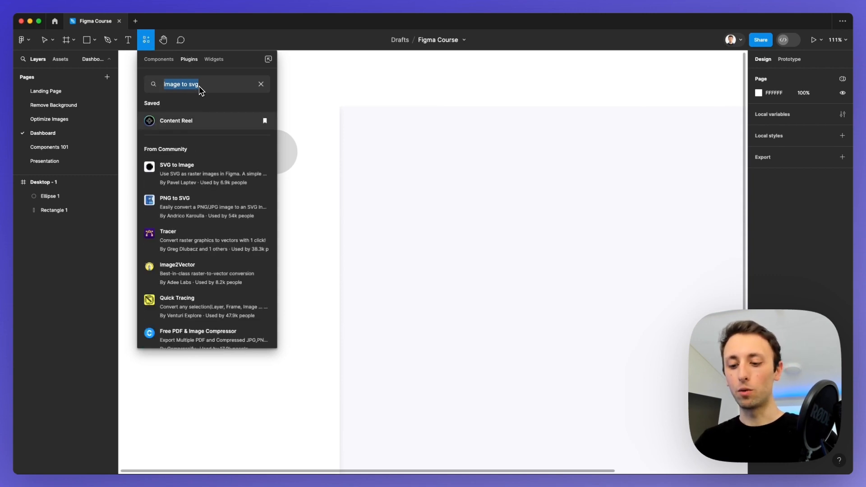
type("freepik")
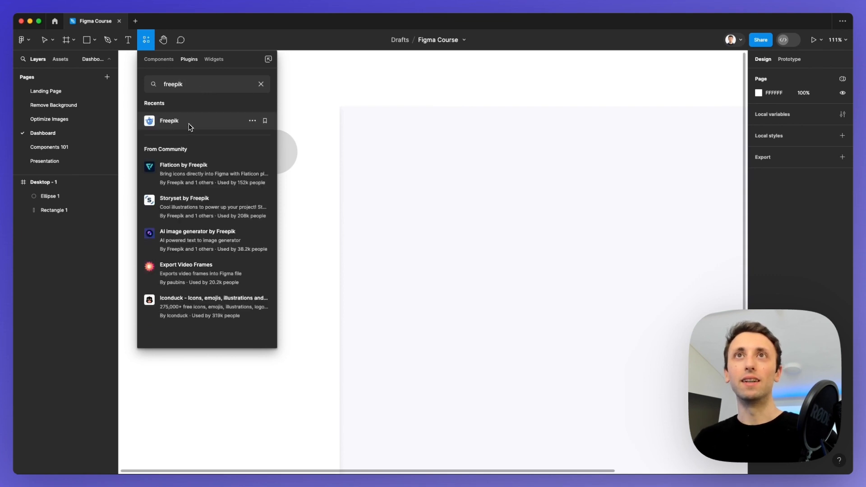
left_click(190, 125)
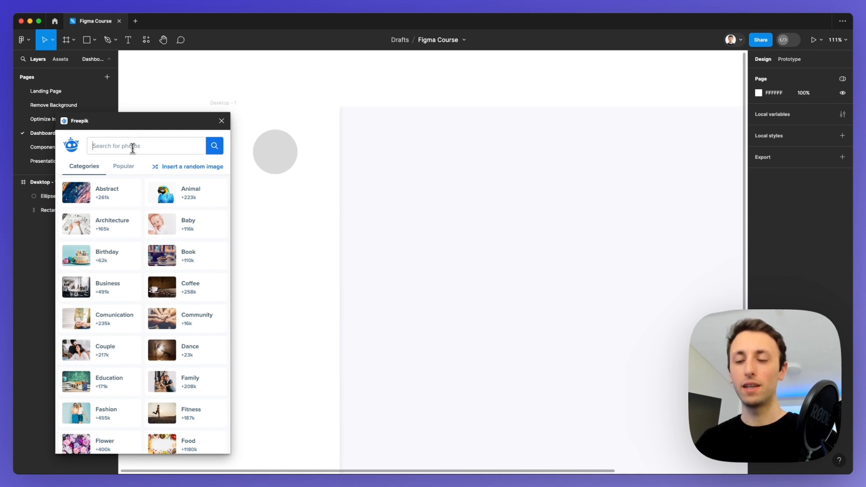
type("portra")
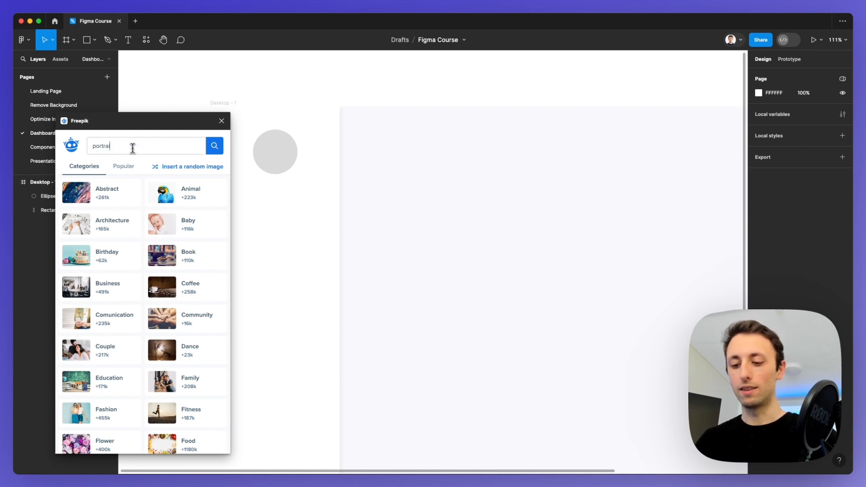
type("it")
key("Return")
left_click_drag(140, 127, 475, 101)
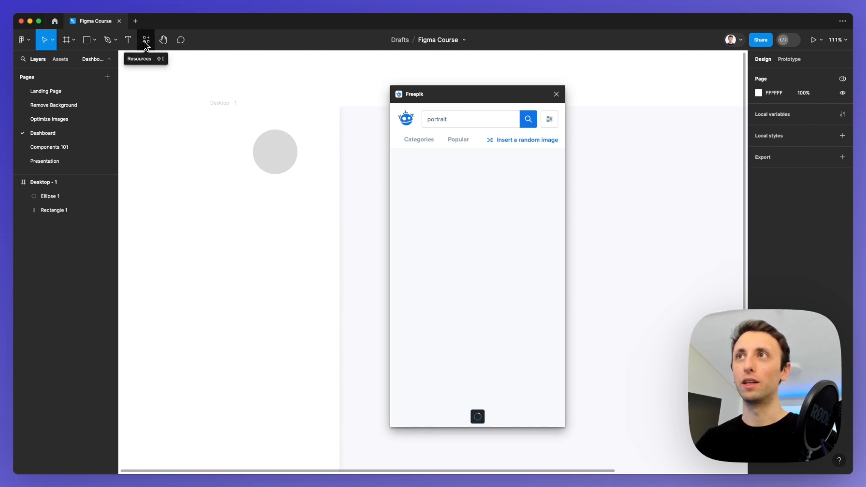
left_click(556, 94)
Step: Run the Unsplash plugin and search its photos for "portrait"
key("shift+i")
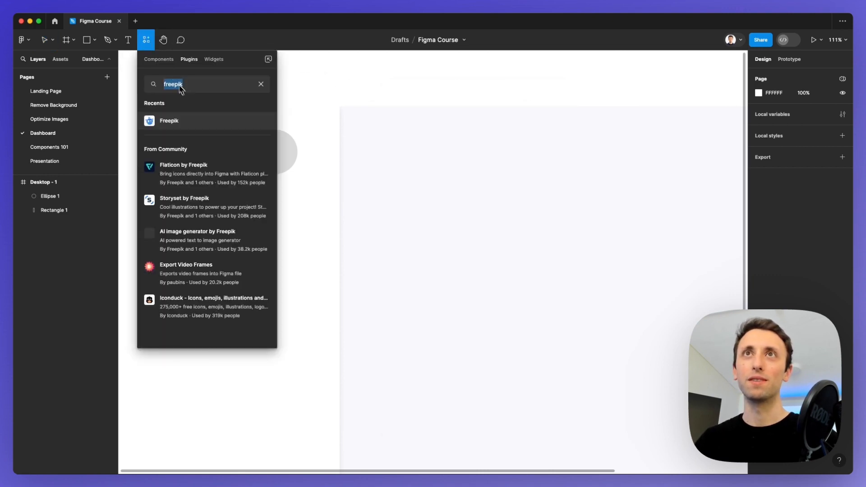
type("uns")
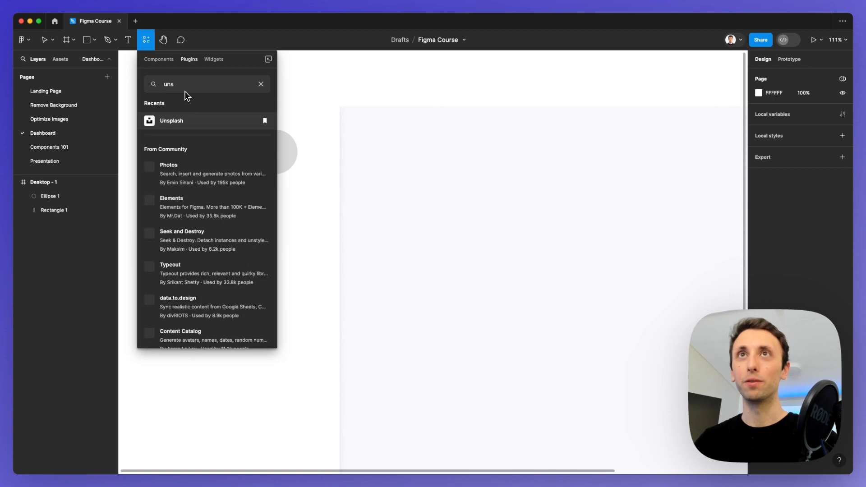
left_click(184, 120)
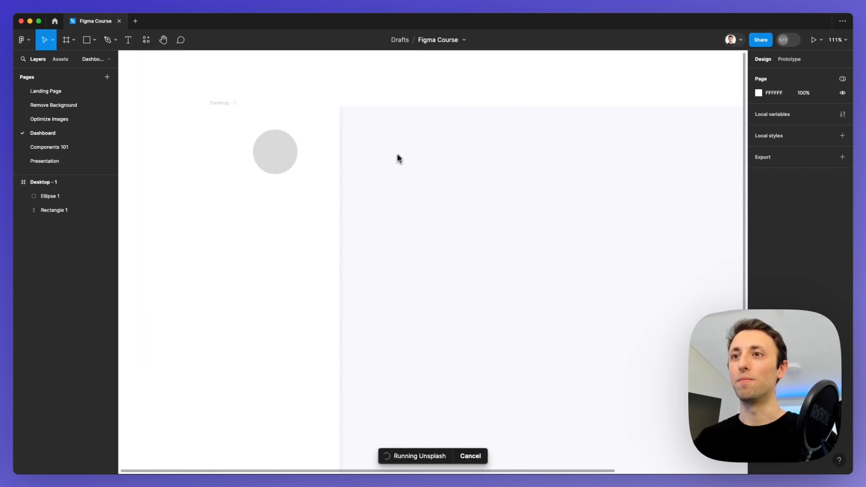
left_click_drag(253, 114, 542, 117)
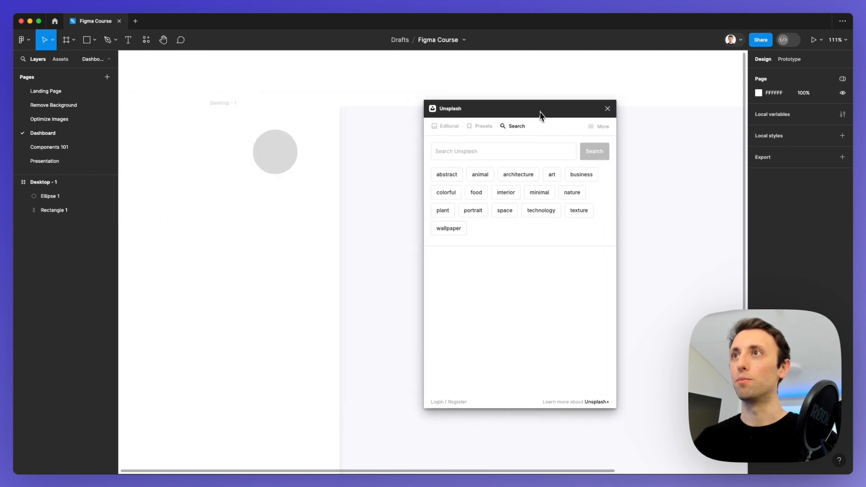
left_click(466, 217)
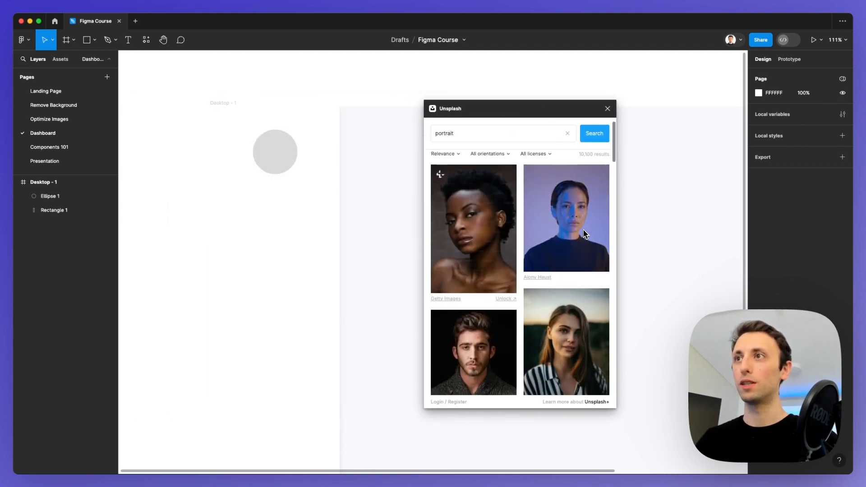
Step: Insert the Unsplash portrait of the smiling woman with a dark hair bun and white shirt, and close the plugin
scroll(584, 234, "down", 5)
scroll(584, 234, "down", 1)
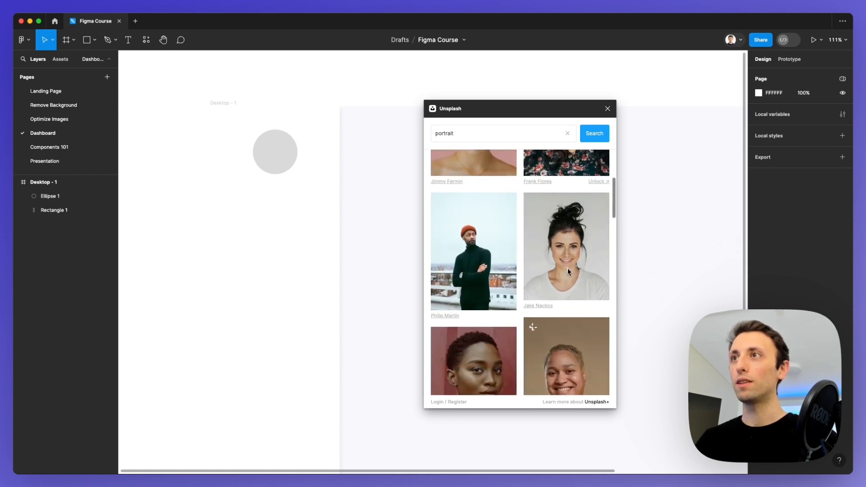
left_click(558, 231)
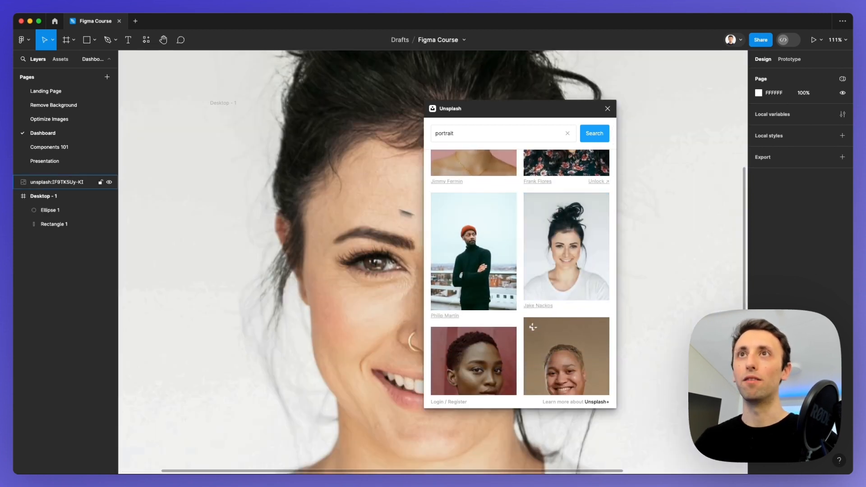
scroll(311, 176, "down", 5)
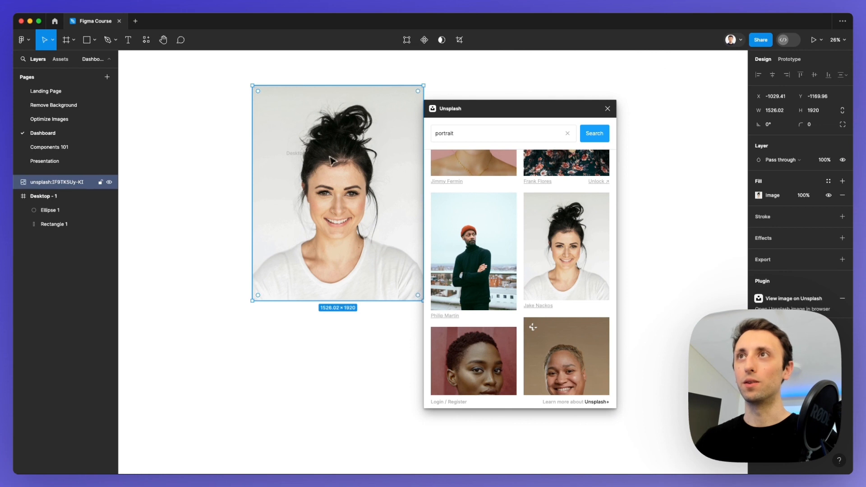
left_click(608, 108)
Step: Move the portrait photo off the circle and scale it down to about 330×414 within the Desktop frame beside the circle
scroll(300, 137, "up", 2)
left_click_drag(300, 137, 492, 163)
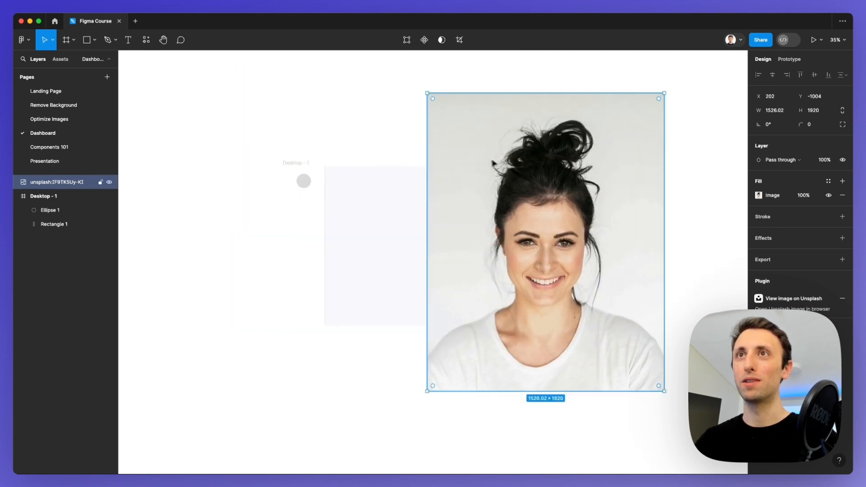
left_click(305, 182)
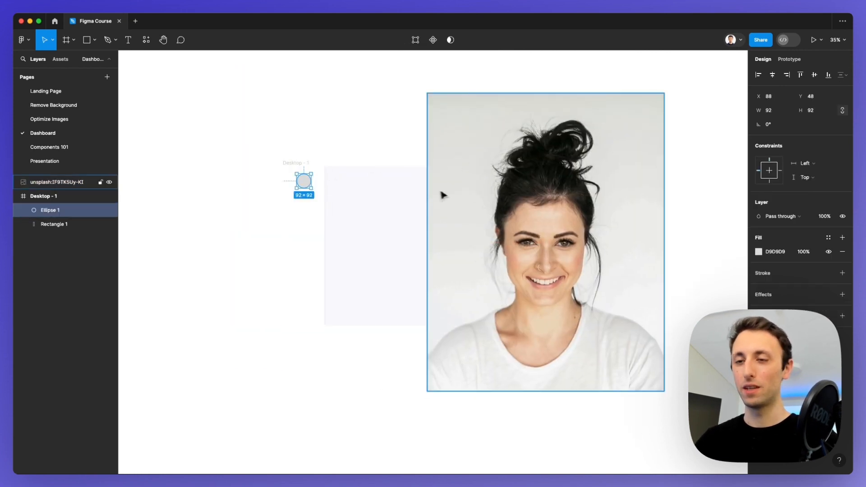
left_click(455, 194)
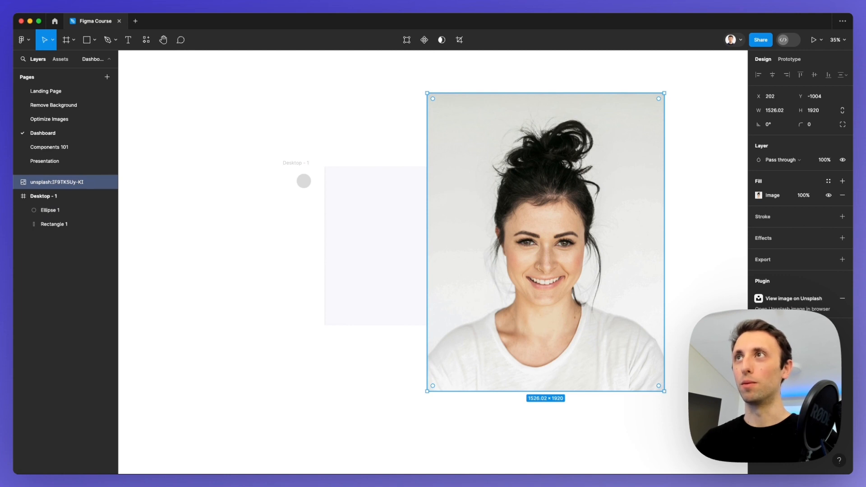
left_click_drag(558, 93, 554, 211)
scroll(341, 193, "up", 5)
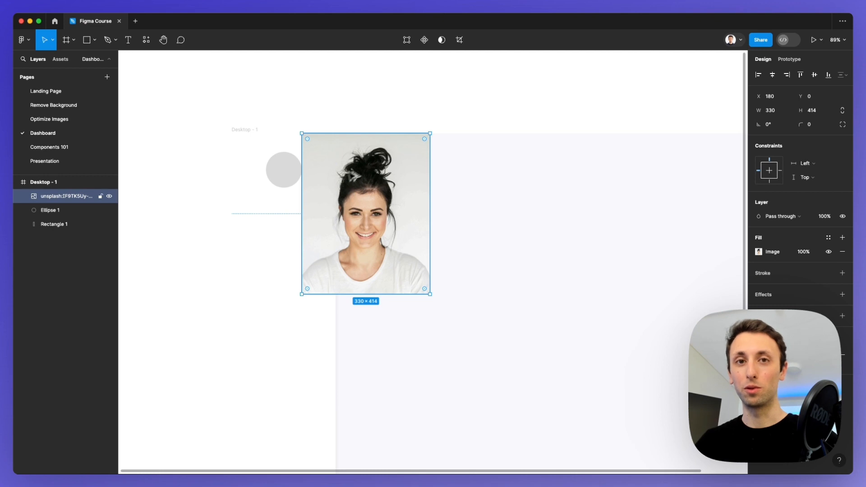
Step: Copy the portrait photo's properties onto the sidebar circle as an image fill and delete the original photo
right_click(362, 177)
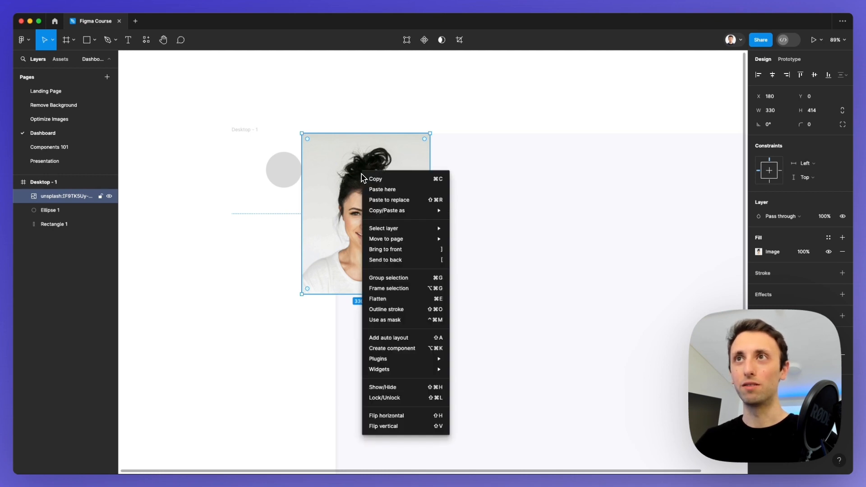
mouse_move(389, 210)
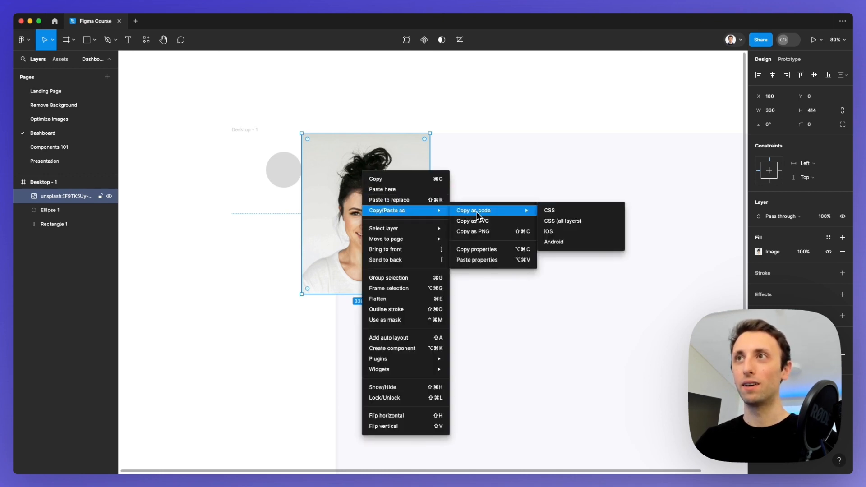
left_click(483, 249)
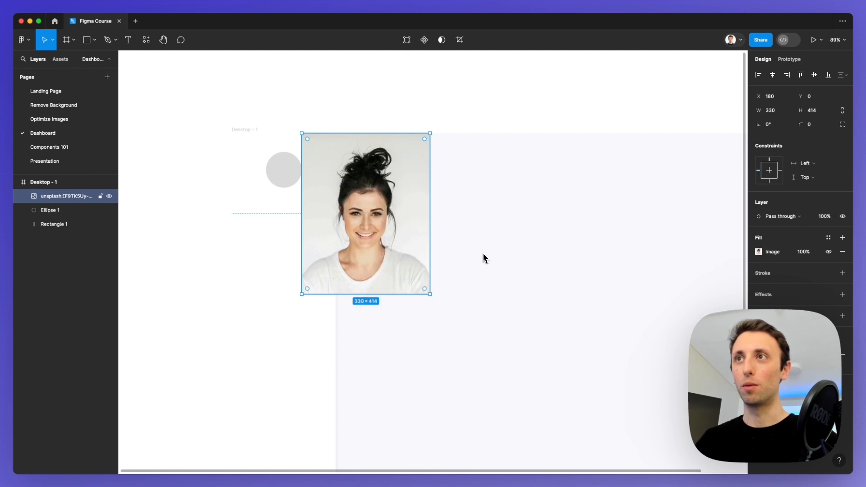
left_click(279, 179)
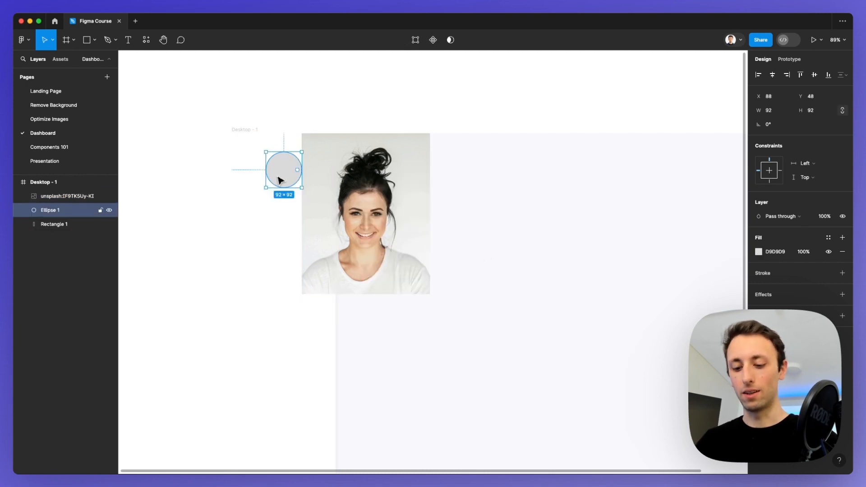
key("super+alt+v")
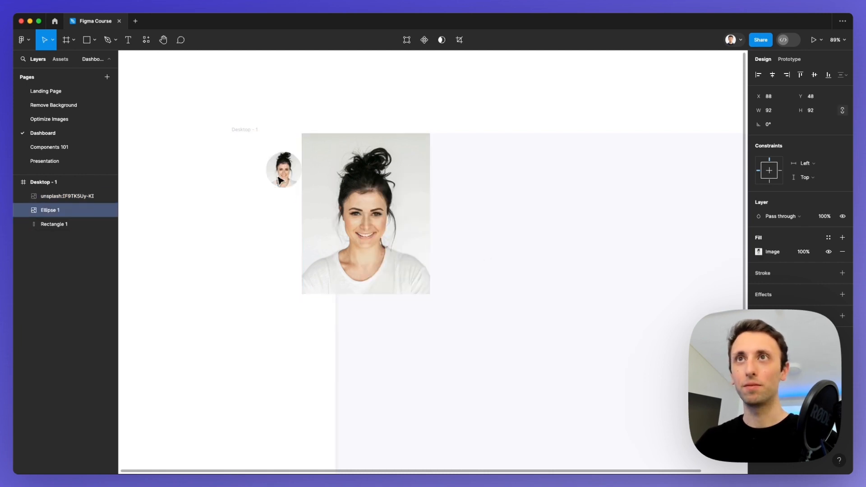
left_click(359, 164)
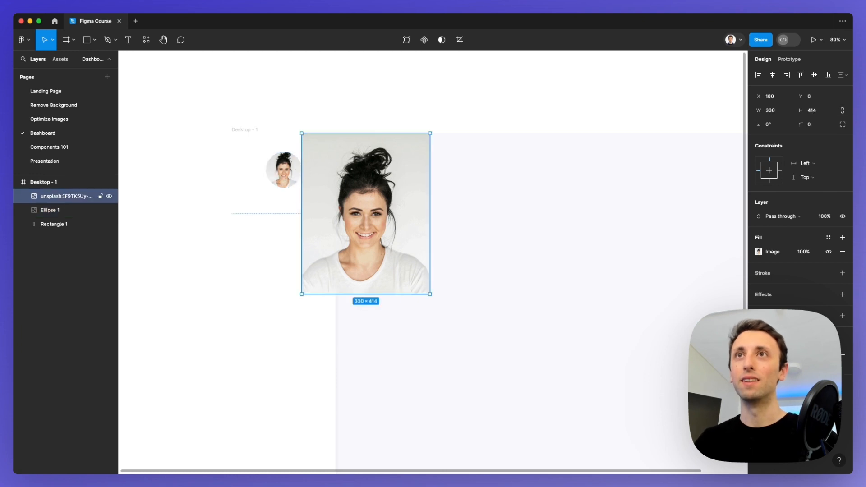
key("Delete")
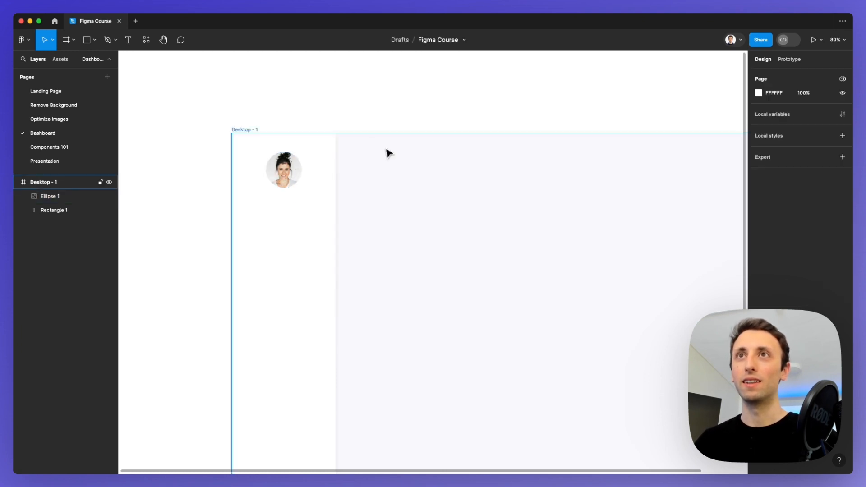
Step: Paste the copied photo properties onto the circular profile picture once more
scroll(285, 171, "up", 5)
left_click(282, 173)
right_click(279, 165)
mouse_move(321, 201)
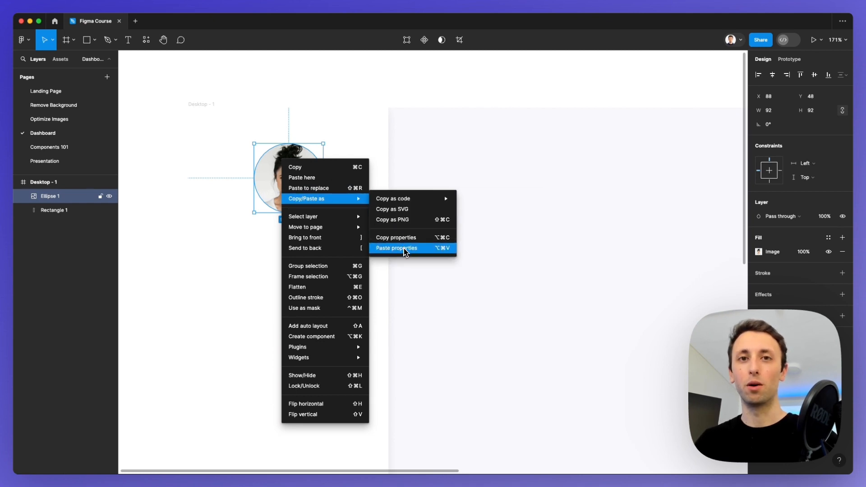
left_click(397, 248)
scroll(460, 171, "down", 3)
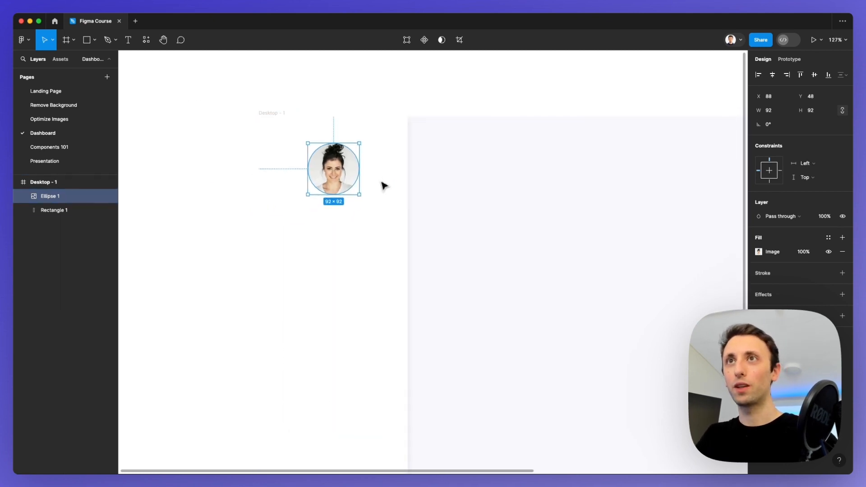
Step: Start a text below the profile picture, try font size 20 and reduce it to 14
key("t")
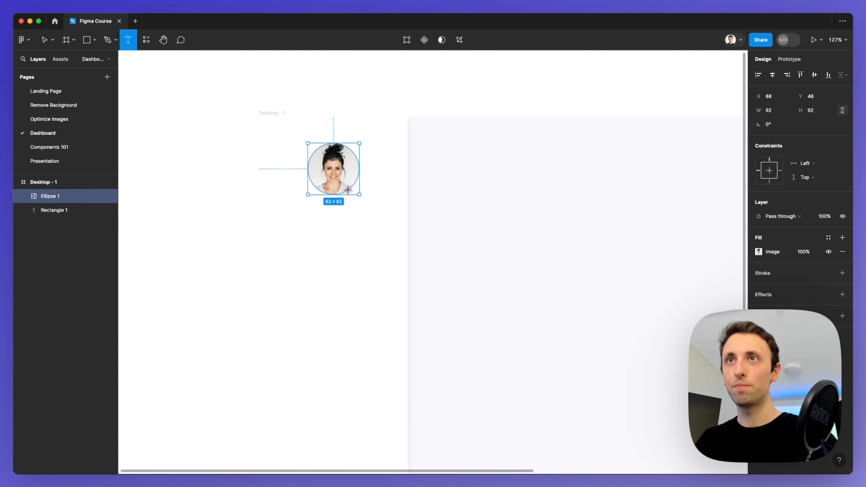
left_click(306, 205)
left_click(815, 266)
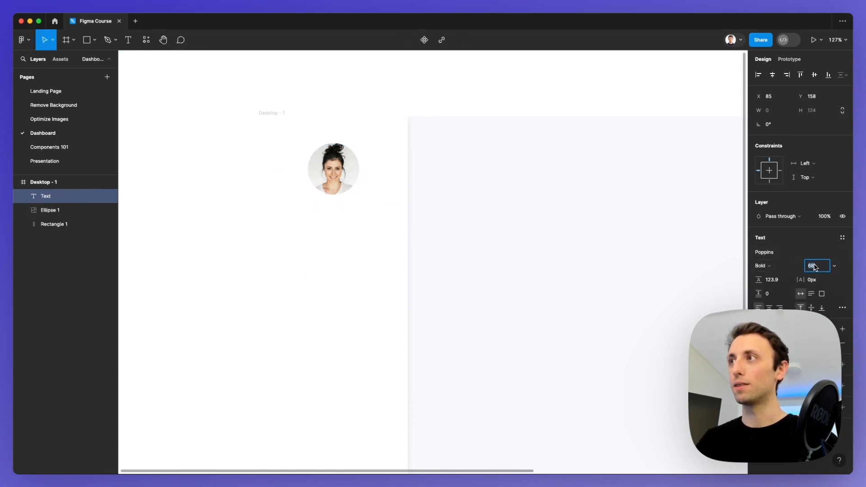
type("20")
key("Return")
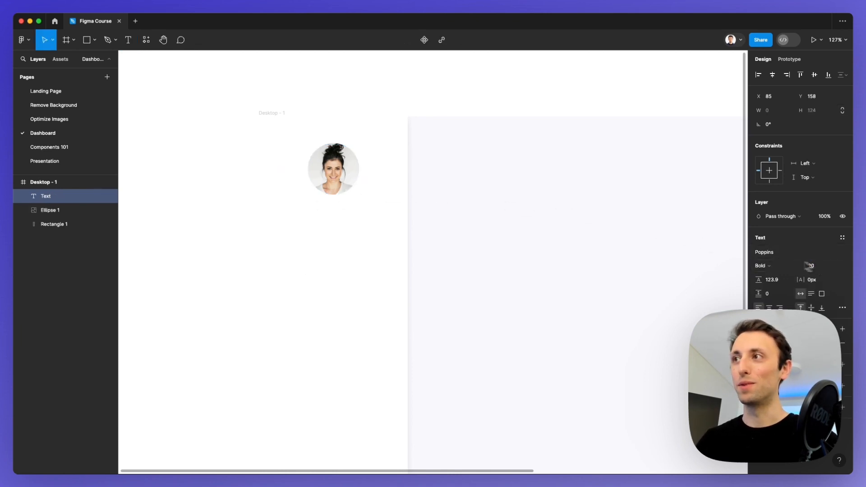
scroll(483, 245, "left", 1)
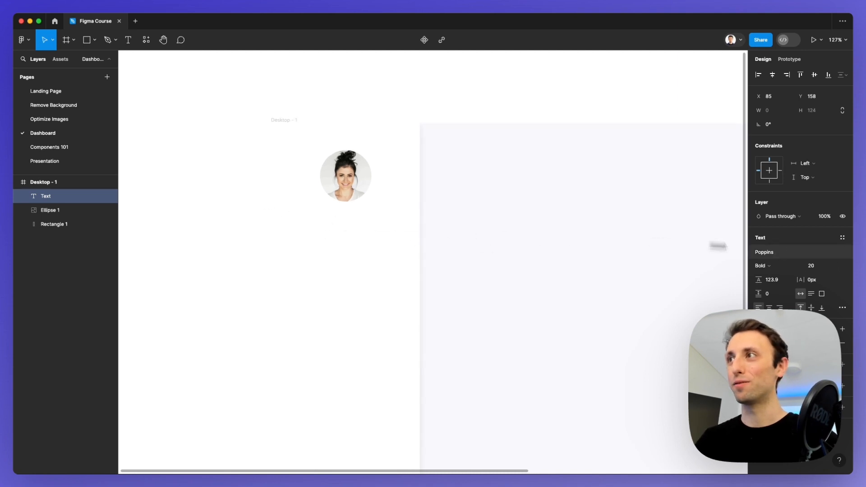
left_click(818, 267)
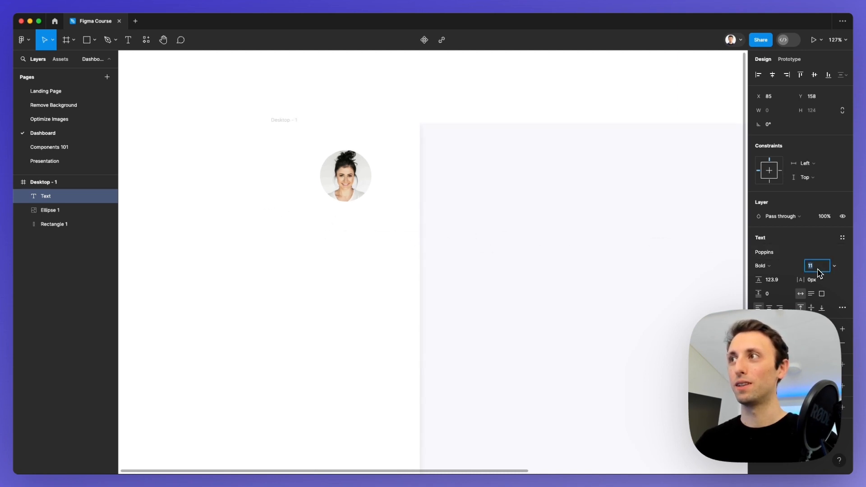
left_click(318, 231)
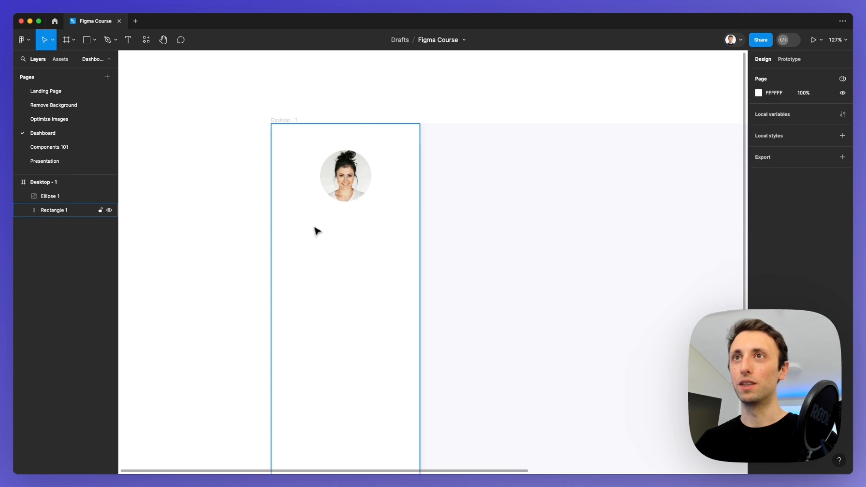
Step: Add the profile person's name as text below the circular photo and set its line height to Auto
key("t")
left_click(319, 222)
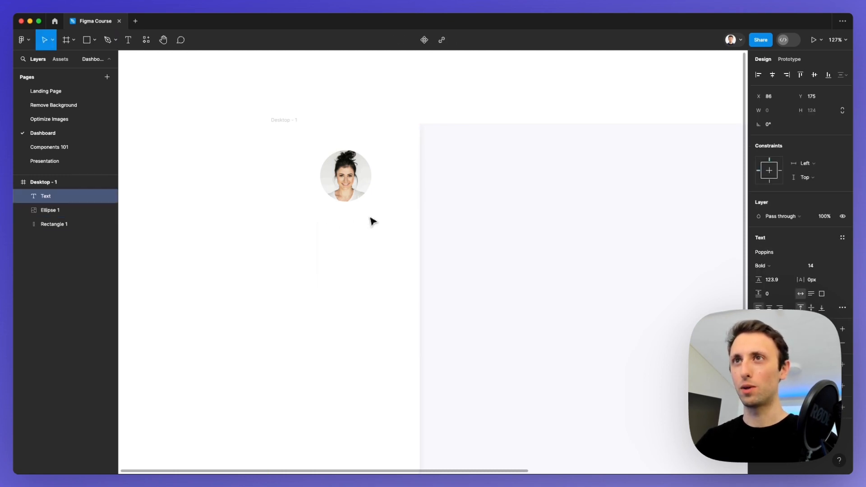
type("Mart")
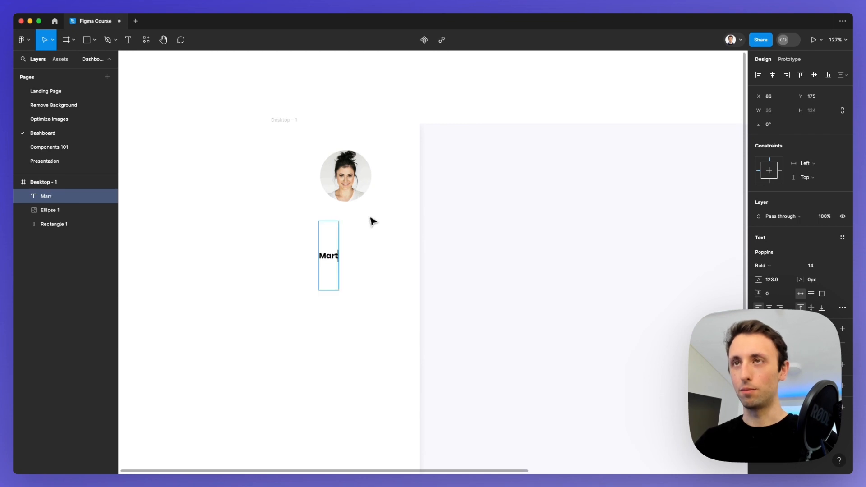
type("a S")
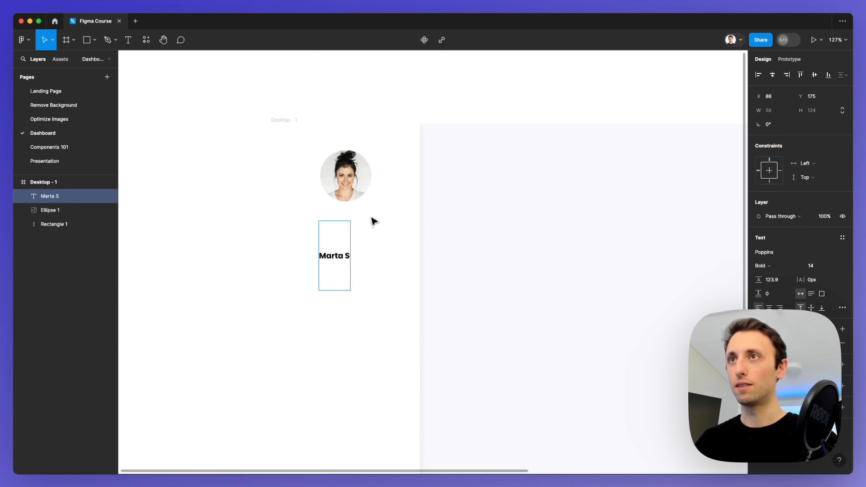
key("Escape")
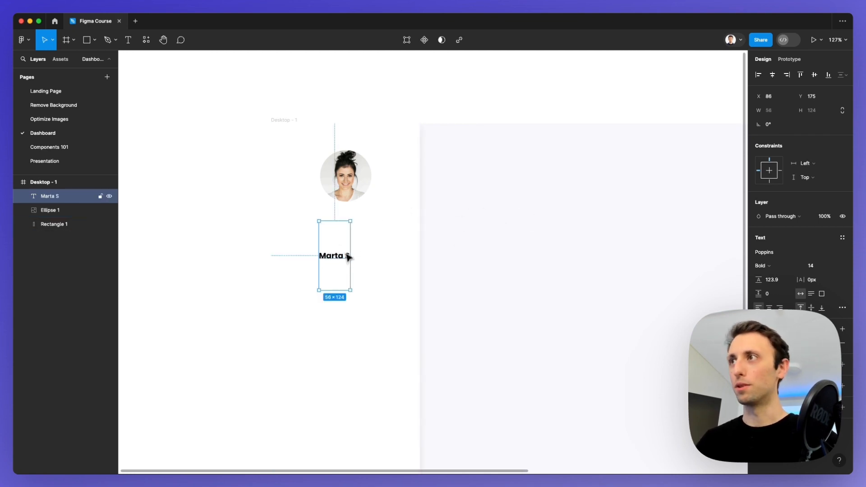
left_click(772, 281)
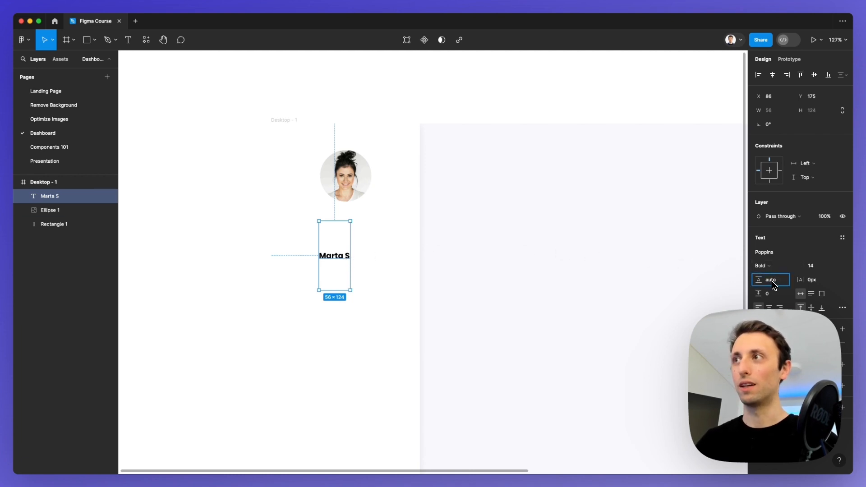
key("Return")
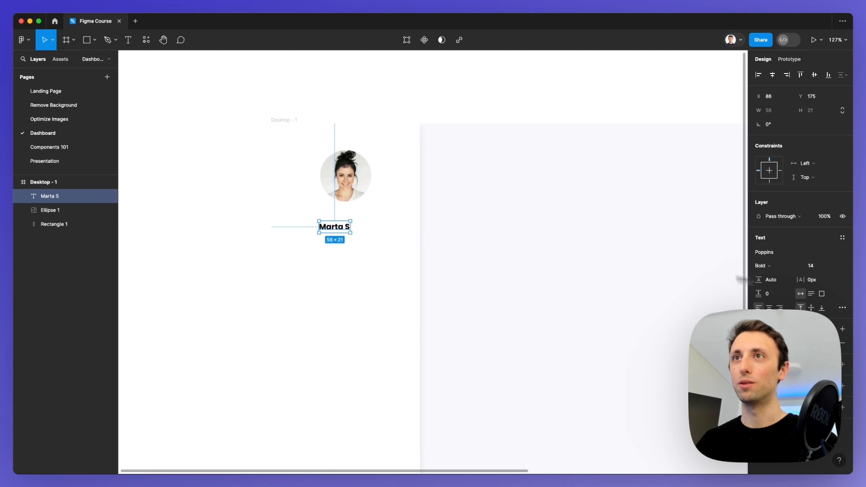
Step: Centre the name beneath the profile photo at X 105, Y 154 and set its font weight to SemiBold
left_click_drag(344, 227, 354, 213)
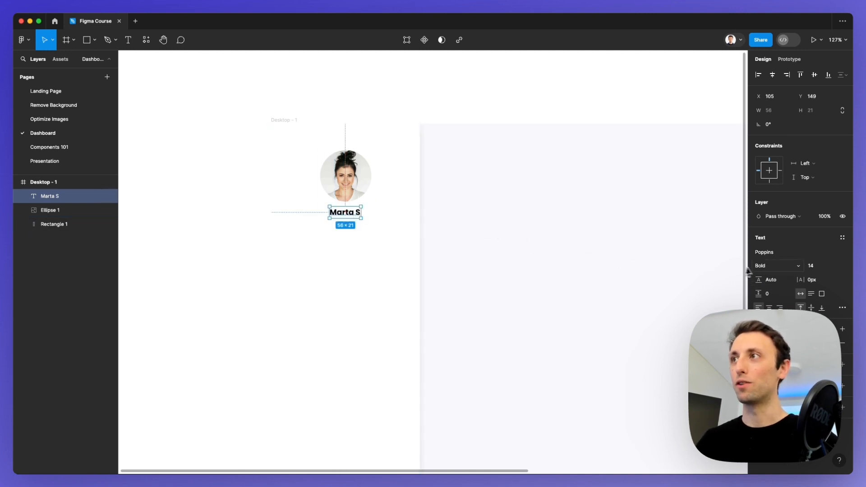
left_click(763, 266)
left_click(764, 254)
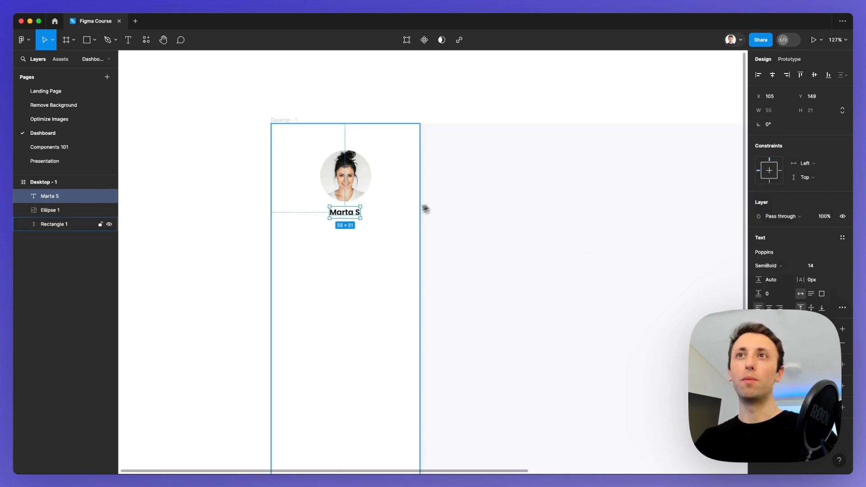
left_click_drag(357, 216, 357, 220)
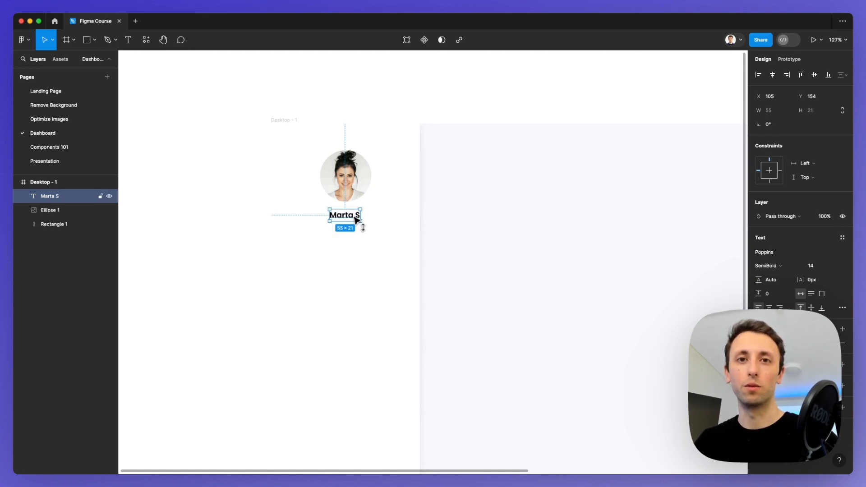
Step: Duplicate the name text further down the sidebar at about X 77, Y 254
scroll(403, 218, "down", 3)
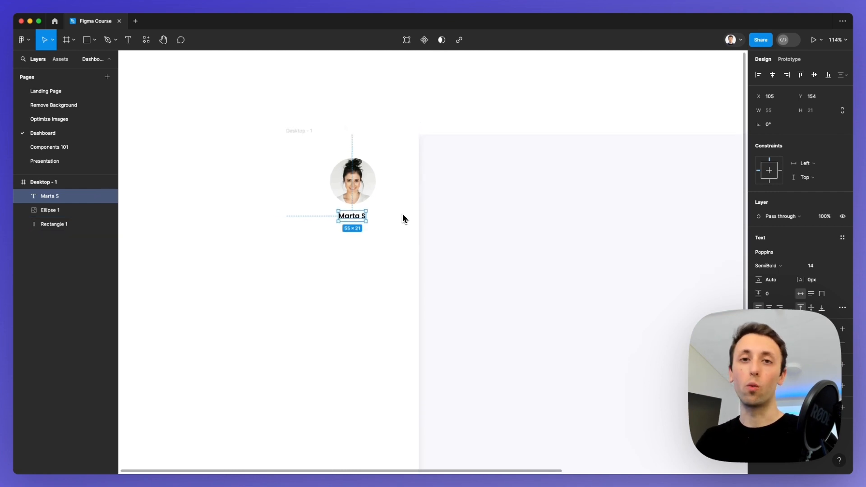
scroll(459, 213, "down", 2)
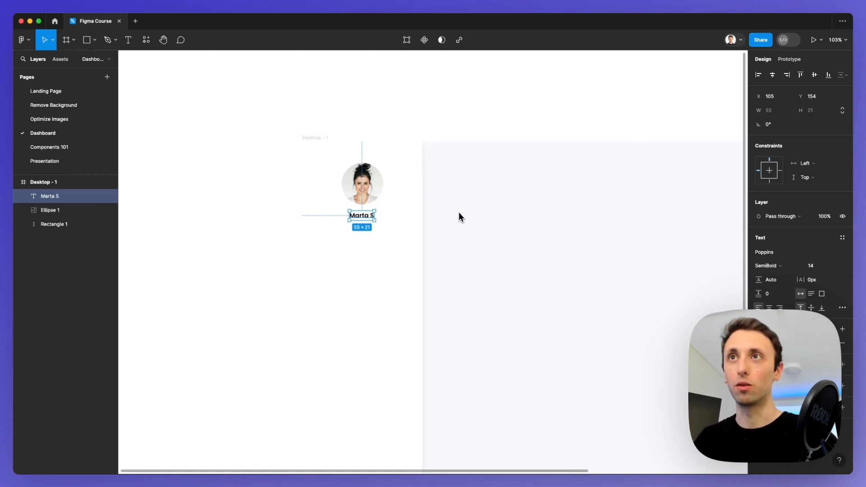
scroll(446, 216, "down", 2)
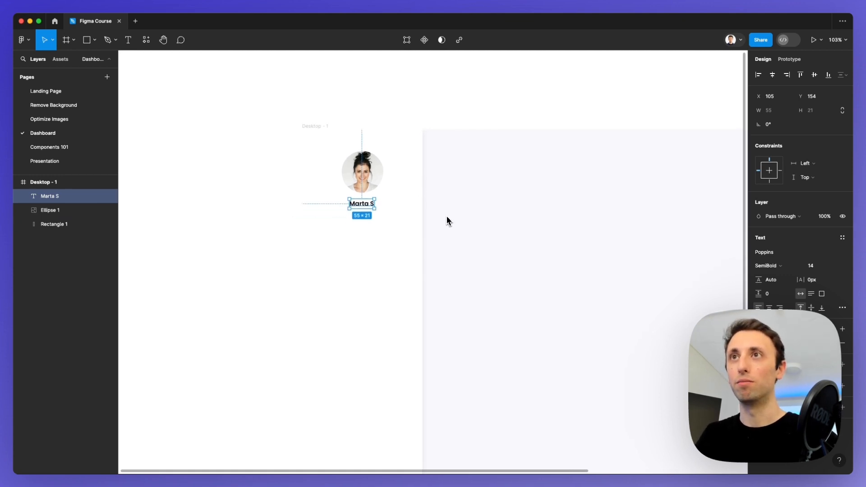
left_click_drag(370, 198, 358, 238)
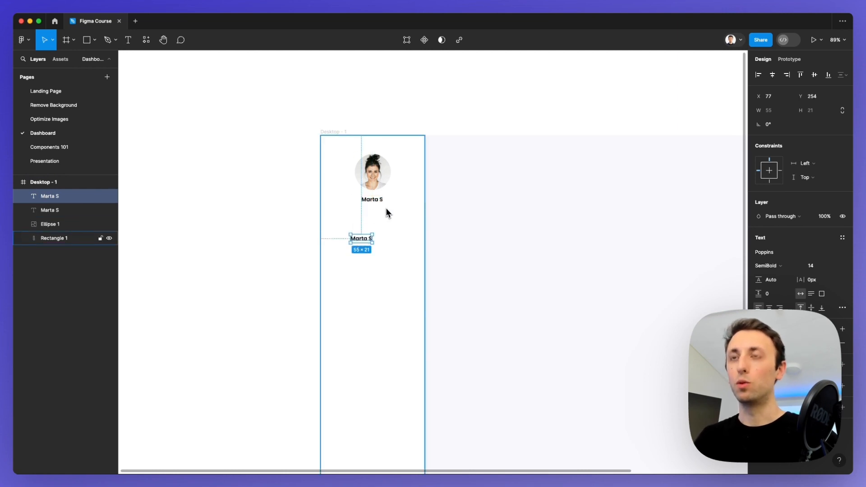
Step: Draw a horizontal divider line about 225 px wide between the two name texts, centred in the sidebar
key("l")
left_click_drag(331, 216, 416, 216)
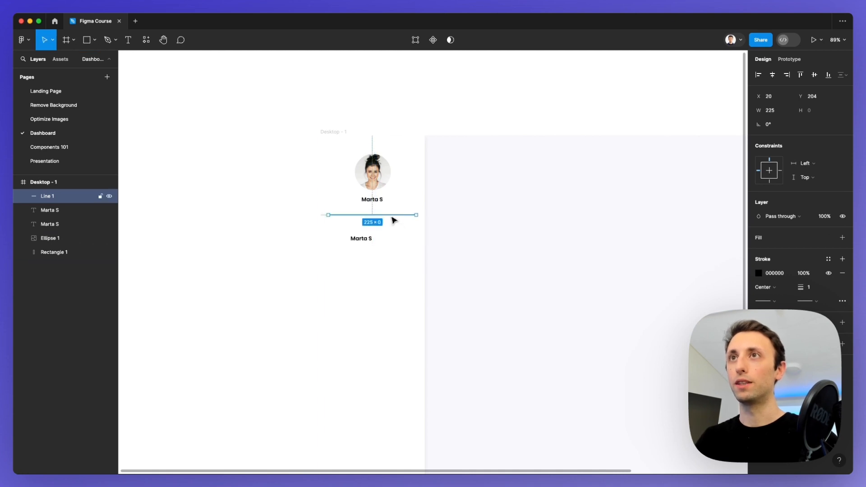
left_click(392, 221, "shift")
left_click(497, 223)
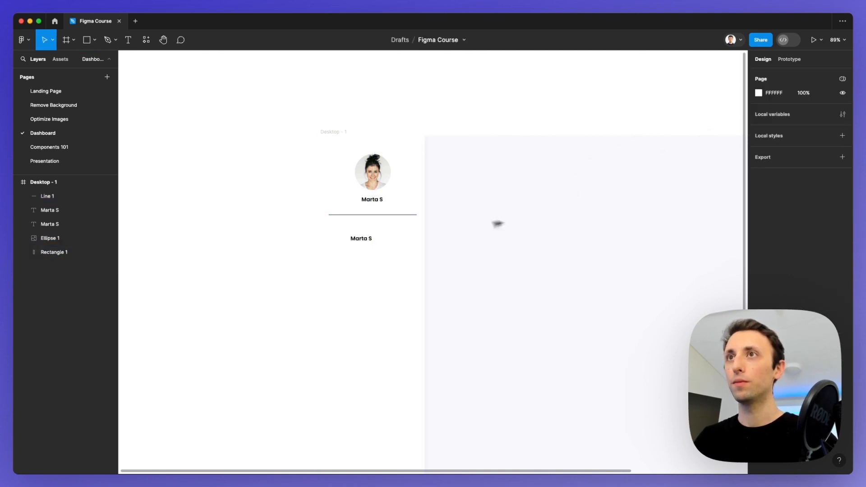
Step: Change the divider line's stroke to the light blue-grey D3D7E3
left_click(396, 216)
left_click(759, 274)
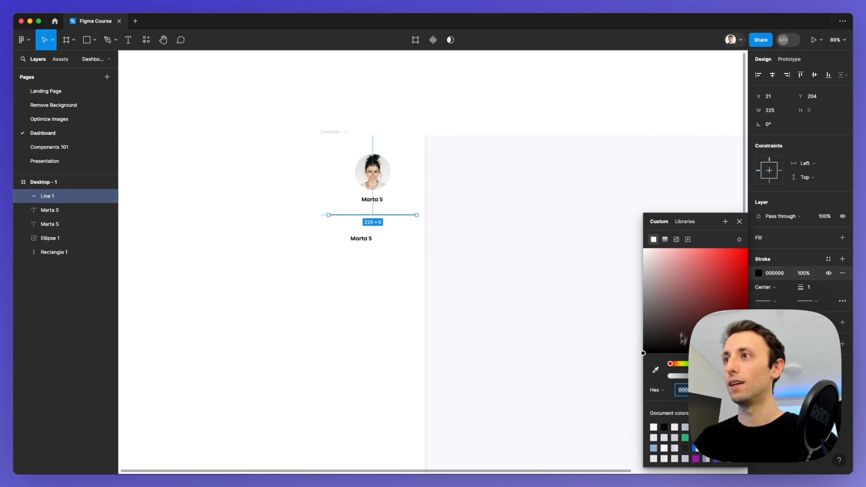
left_click_drag(695, 229, 567, 158)
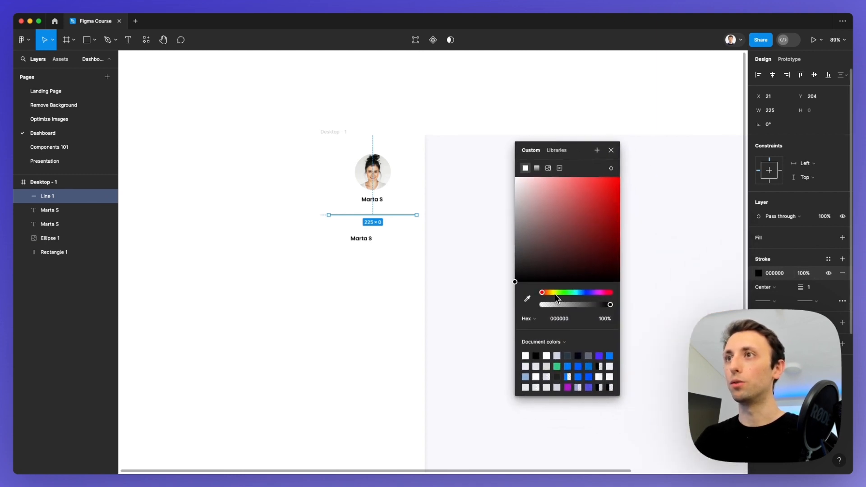
left_click(585, 293)
mouse_move(522, 200)
left_mouse_down()
mouse_move(518, 181)
mouse_move(522, 190)
left_mouse_up()
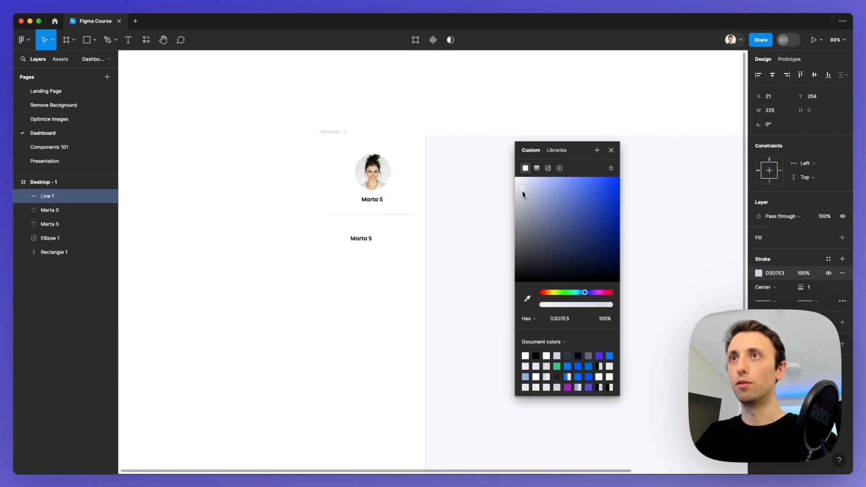
Step: Wrap the profile photo and name in an auto layout, nest it with the divider line in a second auto layout, and inspect the nested layers
scroll(468, 209, "up", 4)
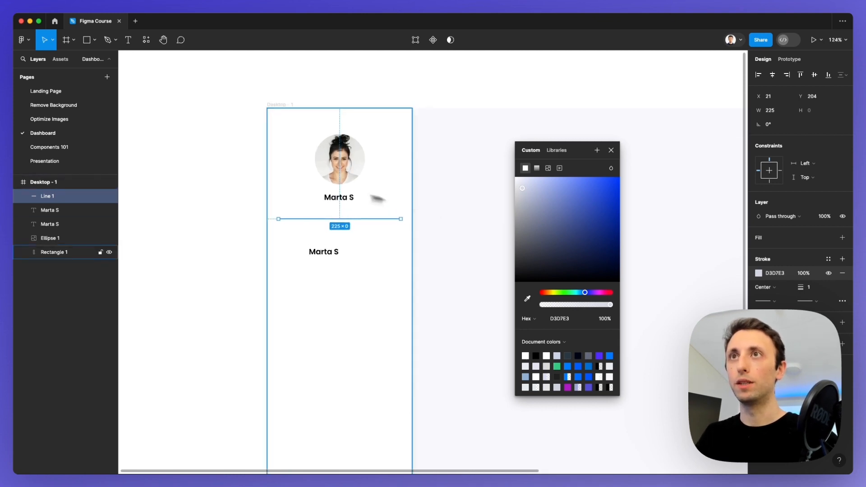
left_click(340, 150)
left_click(342, 197, "shift")
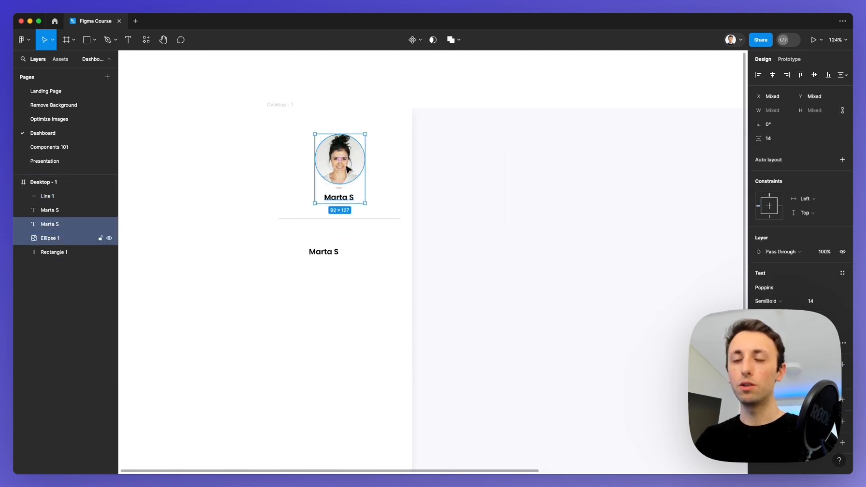
key("shift+a")
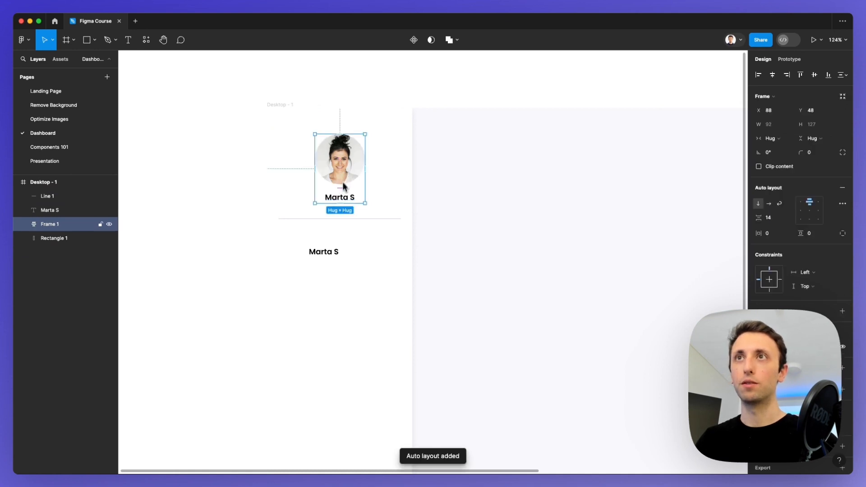
left_click(342, 221, "shift")
key("shift+a")
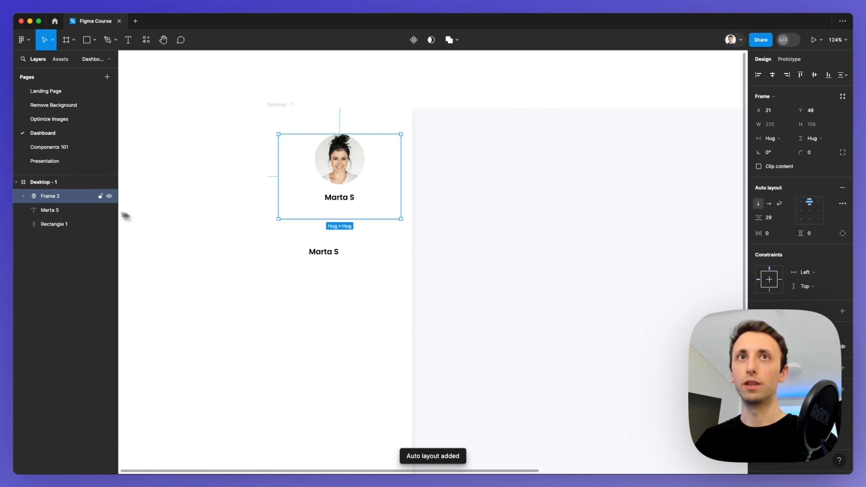
left_click(23, 197)
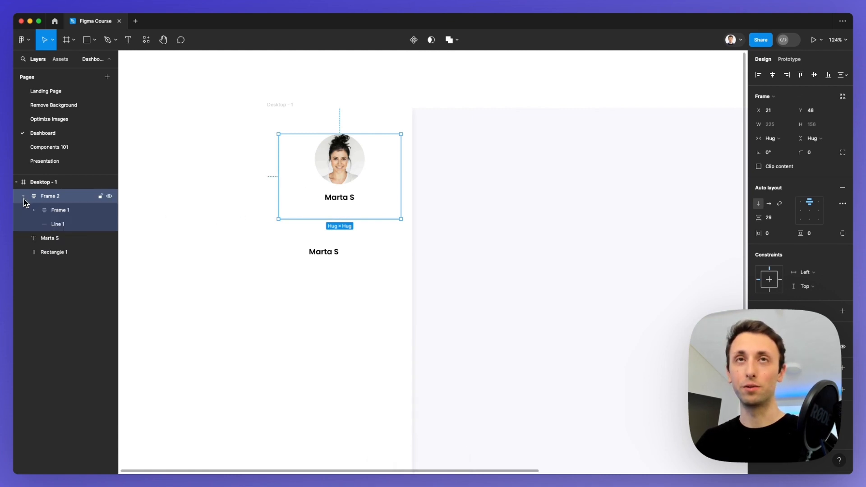
left_click(53, 211)
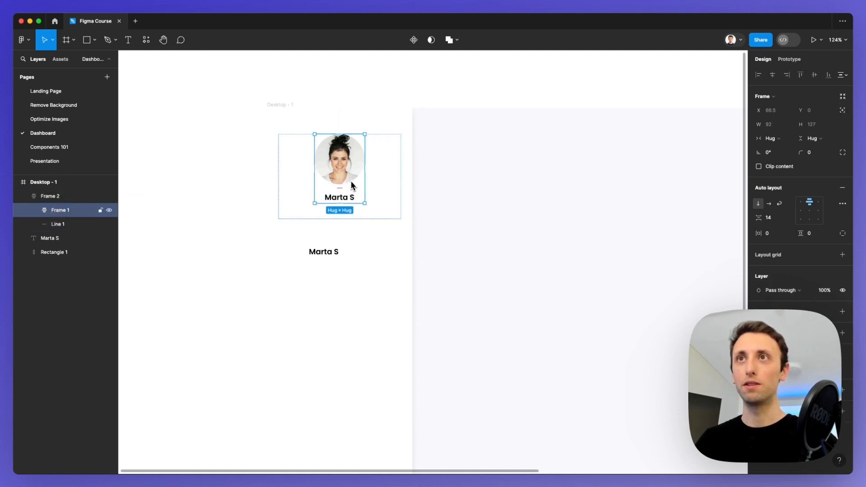
left_click(62, 225)
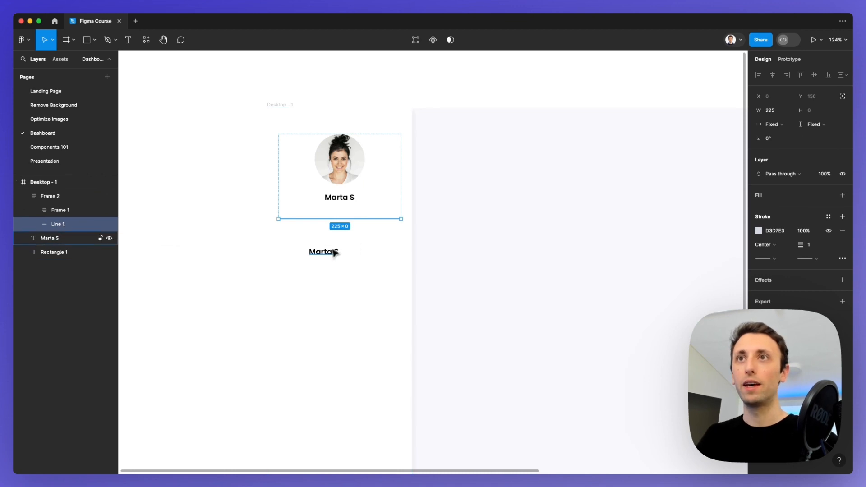
Step: Move the duplicated name text to X 21, Y 255, in line with the divider's start, and replace its text with "Labels"
left_click_drag(328, 257, 297, 259)
double_click(298, 257)
type("La")
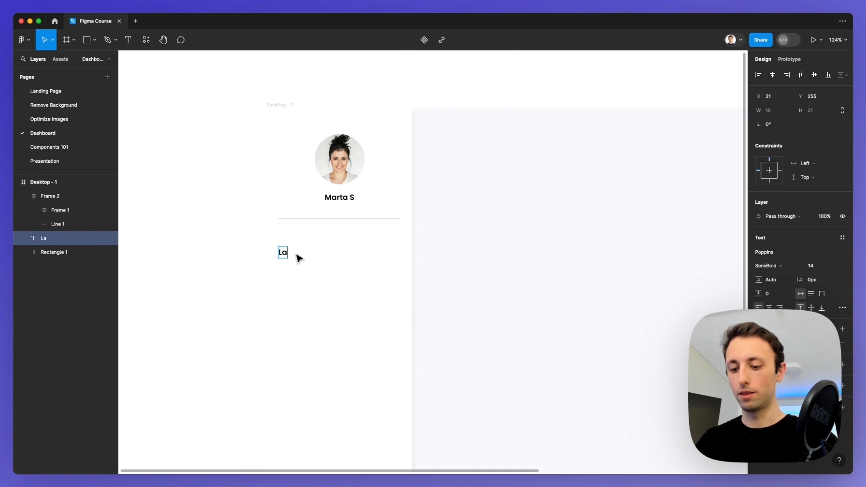
type("bels")
key("Escape")
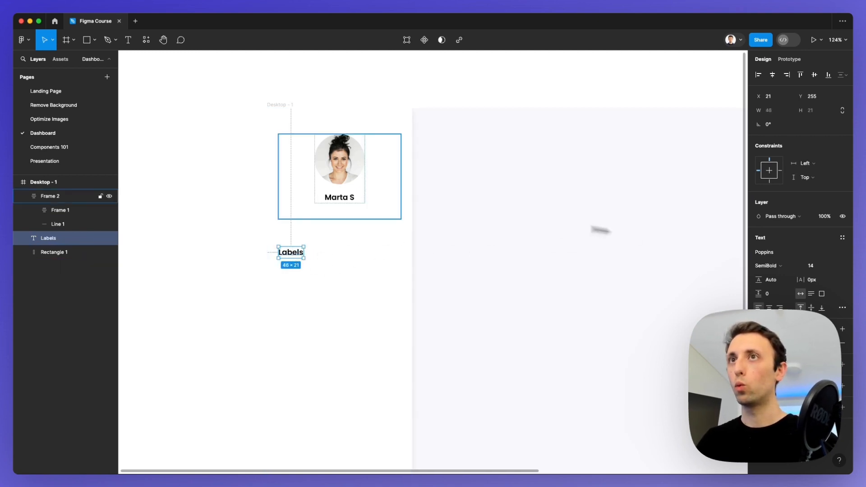
Step: Duplicate the "Labels" text slightly indented below the original at X 44, Y 302
left_click(336, 197, "super")
left_click(298, 256)
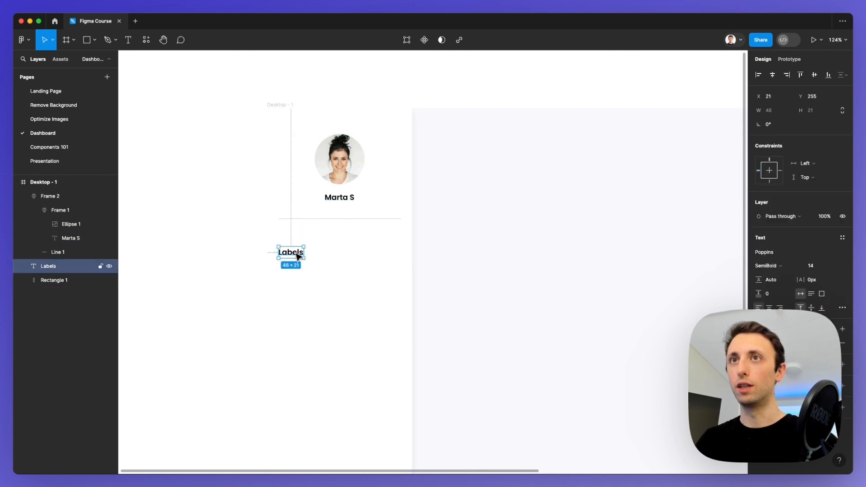
left_click_drag(296, 258, 308, 282)
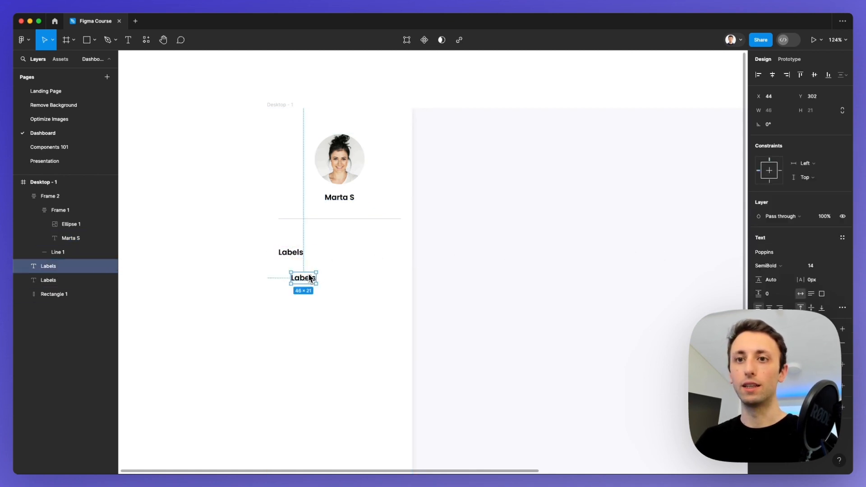
Step: Set the upper "Labels" text to uppercase with a letter spacing of 3px
left_click(291, 253)
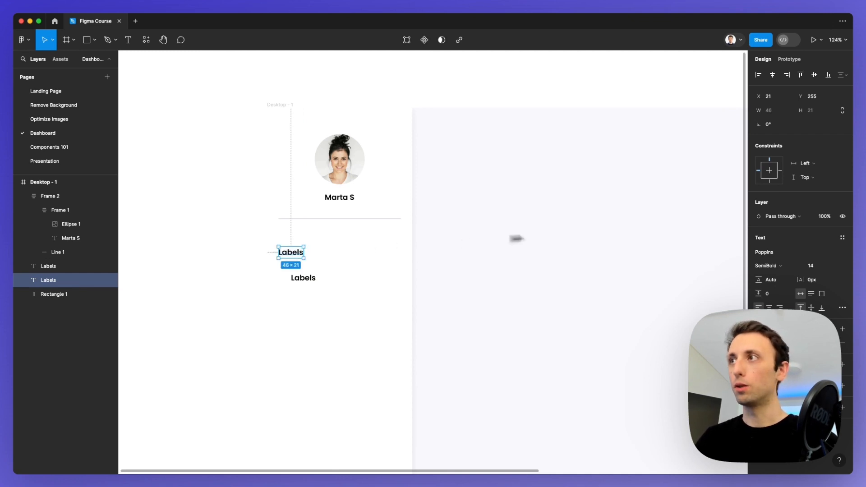
left_click(842, 307)
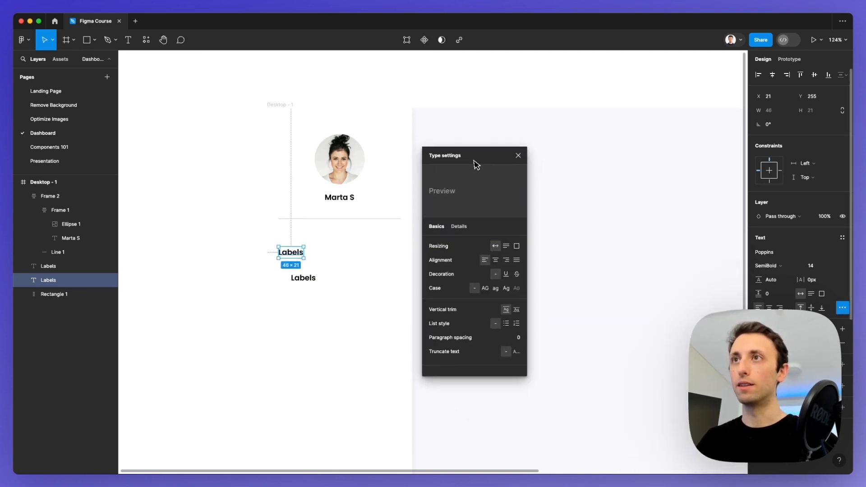
left_click(485, 288)
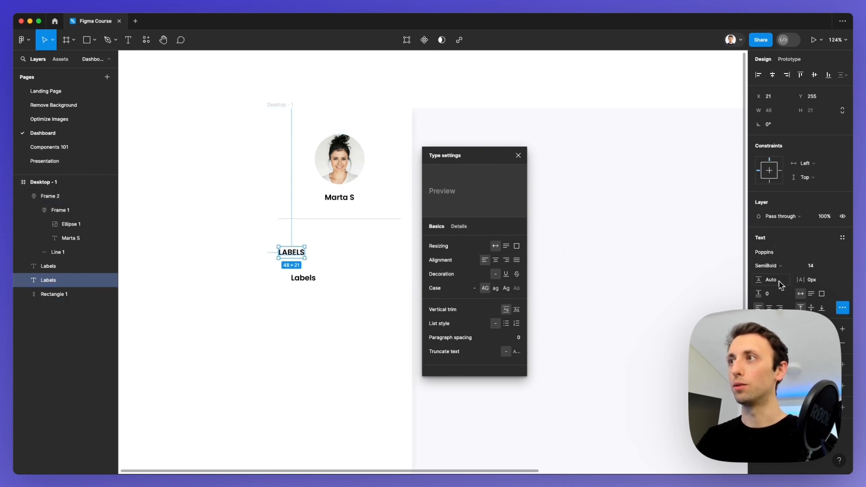
left_click_drag(801, 280, 795, 280)
Step: Reduce the uppercase "Labels" heading to font size 13 and set its weight to Medium
left_click(809, 268)
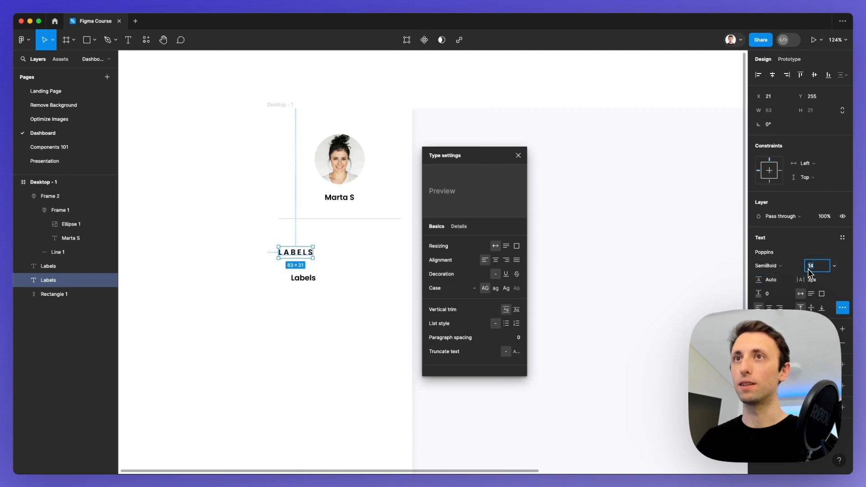
key("Down")
left_click(798, 267)
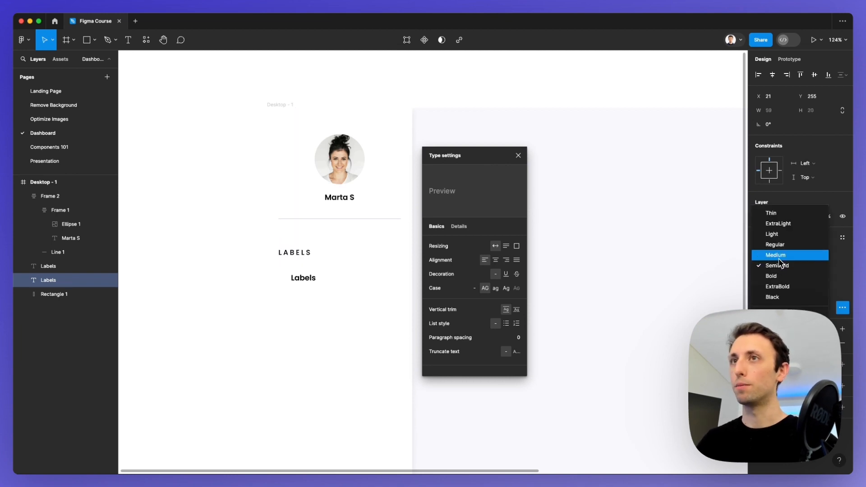
left_click(780, 257)
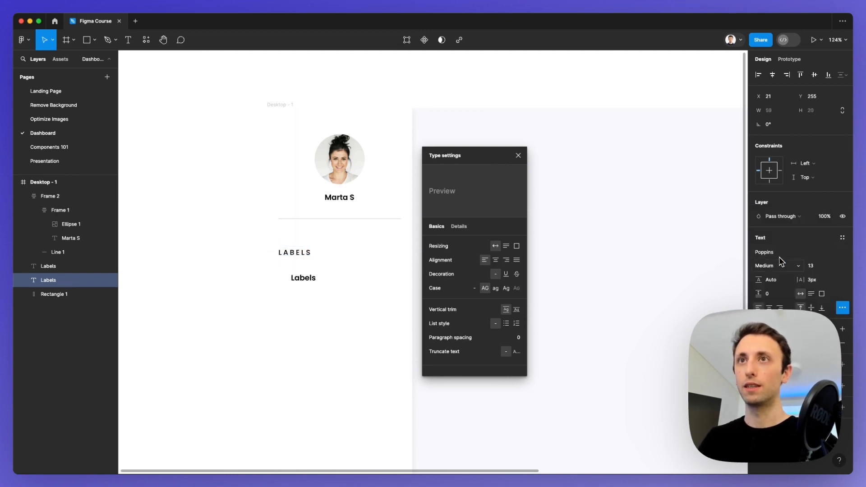
Step: Move the uppercase "Labels" heading to Y 250 and recolour its text to a muted grey
left_click(301, 254)
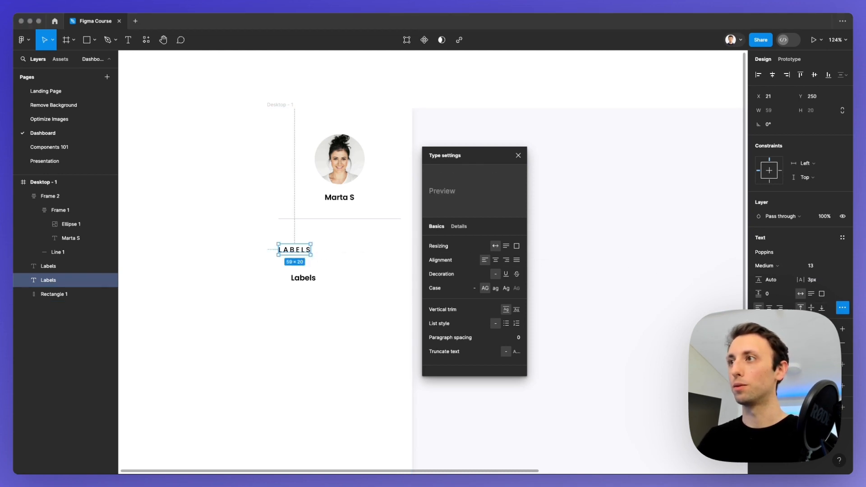
left_click(759, 343)
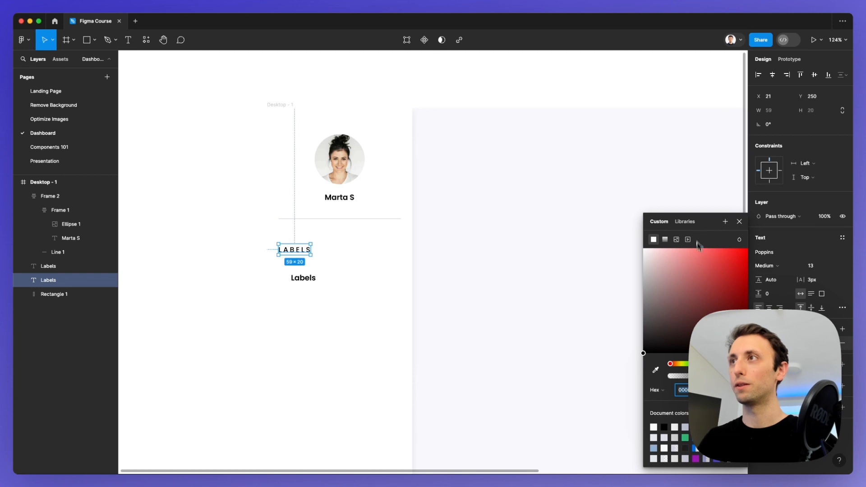
left_click_drag(702, 229, 480, 163)
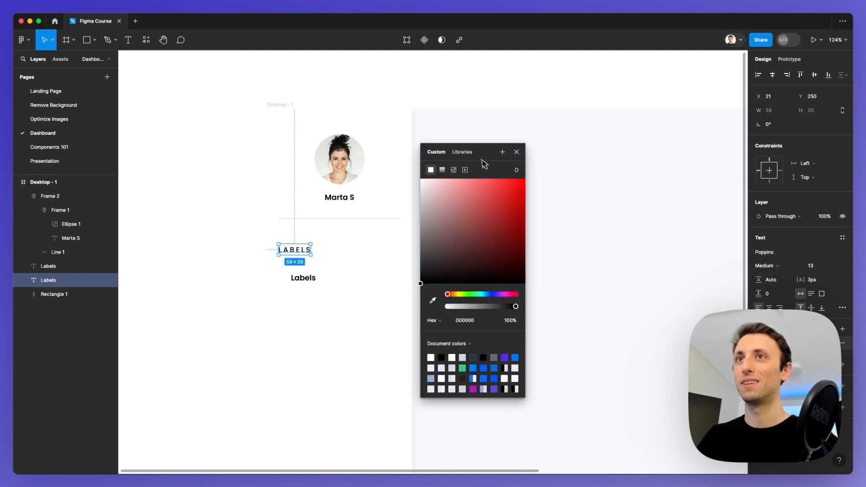
left_click(493, 298)
mouse_move(450, 230)
left_mouse_down()
mouse_move(446, 246)
mouse_move(456, 240)
mouse_move(437, 237)
left_mouse_up()
left_click(586, 234)
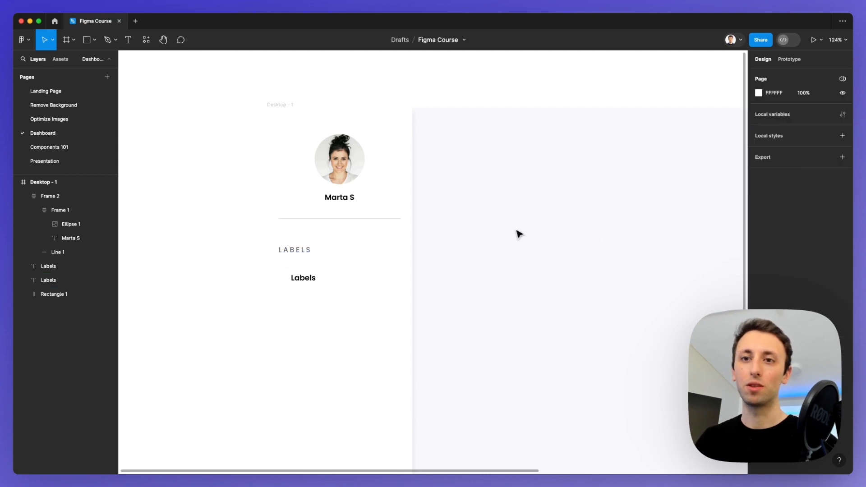
Step: Replace the text of the grey uppercase heading below the divider with "MENU"
left_click(297, 253)
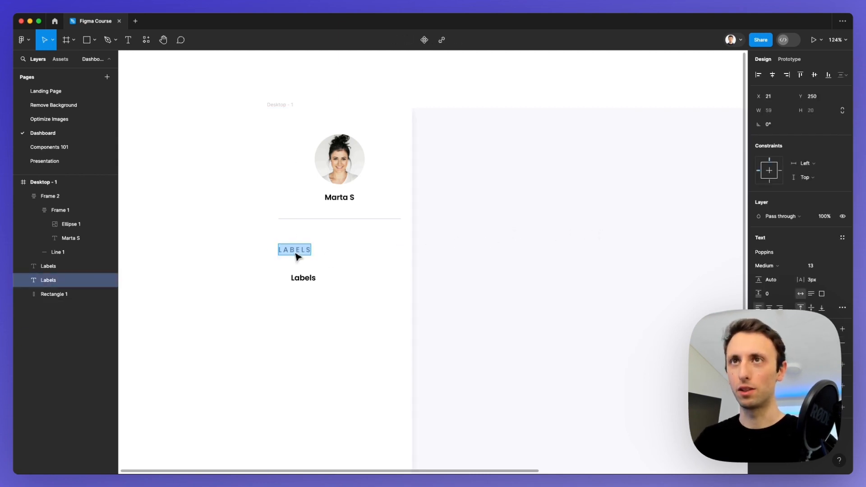
type("MENU")
key("Escape")
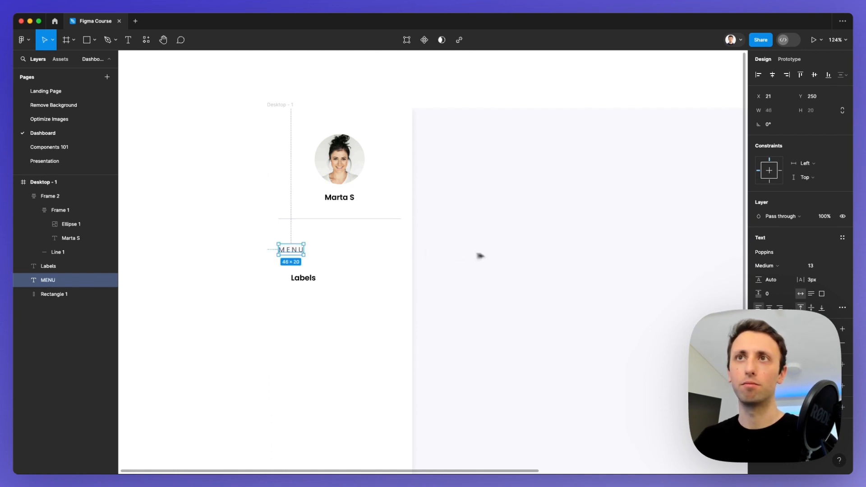
left_click(507, 257)
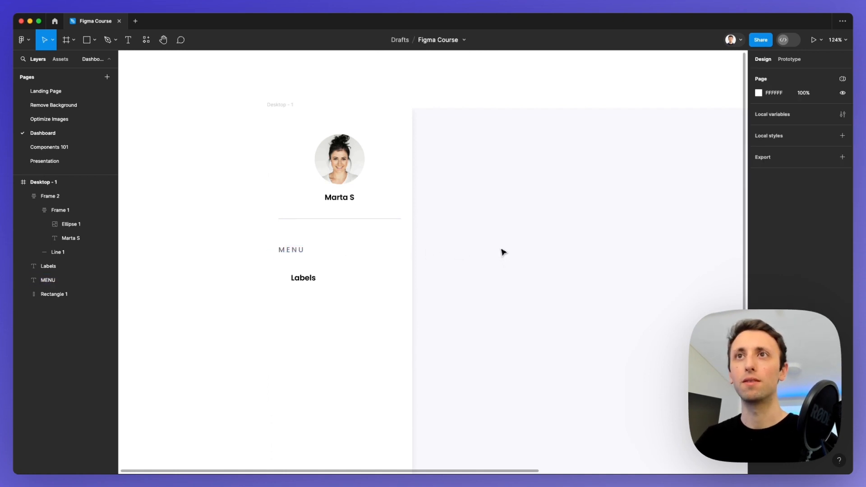
Step: Move the "Labels" item under the MENU heading to X 60, Y 289, and change its text to "Inbox"
left_click_drag(304, 281, 302, 277)
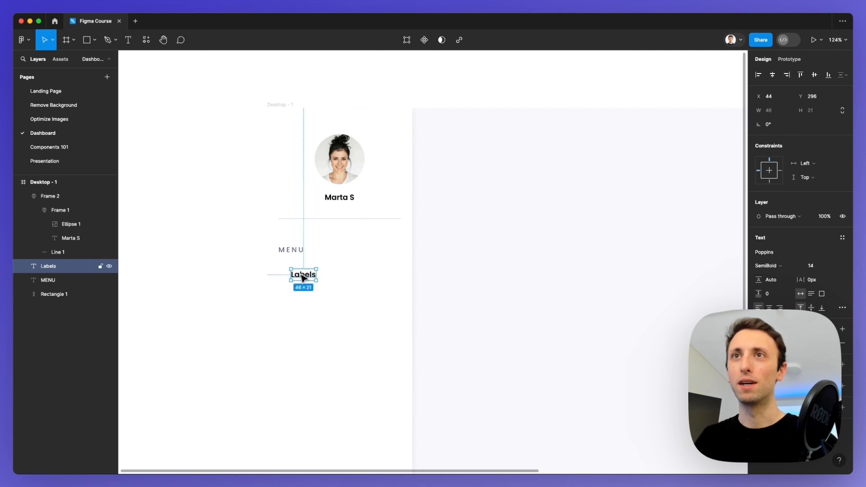
left_click(465, 274)
scroll(299, 280, "up", 3)
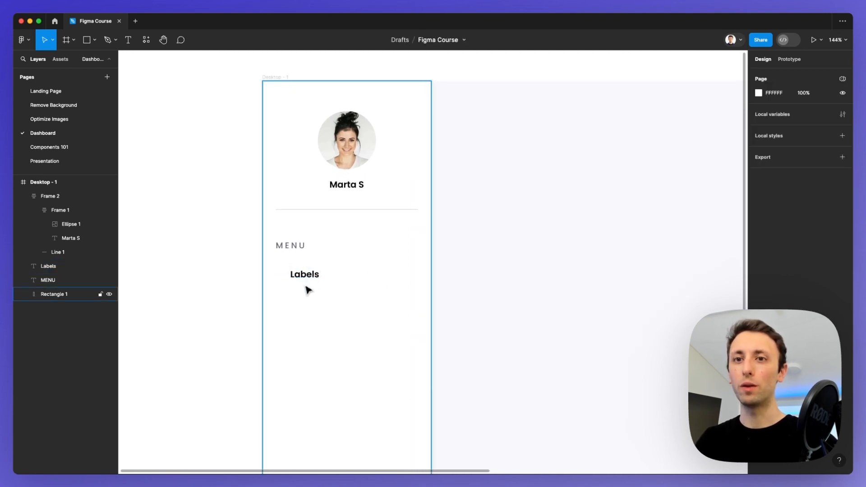
left_click_drag(311, 279, 322, 275)
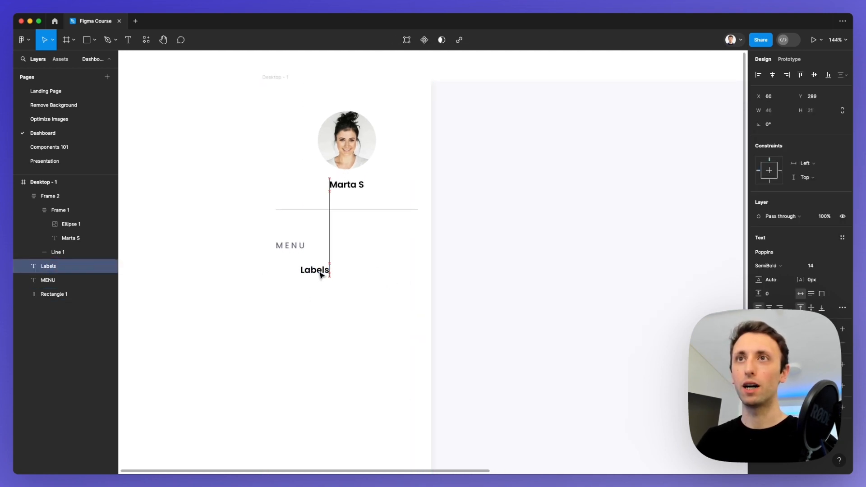
double_click(322, 275)
type("Inbox")
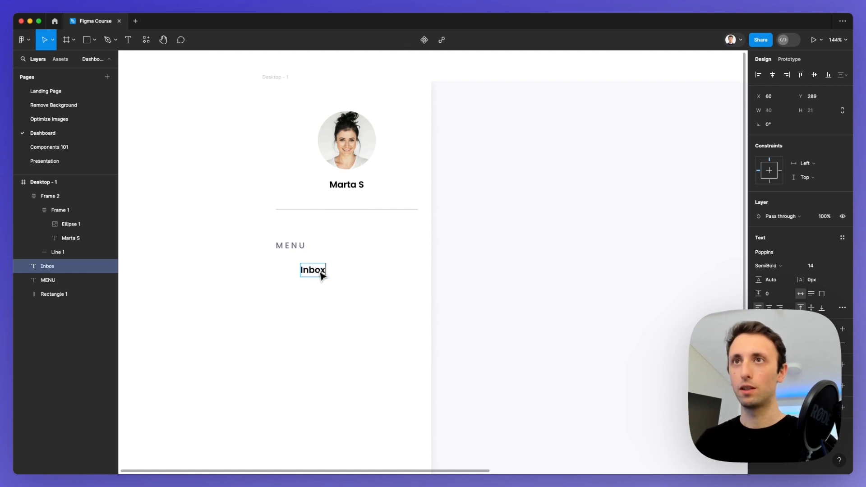
key("Escape")
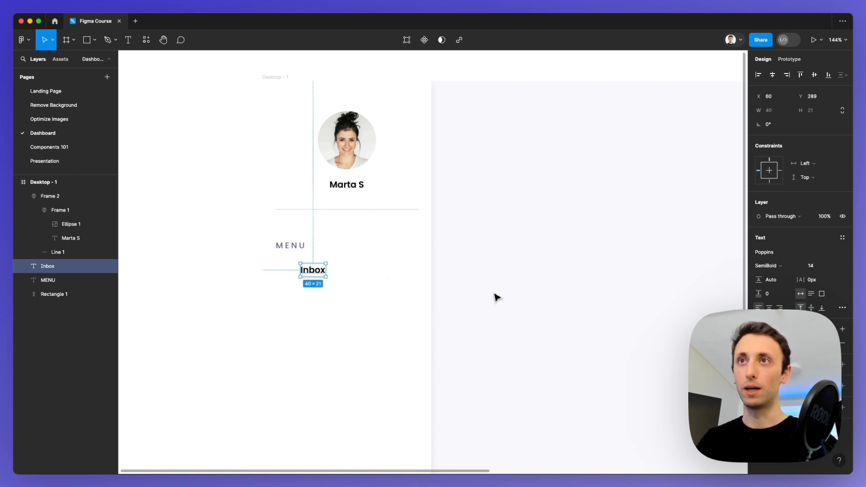
Step: Set the "Inbox" item's font weight to Medium and its font size to 13
left_click(770, 266)
left_click(776, 253)
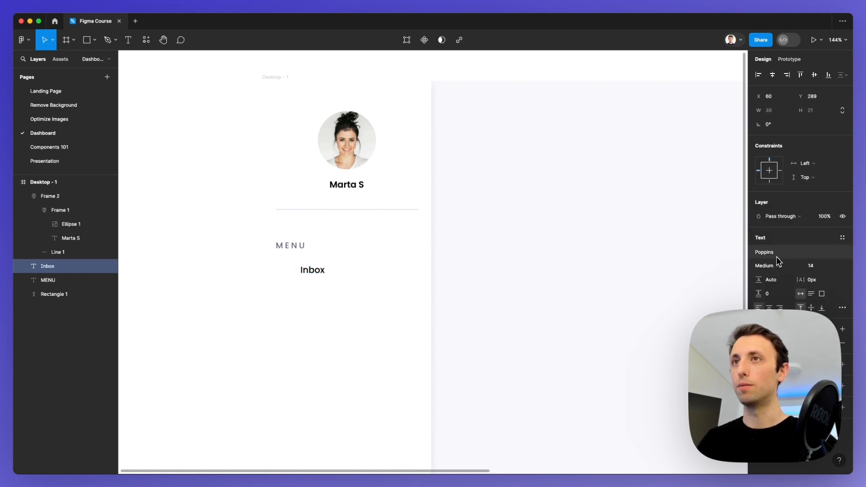
left_click(821, 267)
key("Down")
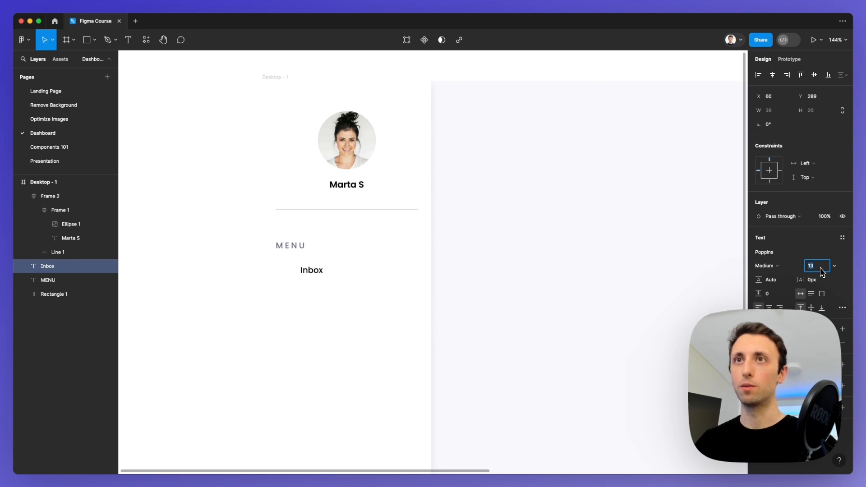
left_click(539, 292)
scroll(533, 296, "down", 3)
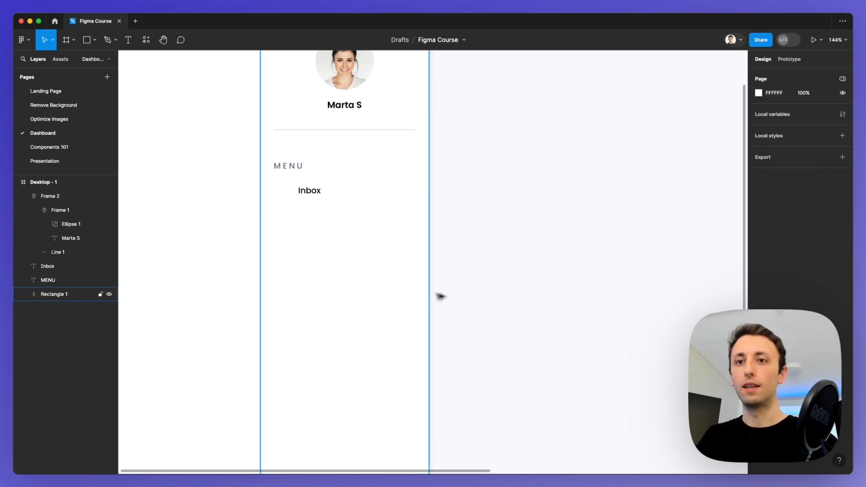
left_click(260, 485)
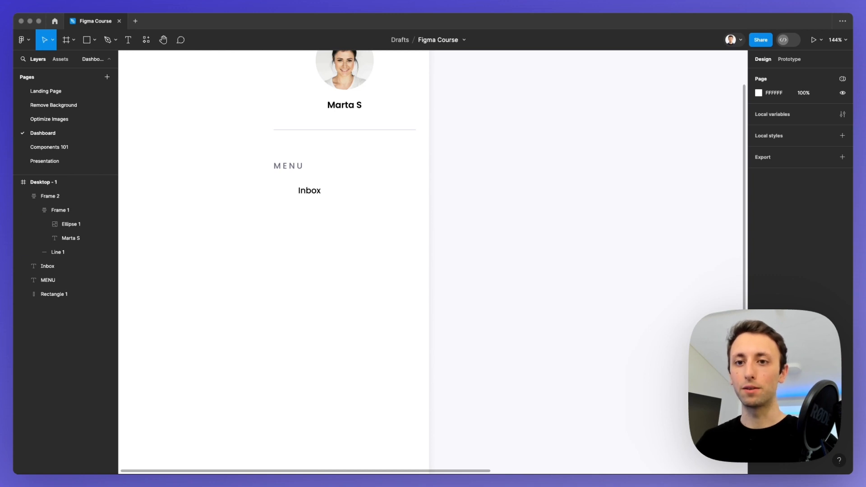
left_click(432, 209)
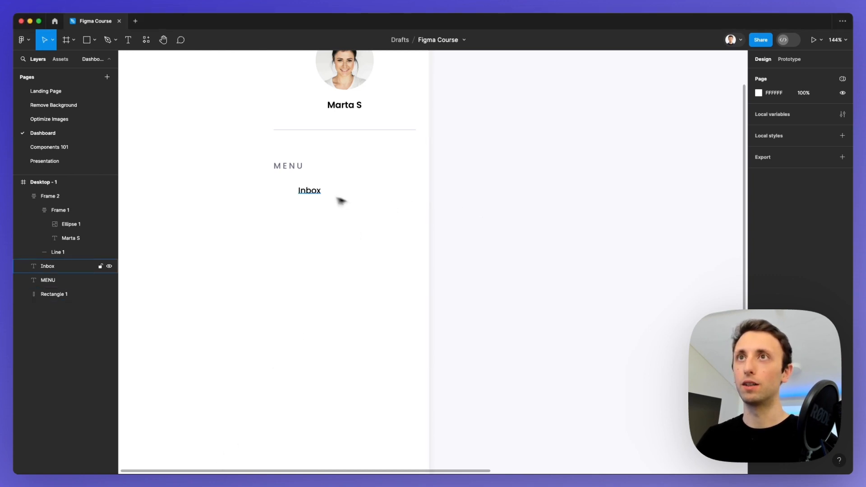
Step: Duplicate the "Inbox" item straight below at X 60, Y 328, and repeat the duplication at equal spacing to make eight menu items
left_click_drag(314, 191, 313, 220)
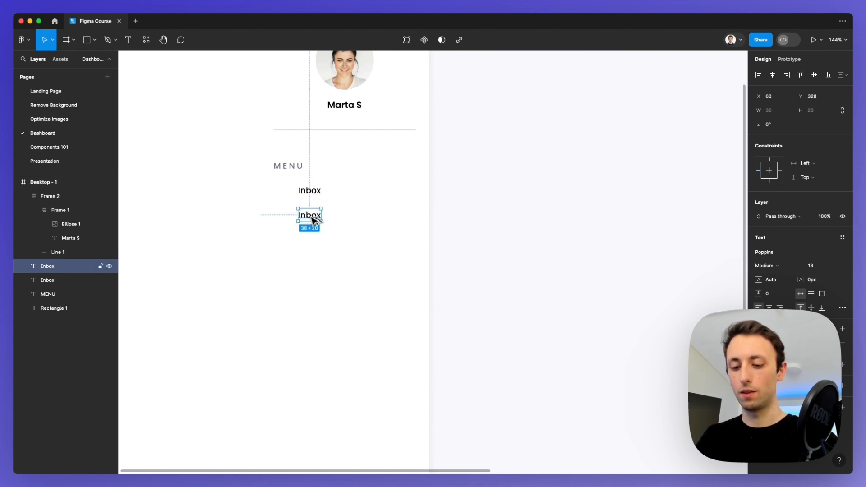
scroll(312, 220, "down", 2)
key("super+d")
key("super+d")
key("super+d")
key("super+d")
key("super+d")
key("super+d")
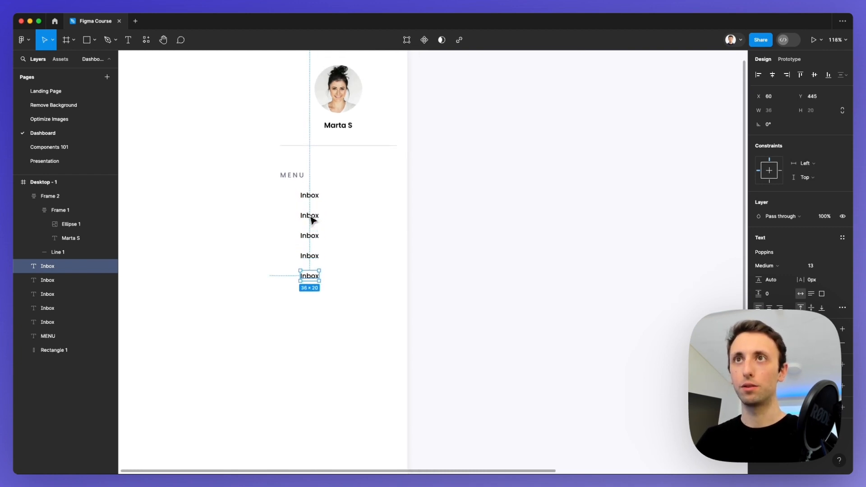
Step: Change the texts of the second to fifth menu items to "Sent", "Drafts", "Delete" and "Favourite"
double_click(313, 218)
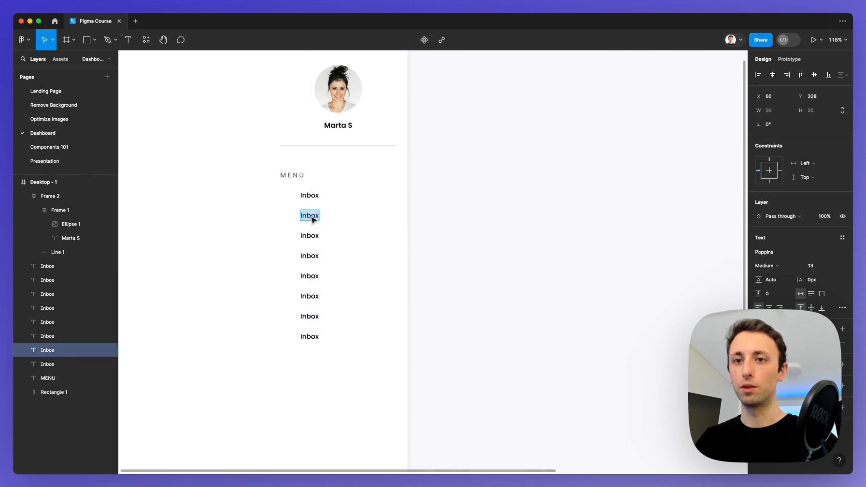
type("Sent")
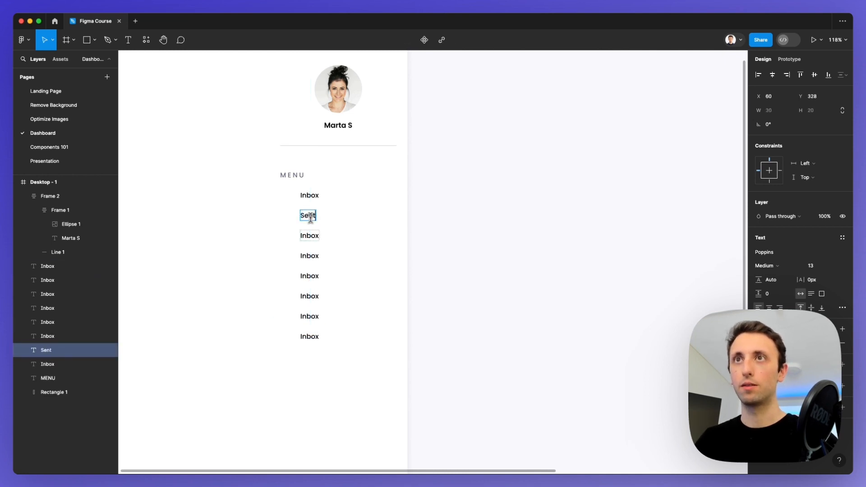
double_click(311, 235)
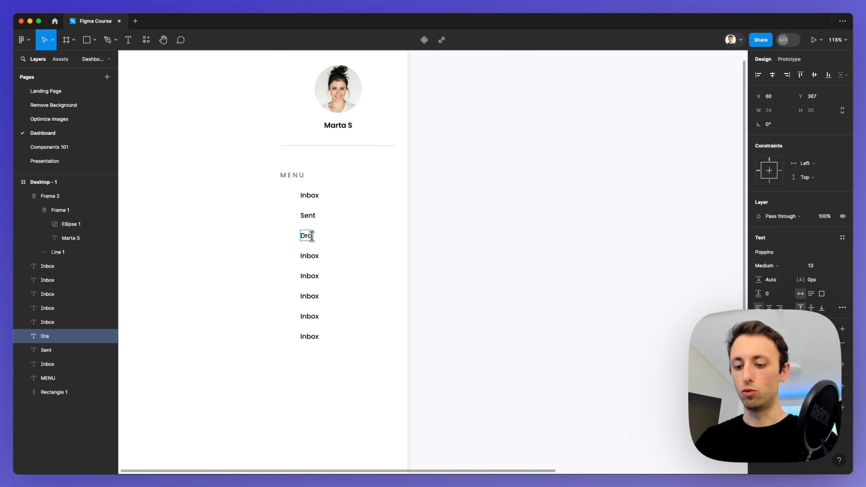
double_click(313, 255)
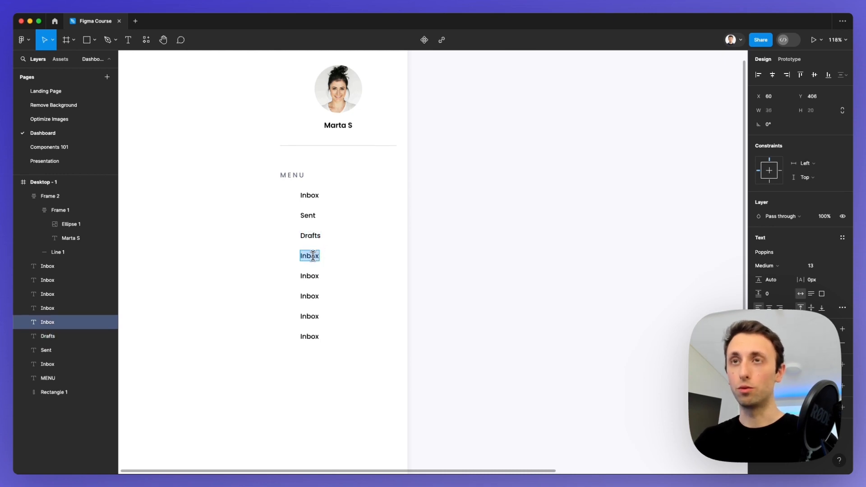
type("Delete")
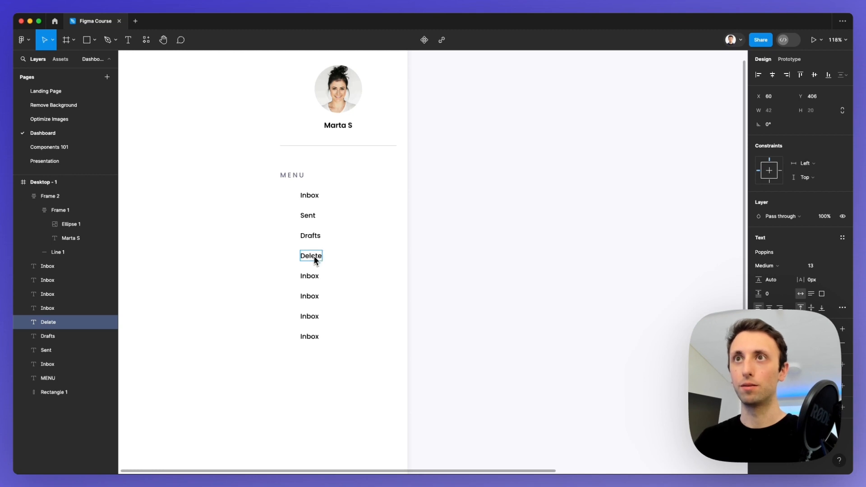
double_click(310, 276)
type("Fa")
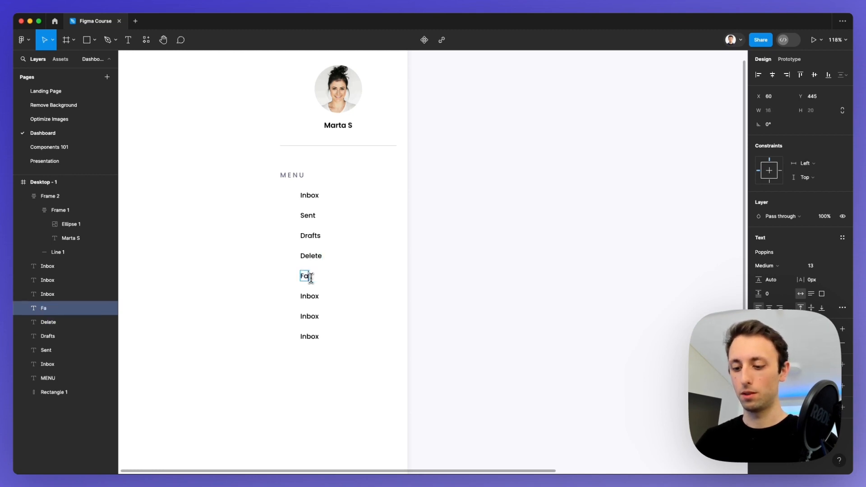
type("vourite")
Step: Change the texts of the last three menu items to "Drafts", "Deleted" and "Favourites"
double_click(309, 296)
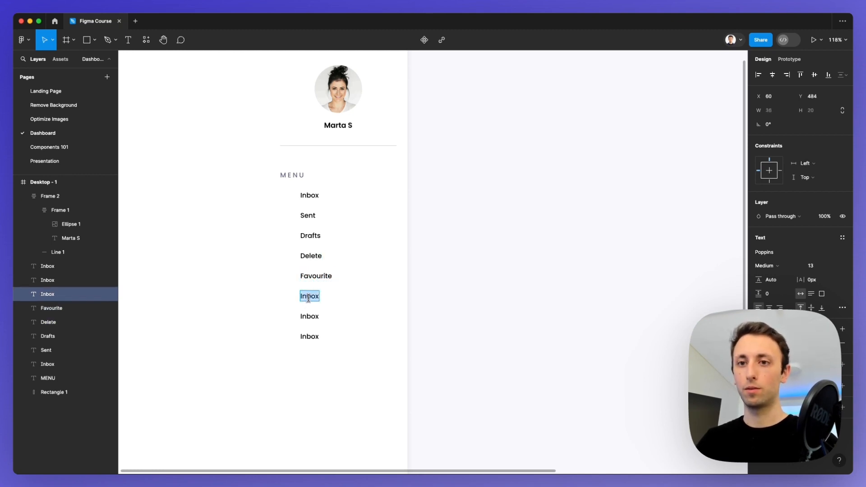
type("Drafts")
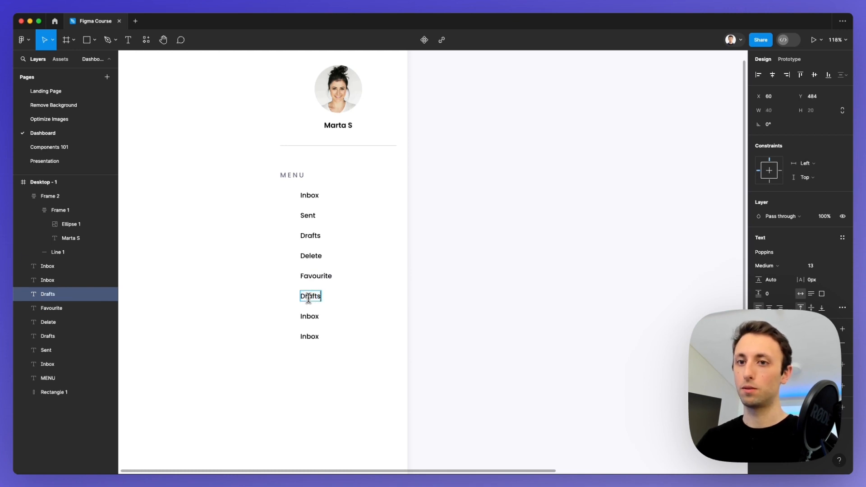
left_click(311, 316)
double_click(311, 317)
type("Del")
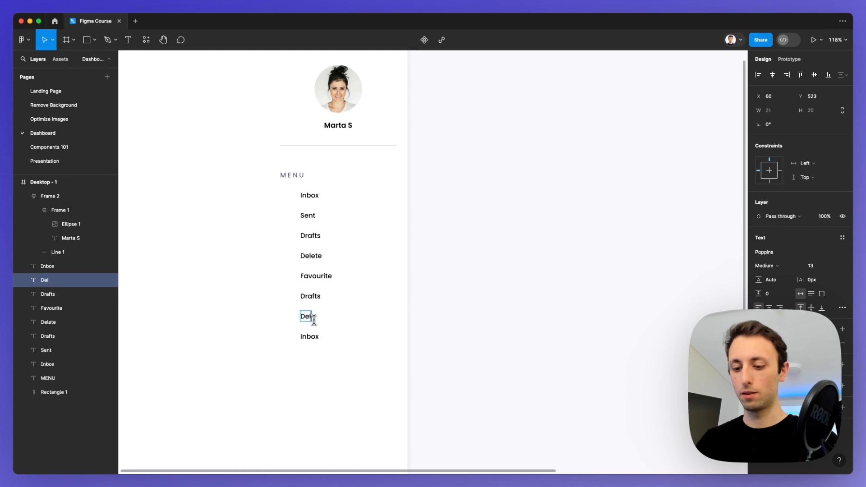
type("eted")
double_click(310, 336)
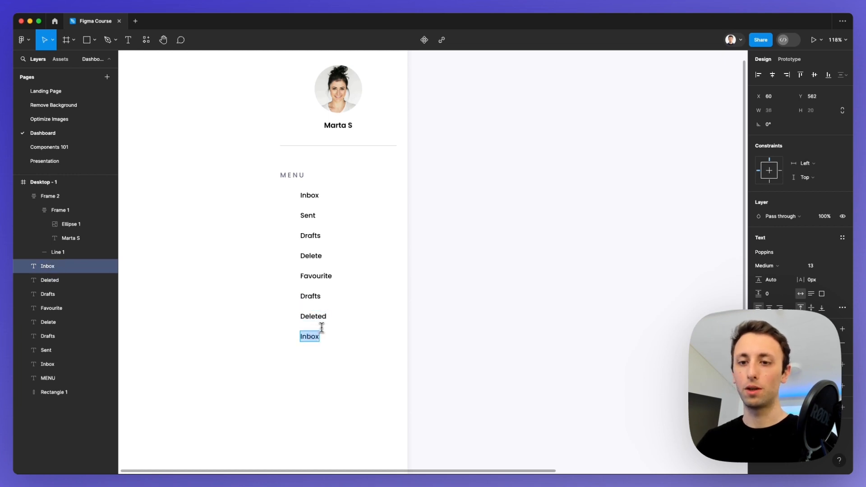
type("Favourites")
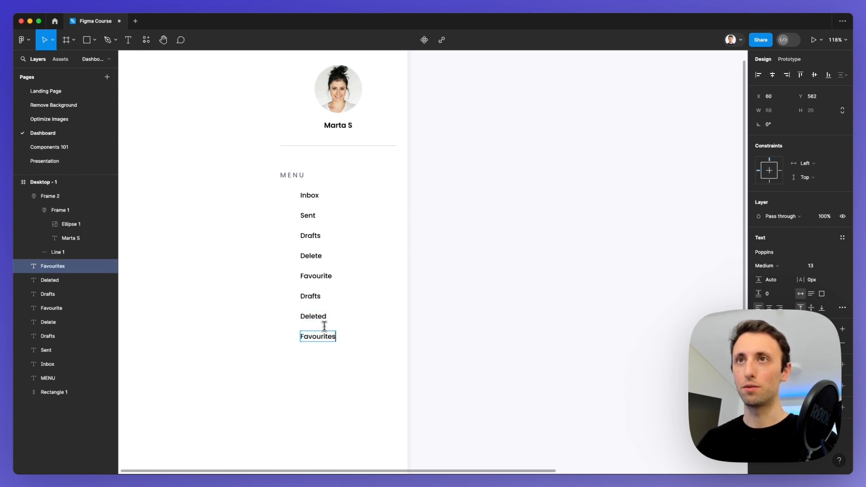
key("Escape")
Step: Paste the copied column of eight icons into the desktop frame and place it directly before the menu item texts
left_click(397, 217)
key("ctrl+v")
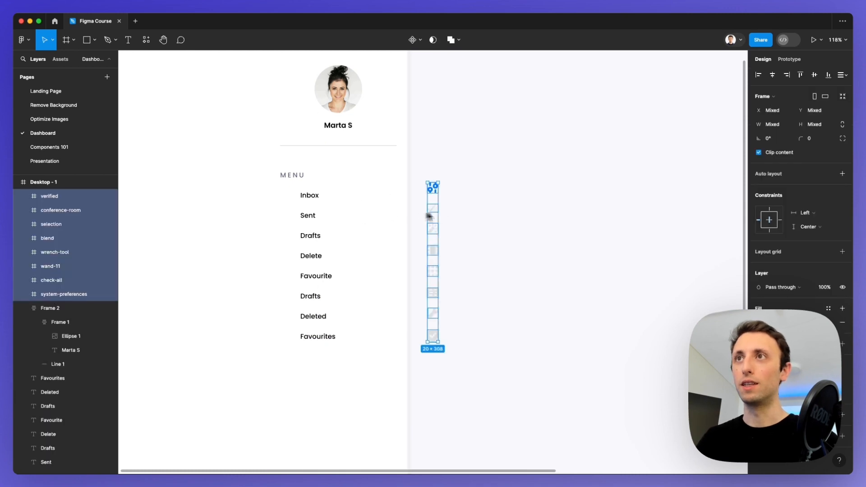
left_click_drag(432, 214, 293, 209)
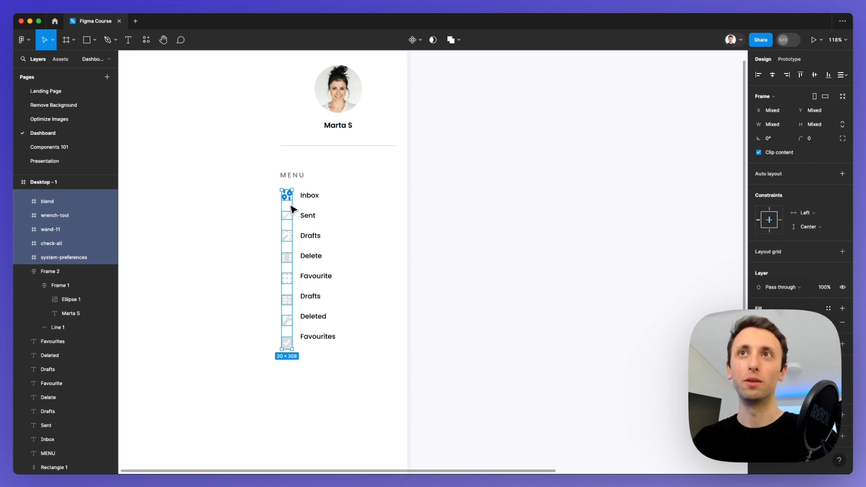
Step: Open the Noun Project app and move its window beside the sidebar so the menu stays uncovered
key("super+space")
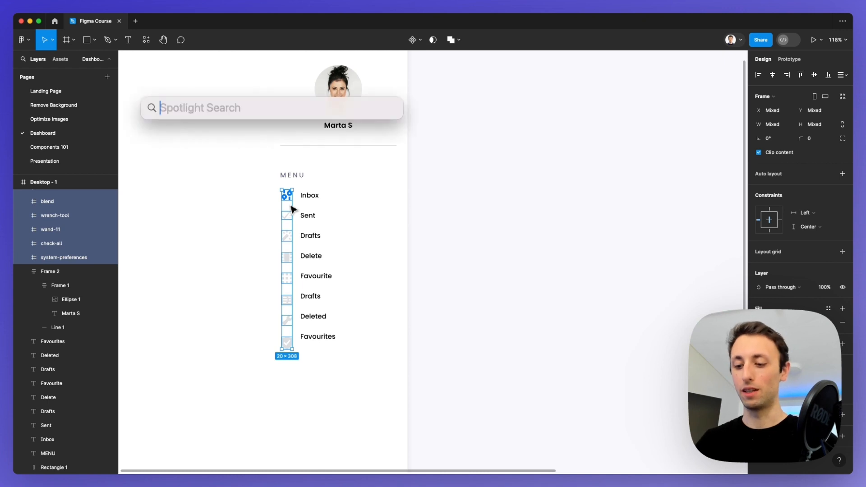
type("noun")
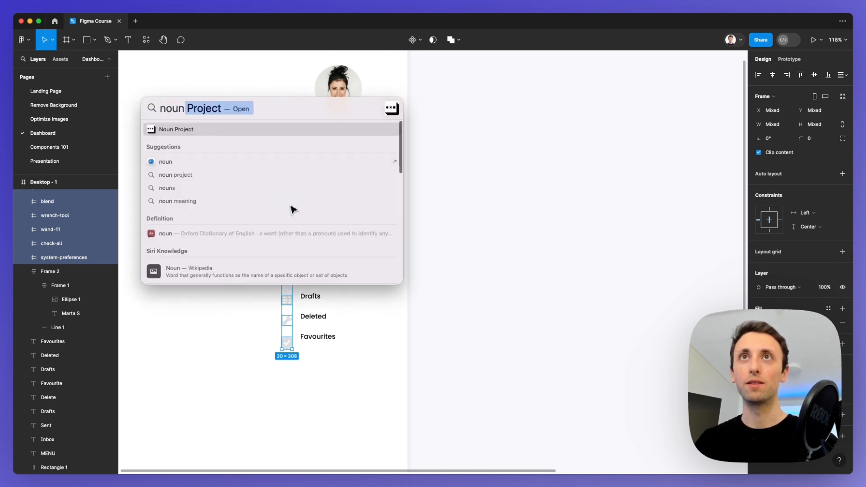
key("Return")
left_click_drag(266, 203, 584, 118)
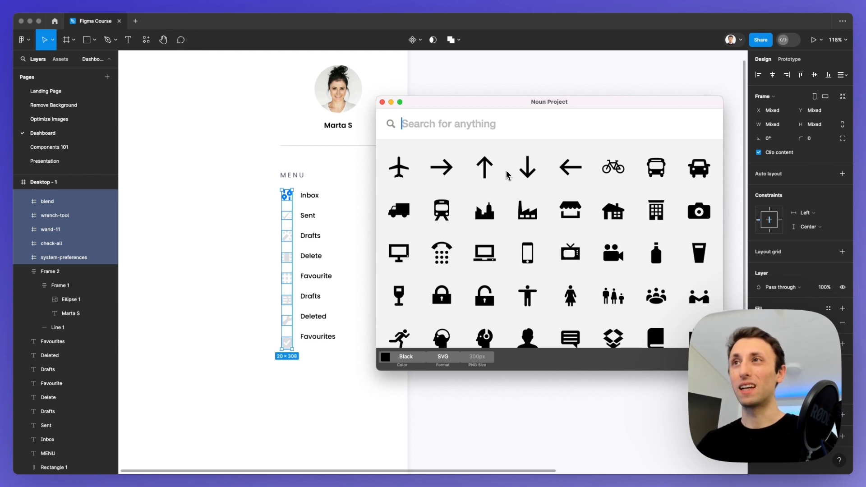
Step: Close the Noun Project app, open the Nucleo app and move its window beside the sidebar so the menu stays uncovered
left_click(383, 102)
key("super+space")
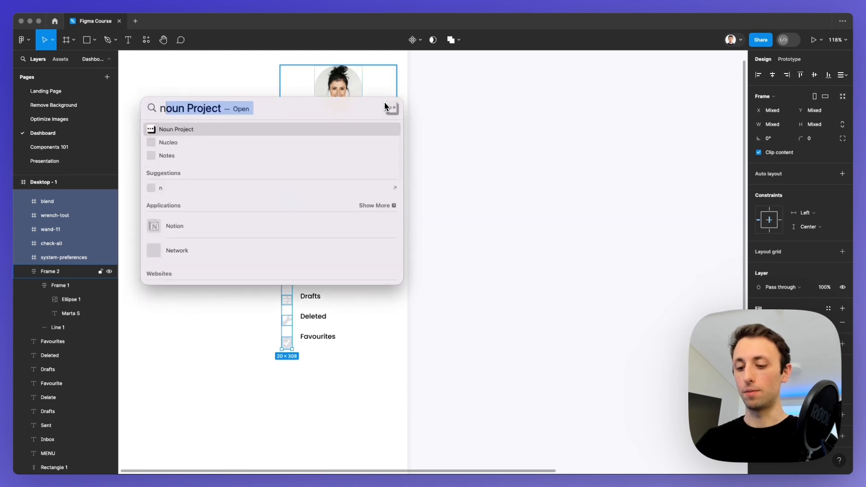
type("nucle")
key("Return")
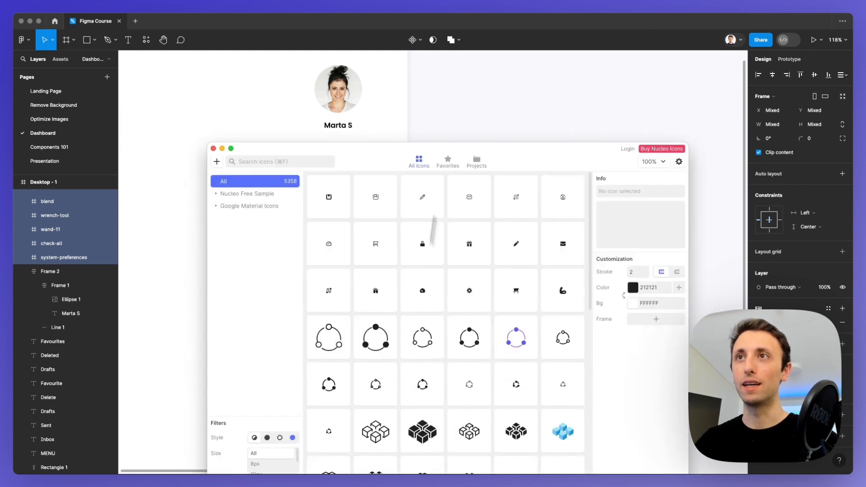
left_click_drag(450, 155, 545, 82)
scroll(276, 263, "right", 1)
scroll(276, 262, "right", 4)
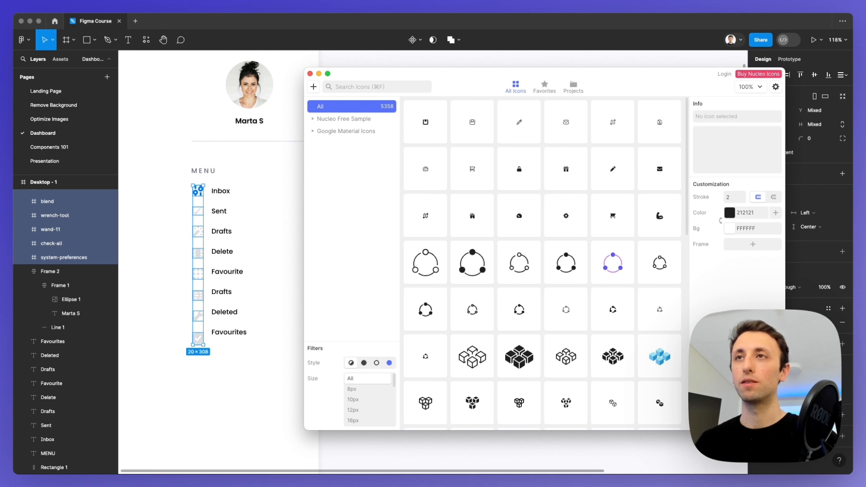
Step: Look through the Google Material Icons set in Nucleo, close the app and return to the Figma sidebar
left_click(363, 131)
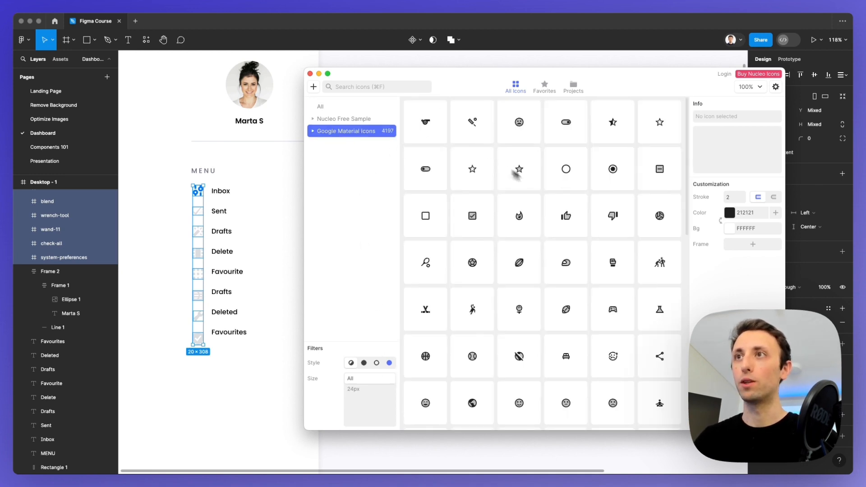
scroll(554, 197, "down", 5)
scroll(554, 197, "down", 10)
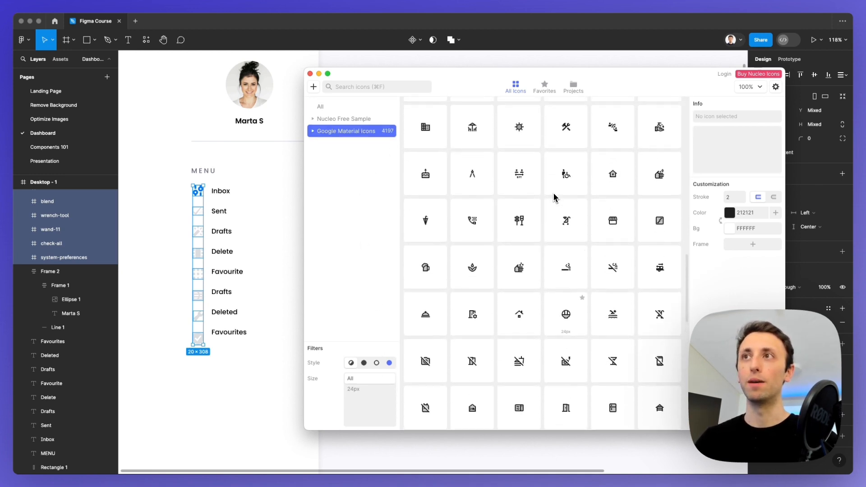
scroll(555, 198, "up", 1)
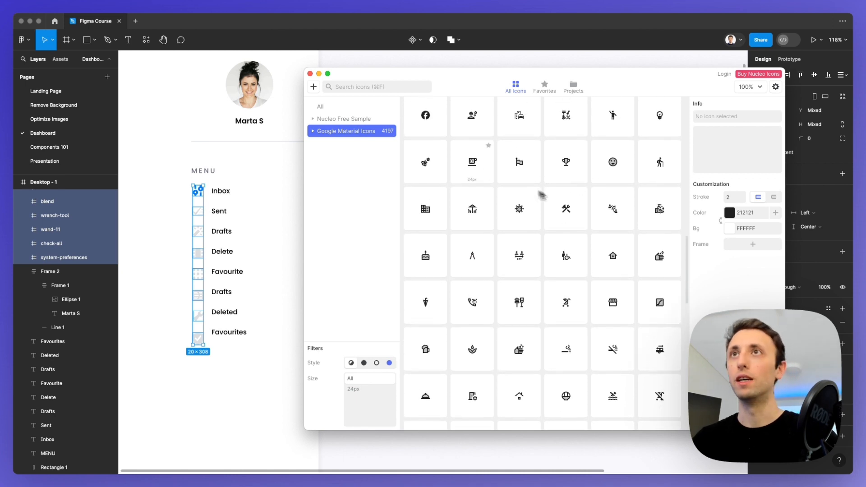
left_click(310, 73)
scroll(323, 140, "left", 3)
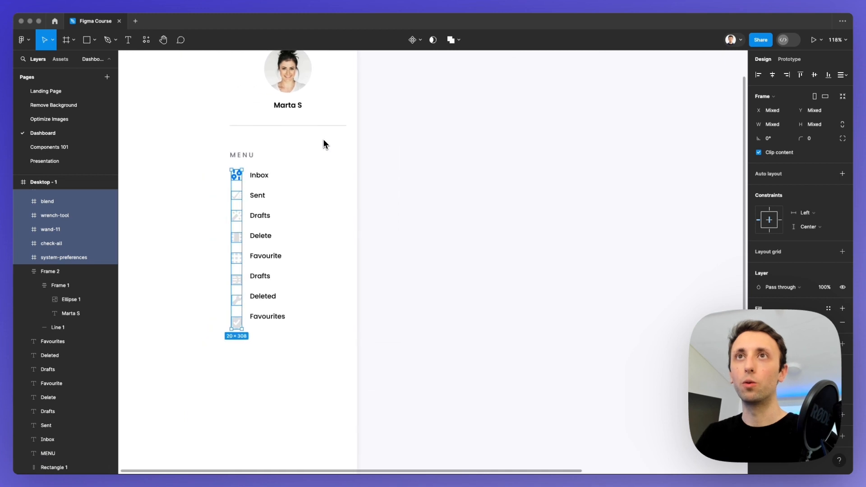
Step: Shift the menu texts from the third item "Drafts" down to "Favourites" vertically so each lines up with its icon
scroll(272, 188, "up", 5)
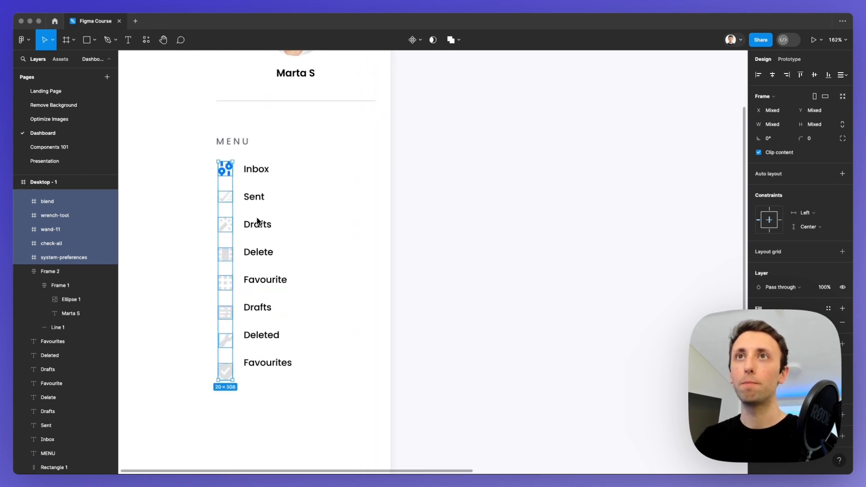
left_click_drag(269, 368, 276, 379)
left_click_drag(267, 338, 262, 322)
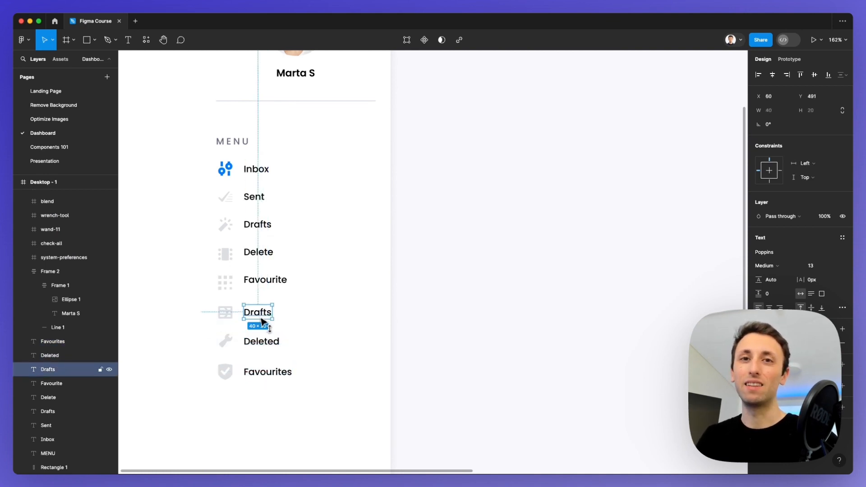
left_click_drag(264, 283, 268, 285)
left_click_drag(265, 252, 259, 234)
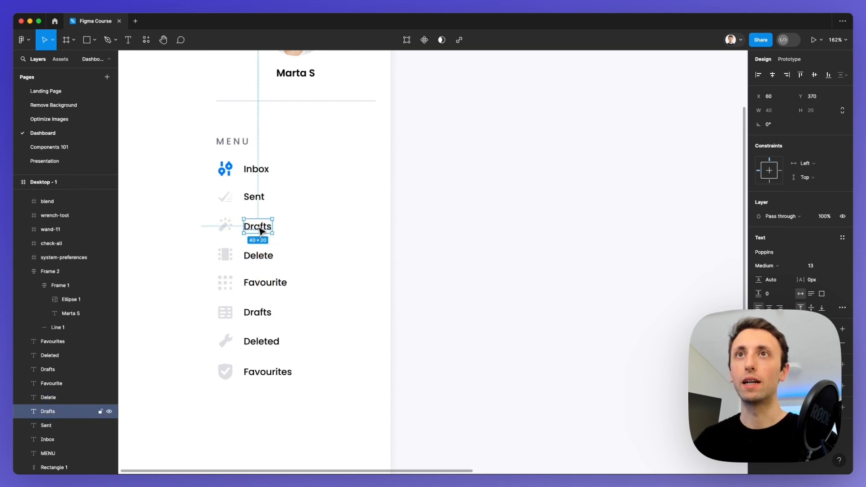
scroll(259, 232, "down", 2)
left_click(207, 191)
Step: Wrap each of the first four menu rows, Inbox, Sent, Drafts and Delete, with its icon in its own auto layout
scroll(259, 180, "up", 3)
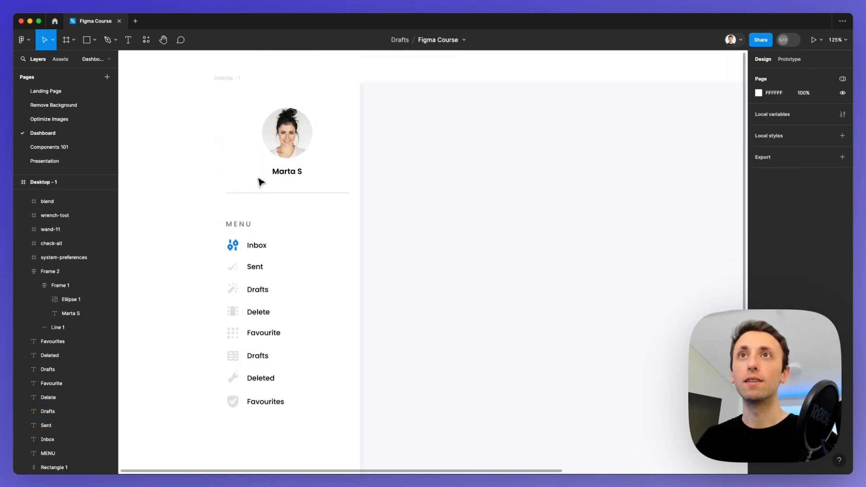
left_click_drag(195, 239, 306, 271)
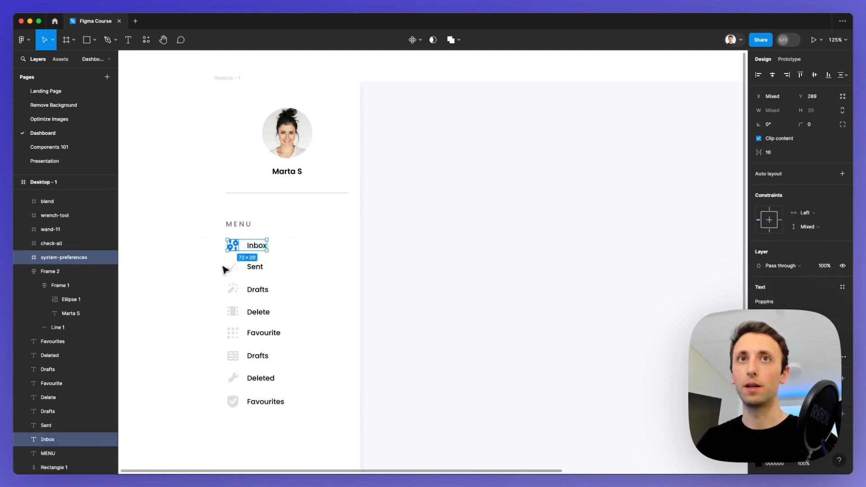
scroll(224, 270, "right", 1)
key("shift+a")
left_click_drag(205, 261, 285, 284)
key("shift+a")
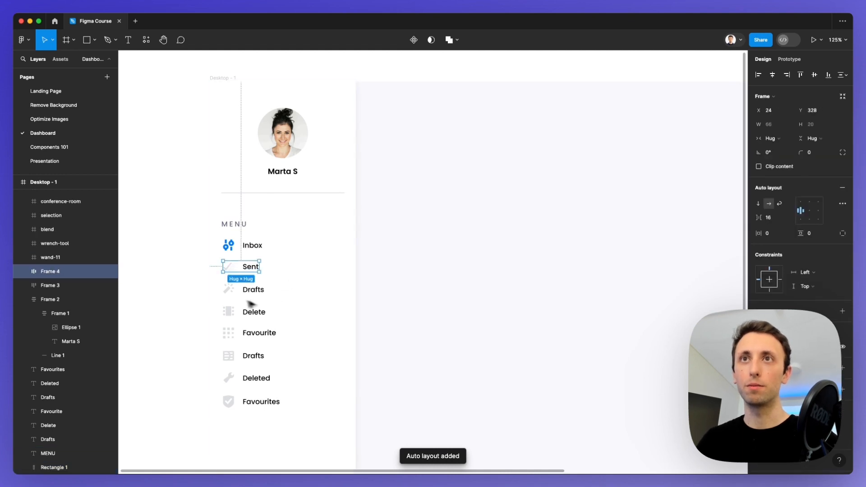
left_click_drag(195, 283, 279, 309)
key("shift+a")
left_click_drag(201, 303, 264, 326)
key("shift+a")
Step: Wrap each of the last four menu rows, Favourite, Drafts, Deleted and Favourites, with its icon in its own auto layout
scroll(298, 327, "down", 2)
left_click_drag(201, 302, 279, 333)
key("shift+a")
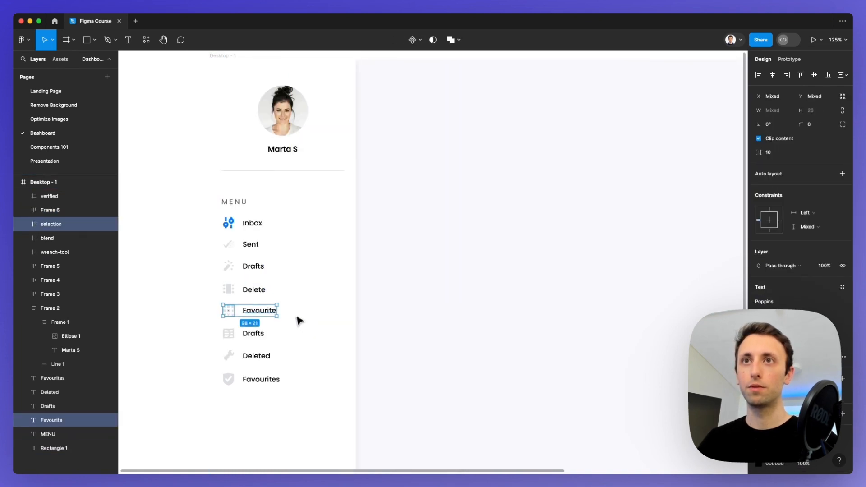
left_click_drag(203, 324, 279, 347)
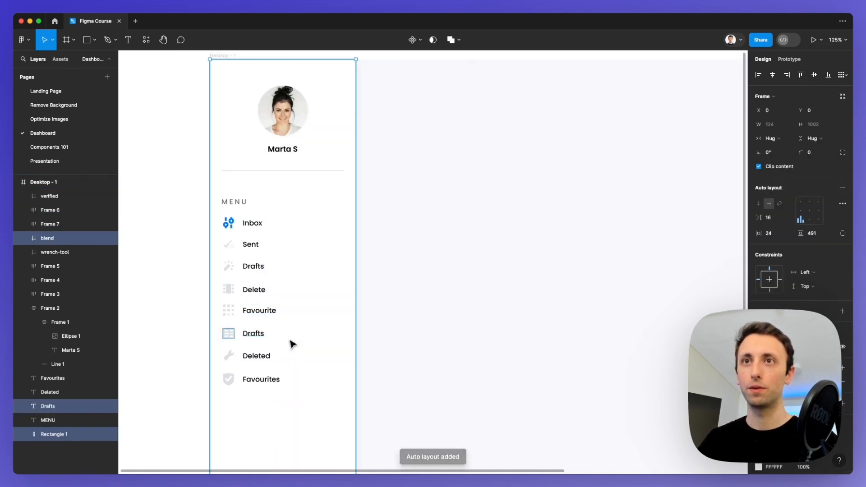
key("shift+a")
left_click_drag(200, 345, 300, 363)
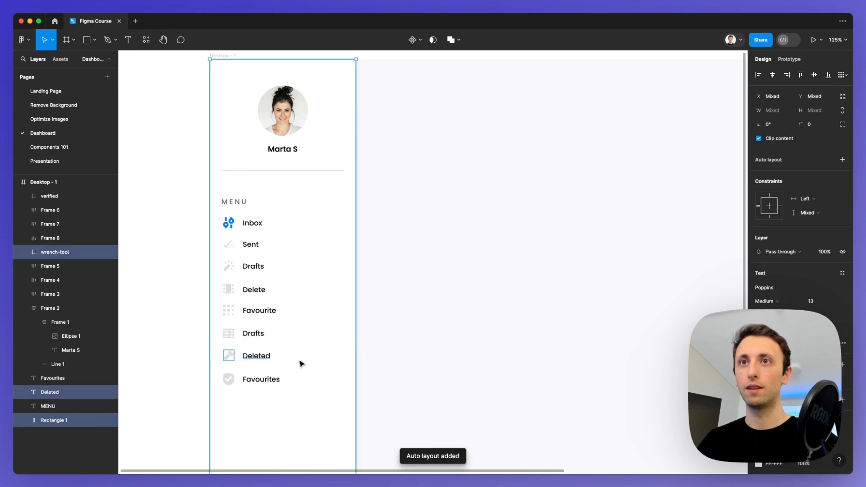
key("shift+a")
left_click_drag(187, 364, 302, 386)
key("shift+a")
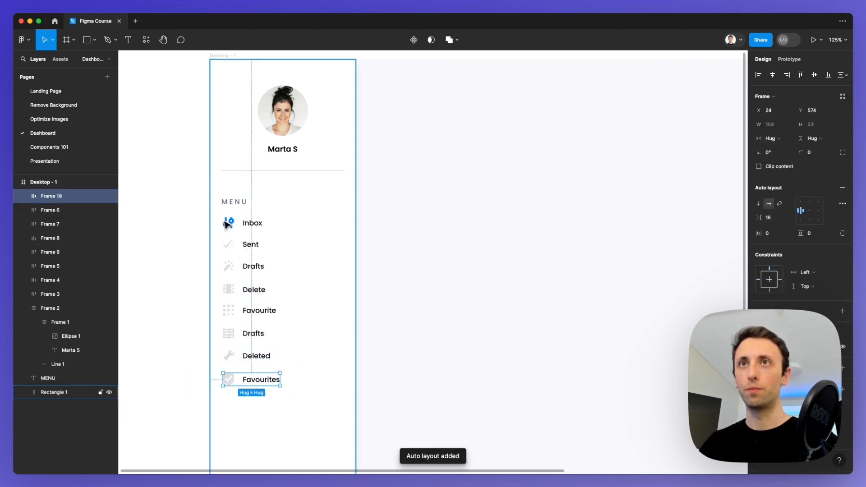
Step: Combine the MENU heading and eight rows in a vertical auto layout and place it below the divider line inside the profile section's frame
left_click_drag(194, 216, 289, 397)
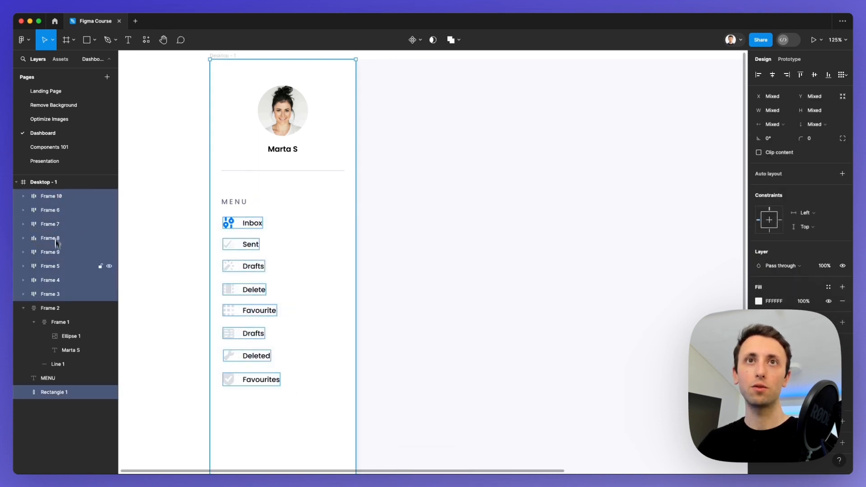
left_click(294, 304, "shift")
left_click(241, 205, "shift")
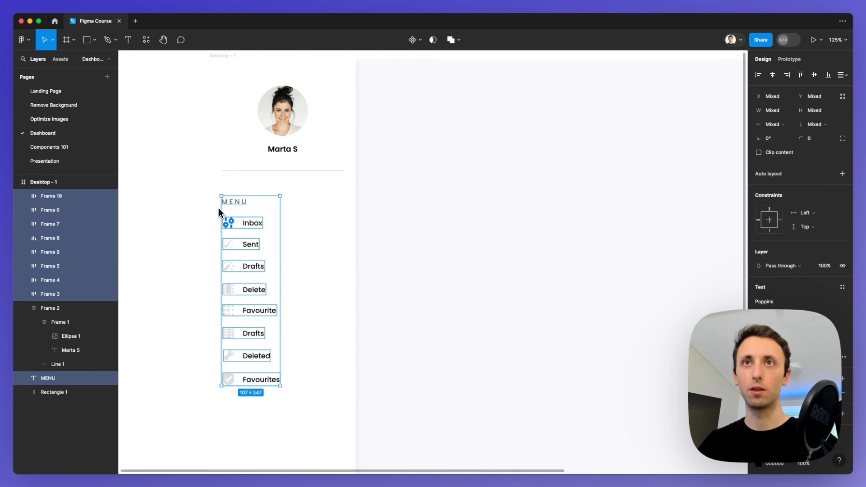
key("shift+a")
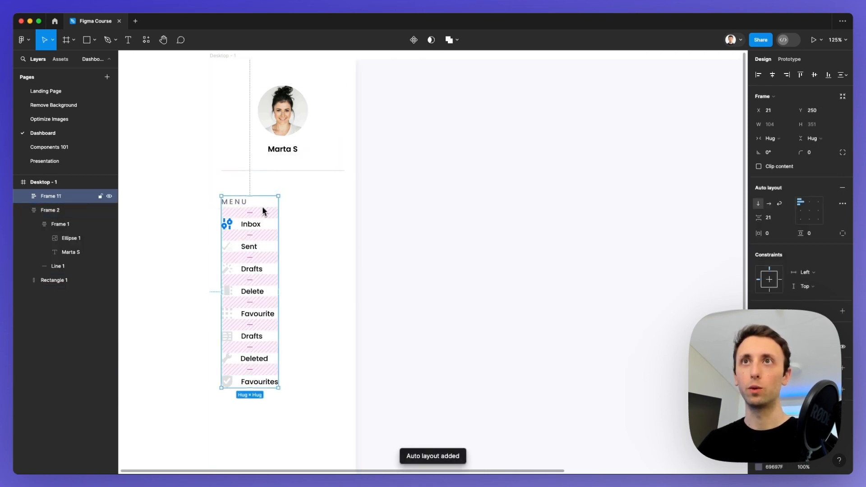
left_click_drag(247, 205, 284, 175)
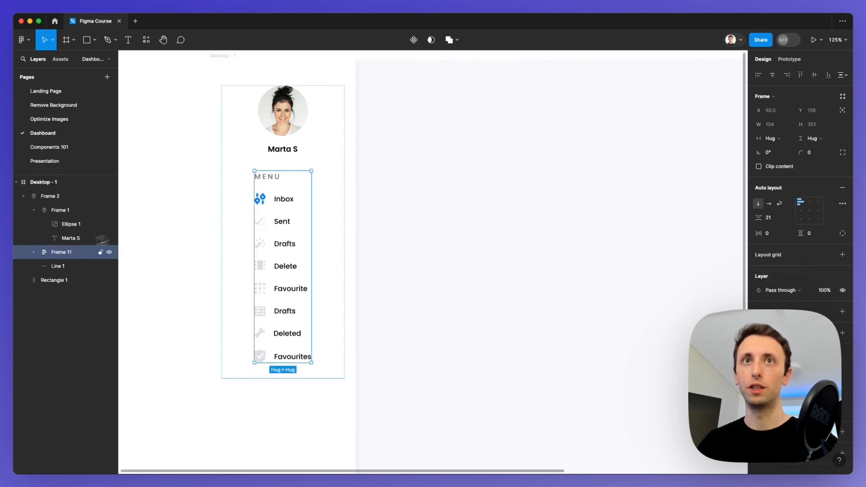
left_click_drag(58, 254, 63, 275)
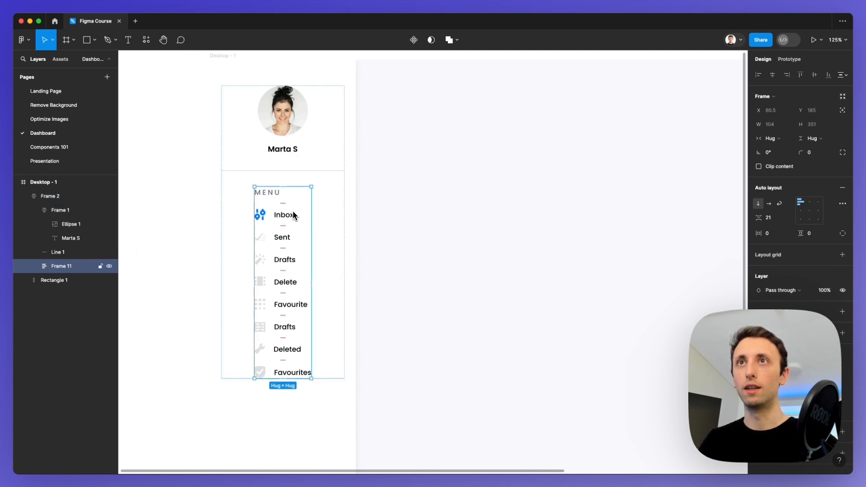
Step: Wrap the divider line and the menu list in one auto layout and align its contents to the top left
left_click(275, 176, "shift")
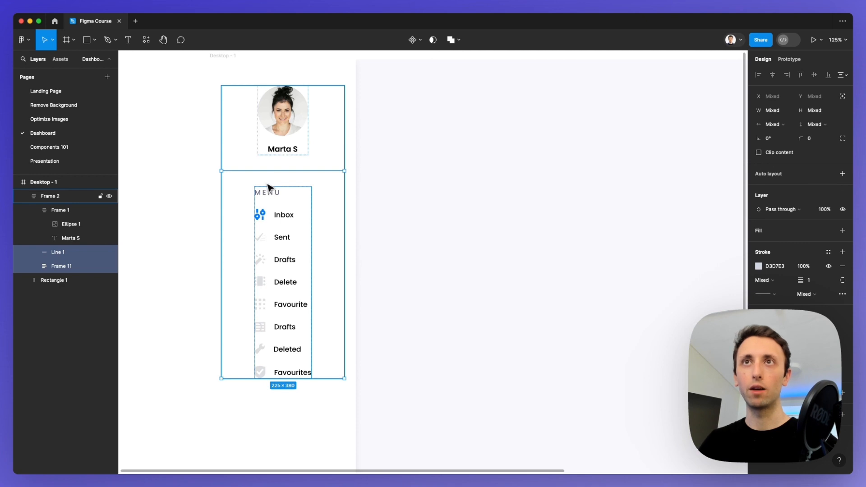
key("shift+a")
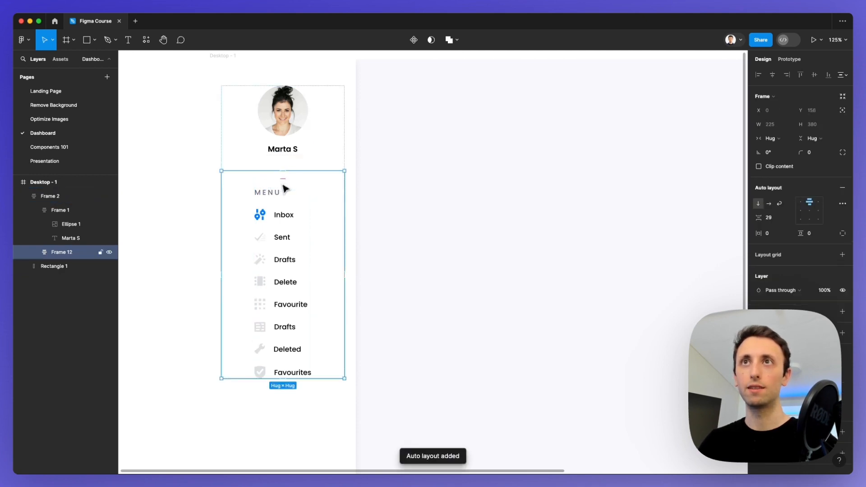
left_click(802, 205)
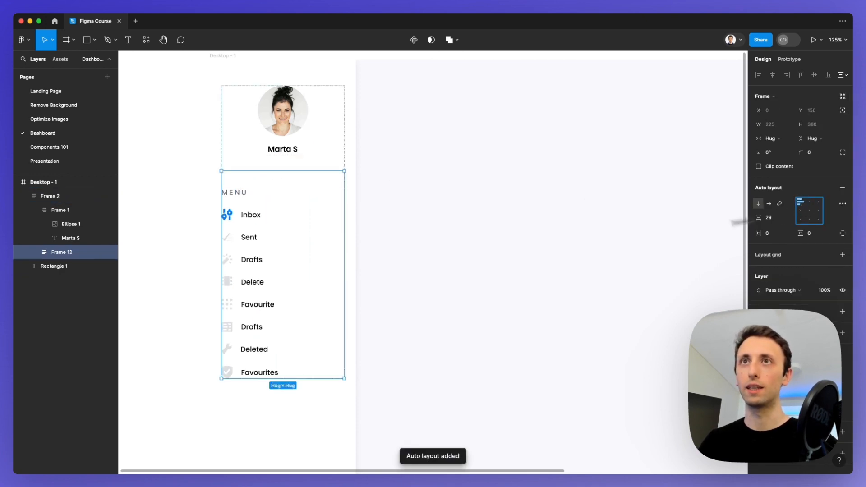
left_click(188, 260)
scroll(222, 260, "down", 3)
left_click(223, 260)
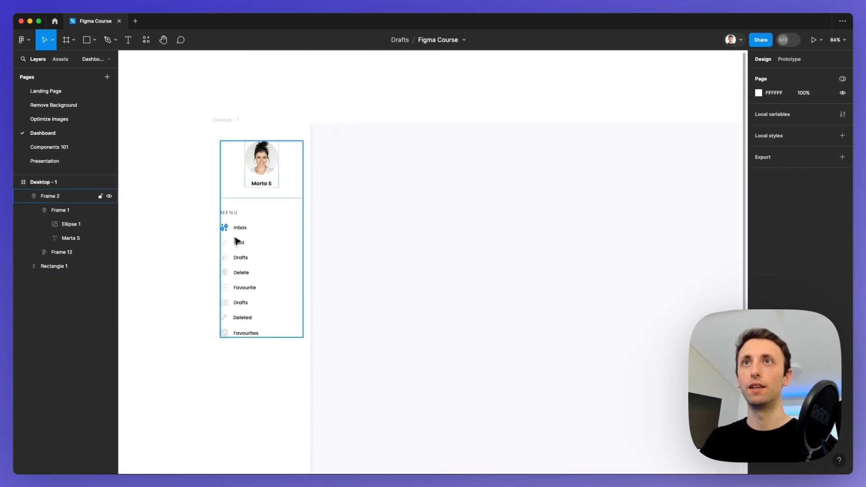
left_click(377, 145)
scroll(401, 105, "down", 1)
scroll(400, 106, "down", 1)
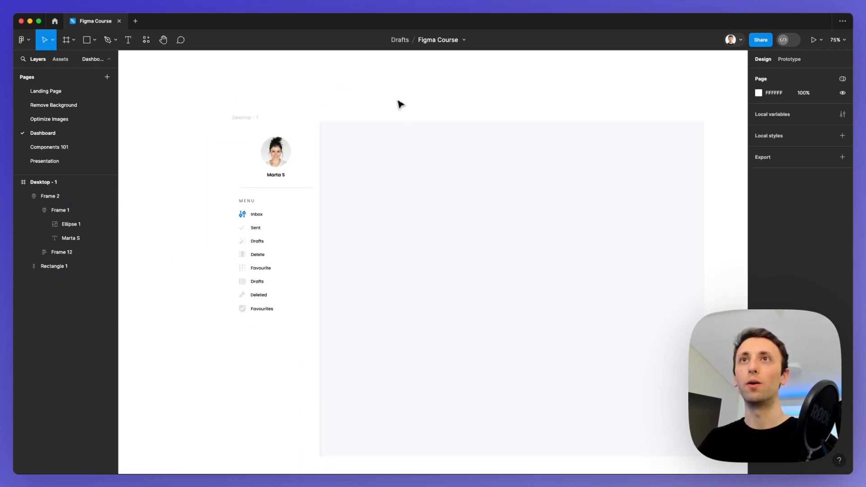
Step: Duplicate the name text under the profile photo and change the copy's text to "Edit Profile"
scroll(283, 174, "up", 5)
left_click(280, 174)
key("super+d")
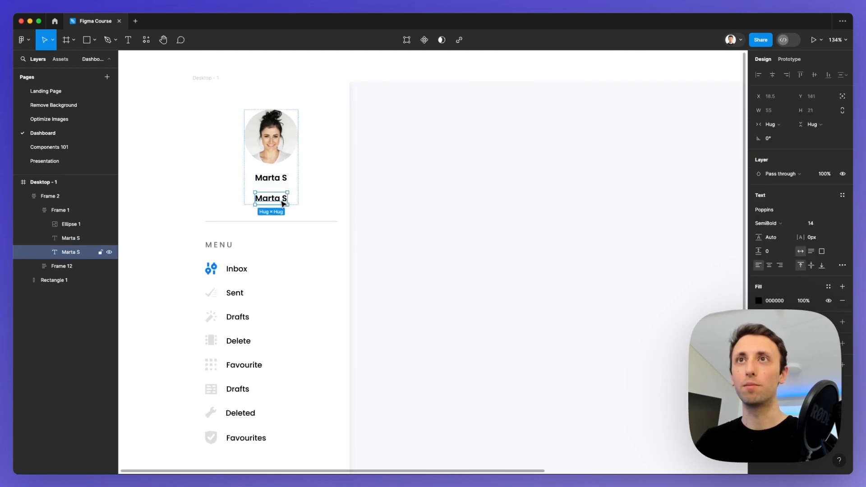
key("Return")
type("Profile")
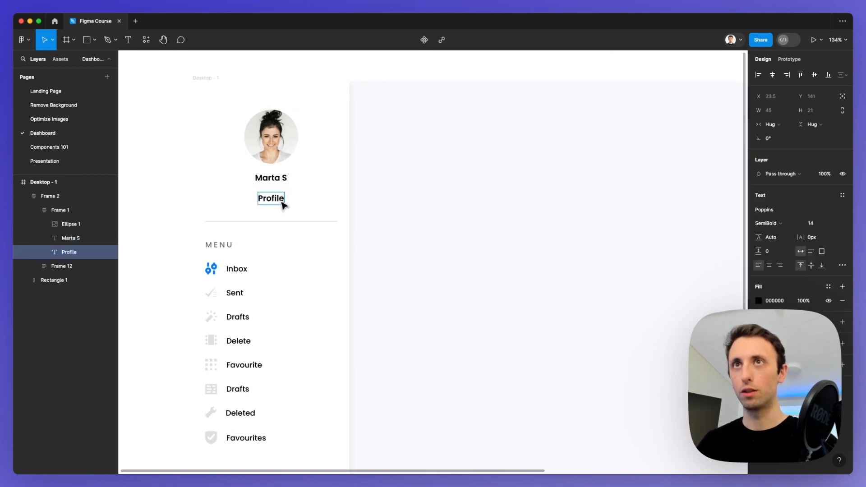
key("Escape")
type("Edit")
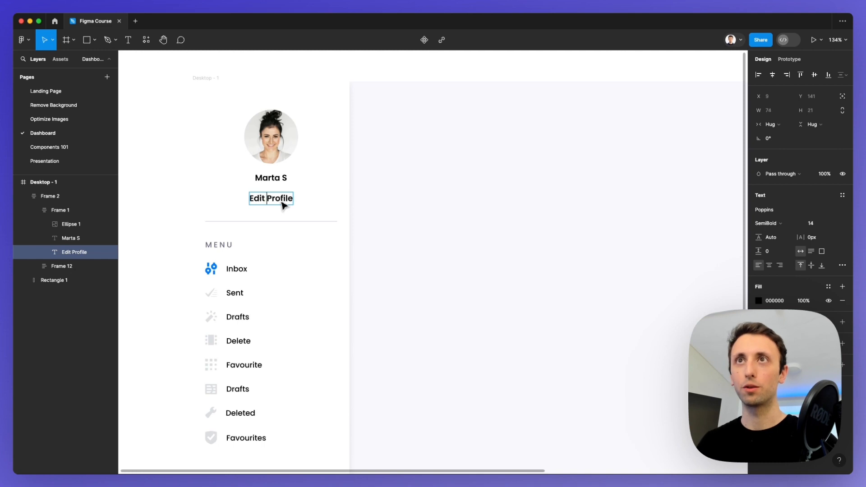
Step: Set the "Edit Profile" text's font size to 10 and colour it with the blue #0079FF sampled from the Inbox icon
key("super+a")
left_click(811, 224)
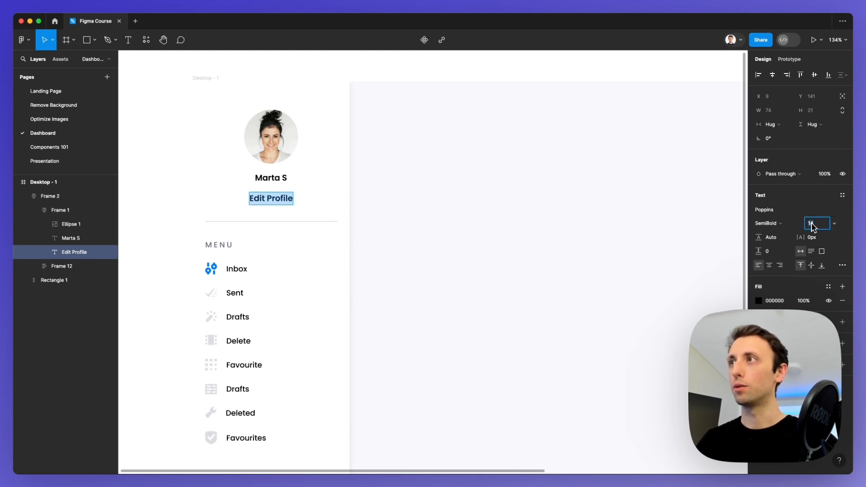
type("12")
key("Return")
type("10")
key("Return")
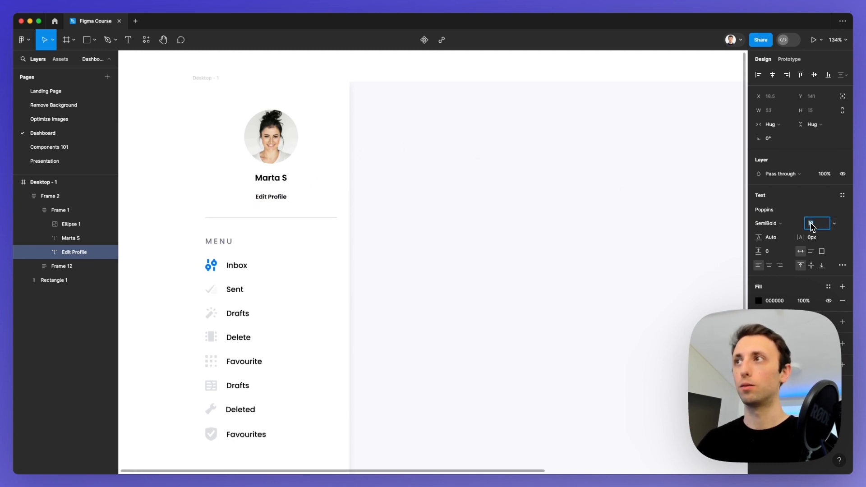
key("ctrl+c")
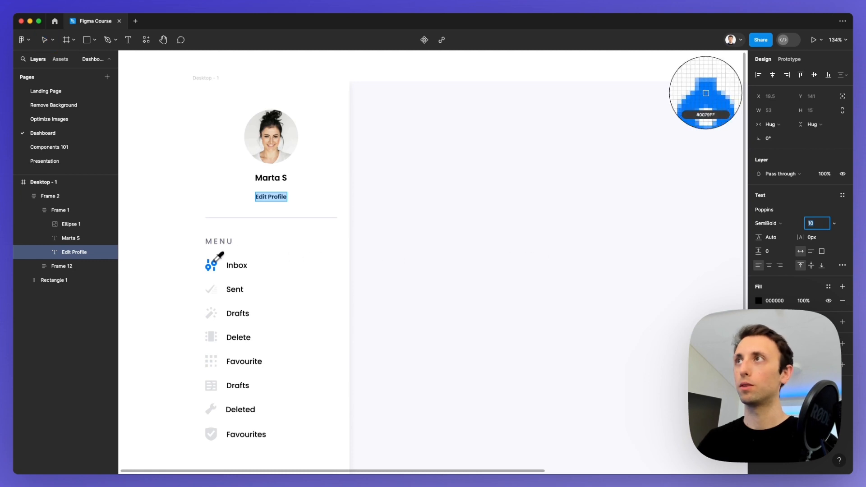
left_click(215, 261)
left_click(173, 214)
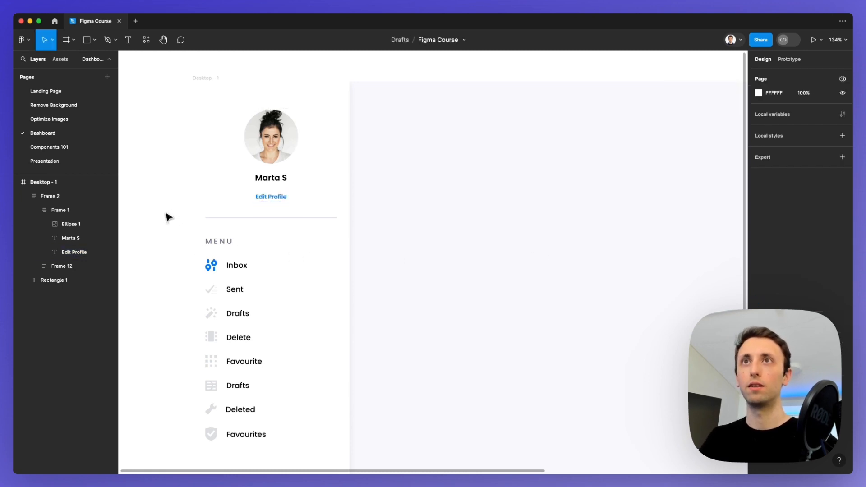
Step: Wrap the name text and the "Edit Profile" text under the profile photo in their own vertical auto layout
scroll(173, 214, "down", 3)
double_click(259, 192)
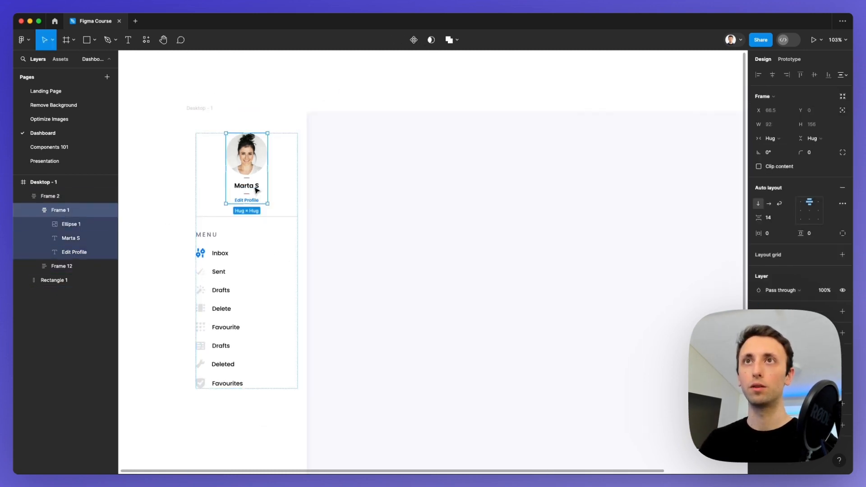
left_click(248, 185)
left_click(247, 200, "shift")
key("shift+a")
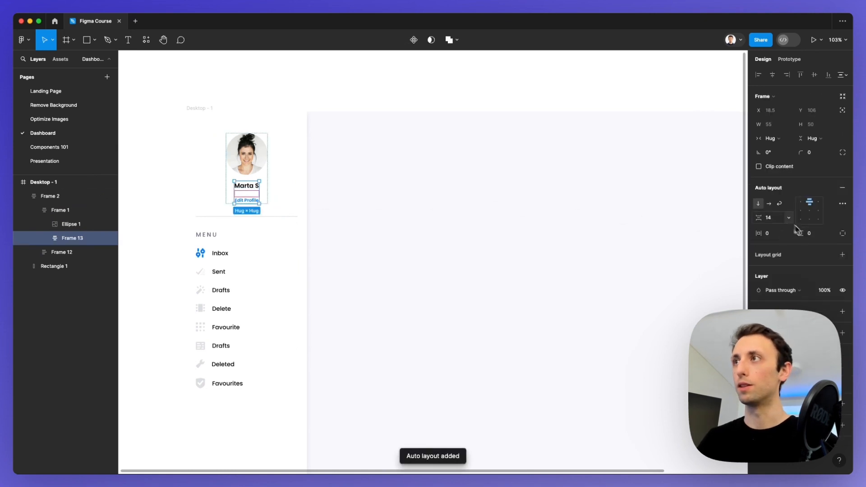
Step: Set the spacing between the name and "Edit Profile" in their auto layout to 6
left_click(771, 218)
key("Down")
key("Down")
key("Down")
key("Down")
key("Down")
key("Down")
key("Down")
key("Down")
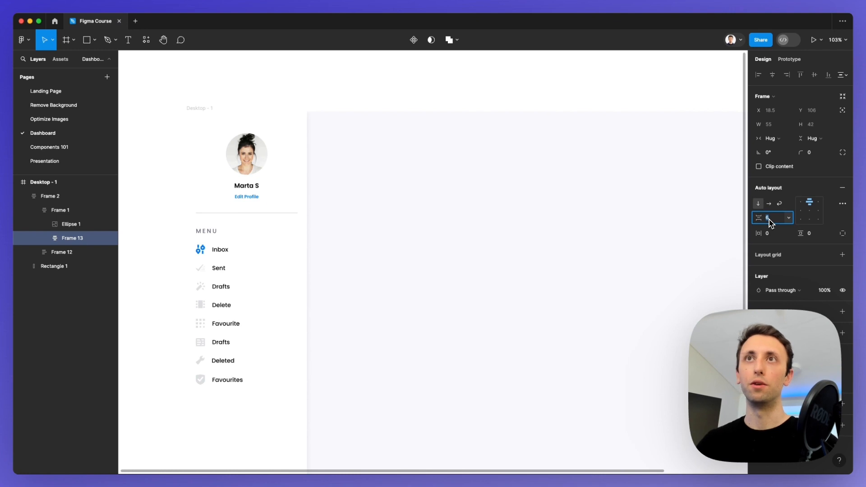
left_click(333, 87)
Step: Draw a 220 × 41 rectangle in the sidebar below the menu list and set its corner radius to 5
scroll(360, 167, "down", 3, "ctrl")
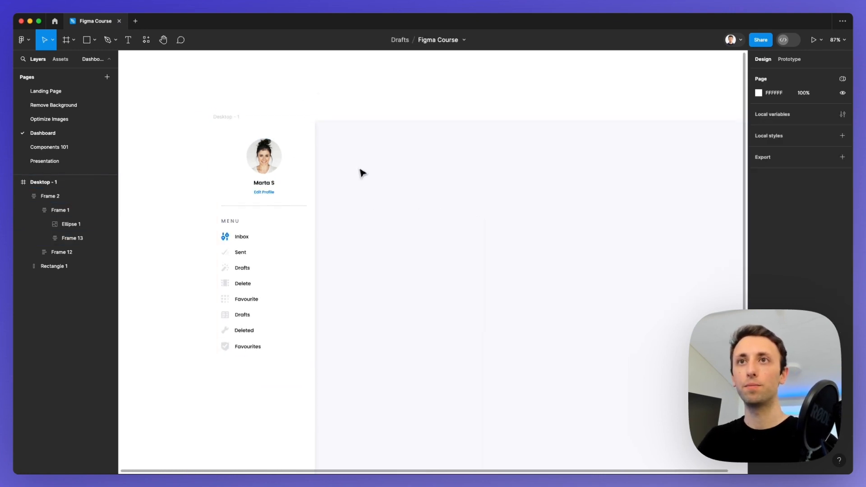
scroll(363, 173, "down", 5)
scroll(362, 173, "down", 2, "ctrl")
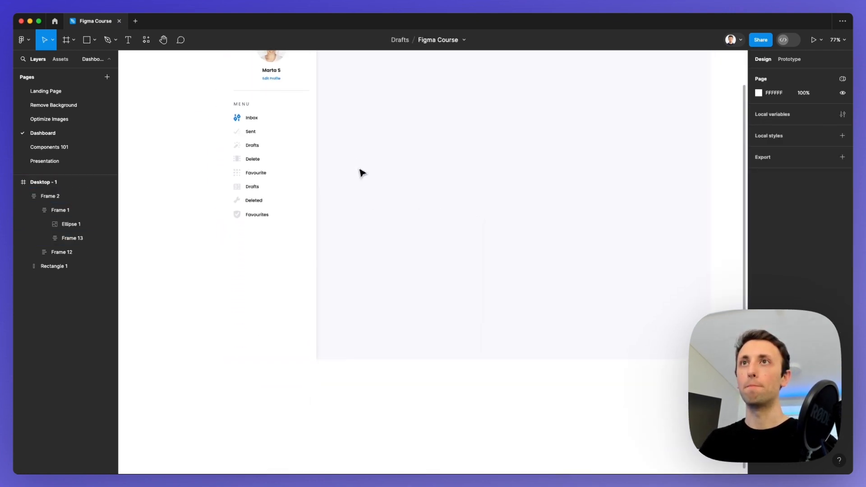
scroll(363, 173, "up", 3)
scroll(363, 173, "down", 1, "ctrl")
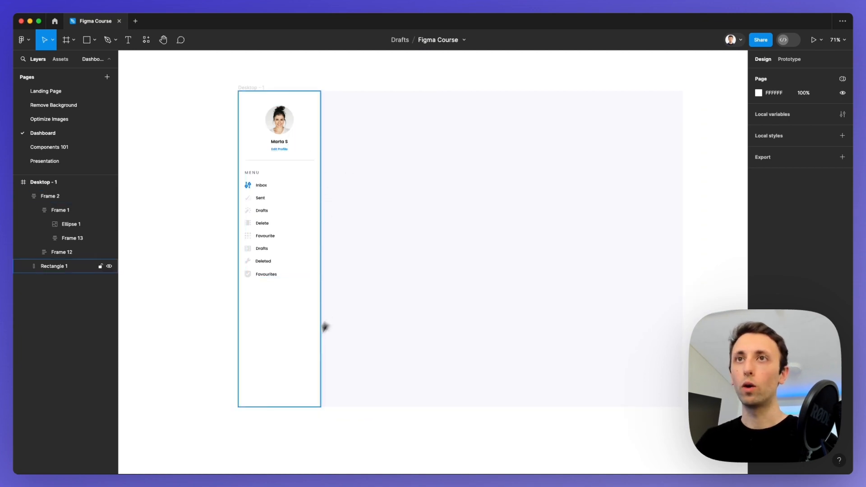
left_click(285, 332)
key("r")
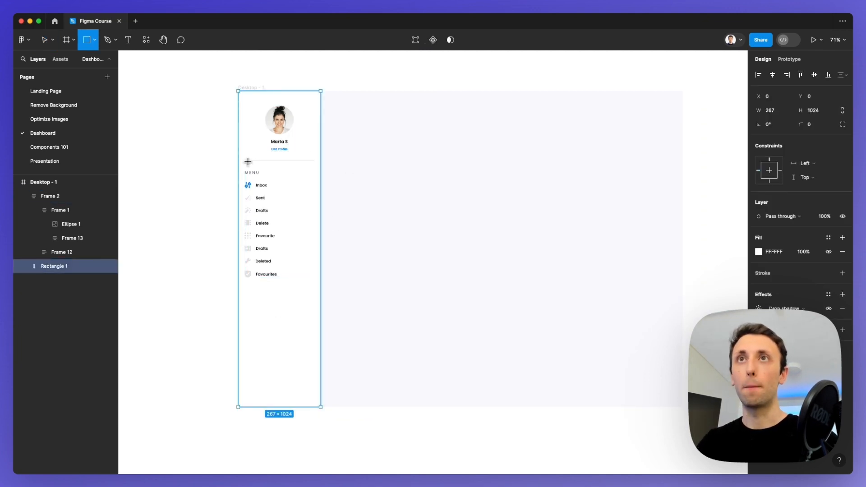
mouse_move(248, 161)
left_mouse_down()
mouse_move(316, 182)
mouse_move(290, 348)
mouse_move(286, 322)
left_mouse_up()
key("v")
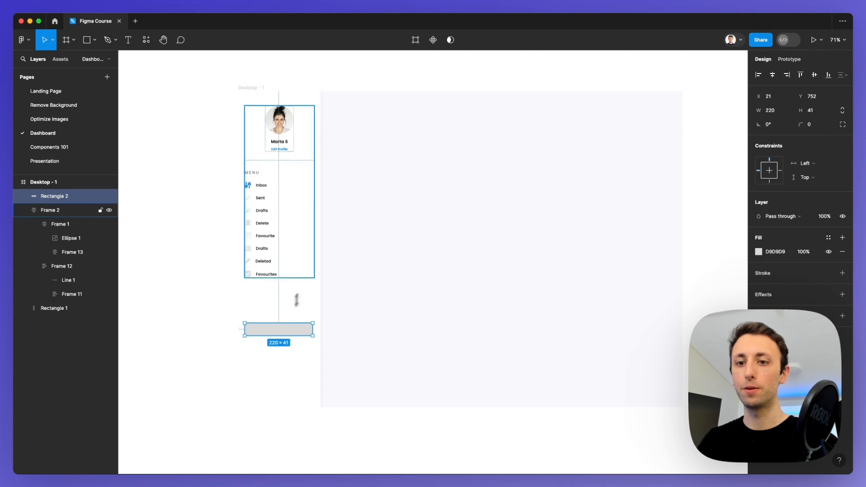
left_click_drag(799, 125, 799, 125)
Step: Fill the rounded rectangle below the menu list with the blue #0276FE
scroll(323, 248, "up", 3)
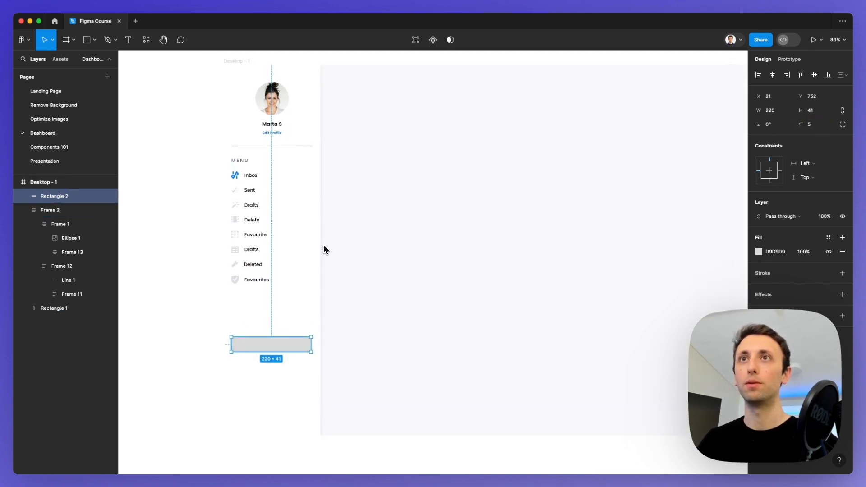
left_click(759, 251)
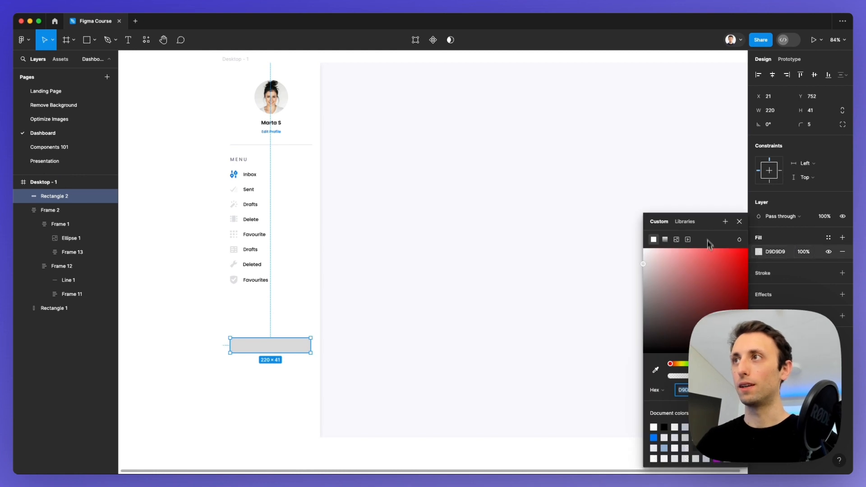
left_click_drag(707, 227, 466, 116)
left_click(414, 328)
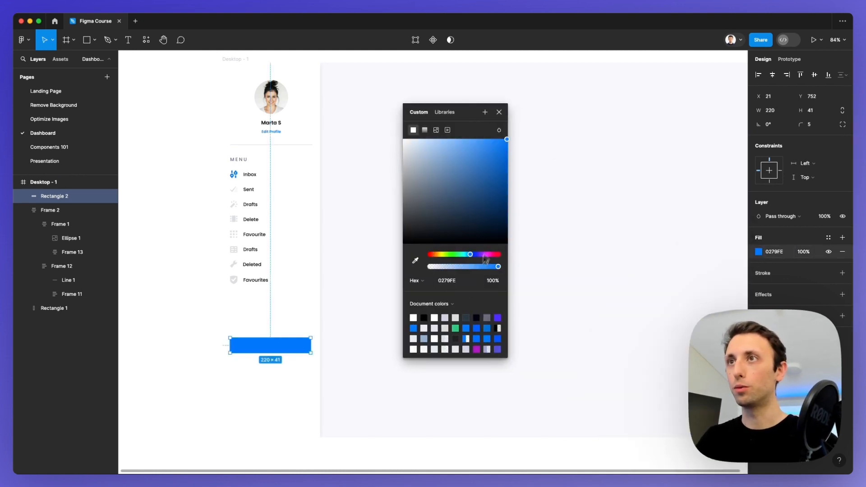
left_click_drag(486, 259, 473, 258)
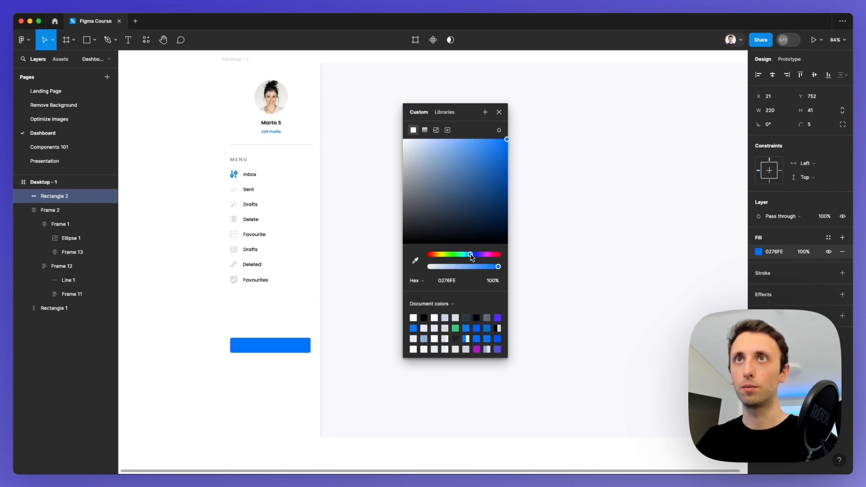
left_click(357, 287)
Step: Copy the "Favourites" menu text onto the blue rectangle and change the copy's text to "Upgrade Plan"
scroll(366, 287, "up", 3)
scroll(362, 293, "down", 2)
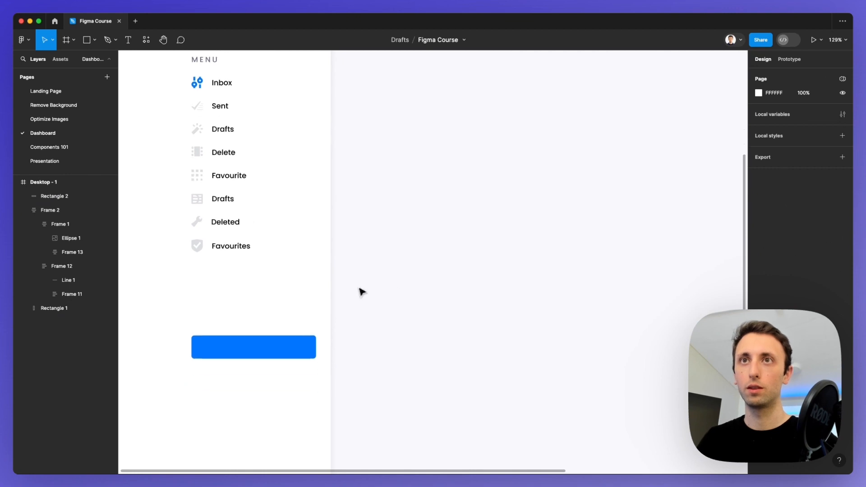
left_click(250, 245, "super")
key("super+c")
scroll(266, 262, "down", 2)
scroll(266, 262, "left", 2)
left_click(315, 293)
key("super+v")
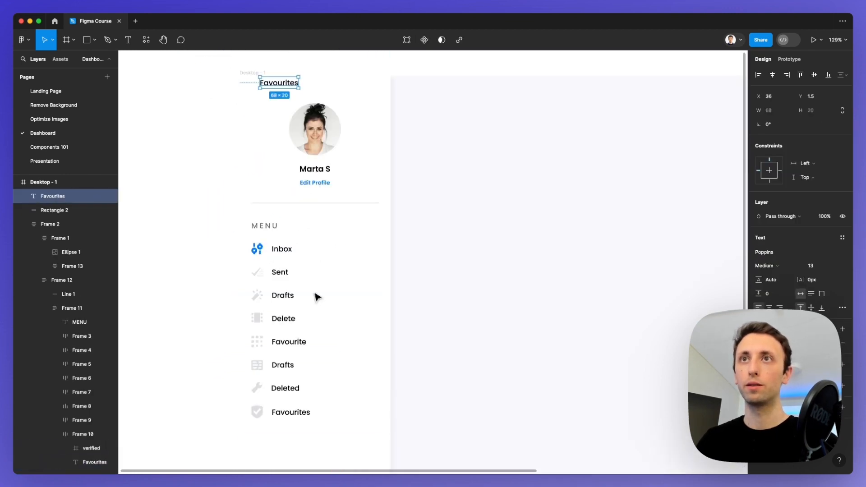
left_click_drag(269, 85, 321, 376)
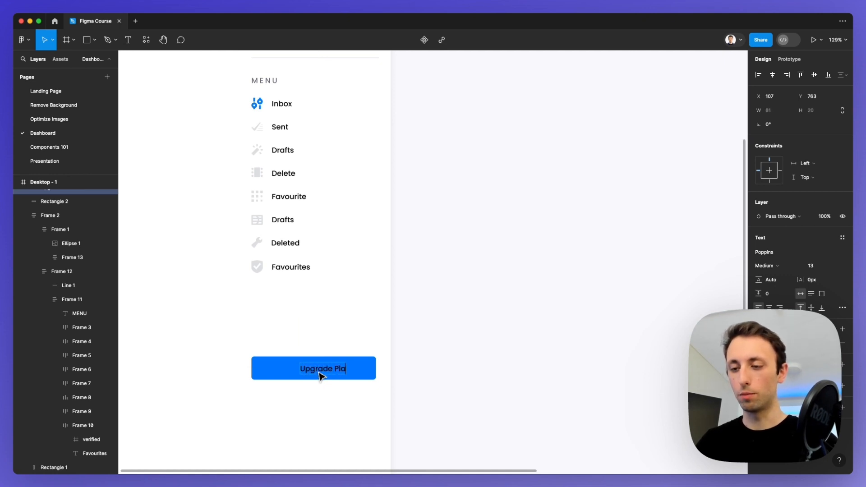
key("Escape")
Step: Centre the "Upgrade Plan" text horizontally and vertically on the blue rectangle and colour it with sampled white
left_click(370, 367, "shift")
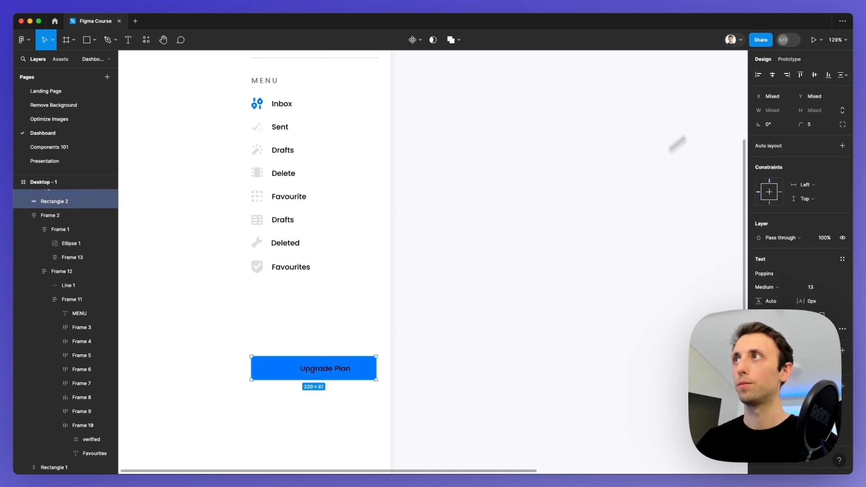
left_click(774, 75)
left_click(815, 78)
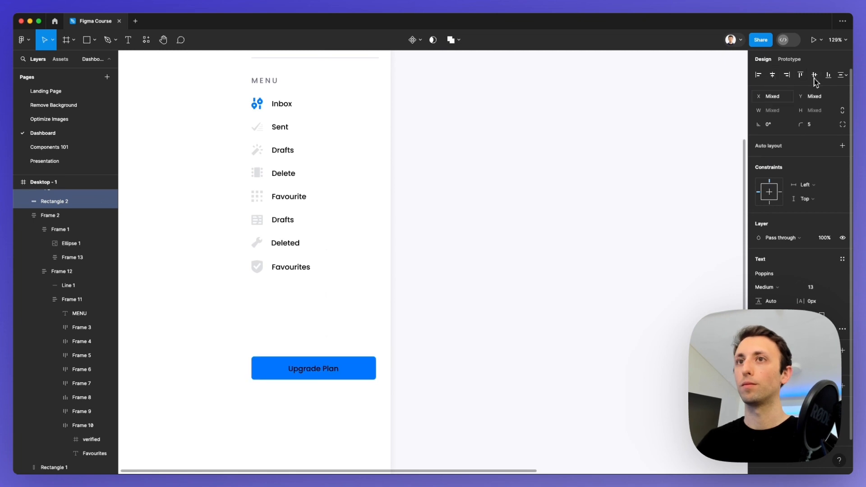
left_click(336, 366)
key("i")
left_click(328, 355)
Step: Combine the "Upgrade Plan" text and its rectangle in an auto layout button and place a duplicate just below it
scroll(341, 341, "down", 5)
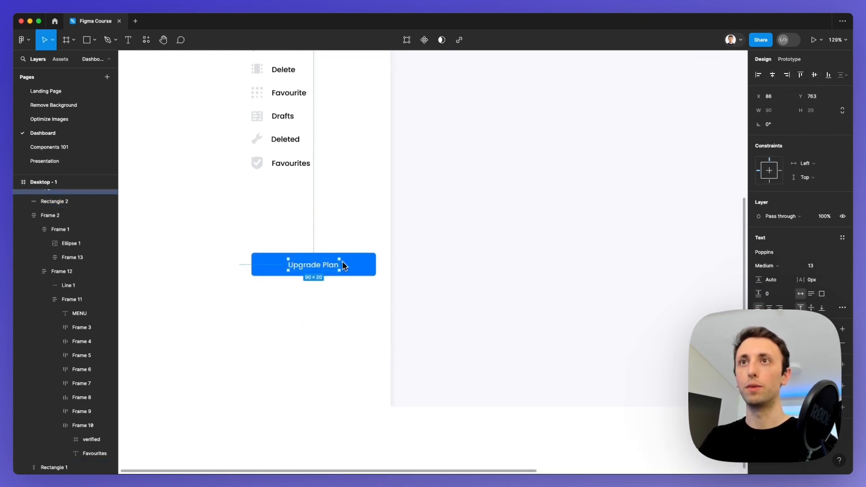
left_click(352, 269, "shift")
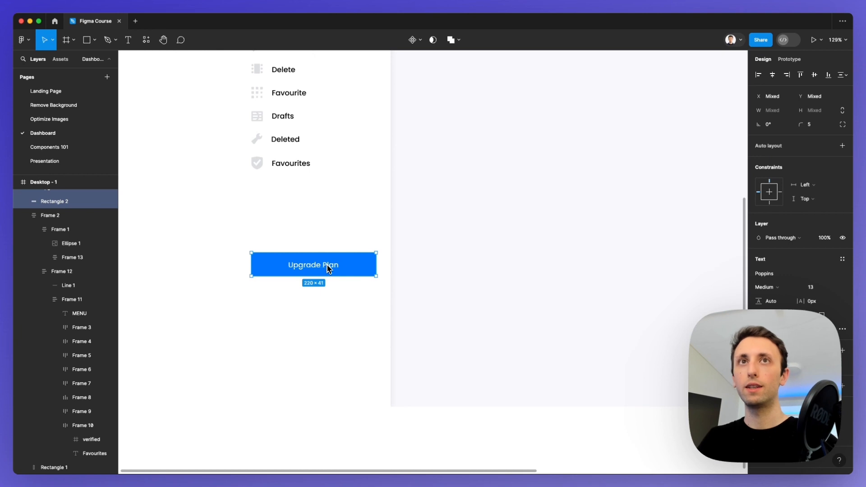
key("shift+a")
left_click_drag(321, 271, 319, 300)
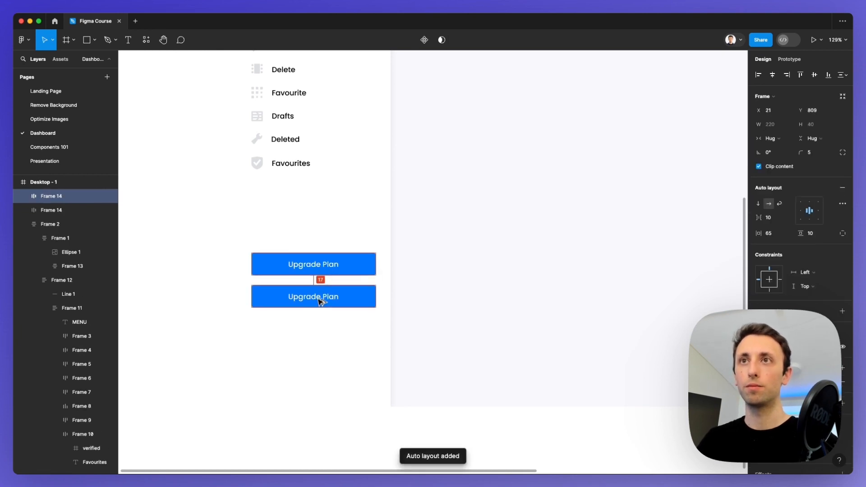
Step: Change the duplicate button's text to "Contact Support" and resize the button to 220 wide
double_click(319, 297)
type("C")
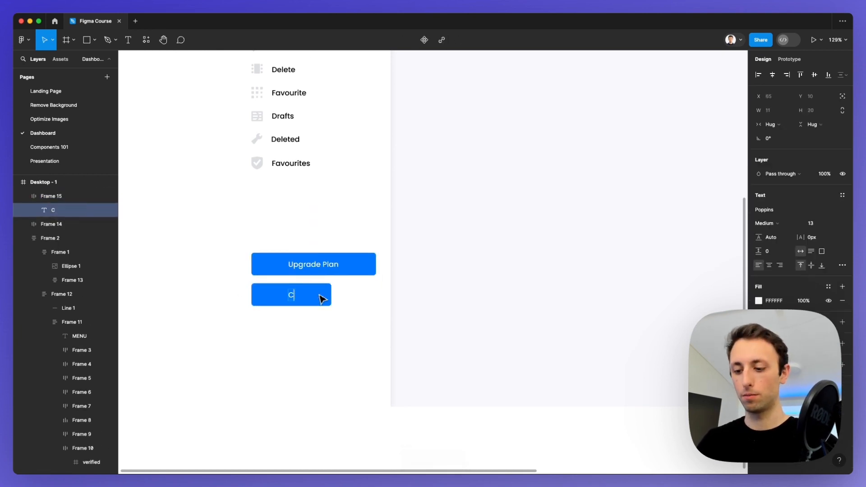
type("ontact Support")
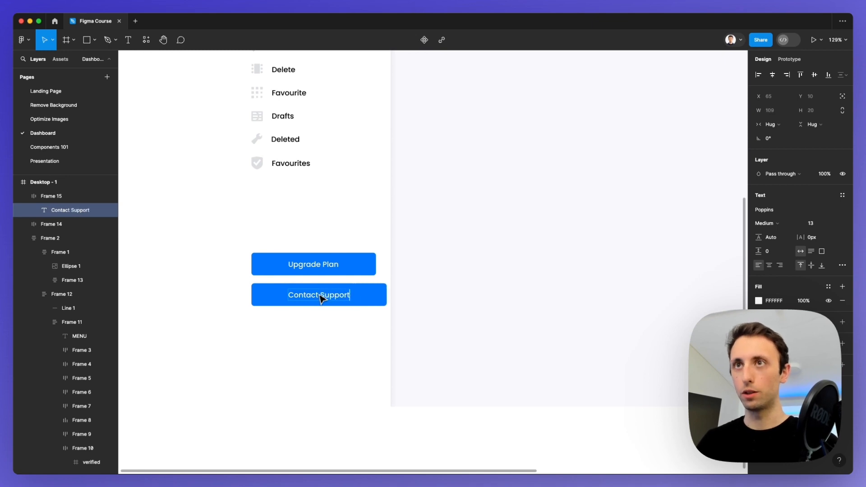
key("Escape")
key("Escape")
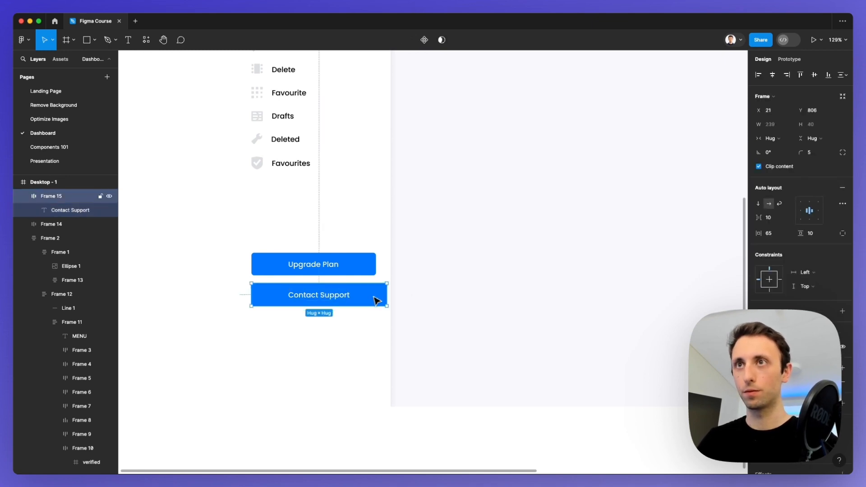
left_click_drag(386, 294, 377, 295)
left_click(422, 297)
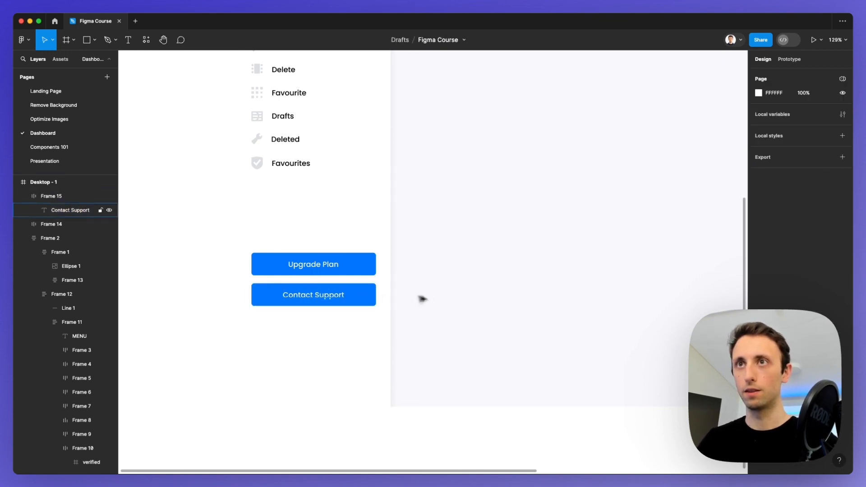
Step: Colour the "Contact Support" text with the button's sampled blue and lower the button's #0276FE fill to 10% opacity
double_click(340, 296)
key("i")
left_click(358, 291)
left_click(362, 297)
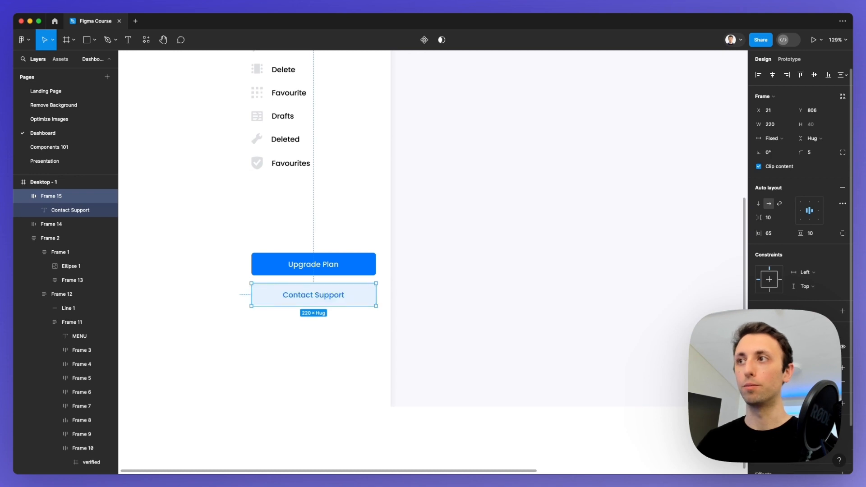
left_click(497, 248)
Step: Move the "Upgrade Plan" and "Contact Support" buttons together farther down the sidebar, near its lower end
left_click(346, 268)
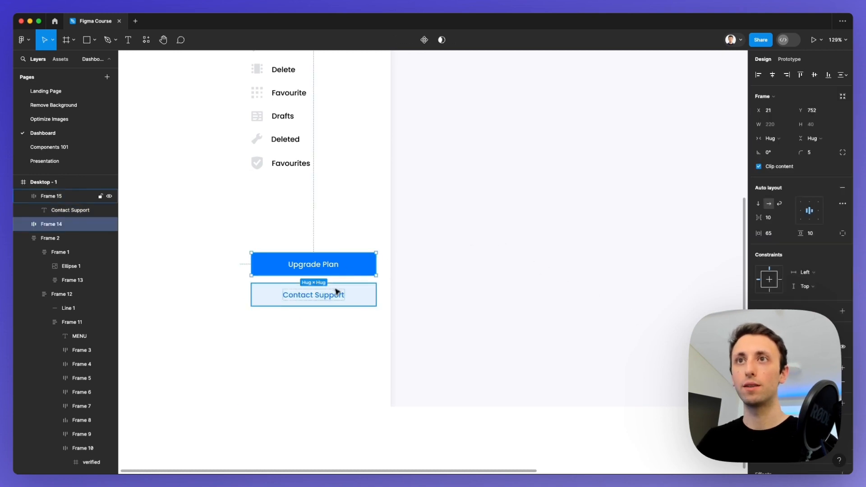
left_click(336, 291, "shift")
left_click_drag(354, 264, 358, 344)
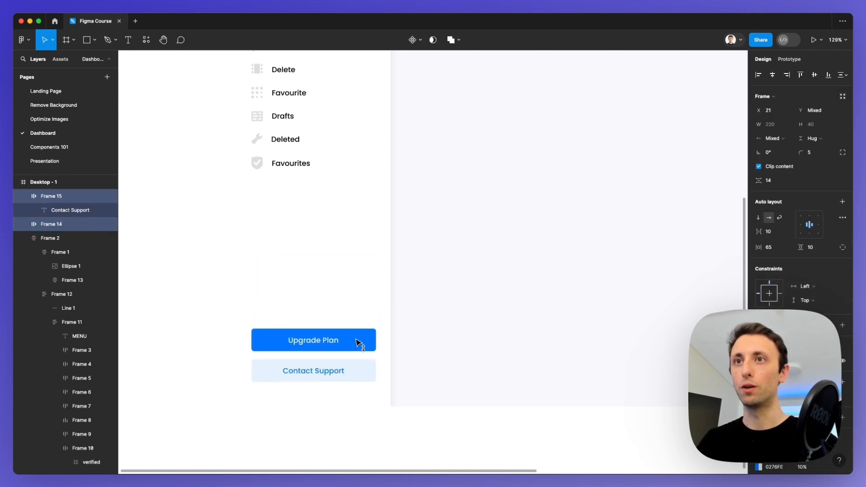
scroll(397, 293, "down", 3)
scroll(405, 285, "down", 3)
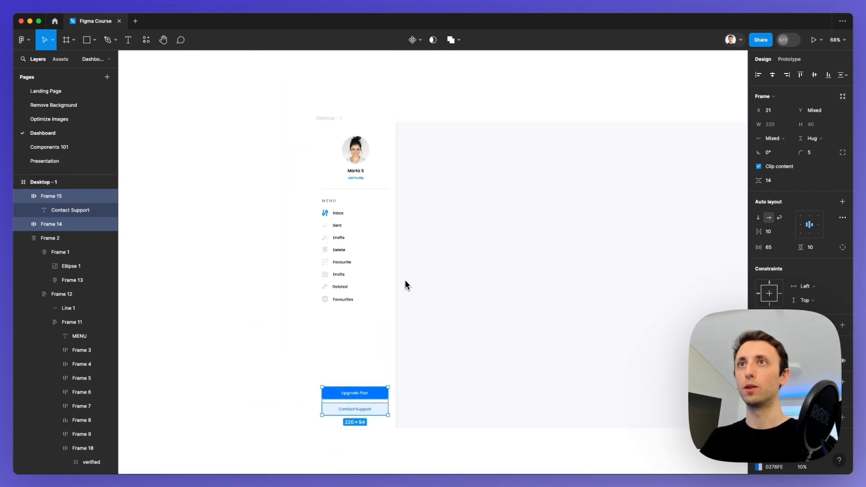
left_click_drag(319, 357, 320, 346)
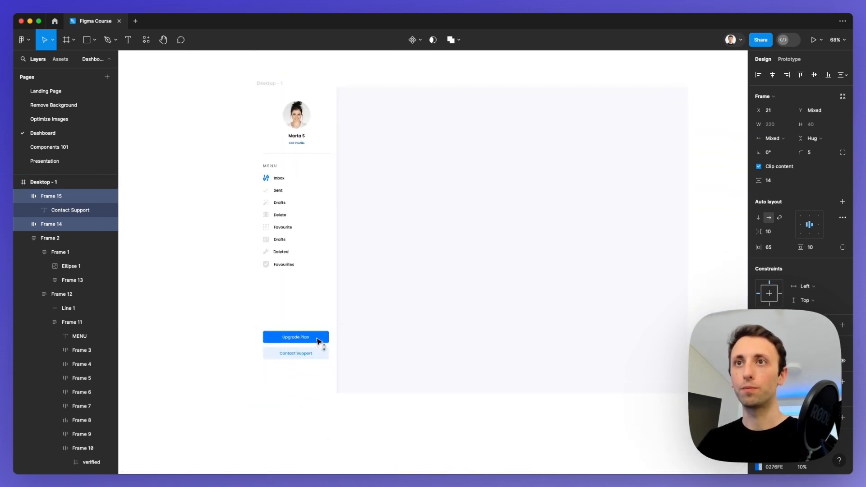
Step: Shorten the white sidebar rectangle and the Desktop - 1 frame so both end just below the "Contact Support" button
left_click(333, 329)
left_click_drag(311, 387, 311, 372)
left_click(292, 79)
left_click(267, 83)
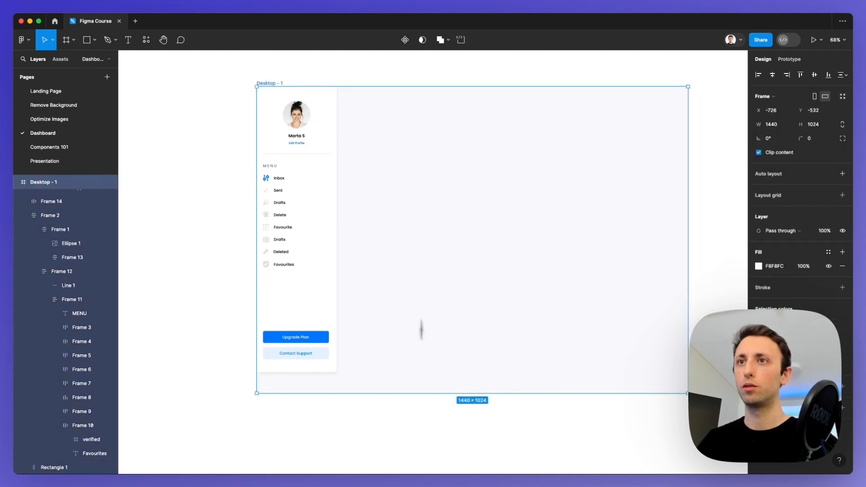
left_click_drag(416, 392, 412, 371)
left_click(414, 394)
Step: Draw a rectangle about 1084 × 859 in the empty area beside the sidebar and nudge it to X 313, Y 45
scroll(449, 318, "right", 3)
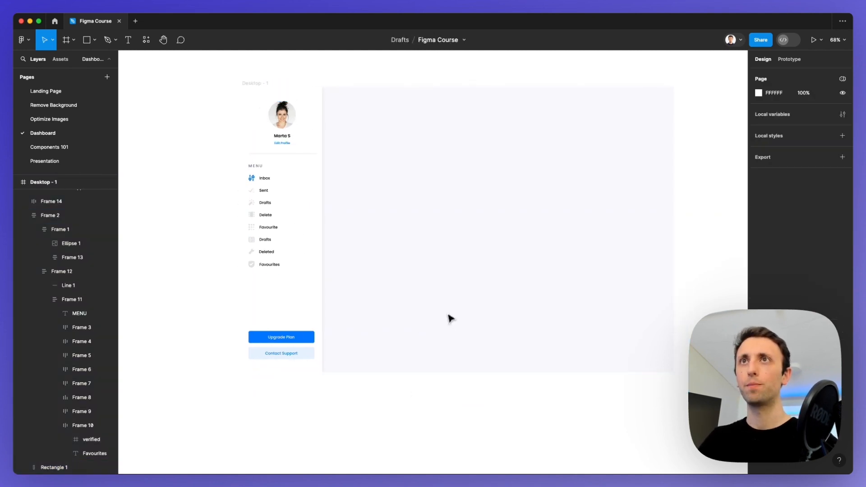
key("r")
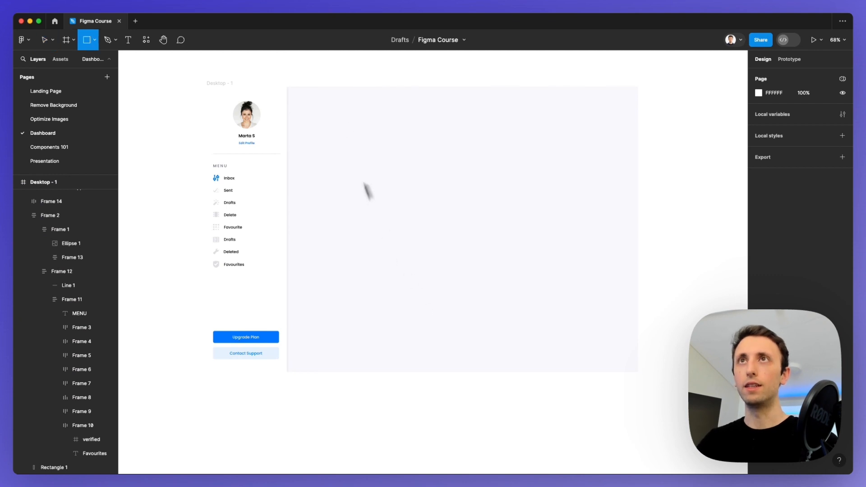
left_click_drag(302, 101, 625, 359)
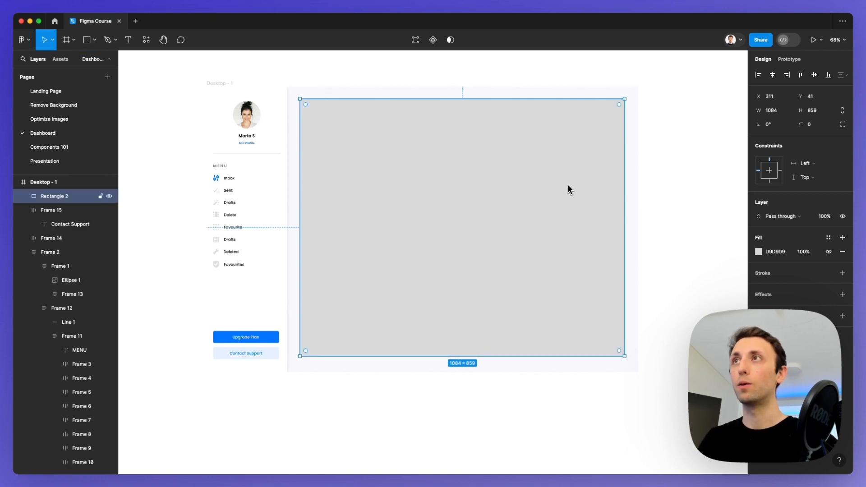
key("Down")
key("Down")
key("Down")
key("Down")
key("Right")
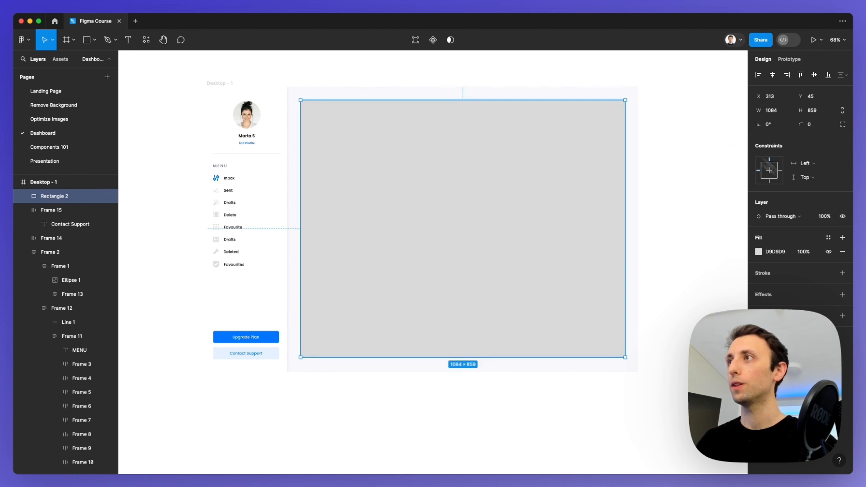
Step: Fill the large content rectangle with white #FFFFFF
left_click(762, 254)
left_click_drag(700, 271, 557, 139)
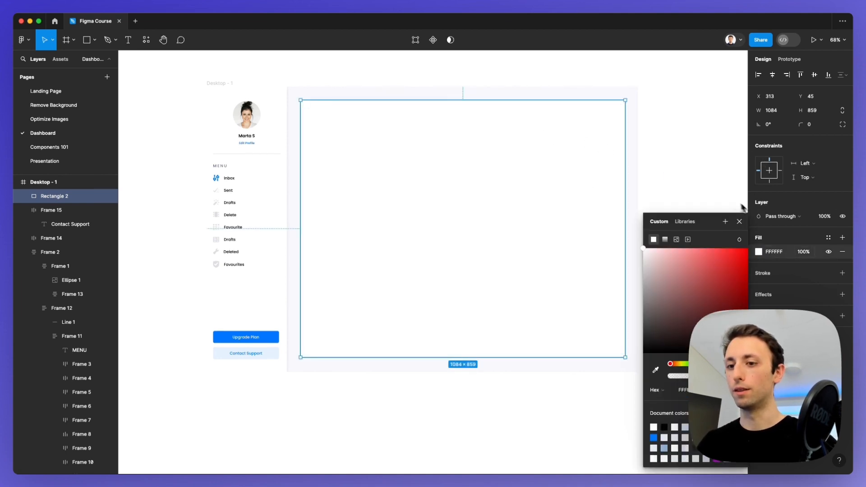
Step: Add a light grey #E3E3E3 inside stroke of weight 1 to the white content rectangle
left_click(767, 274)
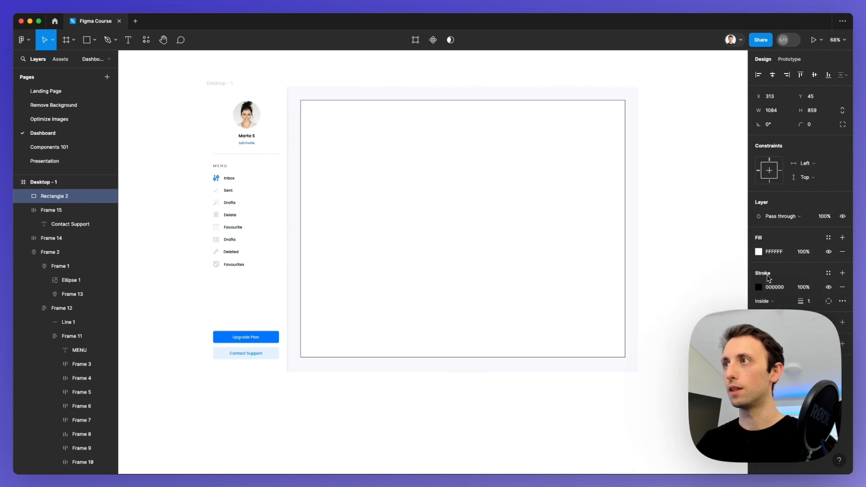
left_click(759, 288)
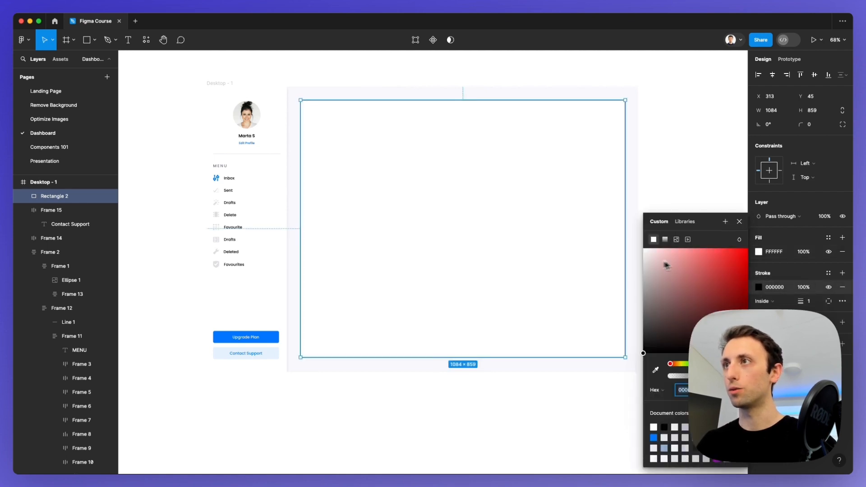
mouse_move(667, 266)
left_mouse_down()
mouse_move(640, 256)
mouse_move(637, 264)
left_mouse_up()
scroll(323, 91, "up", 8)
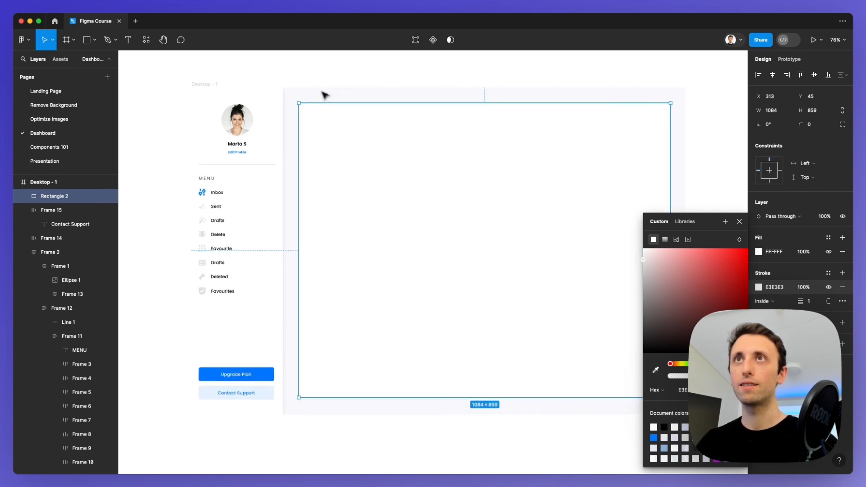
left_click(328, 91)
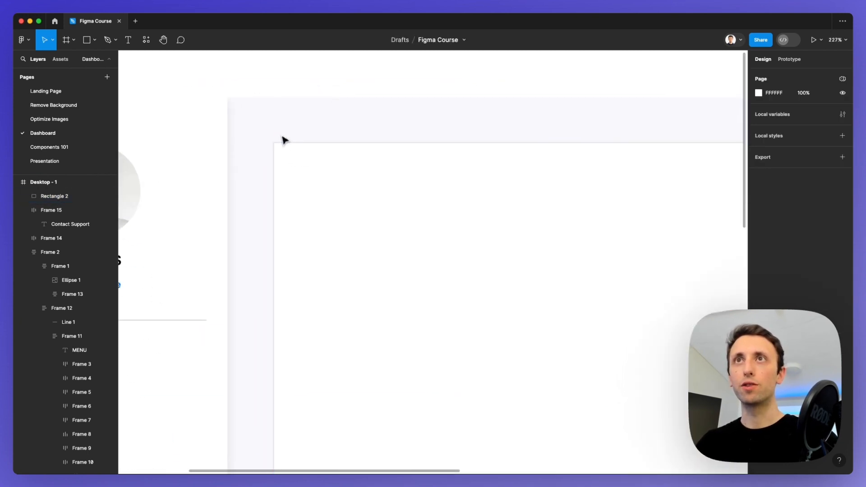
scroll(319, 132, "down", 6)
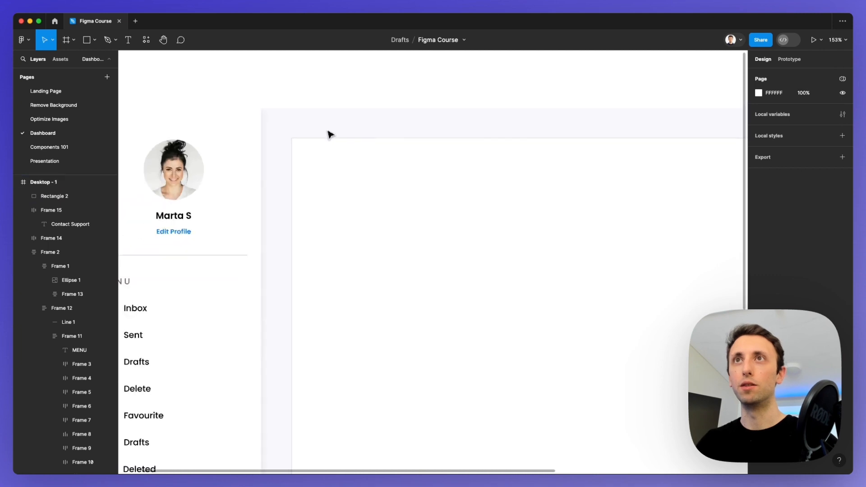
Step: Round the content rectangle's corners with a radius of 4
left_click(397, 158)
left_click_drag(791, 131, 840, 125)
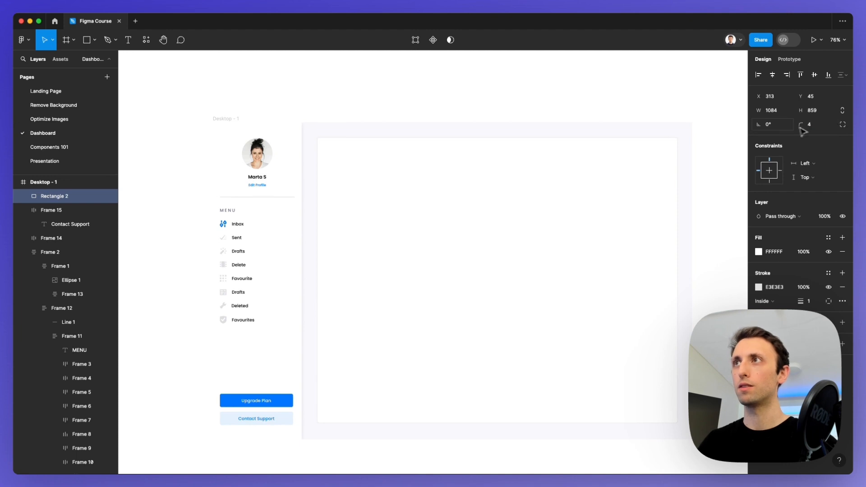
left_click(631, 118)
scroll(633, 120, "down", 1)
scroll(632, 120, "right", 1)
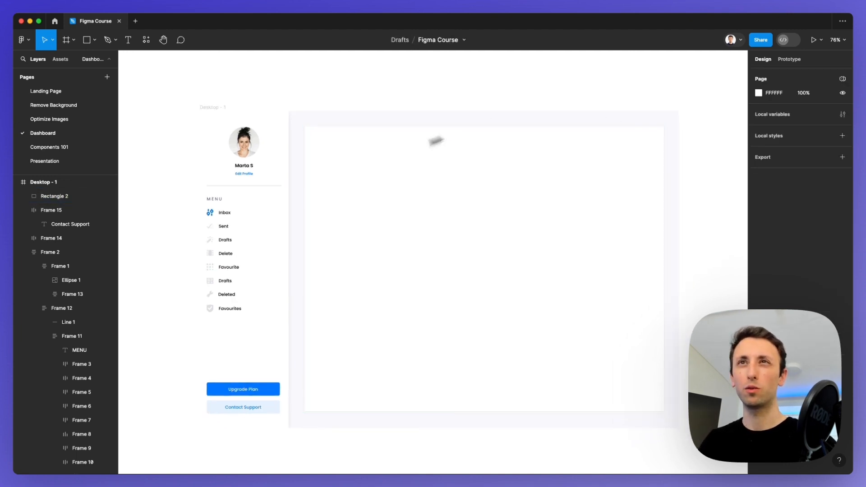
Step: Copy the profile name text into the content panel's upper-left corner at X 361, Y 79 and change its wording to "November"
left_click(244, 165, "super")
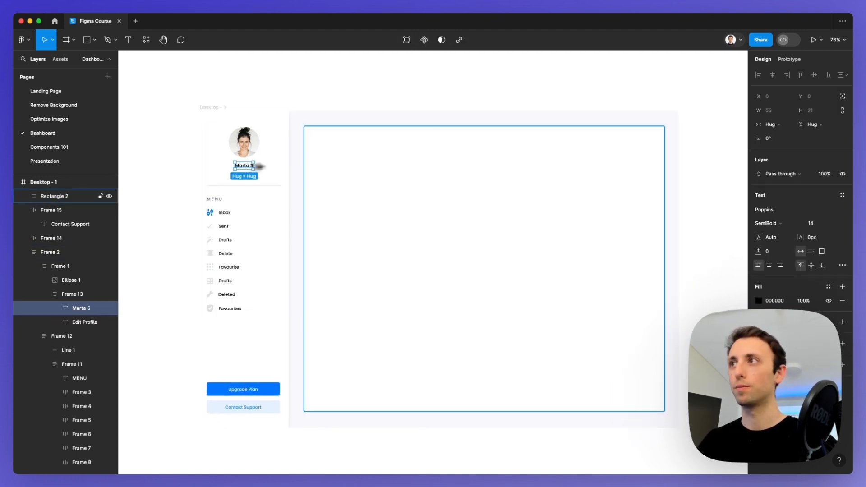
left_click(367, 149)
scroll(366, 150, "up", 3)
scroll(367, 149, "left", 1)
key("super+v")
left_click_drag(166, 103, 339, 144)
type("No")
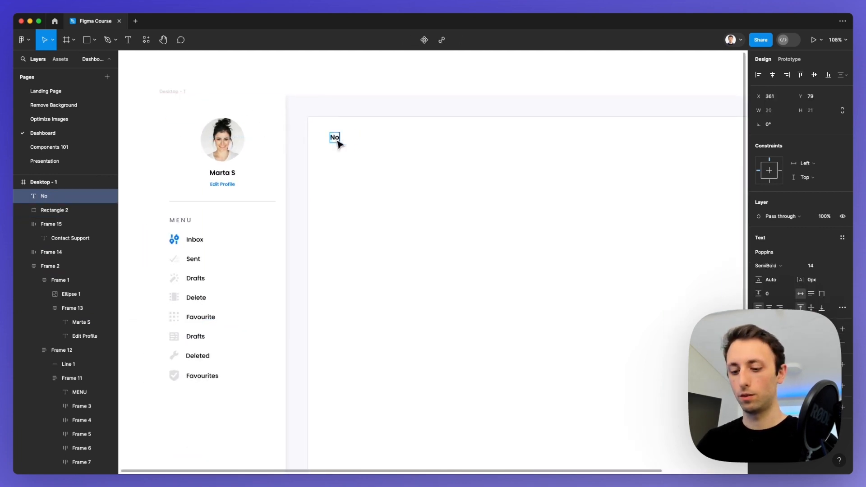
key("Escape")
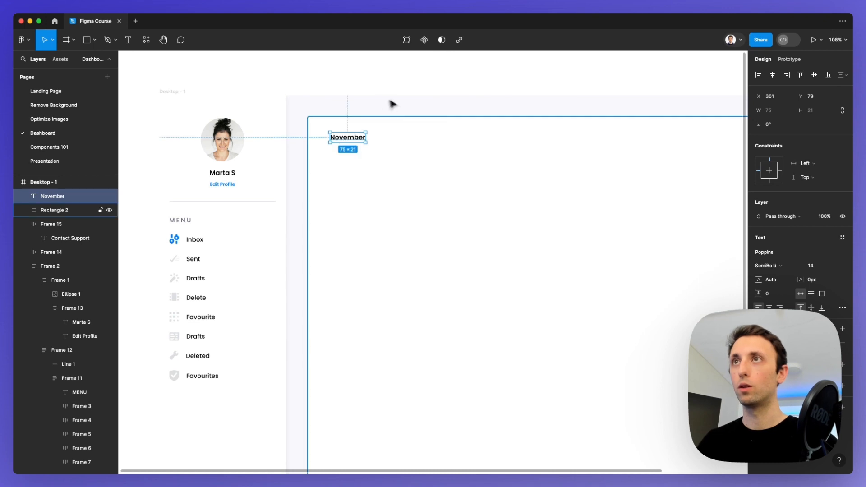
Step: Set the "November" heading to Medium weight at size 24 and move it to X 351, Y 68
left_click(773, 266)
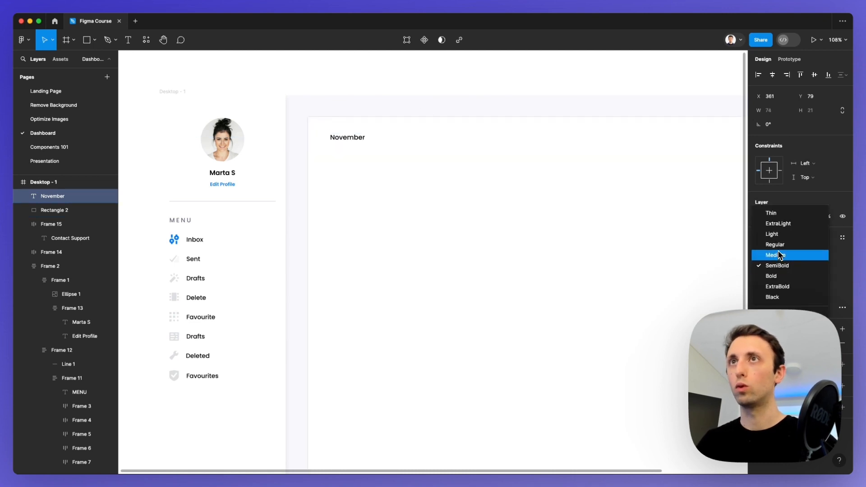
left_click(782, 255)
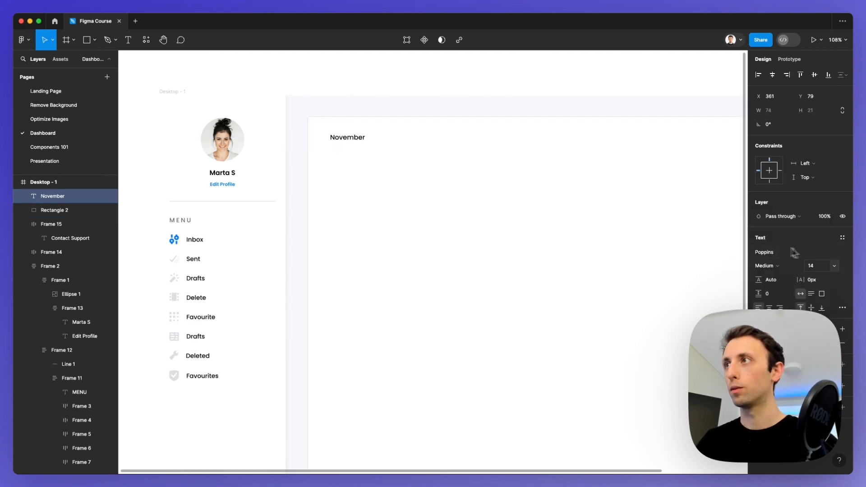
left_click(816, 267)
type("24")
key("Return")
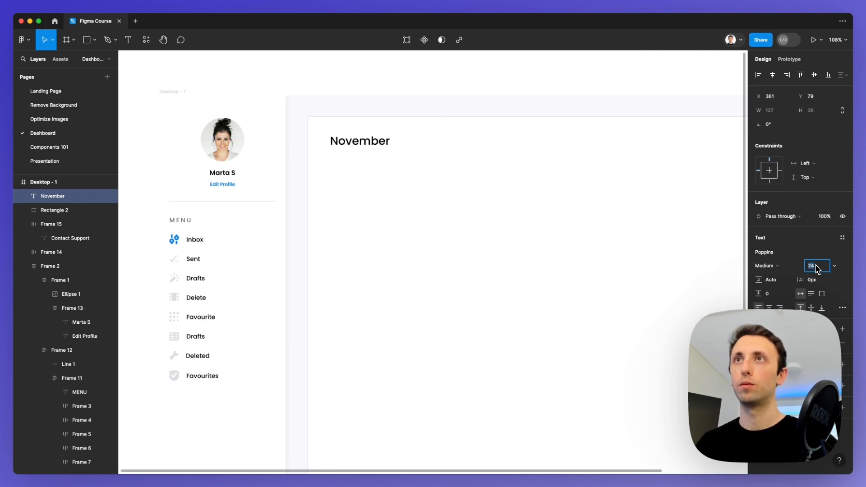
left_click_drag(352, 148, 349, 143)
scroll(359, 149, "down", 2)
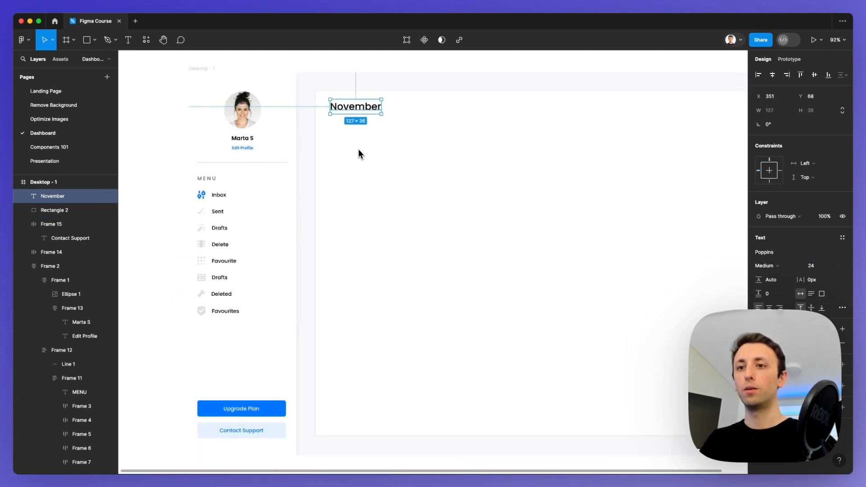
Step: Duplicate the "November" heading straight below to Y 140 and apply the text style of the sidebar's MENU label to the copy
scroll(358, 151, "right", 3)
scroll(358, 151, "up", 1)
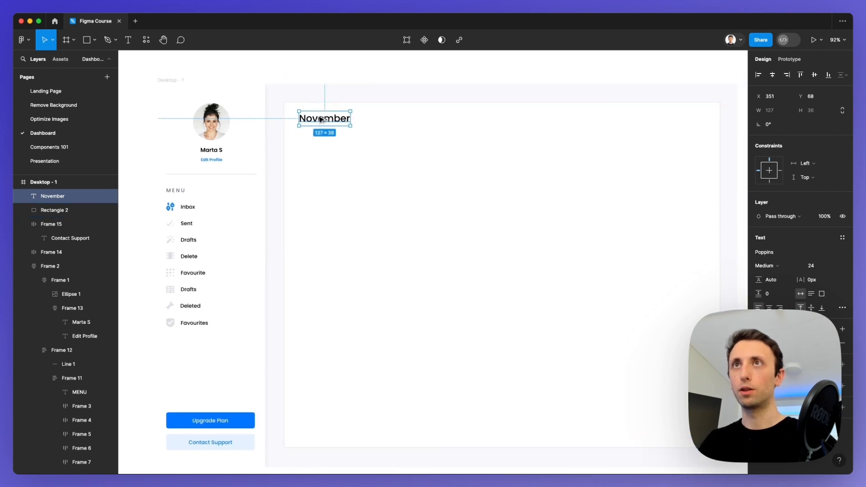
left_click_drag(321, 119, 326, 151, "alt")
left_click(184, 191, "super")
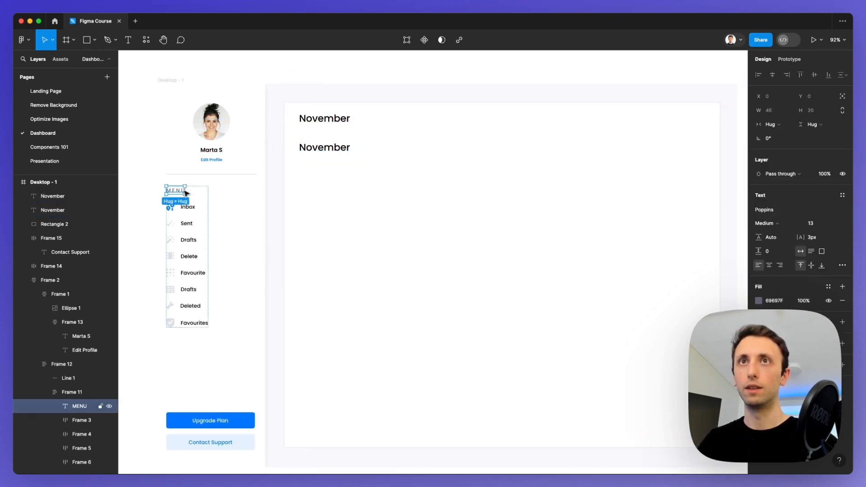
left_click(330, 152)
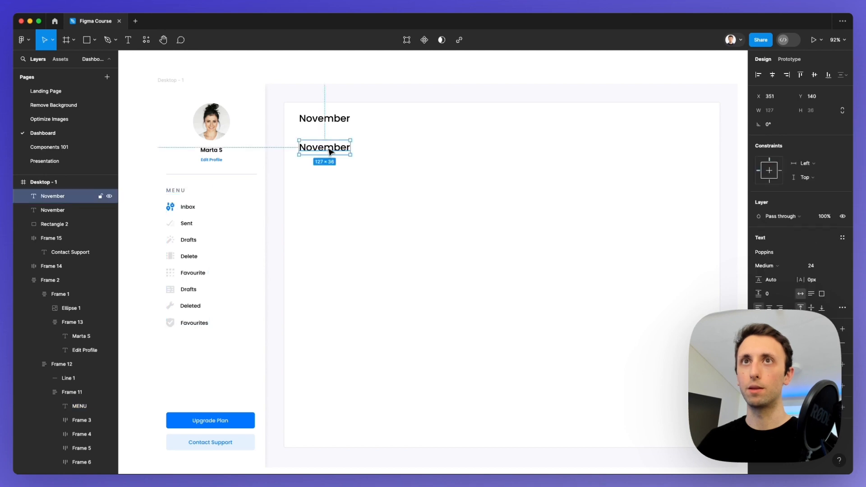
key("super+alt+v")
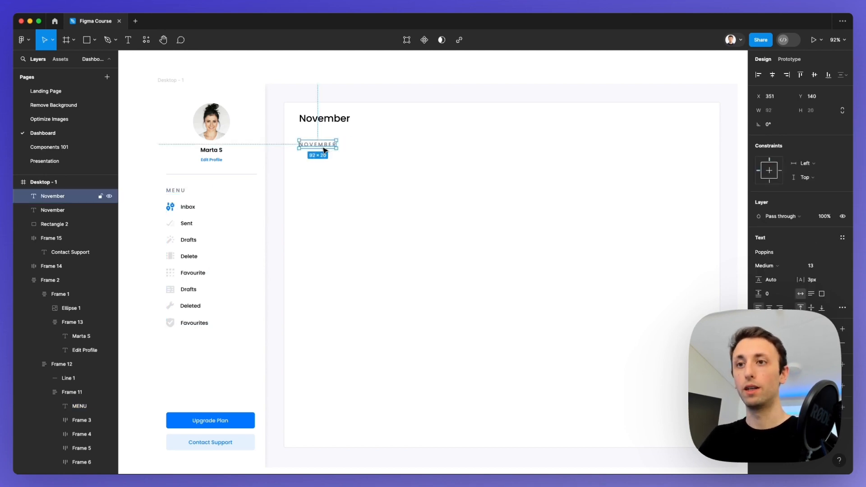
Step: Change the text of the small label under the "November" heading to "MONDAY"
double_click(323, 145)
type("MONDAY")
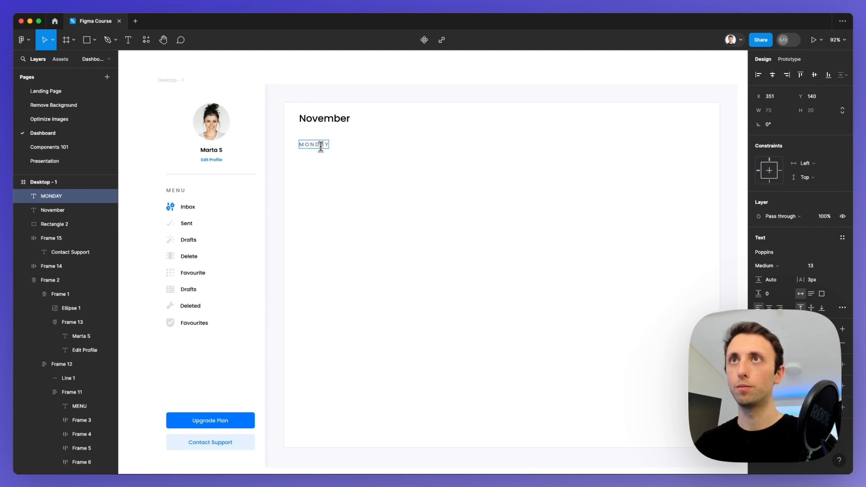
key("Escape")
scroll(362, 143, "down", 2)
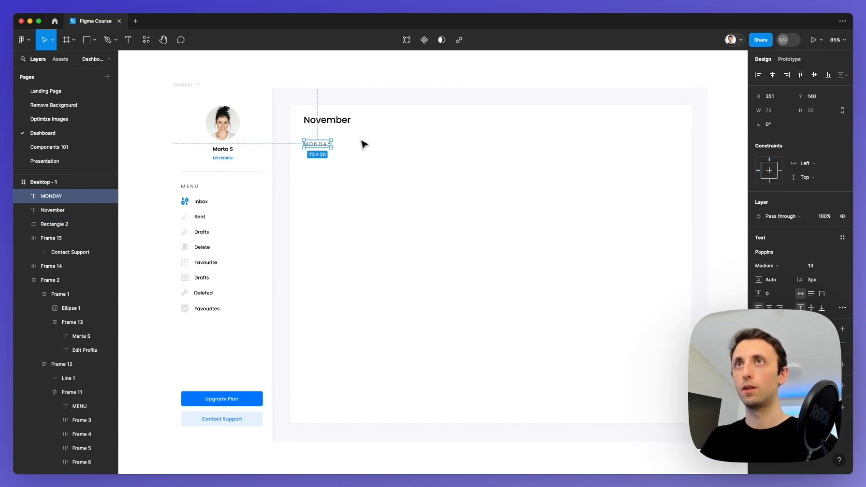
Step: Draw a horizontal line about 1085 long across the content panel just below the "MONDAY" label, at Y 174
left_click(364, 147)
key("l")
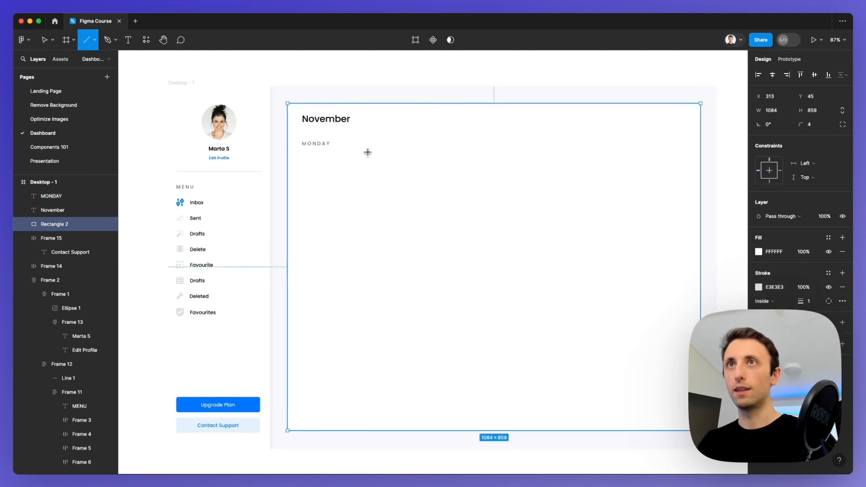
left_click_drag(289, 153, 701, 153)
scroll(559, 162, "right", 2)
scroll(560, 161, "right", 1)
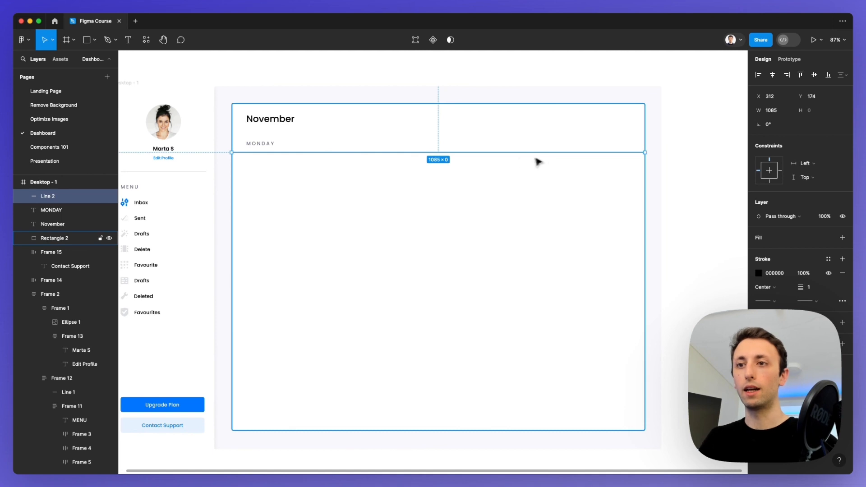
Step: Move the "MONDAY" label and the line beneath it up together by 10
left_click(266, 144)
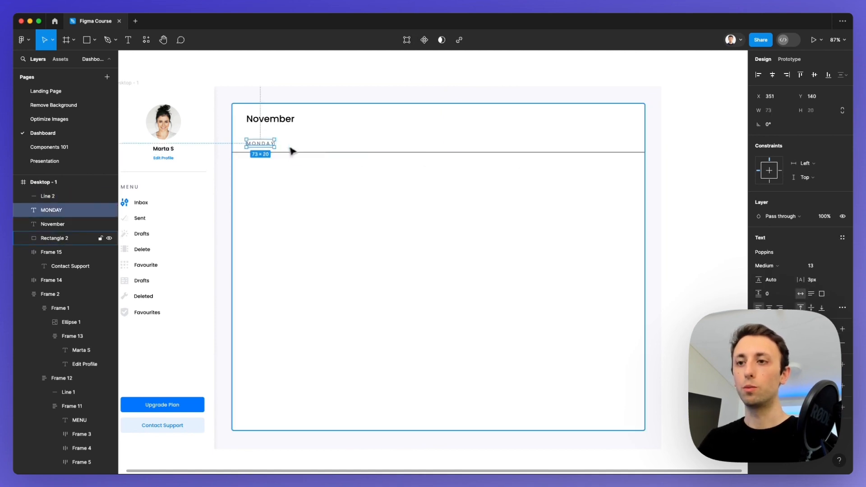
left_click(327, 156, "shift")
key("shift+Up")
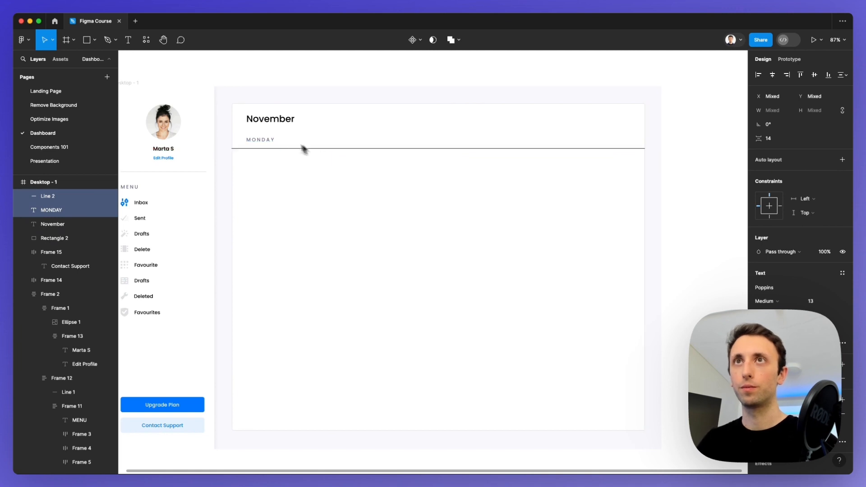
Step: Recolor the horizontal line's stroke to #E3E3E3 by sampling the content panel's border
left_click(284, 149)
left_click(298, 159)
left_click(287, 151)
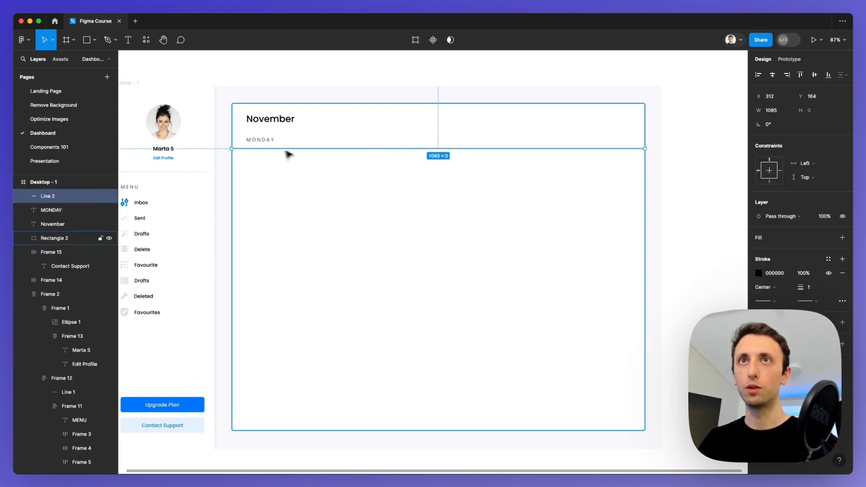
scroll(238, 151, "up", 5)
scroll(238, 150, "up", 5)
key("i")
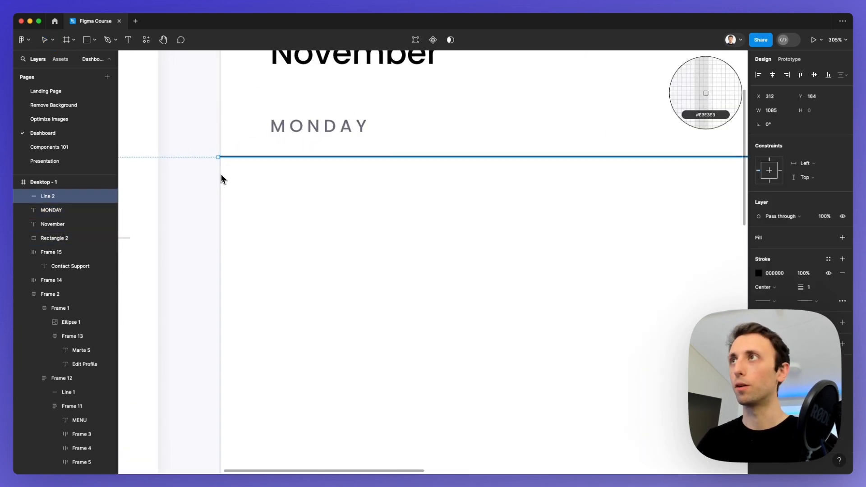
left_click(221, 174)
scroll(237, 176, "down", 10)
left_click(360, 123)
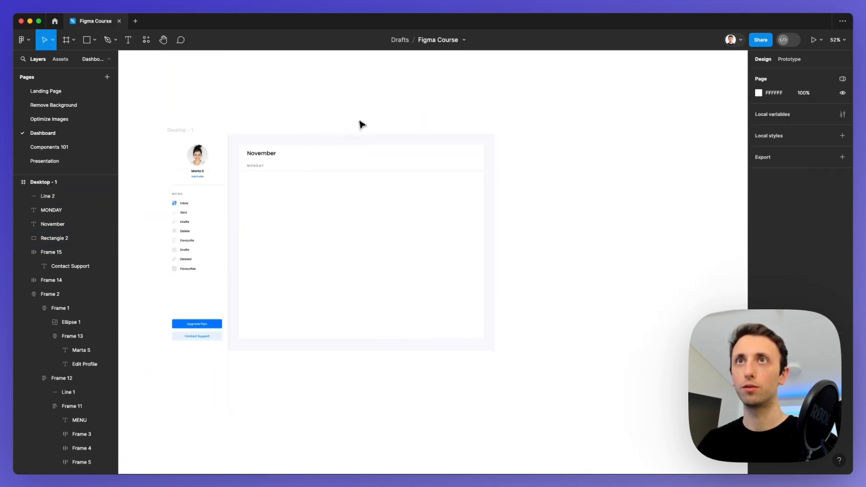
Step: Shift the "MONDAY" label sideways to X 372, keeping it above the horizontal line
scroll(287, 155, "up", 4)
scroll(277, 157, "up", 3)
left_click(244, 176)
key("shift+Right")
key("shift+Right")
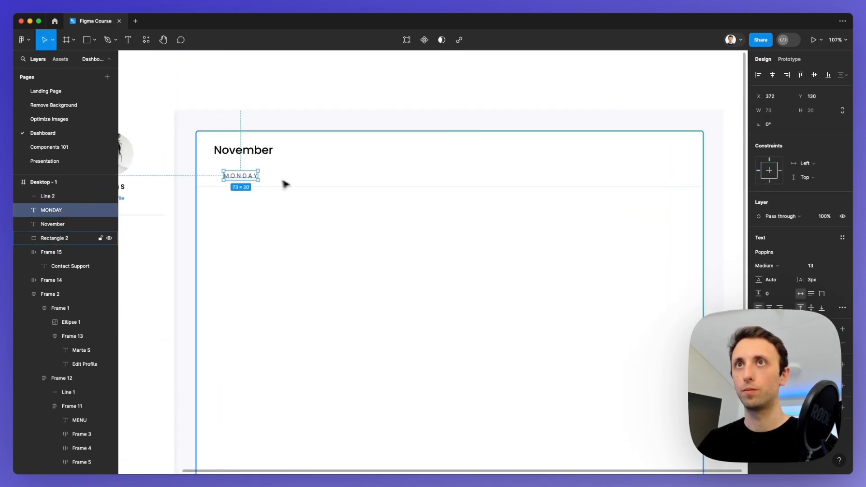
Step: Duplicate the horizontal line and turn the copy into a 740-long vertical column divider below it at X 516
left_click(311, 187)
key("super+d")
scroll(314, 188, "down", 3)
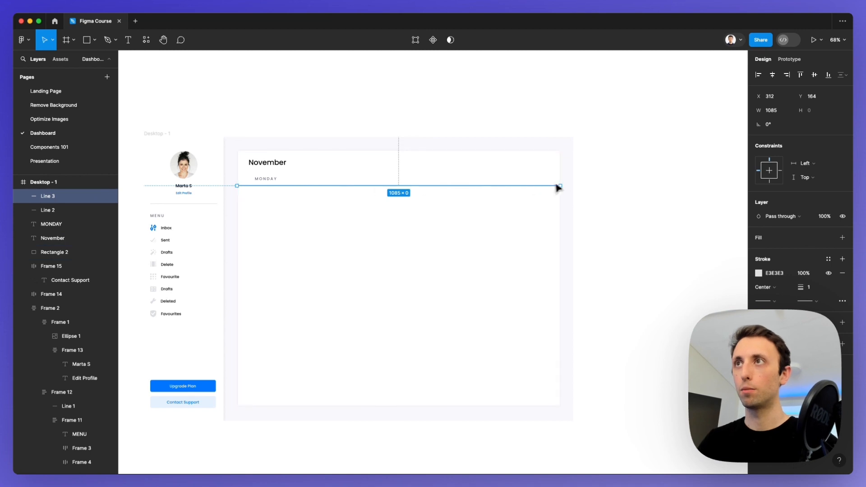
left_click_drag(565, 187, 252, 407)
left_click_drag(240, 358, 298, 341)
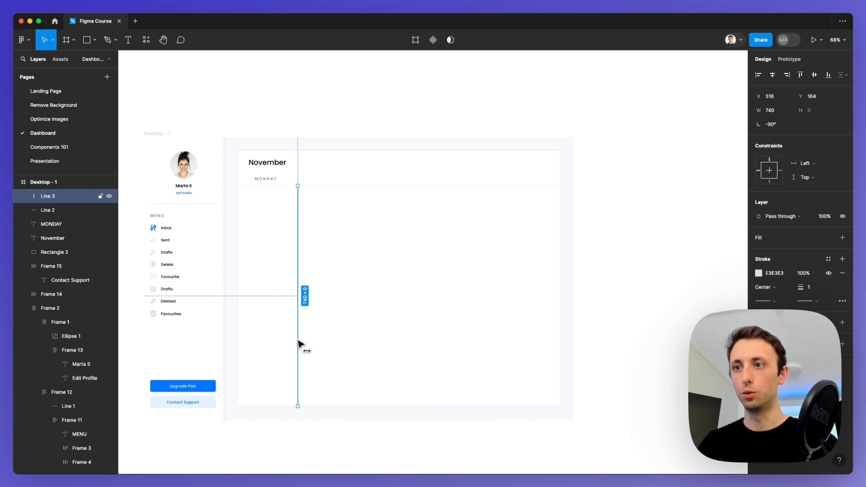
key("super+d")
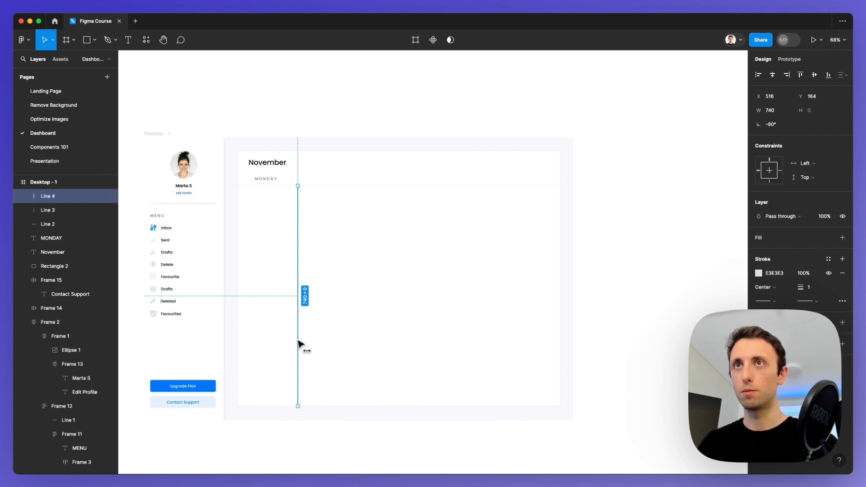
key("super+z")
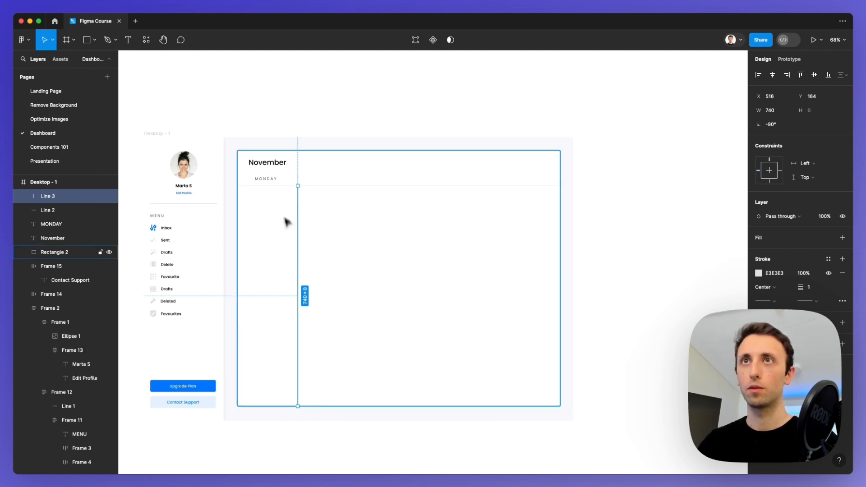
Step: Place a copy of the column divider on the panel's left border and select both dividers to check their spacing
left_click(265, 181)
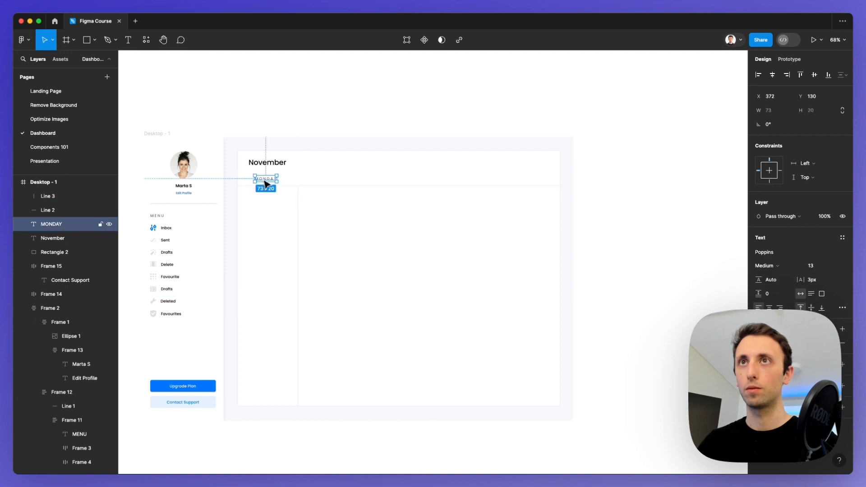
left_click(287, 203)
scroll(287, 206, "up", 5)
left_click(299, 203)
left_click_drag(299, 203, 201, 207)
left_click(302, 216, "shift")
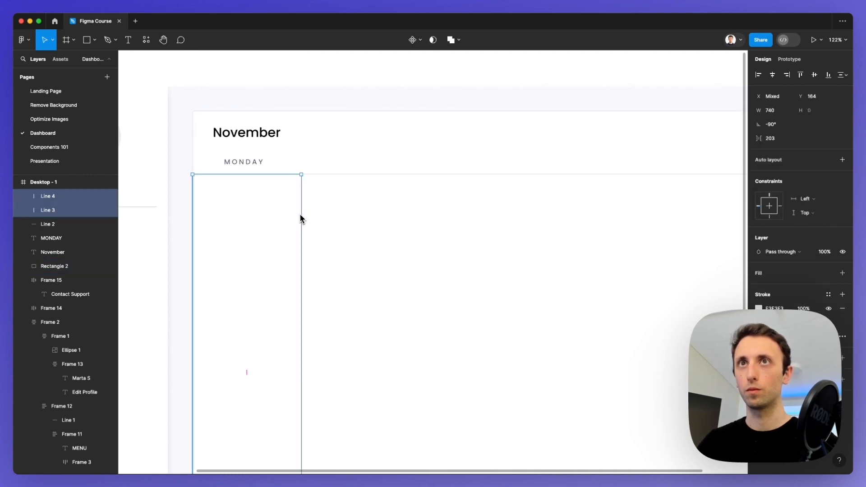
Step: Copy the first column divider five times across the panel, from X 658 to 1226, and place a left-border divider copy on the right border
key("Escape")
left_click_drag(299, 234, 380, 233)
scroll(381, 233, "down", 3)
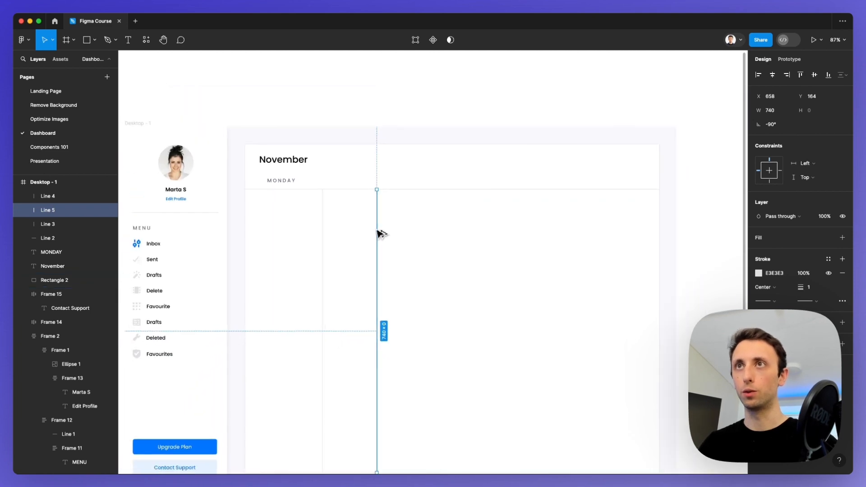
key("ctrl+d")
scroll(381, 233, "down", 1)
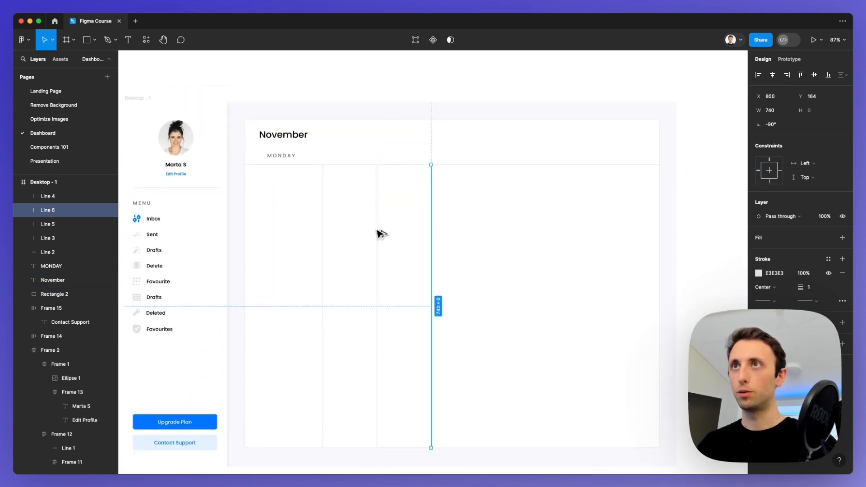
key("ctrl+d")
key("ctrl+d")
key("ctrl+d")
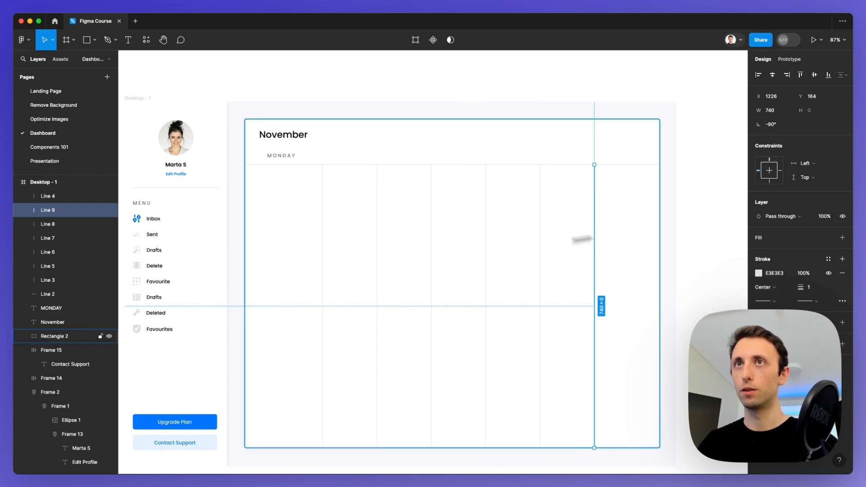
left_click(247, 238)
left_click_drag(246, 237, 659, 231)
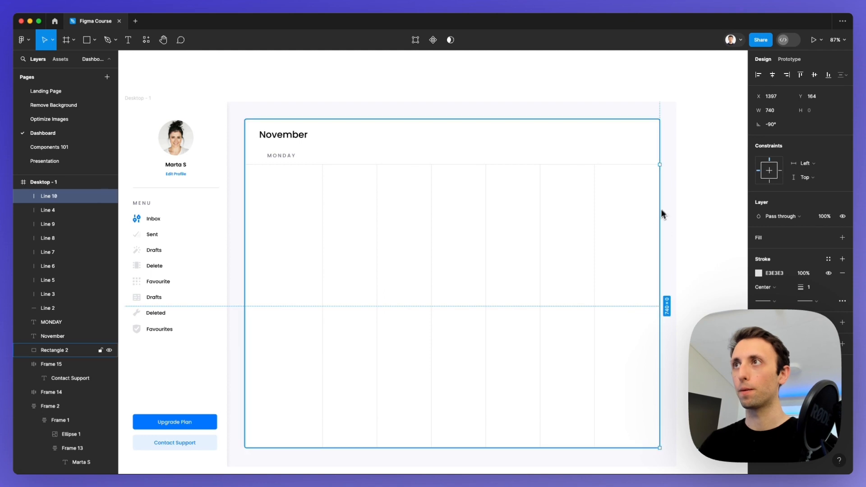
Step: Select all eight vertical dividers without the content panel and distribute their horizontal spacing evenly
scroll(660, 217, "down", 2)
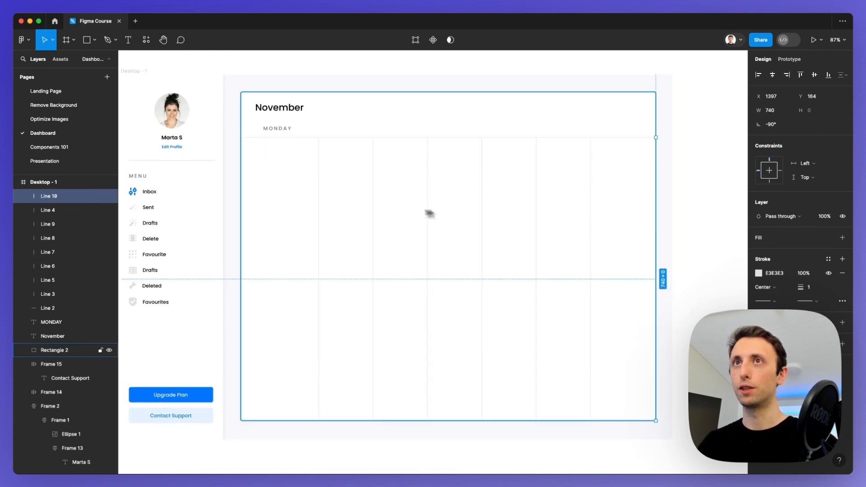
left_click_drag(225, 195, 688, 247)
scroll(688, 247, "up", 1)
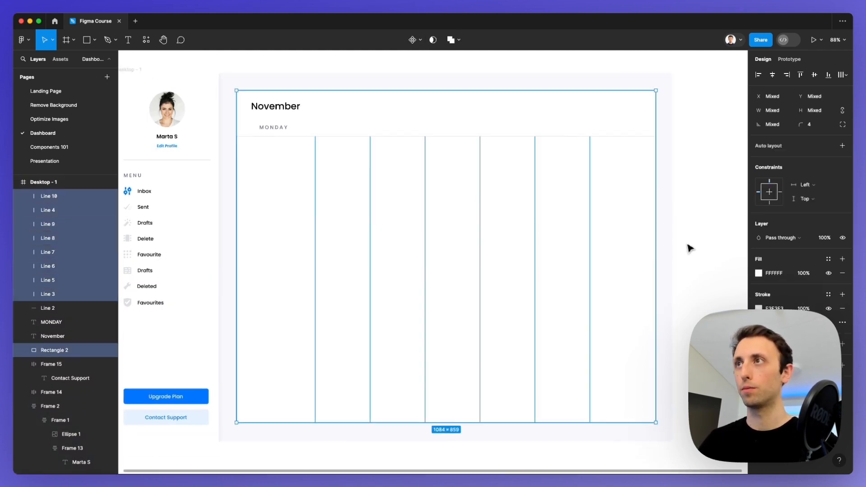
left_click(620, 214, "shift")
left_click(845, 75)
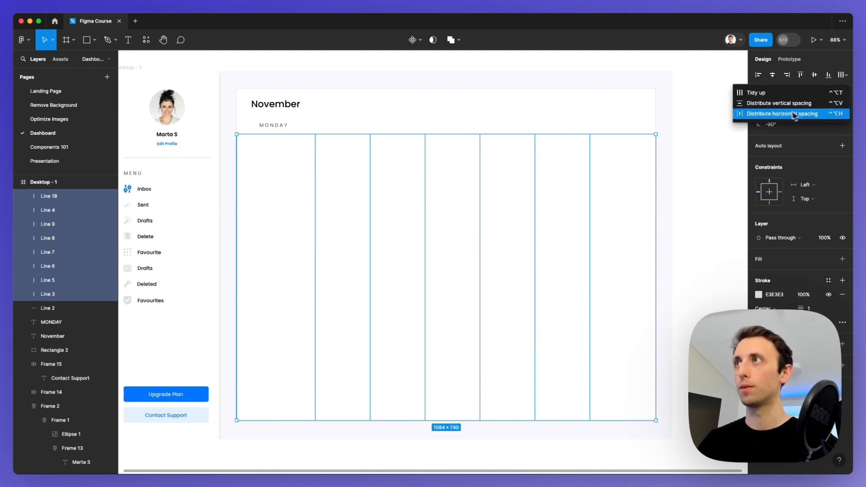
left_click(783, 116)
left_click(677, 168)
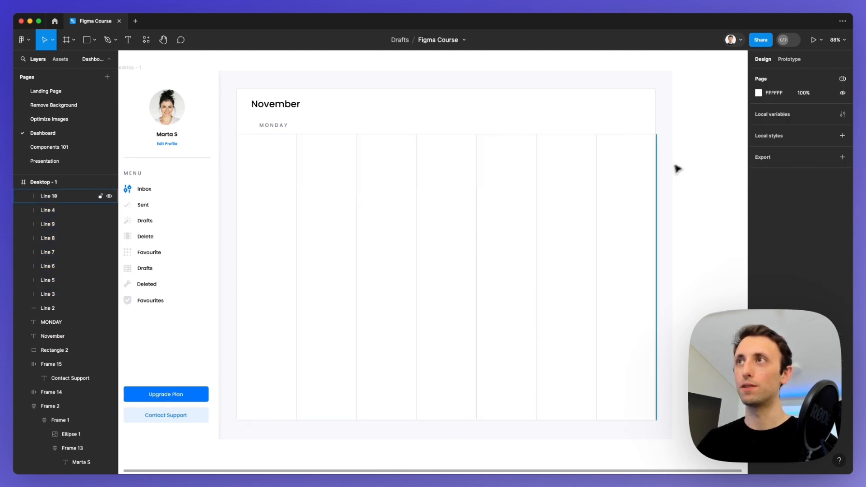
Step: Delete the two vertical dividers that lie on the content panel's left and right borders
left_click(657, 177)
left_click(237, 166, "shift")
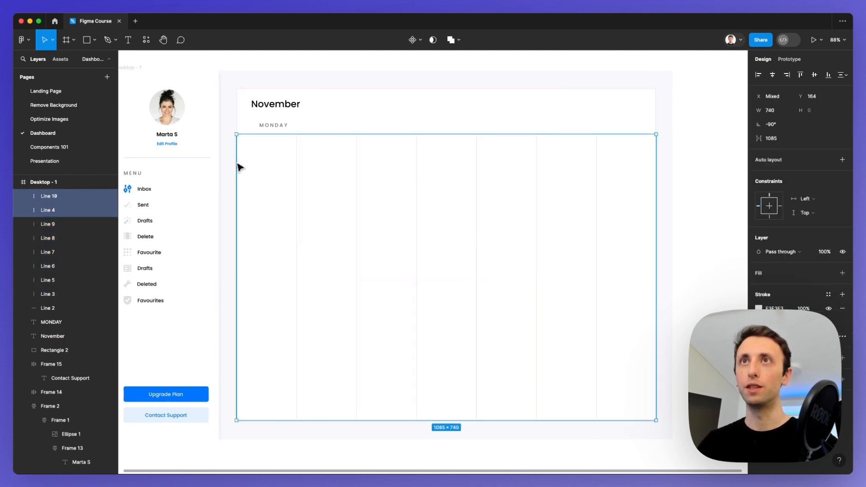
key("Delete")
Step: Center the "MONDAY" label over the first column, then copy it to X 512 and repeat the copy five more times up to X 1307
left_click(274, 126)
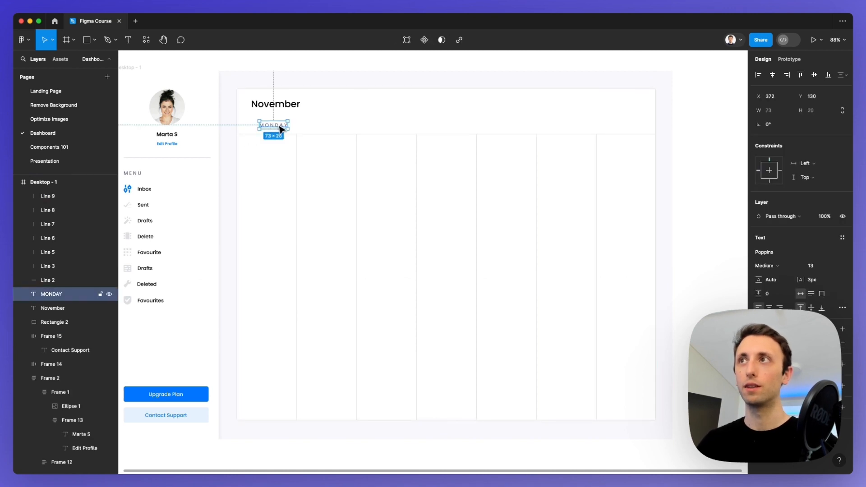
left_click_drag(280, 130, 270, 130)
left_click_drag(272, 126, 331, 128)
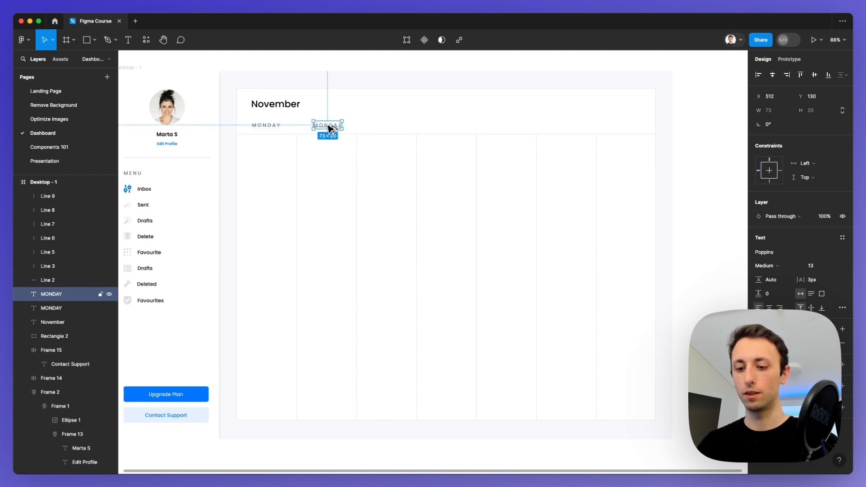
key("super+d")
key("super+d")
key("super+d")
key("super+d")
key("super+d")
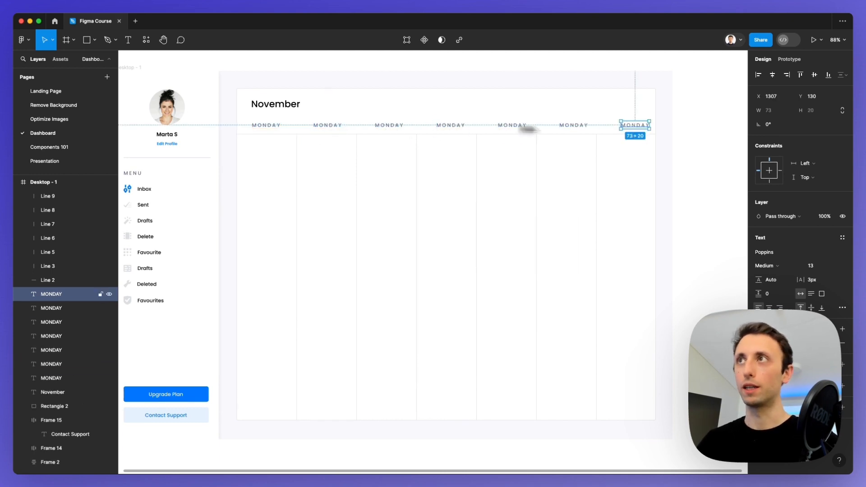
Step: Shift the third through seventh MONDAY labels horizontally so each is centred over its own calendar column
left_click_drag(636, 130, 263, 127)
left_click(444, 107, "shift")
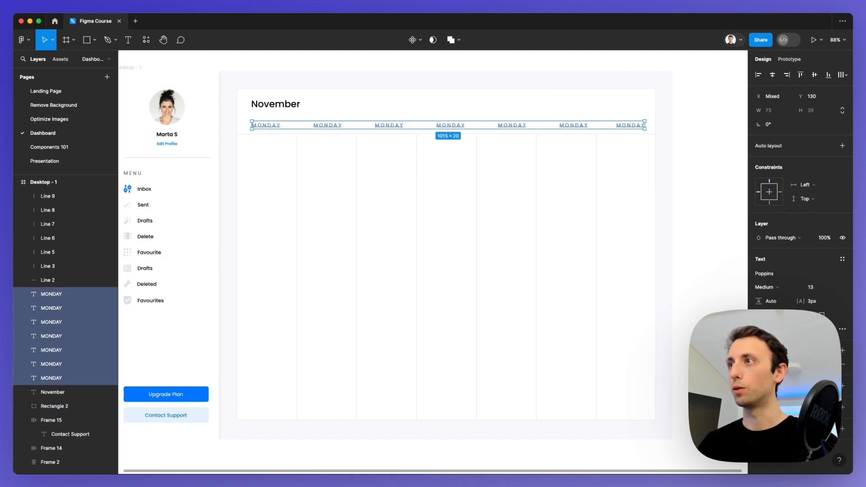
left_click(690, 191)
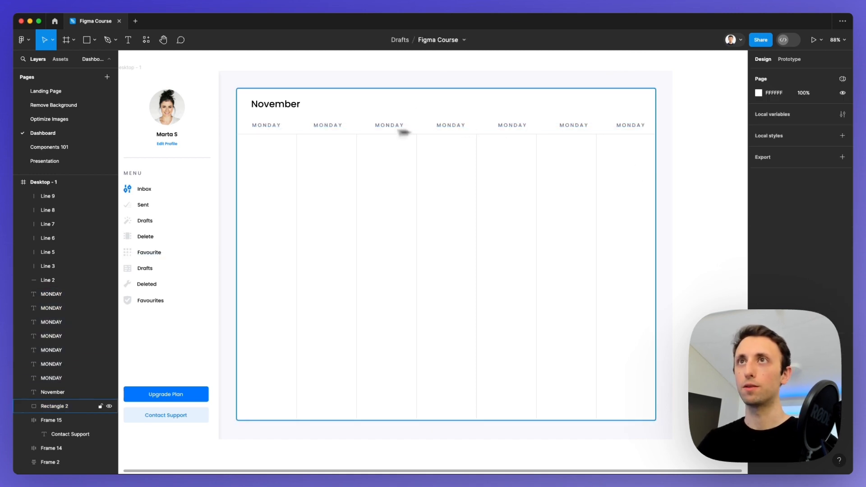
left_click(328, 128)
left_click(389, 128)
left_click_drag(397, 131, 393, 129)
left_click_drag(451, 127, 457, 129)
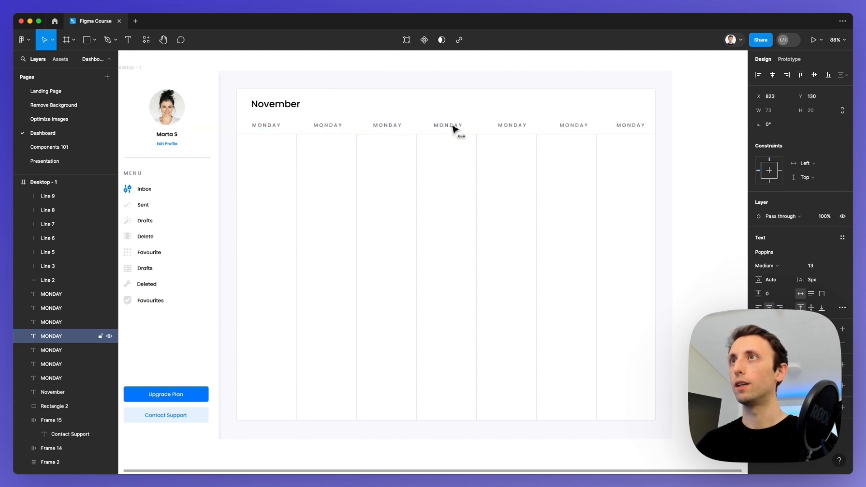
left_click_drag(515, 128, 511, 130)
left_click_drag(579, 128, 581, 130)
mouse_move(630, 128)
left_mouse_down()
mouse_move(621, 131)
mouse_move(629, 126)
left_mouse_up()
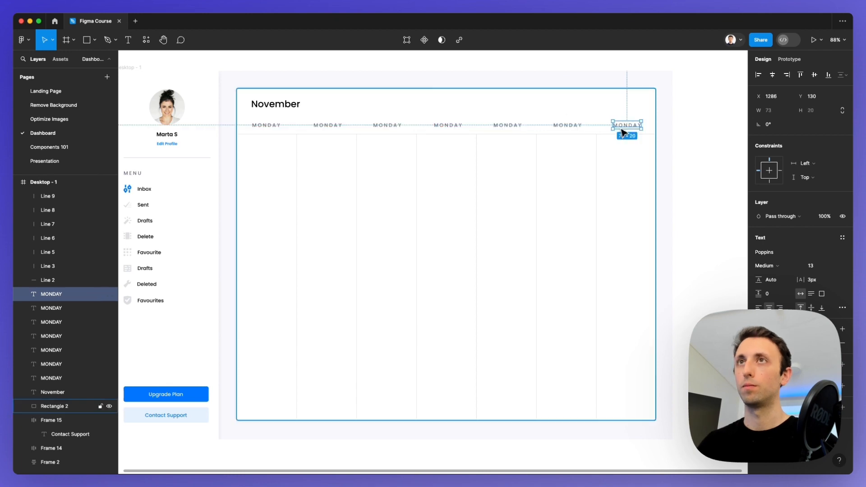
Step: Change the second, third and fourth weekday labels to TUESDAY, WEDNESDAY and THURSDAY
left_click(329, 131)
type("TUES")
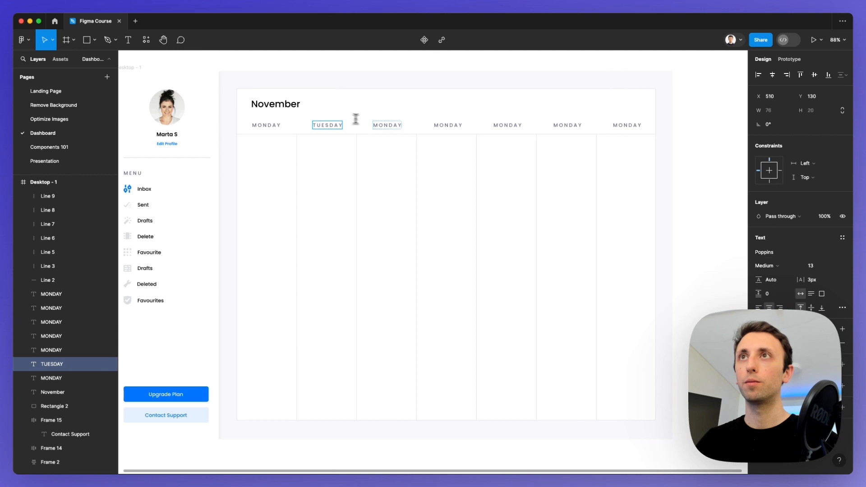
double_click(387, 125)
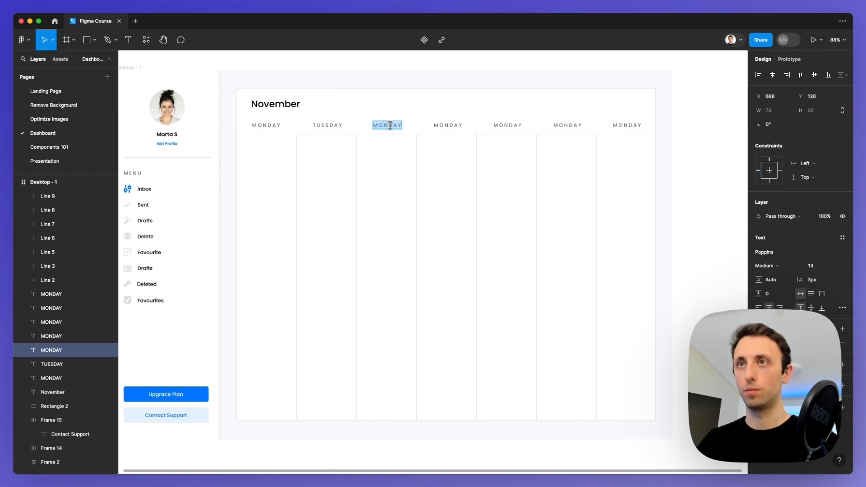
type("WEDNES")
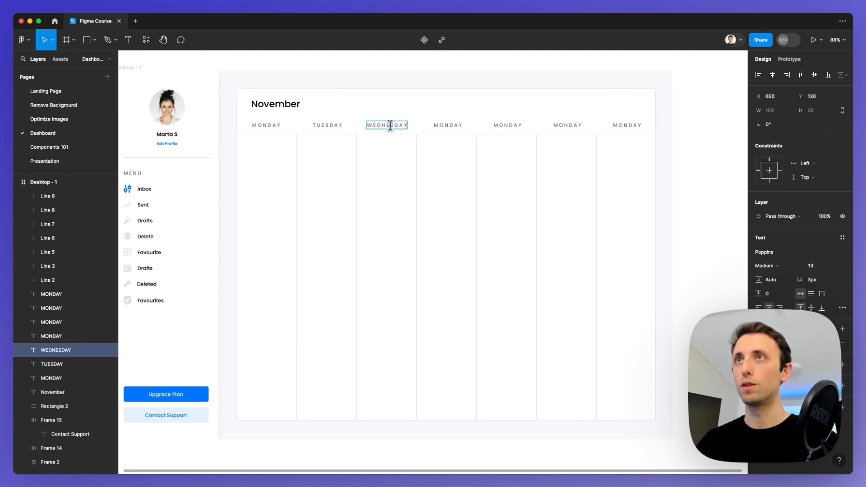
double_click(448, 126)
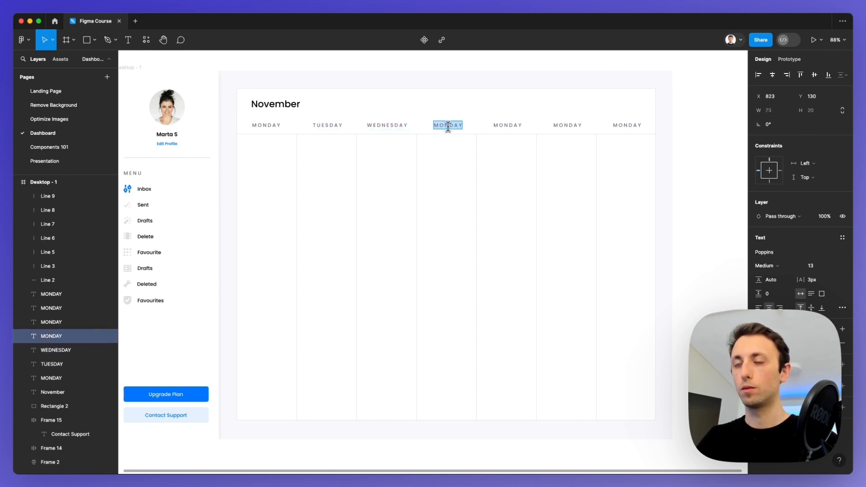
type("THURS")
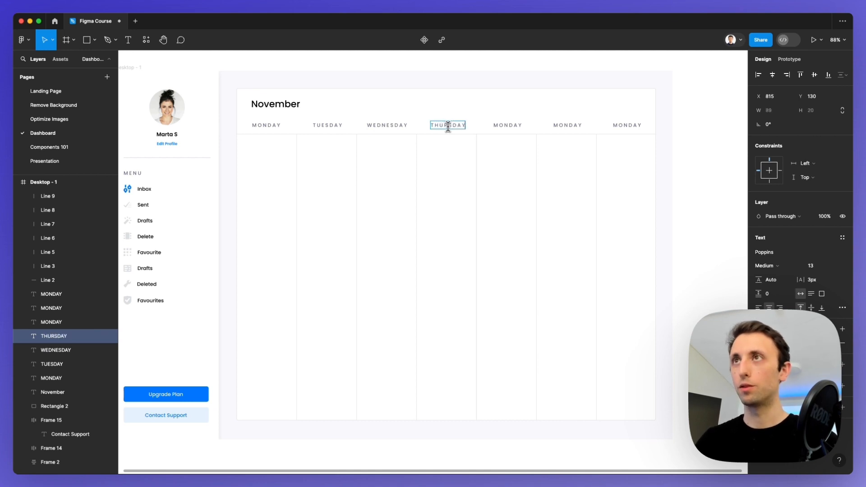
Step: Change the last three weekday labels to FRIDAY, SATURDAY and SUNDAY
double_click(498, 125)
type("FRI")
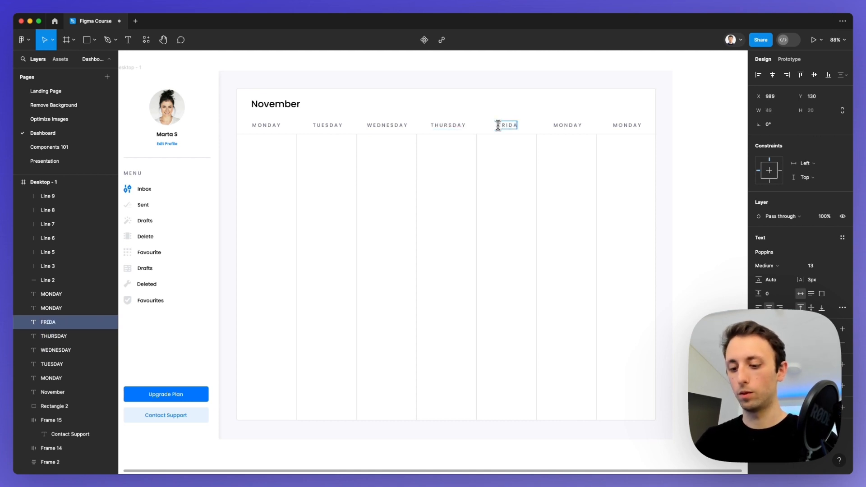
double_click(567, 125)
type("SATUR")
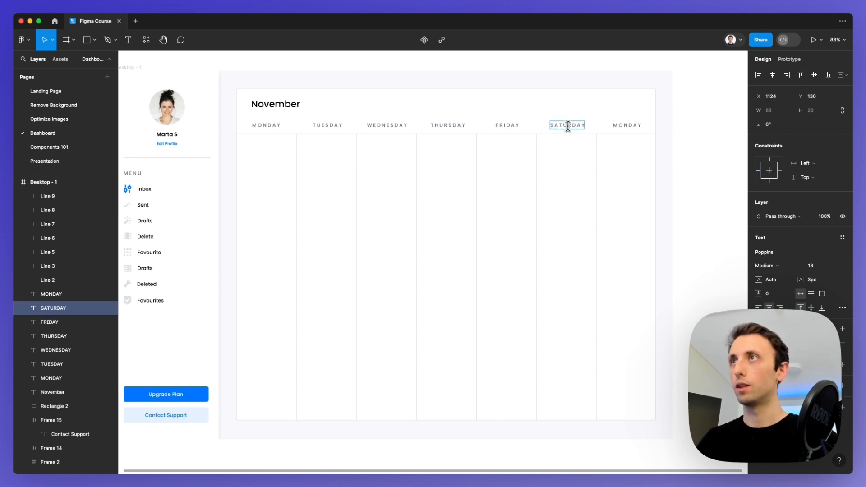
double_click(615, 125)
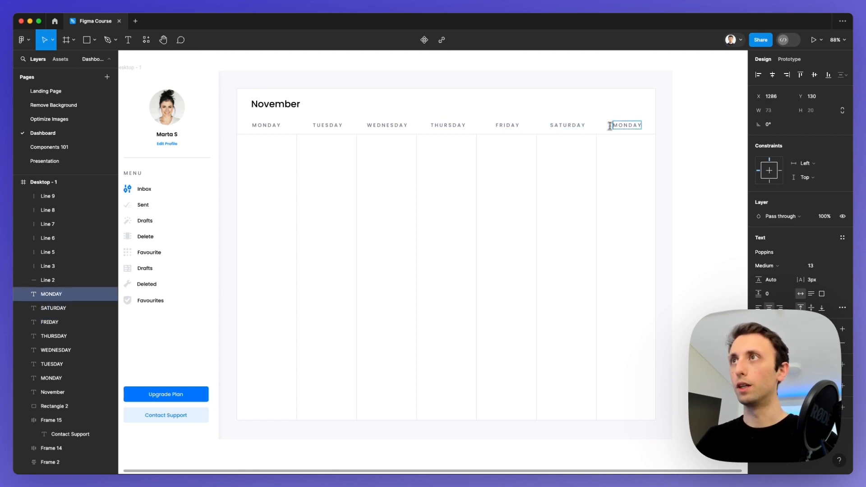
type("SU")
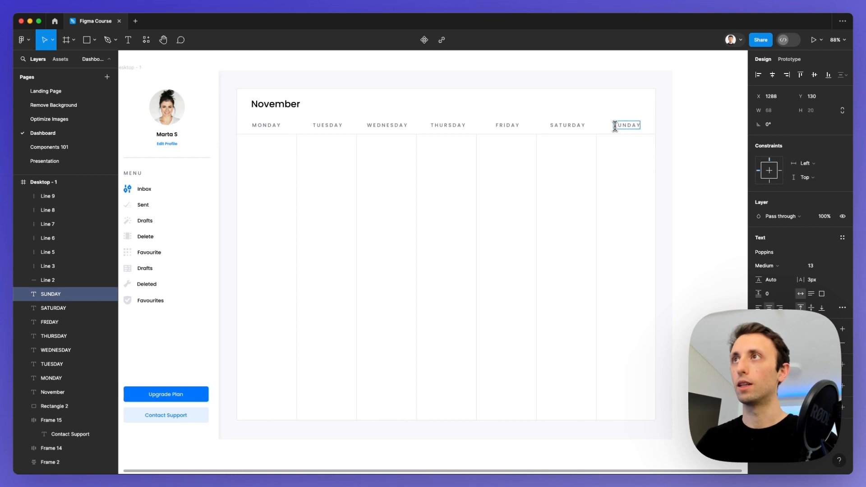
key("Escape")
key("Escape")
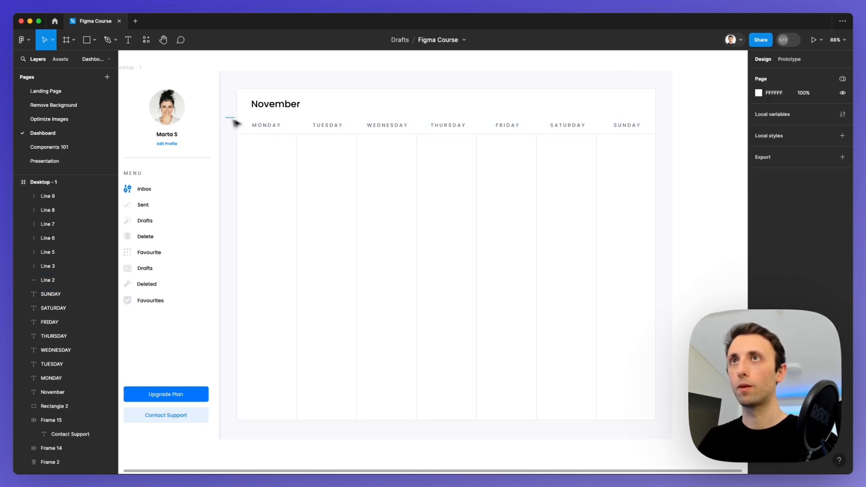
Step: Try wrapping the seven weekday labels in an auto layout frame, and ungroup them again
left_click_drag(236, 122, 638, 124)
key("shift+a")
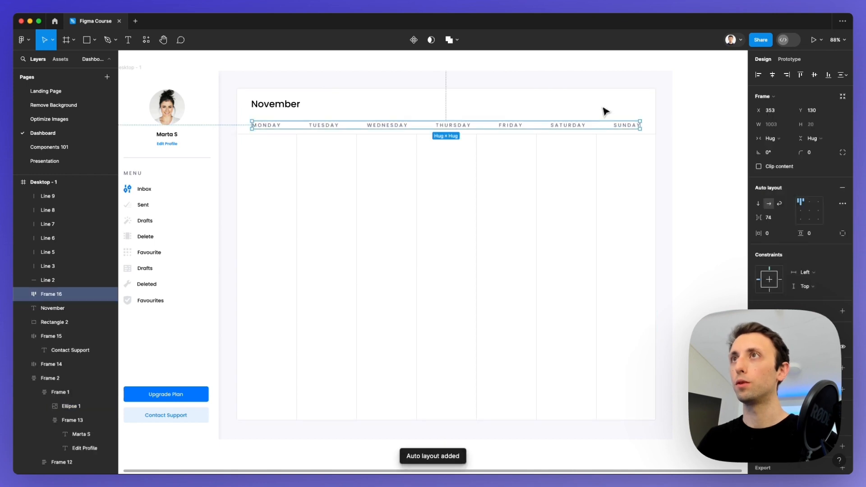
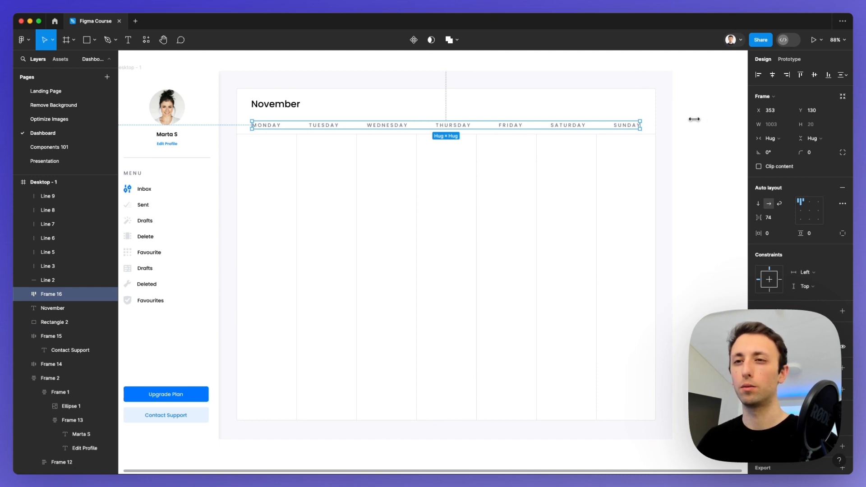
key("super+shift+g")
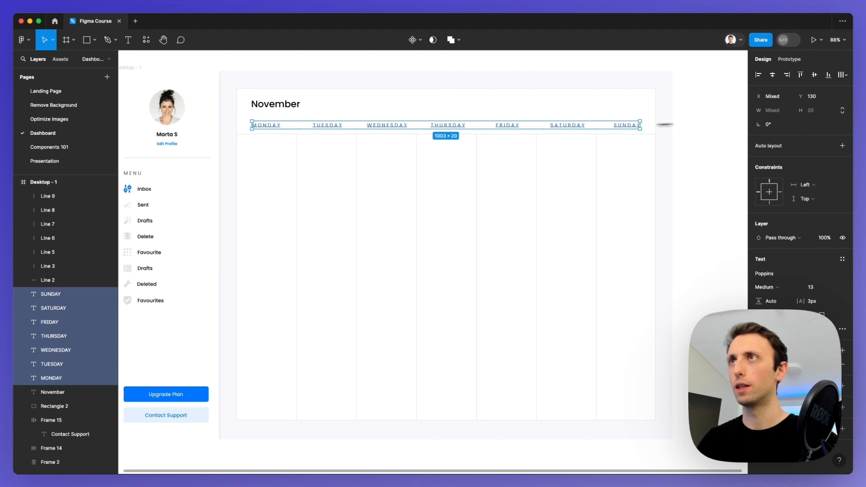
Step: Set the seven weekday labels' font size to 12 and nudge them down 4 px to Y 134
left_click(814, 287)
type("12")
key("Return")
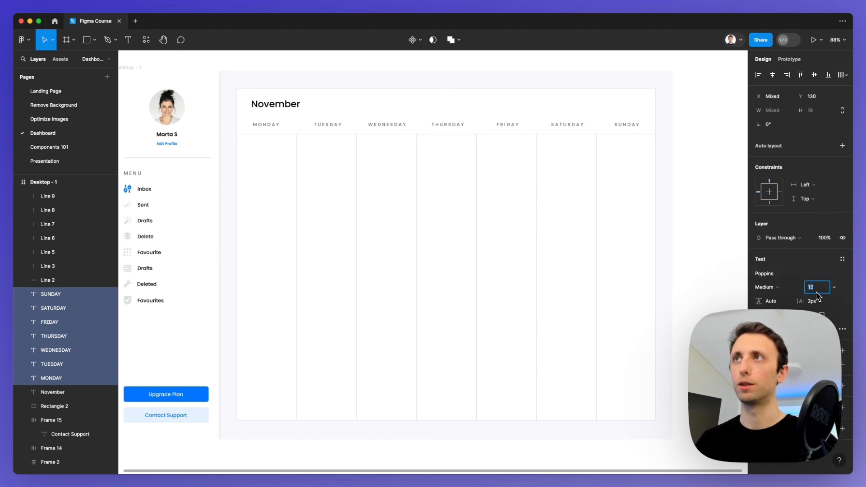
key("Down")
key("Down")
key("Down")
key("Down")
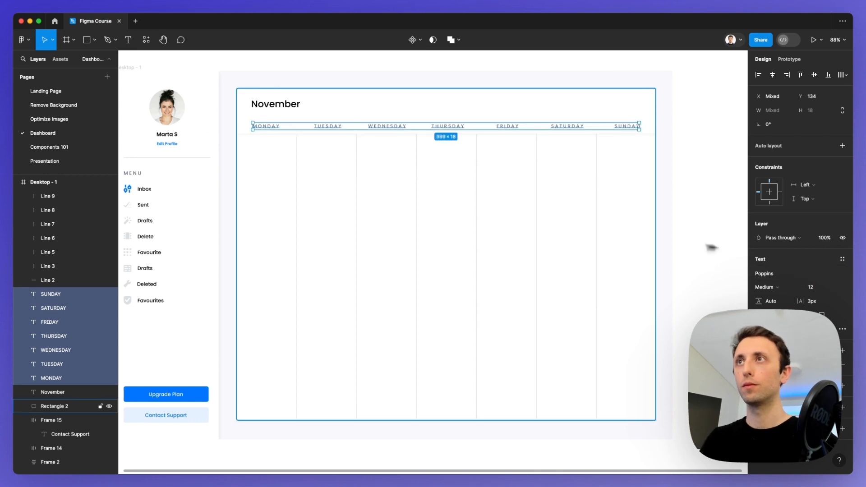
left_click(709, 226)
Step: Duplicate the horizontal line beneath the weekday labels down into the calendar, placing the copy at Y 310
left_click_drag(402, 138, 396, 190)
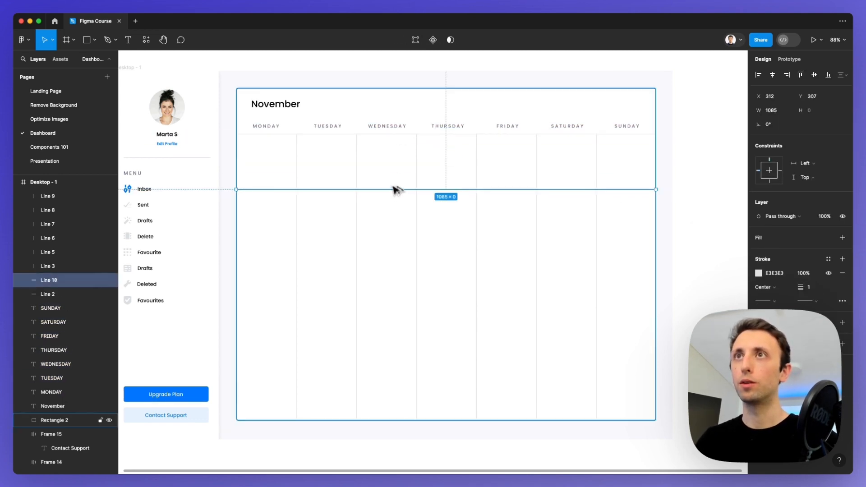
scroll(373, 153, "up", 5)
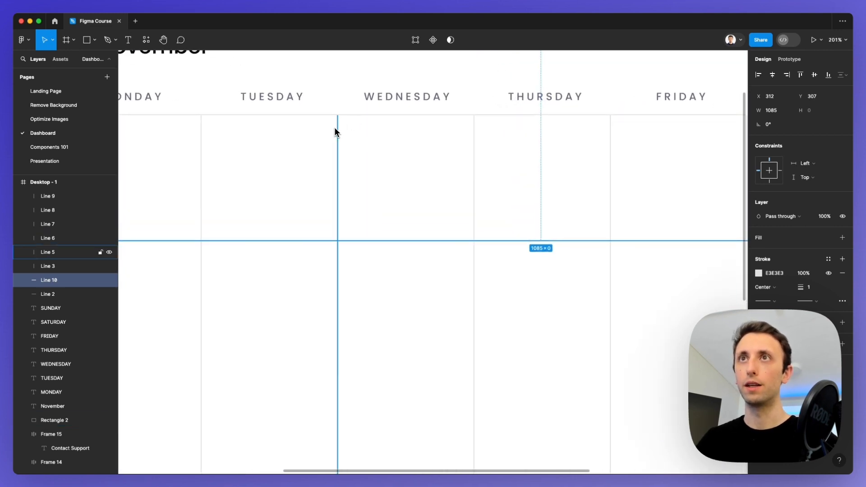
key("Down")
key("Down")
key("Down")
Step: Draw a square about 154 px wide that spans the Tuesday column directly beneath the header line, at X 469
key("r")
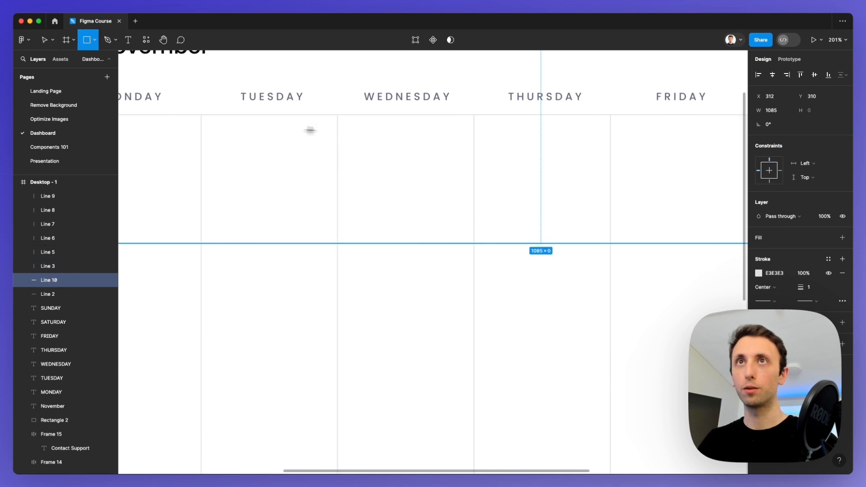
left_click_drag(203, 116, 337, 201)
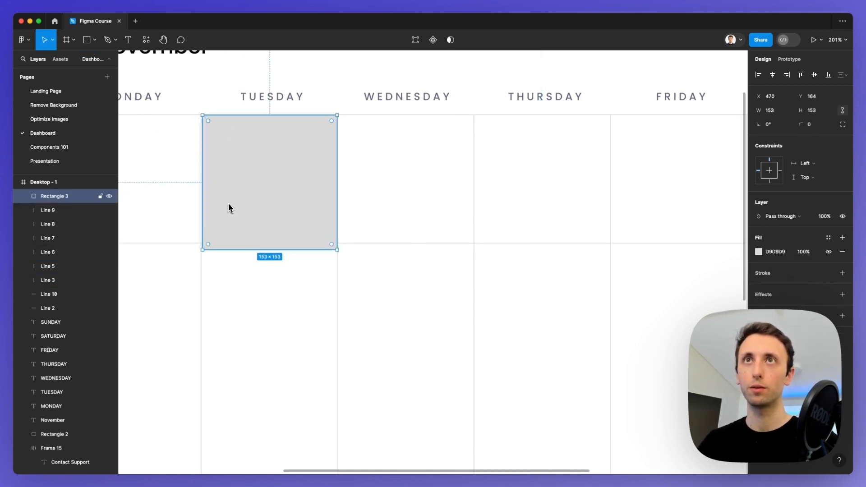
key("Left")
scroll(339, 232, "up", 5)
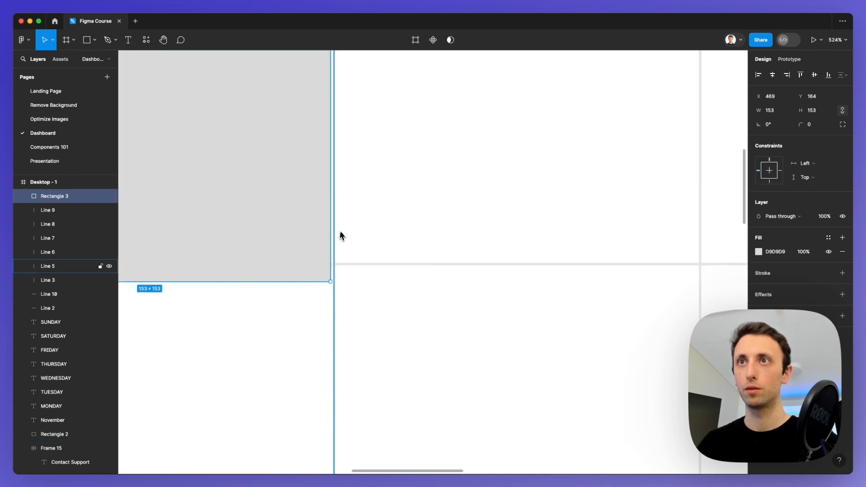
scroll(334, 293, "down", 3)
Step: Move the copied horizontal line down to the bottom edge of the grey square, at Y 318
left_click(362, 281)
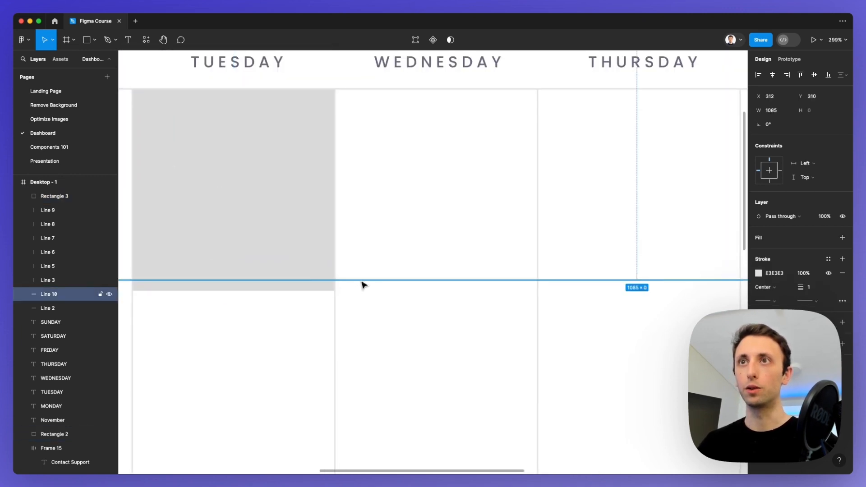
left_click_drag(364, 285, 365, 297)
scroll(364, 298, "down", 5)
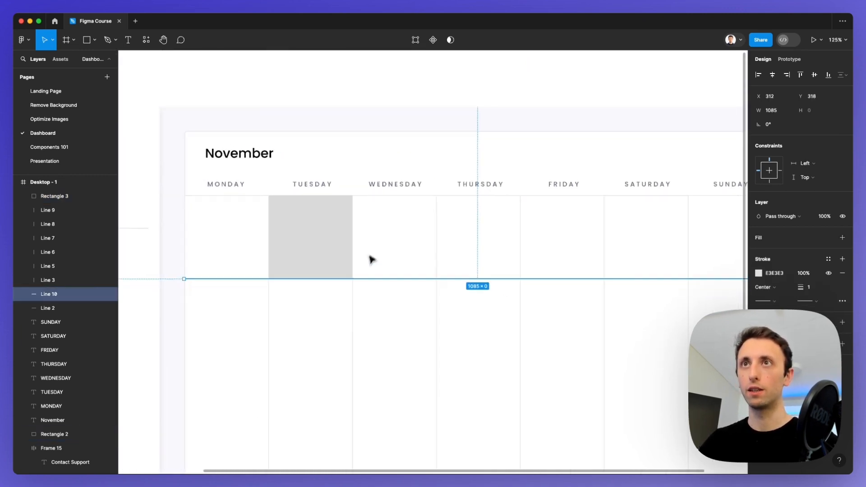
Step: Duplicate the grey square and its bottom line together four times downward, stacking the copies edge to edge as calendar rows
scroll(371, 260, "down", 1)
scroll(361, 235, "down", 3)
left_click(323, 171, "shift")
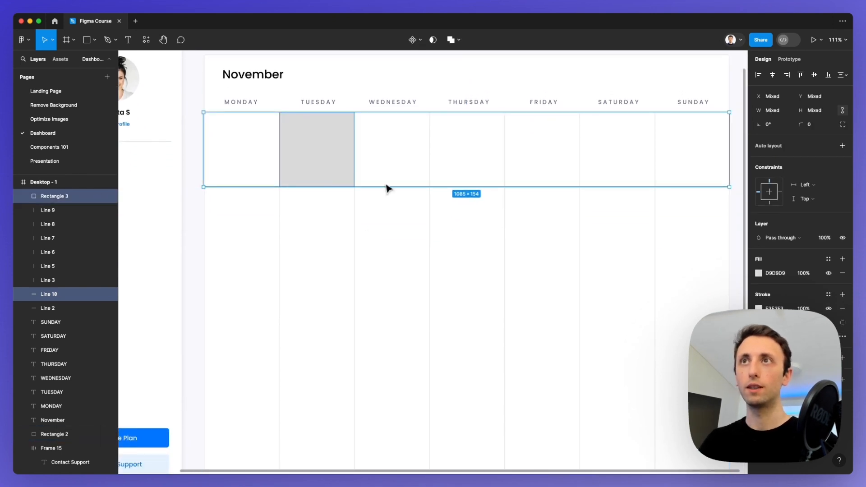
left_click_drag(386, 188, 383, 249)
scroll(384, 249, "down", 3)
key("super+d")
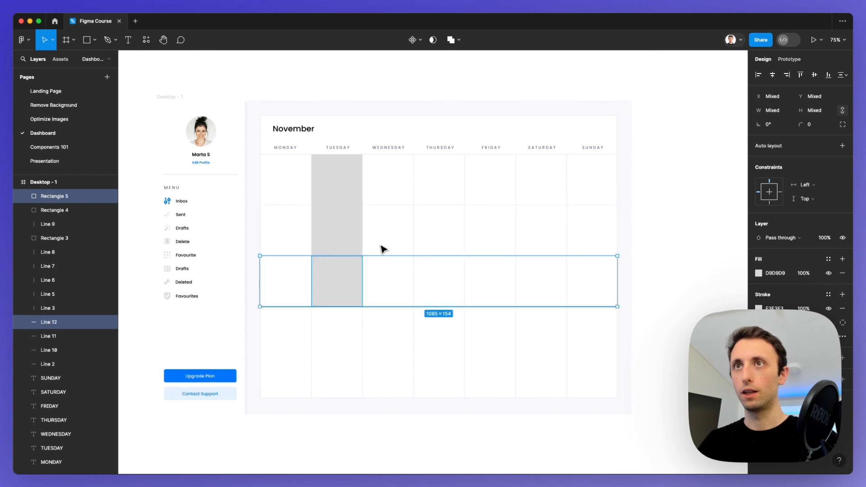
key("super+d")
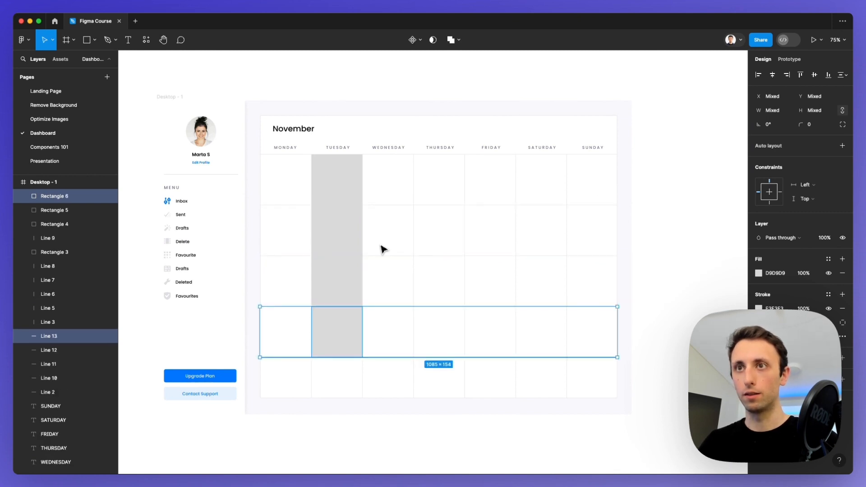
key("super+d")
Step: Delete the four lower grey squares in the Tuesday column, keeping the row lines and the top square
left_click(361, 323)
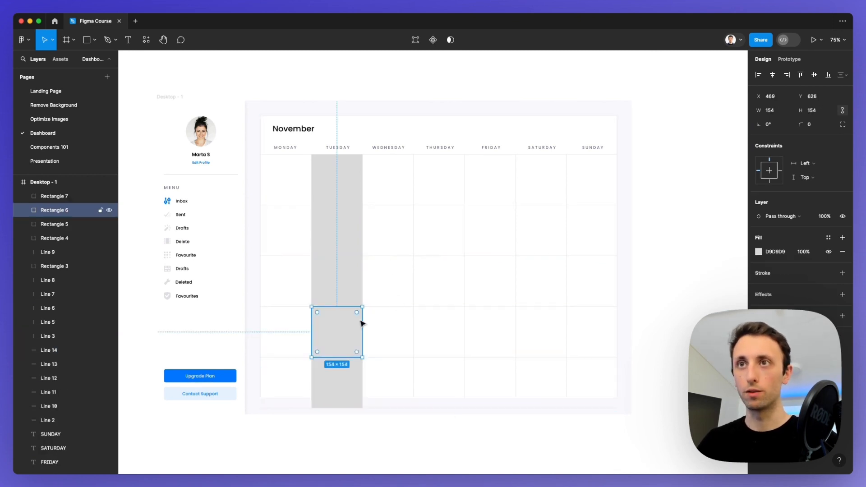
left_click(347, 381, "shift")
left_click(349, 291, "shift")
left_click(347, 228, "shift")
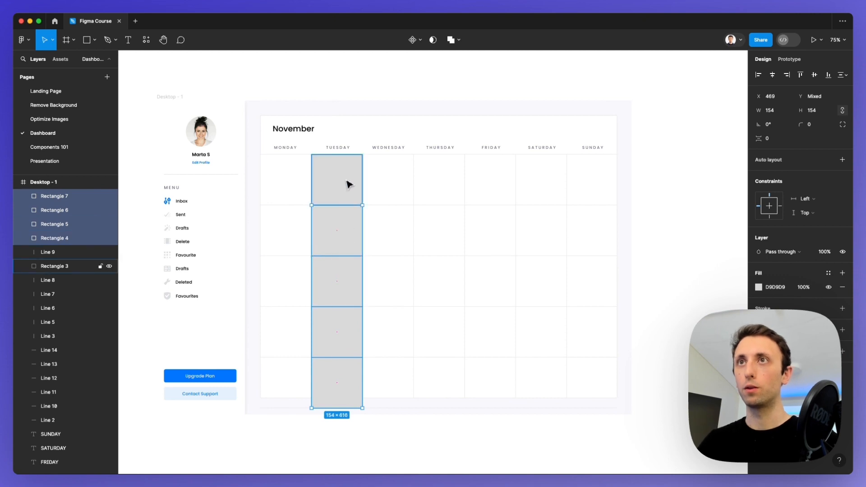
key("Delete")
Step: Move the remaining square into Thursday's third-row cell and fill it with the Contact Support button's light blue
left_click_drag(348, 185, 441, 282)
key("shift+2")
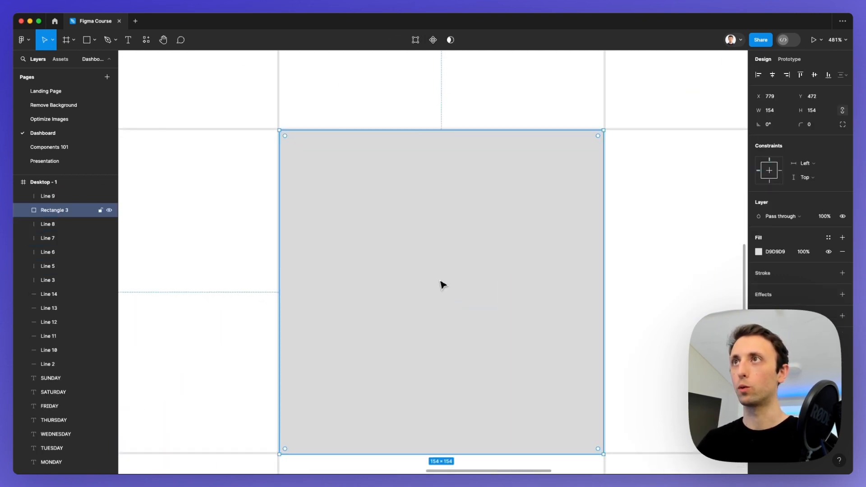
key("shift+1")
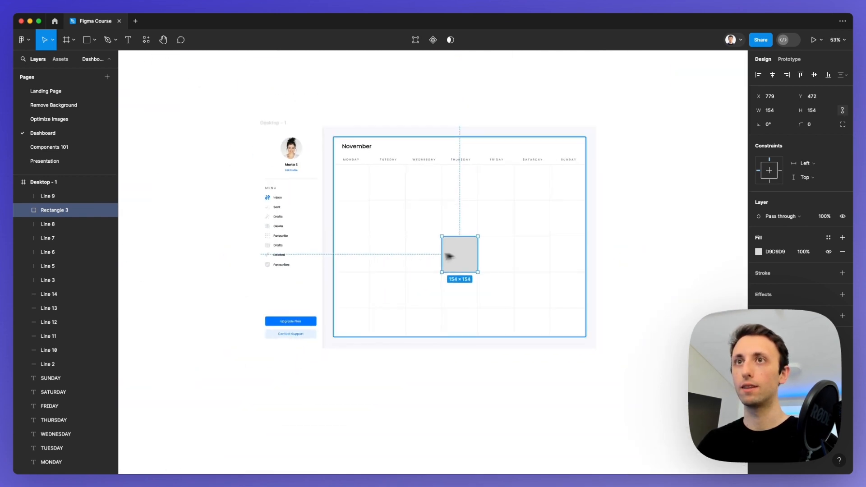
key("i")
left_click(311, 330)
key("Escape")
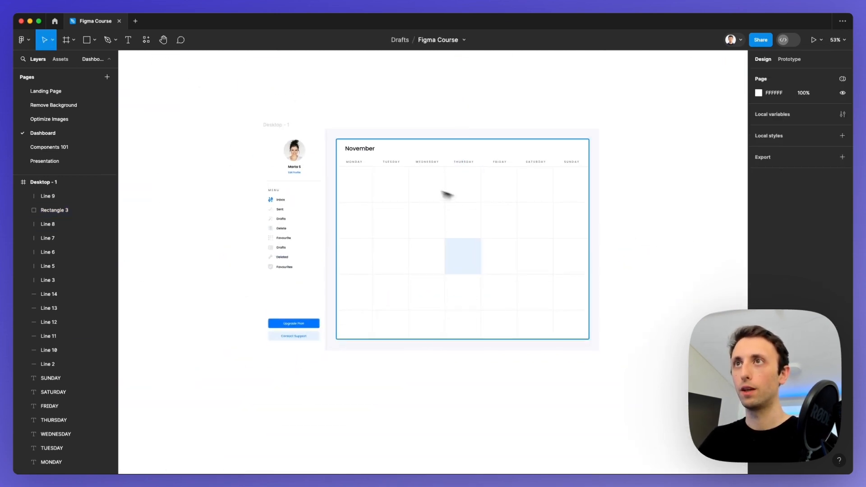
scroll(395, 176, "up", 5)
scroll(343, 179, "up", 3)
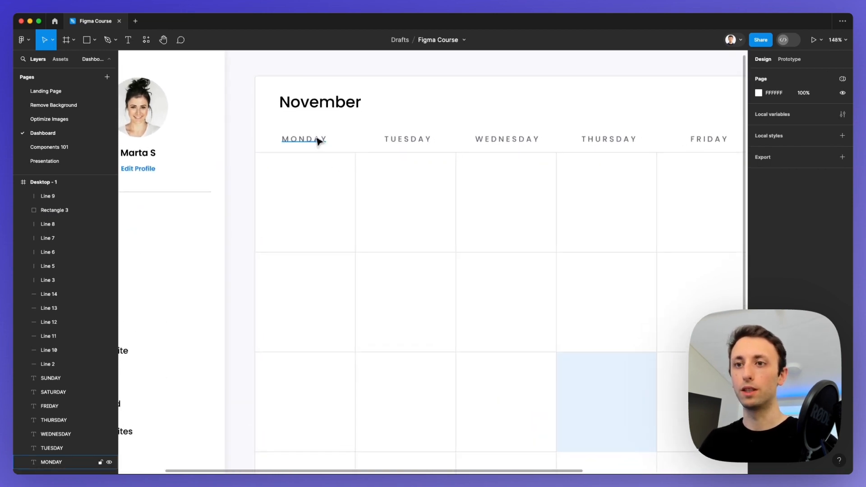
Step: Copy the profile name text from the sidebar and place the copy near the lower right corner of Monday's first cell
left_click(145, 157, "super")
key("super+c")
left_click(306, 194)
key("super+v")
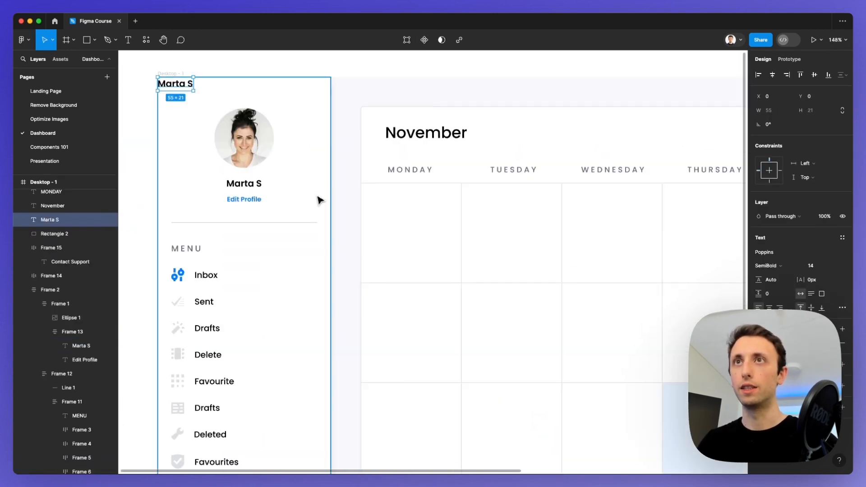
left_click_drag(185, 88, 447, 276)
Step: Right-align the copied text, change its content to 01 and set its font weight to Regular
left_click(781, 307)
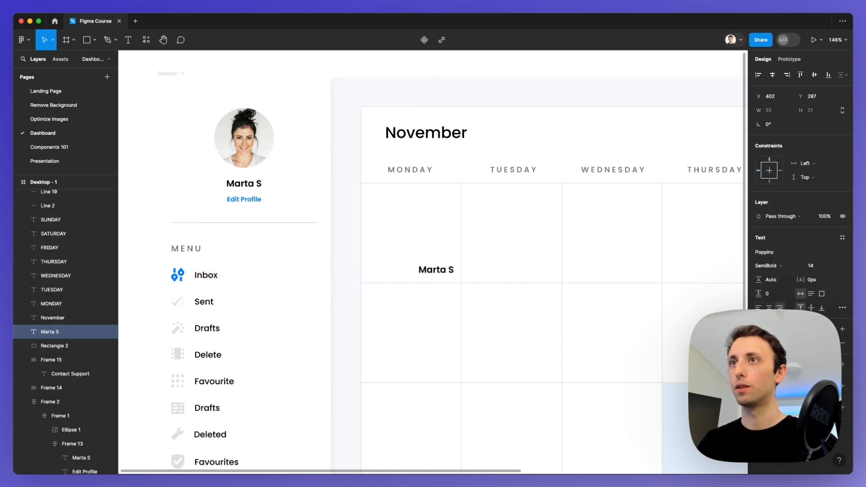
key("Return")
type("01")
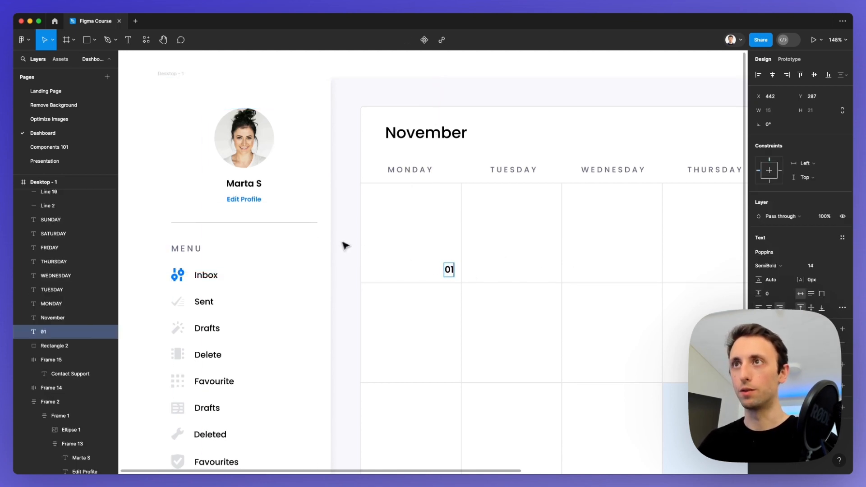
scroll(354, 244, "down", 5)
left_click(790, 267)
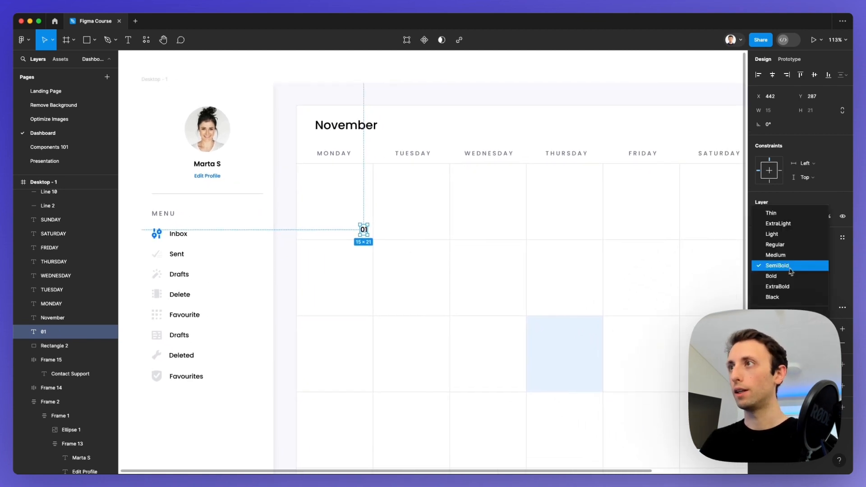
left_click(782, 246)
Step: Nudge the 01 left to X 440, leaving 14 px to the line between Monday and Tuesday
scroll(479, 252, "down", 4)
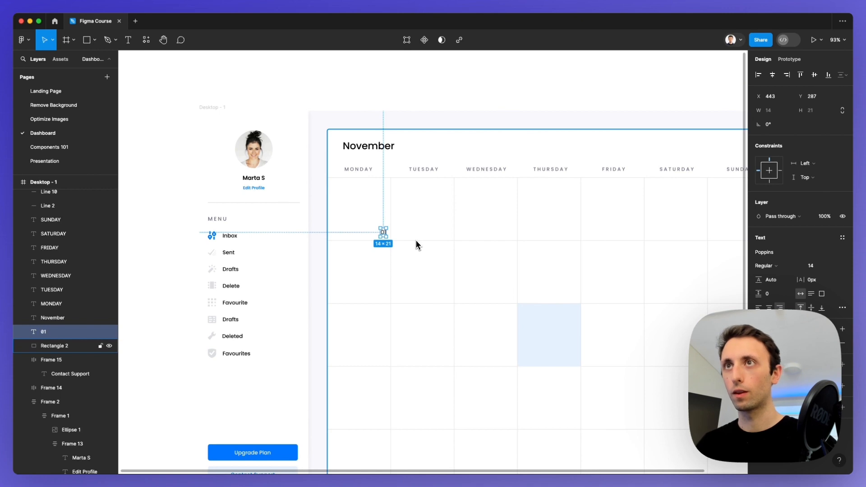
key("Left")
key("Left")
scroll(416, 241, "up", 10)
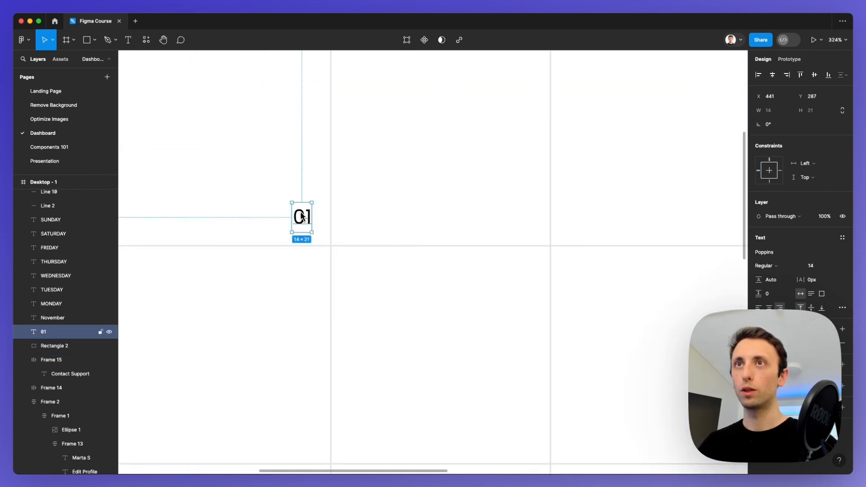
key("alt")
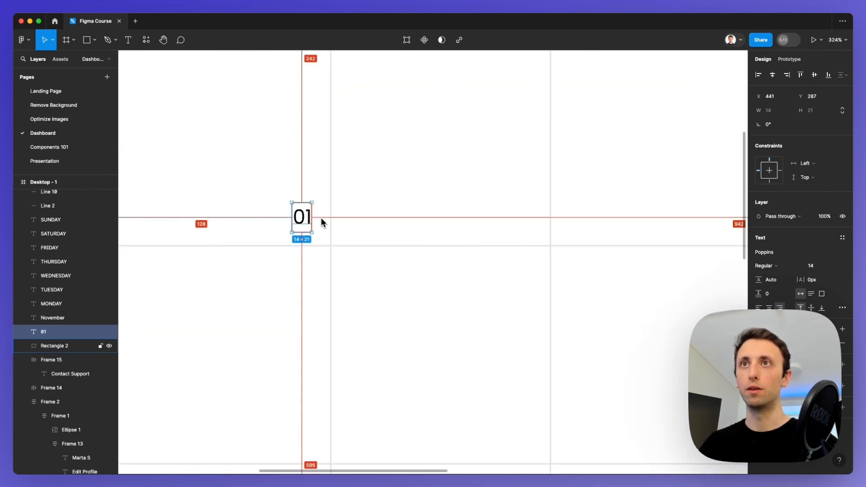
key("Left")
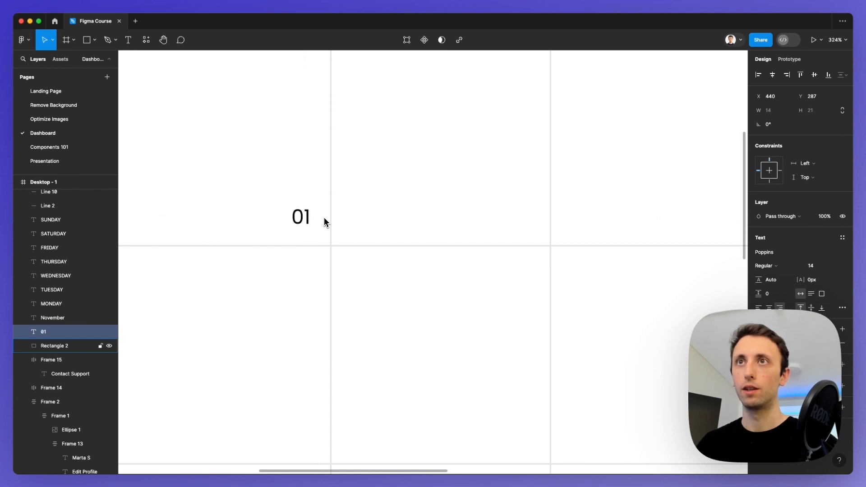
key("alt")
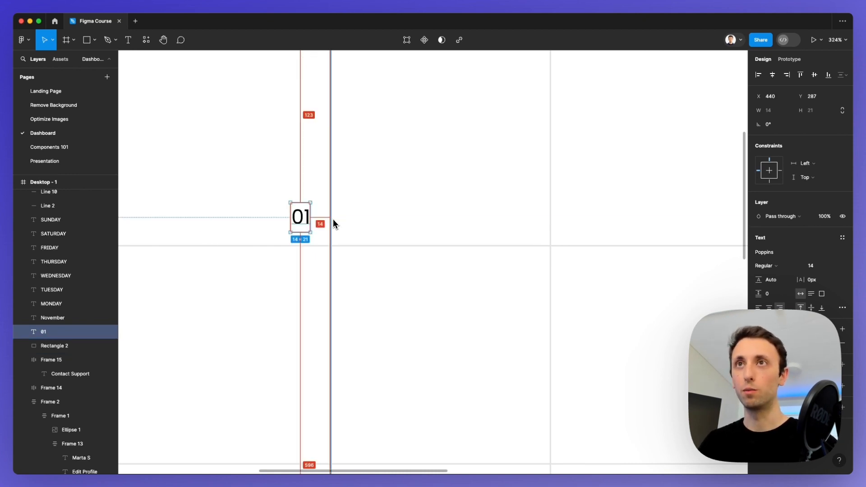
scroll(333, 219, "down", 5)
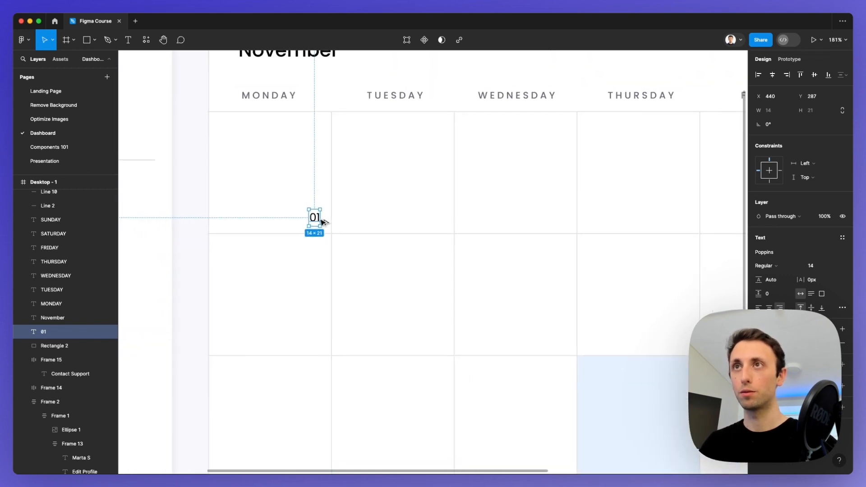
Step: Duplicate the 01 horizontally into Tuesday's first cell and repeat the duplication across the row through Sunday
left_click_drag(315, 218, 441, 220)
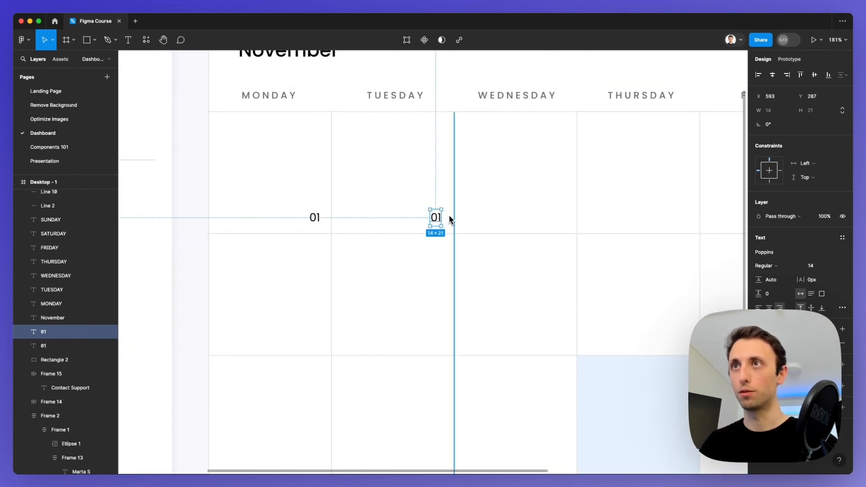
scroll(455, 218, "down", 5)
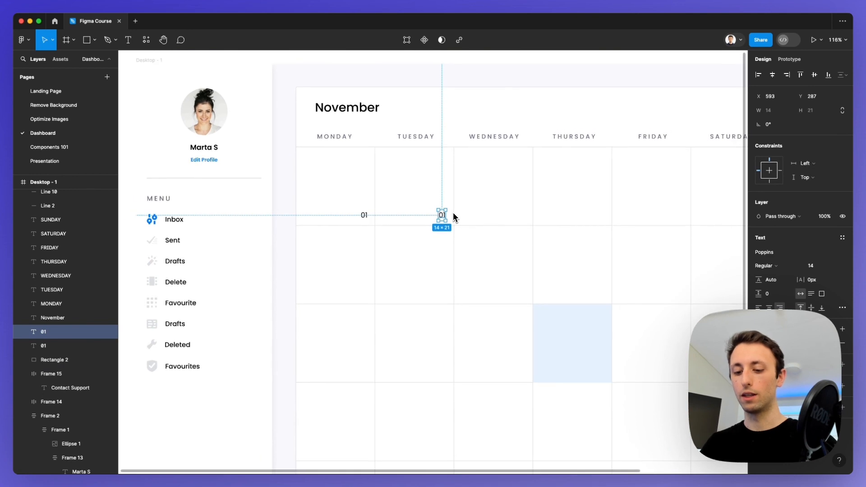
scroll(455, 217, "right", 2)
key("super+d")
key("super+d")
key("super+d")
key("super+d")
key("super+d")
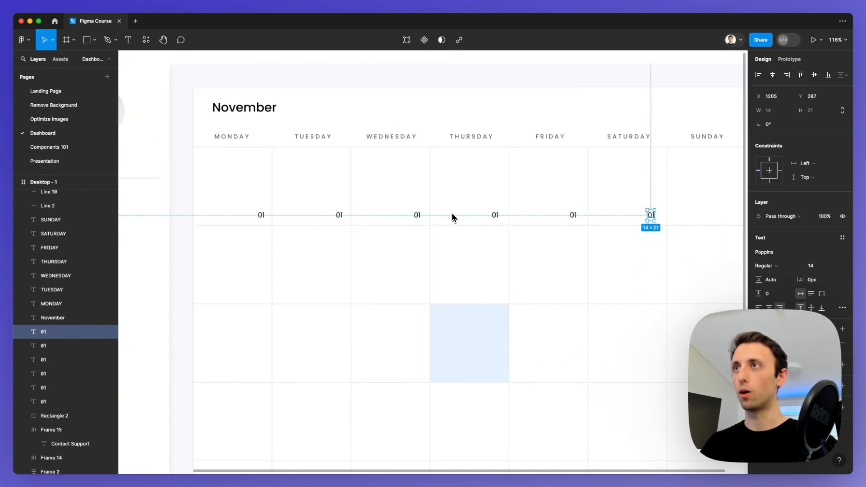
scroll(453, 218, "right", 1)
Step: Nudge Sunday's 01 right to X 1369, leaving 14 px to the calendar card's right edge
scroll(686, 216, "up", 10)
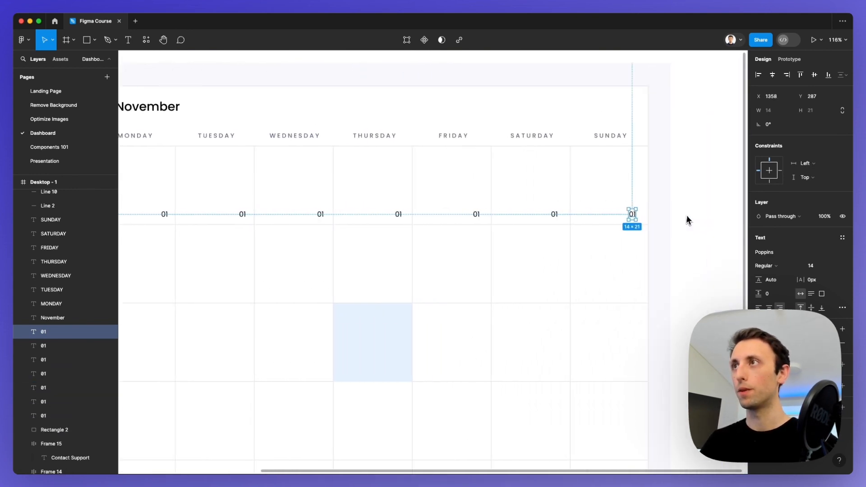
key("Right")
key("Right")
key("Right")
key("Right")
key("Right")
key("Right")
key("Right")
key("Right")
key("Right")
key("Right")
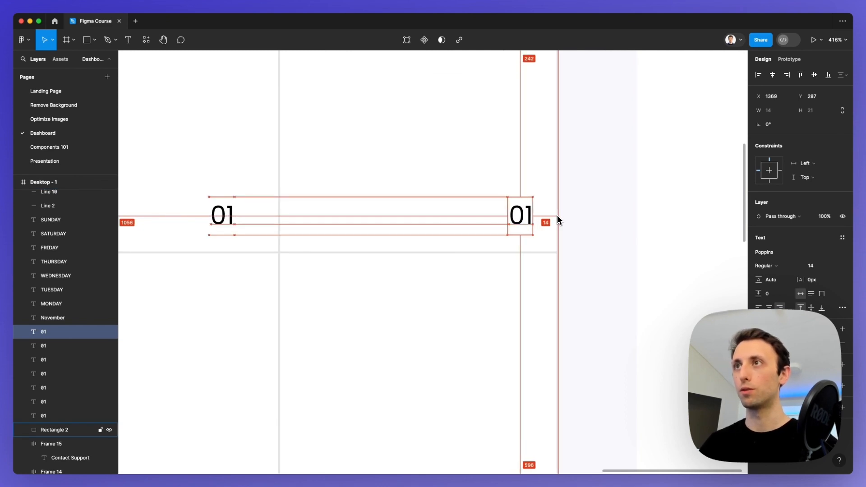
Step: Nudge Saturday's 01 right to match the 14 px gap between Sunday's number and the card edge
scroll(557, 219, "left", 4)
left_click(291, 216)
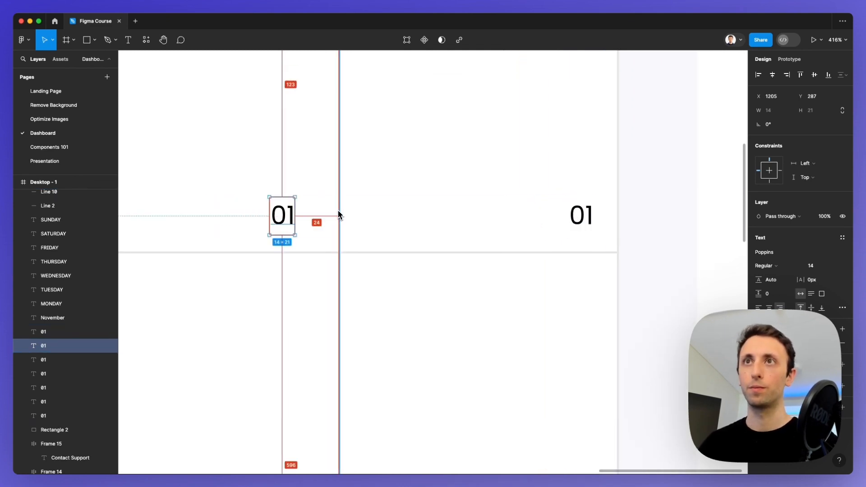
key("Right")
key("Right")
key("Right")
key("Right")
key("Right")
key("Right")
key("Right")
key("Right")
key("Right")
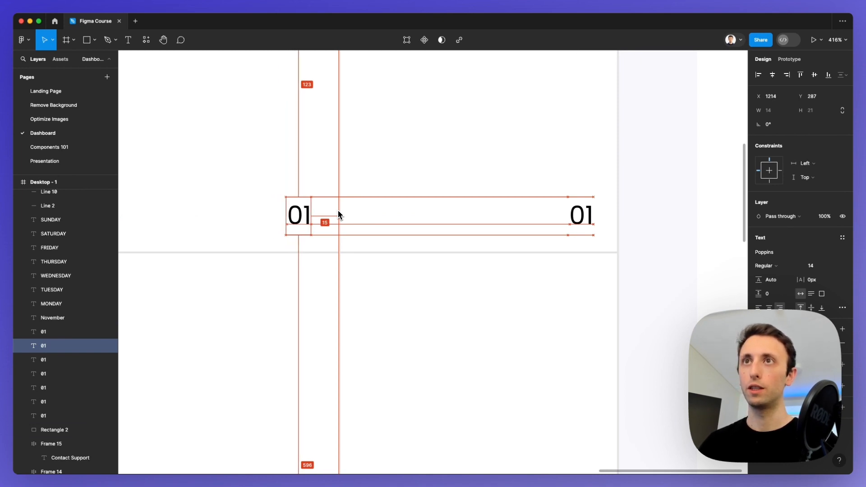
Step: Nudge Friday's 01 right to X 1060 so it sits 14 px from its column line
scroll(339, 215, "left", 5)
left_click(339, 215)
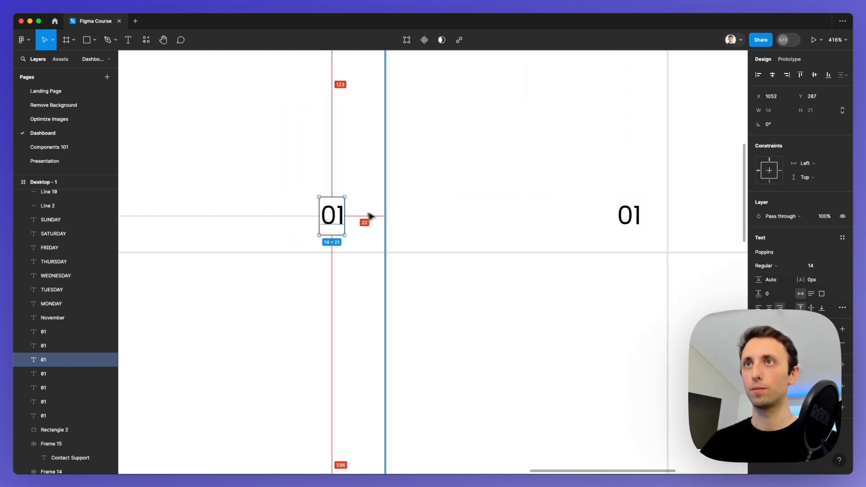
key("Right")
key("Right")
key("Right")
key("Right")
key("Right")
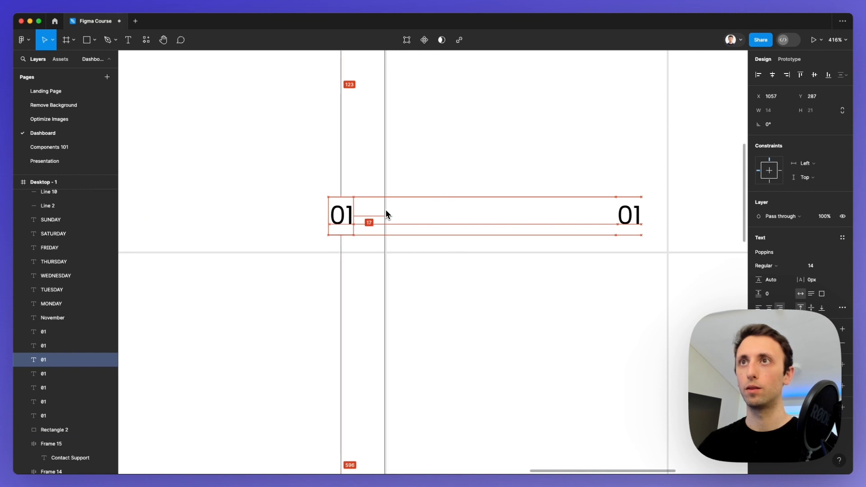
key("Right")
key("Right")
key("Right")
Step: Nudge Thursday's 01 right so it keeps the same 14 px gap to its column line
scroll(386, 214, "right", 5)
scroll(387, 214, "left", 3)
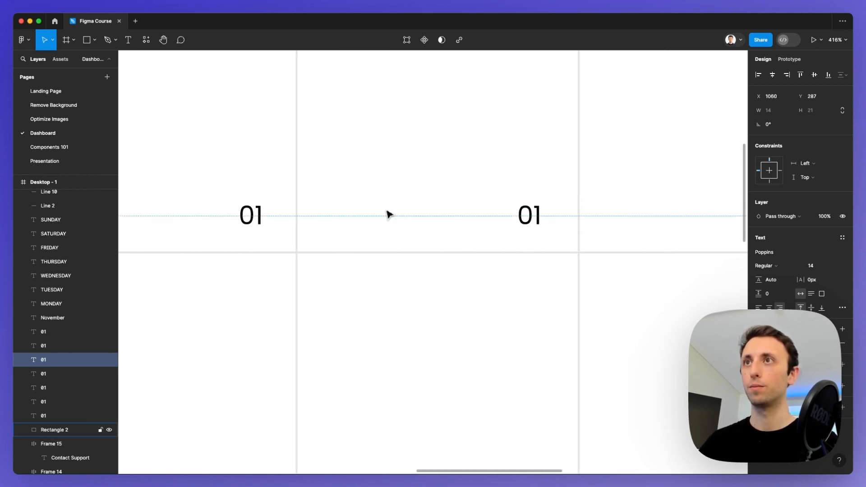
left_click(530, 215)
key("Right")
key("Right")
key("Right")
key("Right")
key("Right")
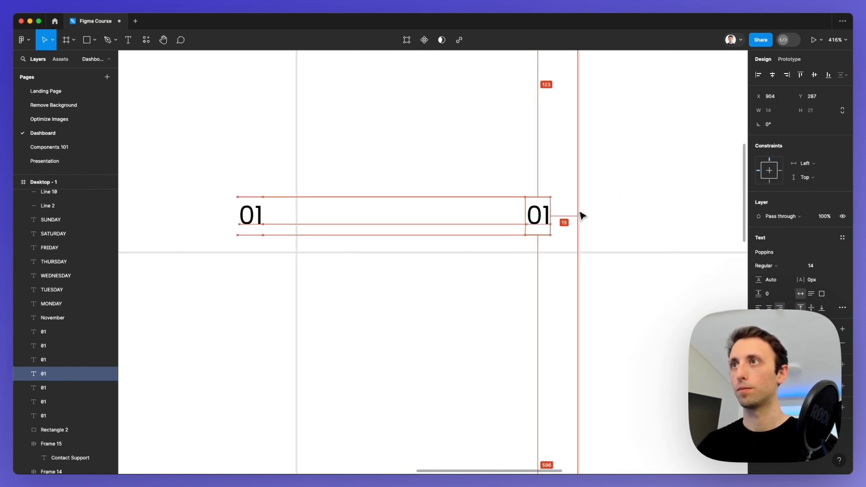
Step: Nudge Wednesday's 01 right to X 750, matching the other numbers' 14 px gap
left_click(251, 213)
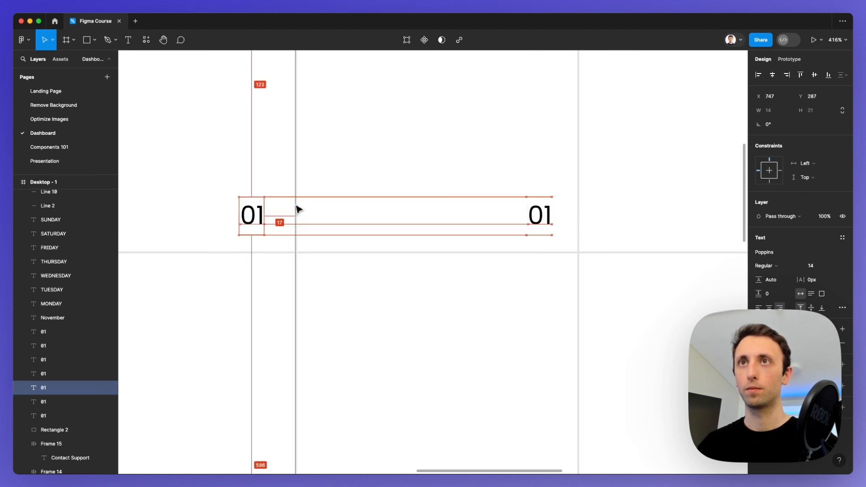
key("Right")
key("Right")
key("Right")
Step: Nudge Tuesday's 01 right to X 595 and check Monday's gap to its column line
scroll(298, 209, "left", 3)
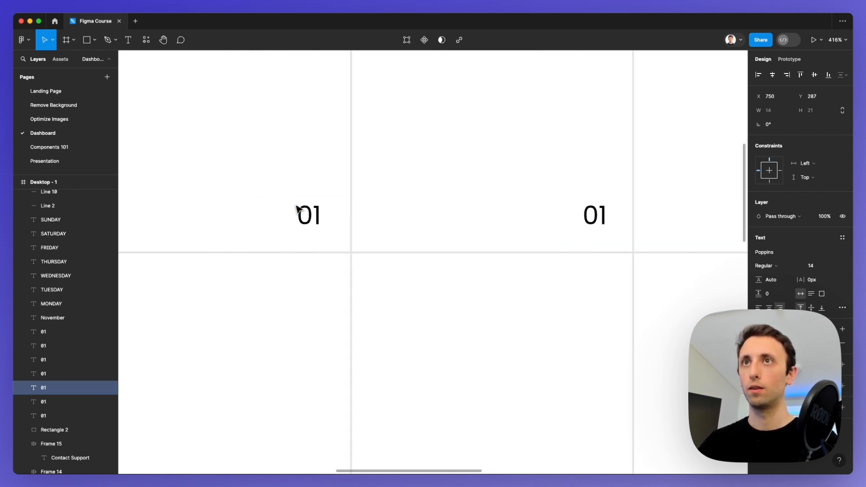
left_click(326, 215)
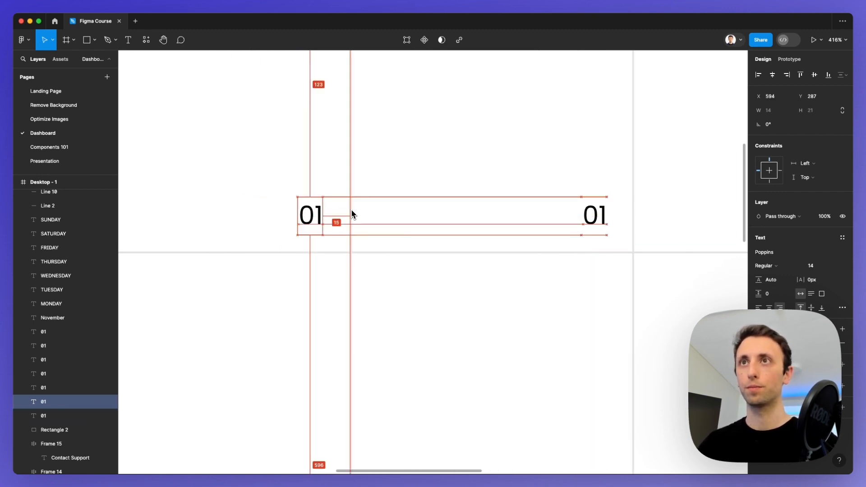
scroll(352, 213, "left", 5)
left_click(251, 214)
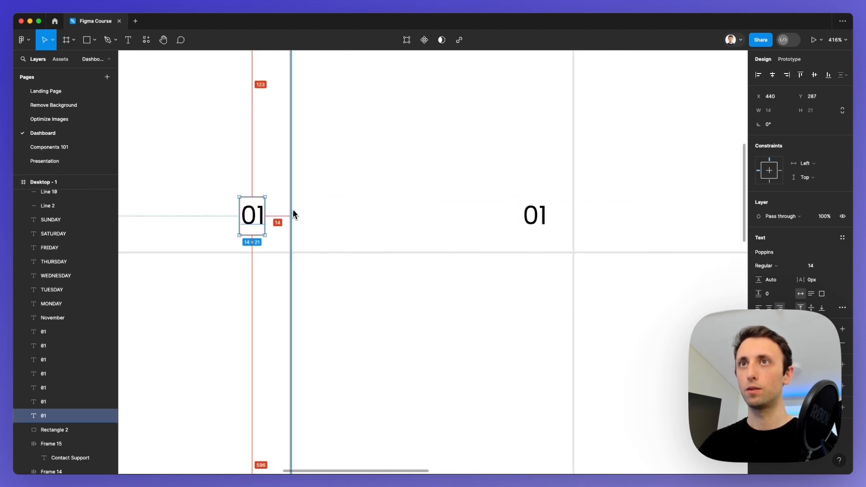
Step: Renumber the first-row days for Tuesday, Wednesday and Thursday as 02, 03 and 04
key("shift+1")
left_click(339, 210)
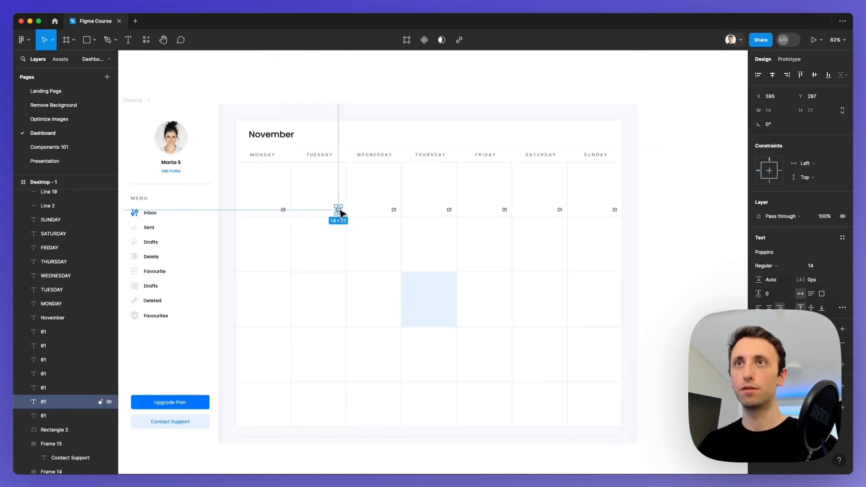
double_click(338, 210)
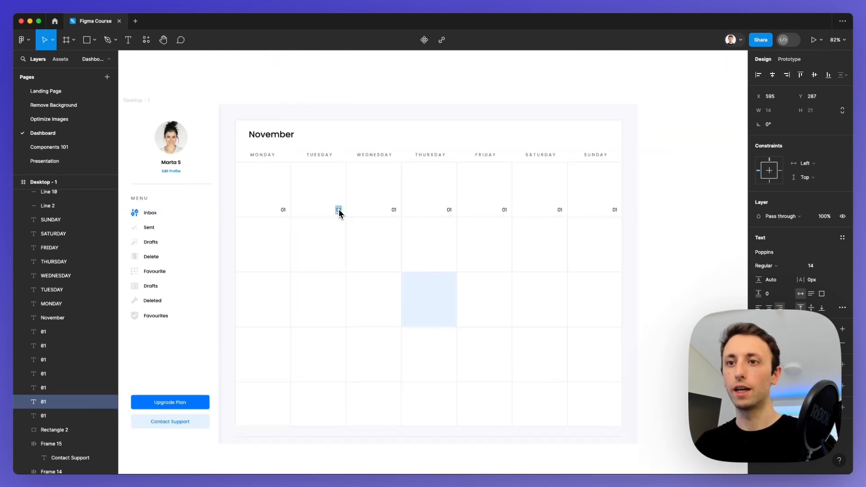
double_click(392, 209)
type("03")
double_click(449, 210)
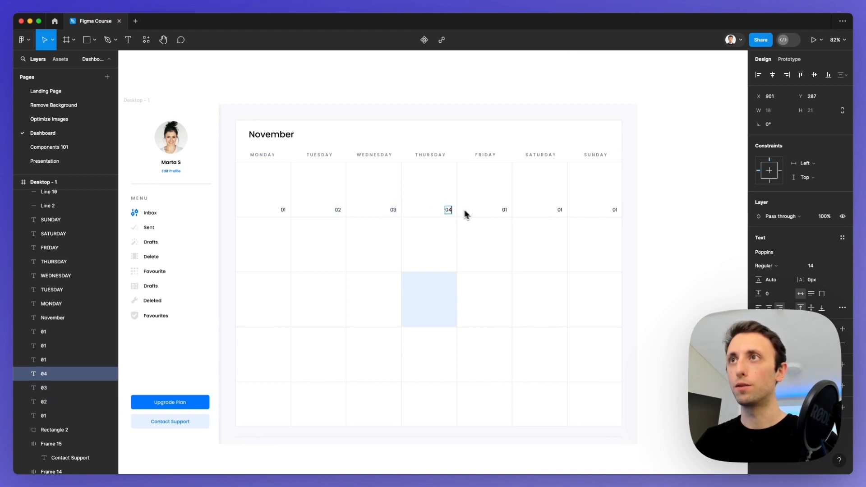
Step: Renumber the first-row days for Friday, Saturday and Sunday as 05, 06 and 07
double_click(505, 209)
type("05")
double_click(558, 210)
type("06")
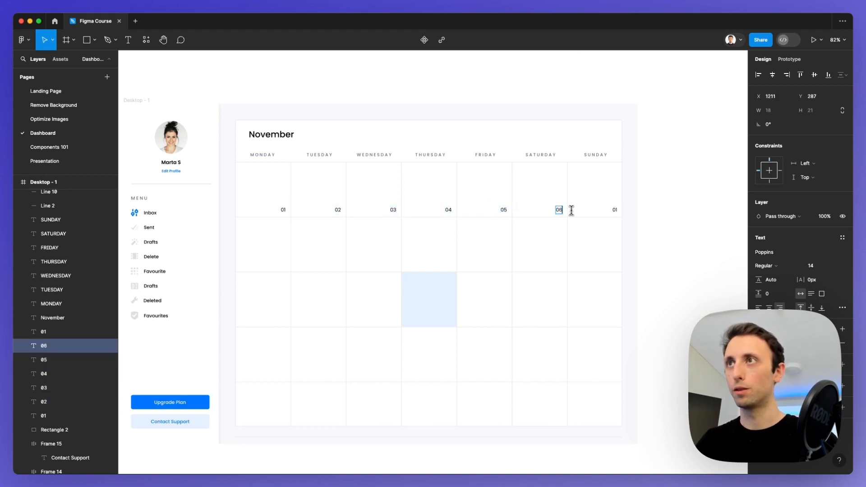
double_click(615, 209)
type("07")
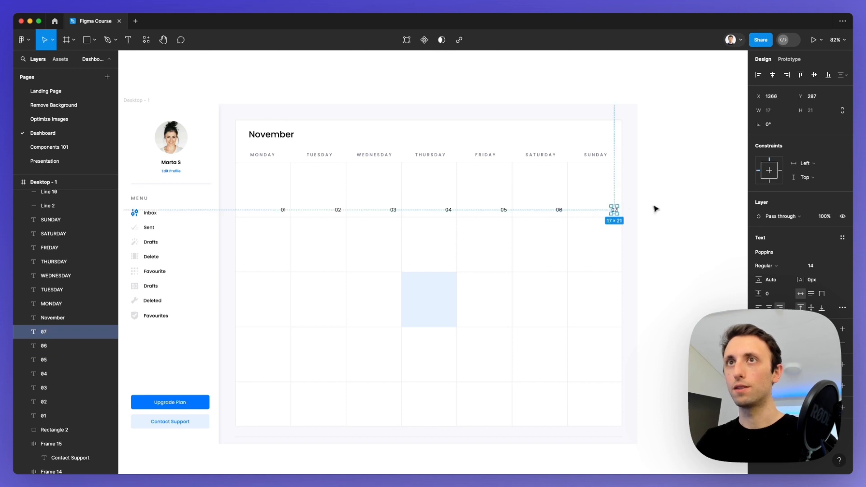
left_click(659, 213)
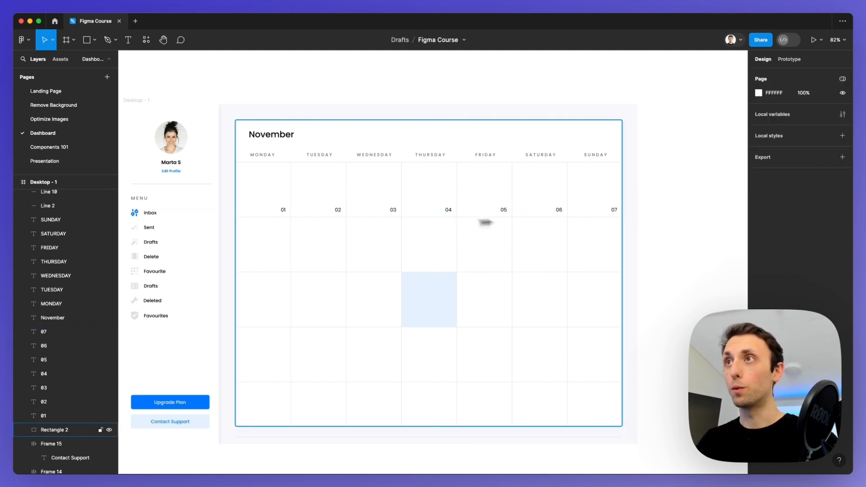
Step: Duplicate all seven first-row day numbers down into the second row at Y 441, 10 px above its bottom line
left_click_drag(636, 207, 267, 212)
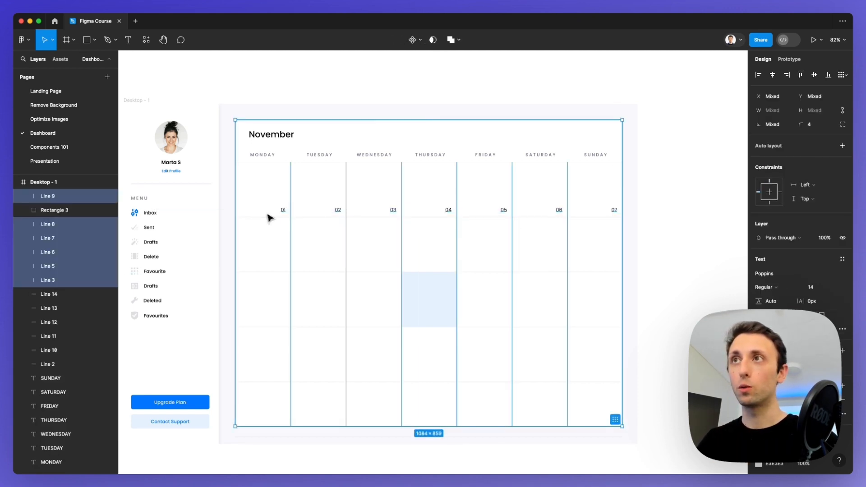
left_click_drag(666, 188, 240, 202)
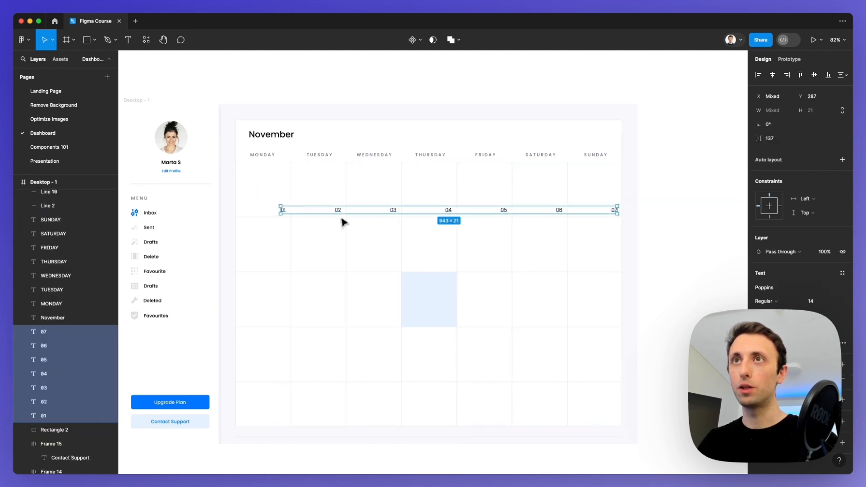
scroll(344, 221, "up", 5)
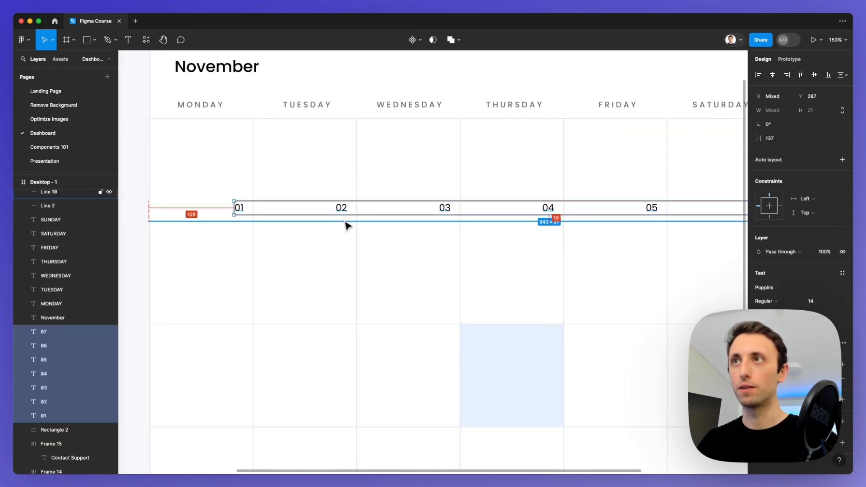
left_click_drag(345, 210, 344, 327)
key("Up")
key("Up")
key("Up")
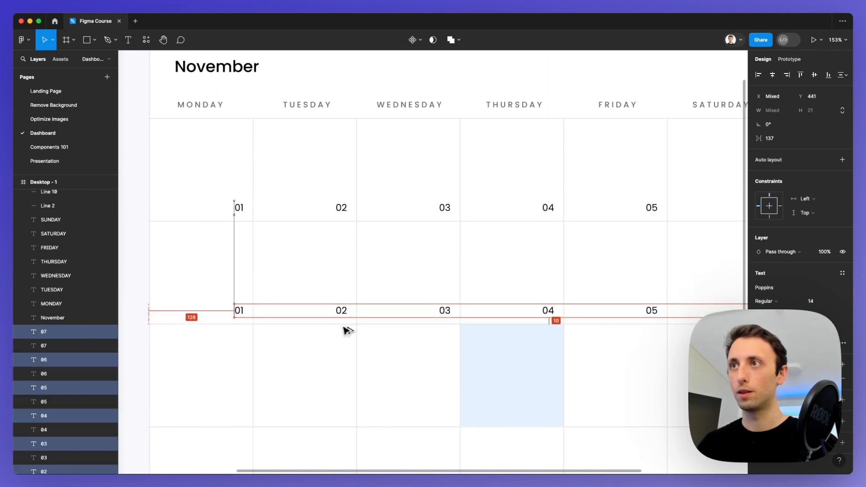
Step: Duplicate the seven second-row day numbers down into the third row at Y 595
scroll(343, 329, "down", 3)
left_click_drag(347, 195, 340, 304)
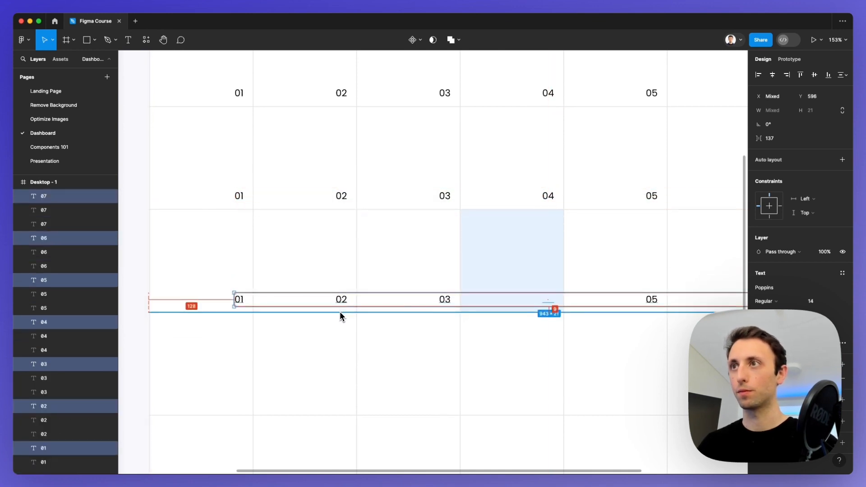
scroll(341, 315, "down", 5)
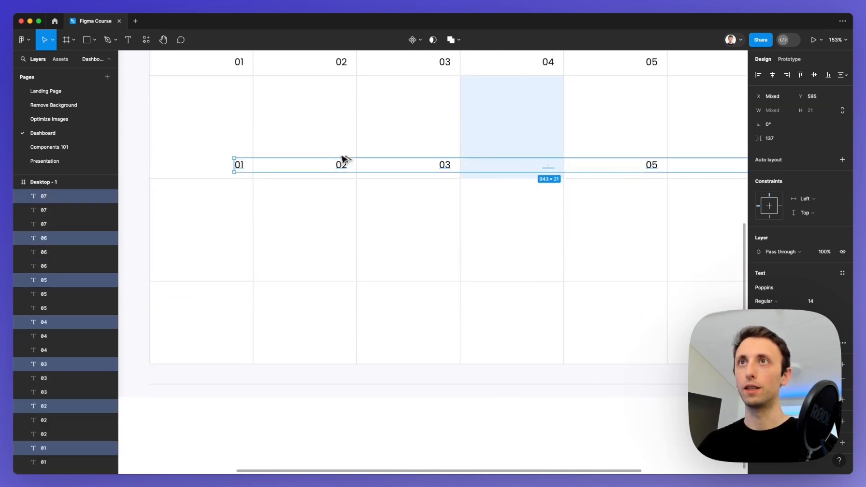
Step: Duplicate the seven day numbers into the fourth row at Y 749 and the fifth row at Y 873
left_click_drag(345, 159, 347, 367, "alt")
key("Down")
key("Up")
key("Up")
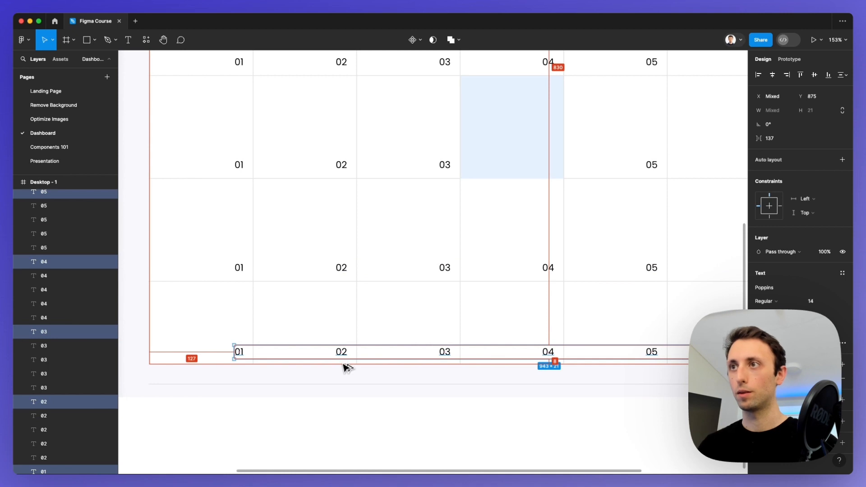
key("Up")
key("Up")
Step: Renumber the second-row days for Monday, Tuesday and Wednesday as 08, 09 and 10
scroll(343, 197, "down", 5)
scroll(347, 190, "up", 3)
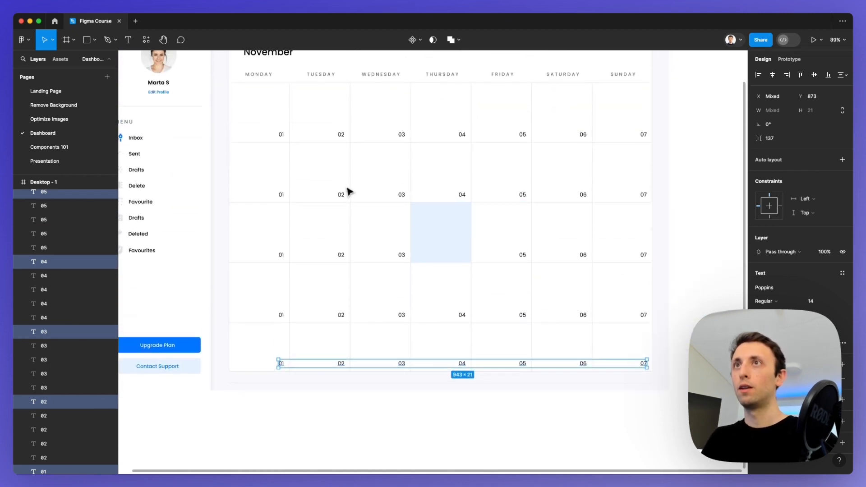
scroll(348, 192, "up", 1)
left_click(280, 202)
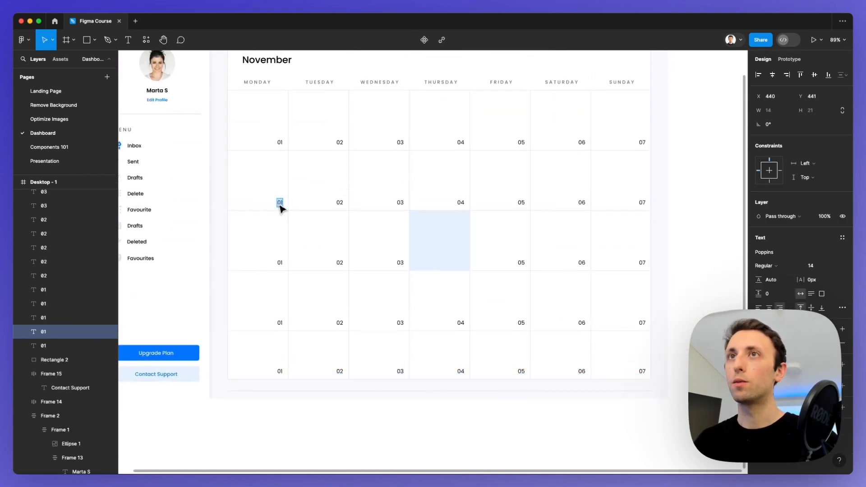
left_click(340, 203)
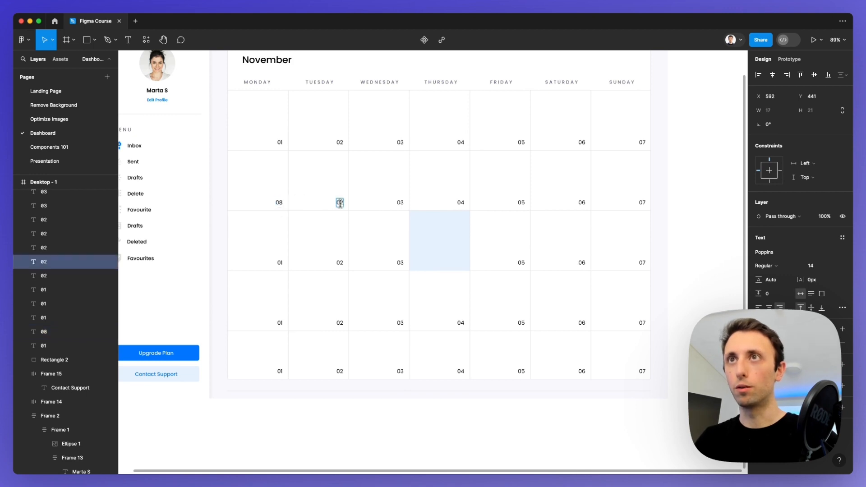
left_click(401, 203)
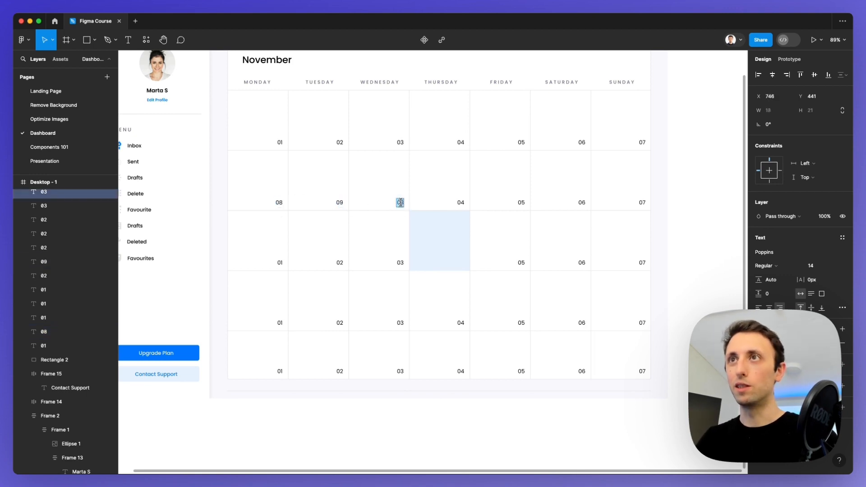
type("10")
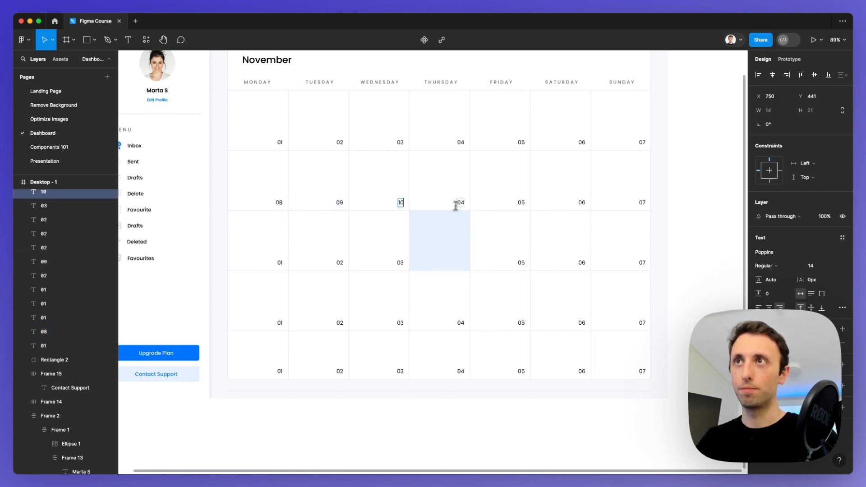
Step: Renumber the second-row days from Thursday to Sunday as 11, 12, 13 and 14
double_click(460, 203)
type("11")
double_click(523, 203)
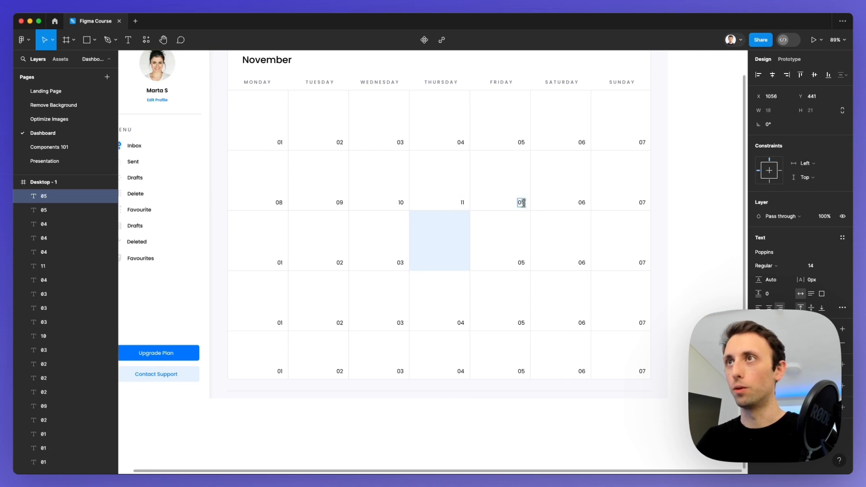
type("12")
double_click(581, 203)
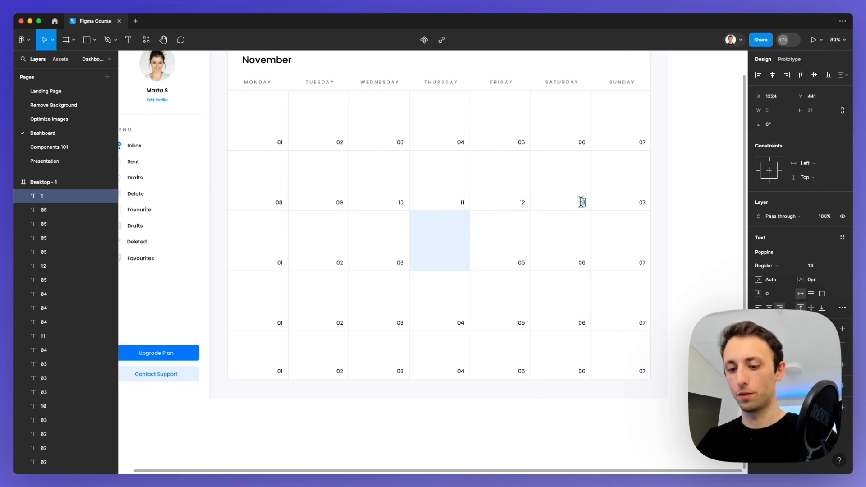
double_click(641, 203)
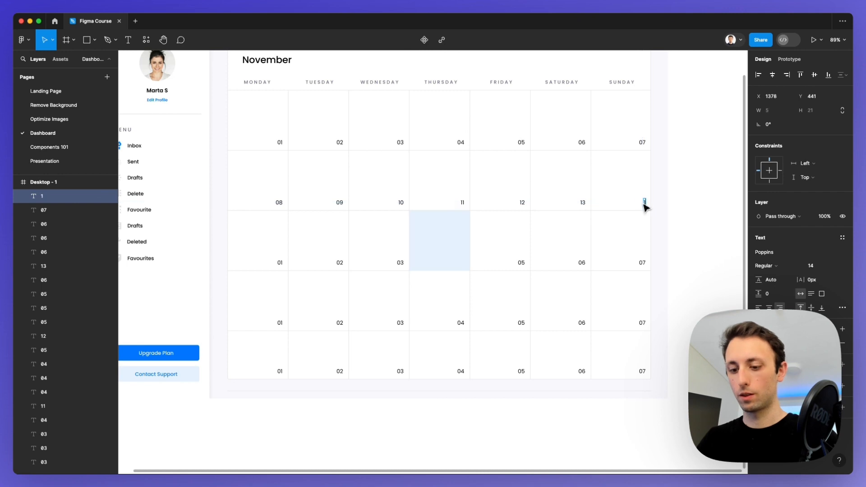
type("14")
Step: Renumber the third-row days for Monday, Tuesday and Wednesday as 15, 16 and 17
double_click(279, 264)
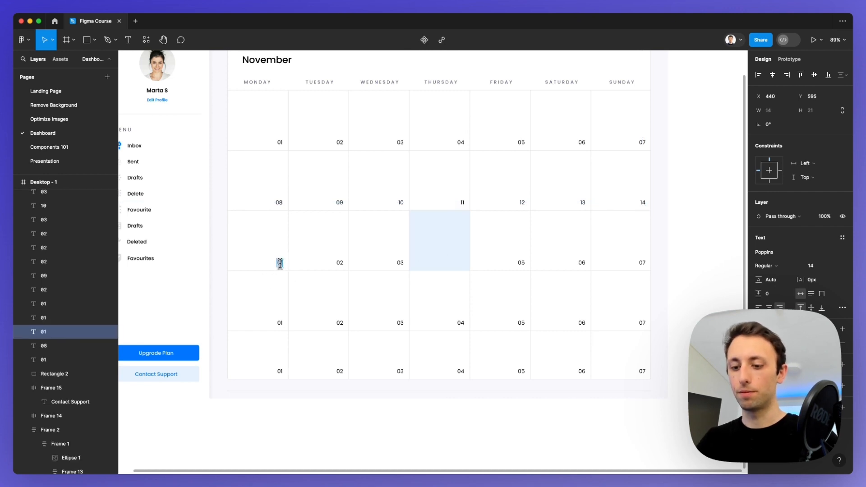
type("15")
double_click(339, 263)
type("1")
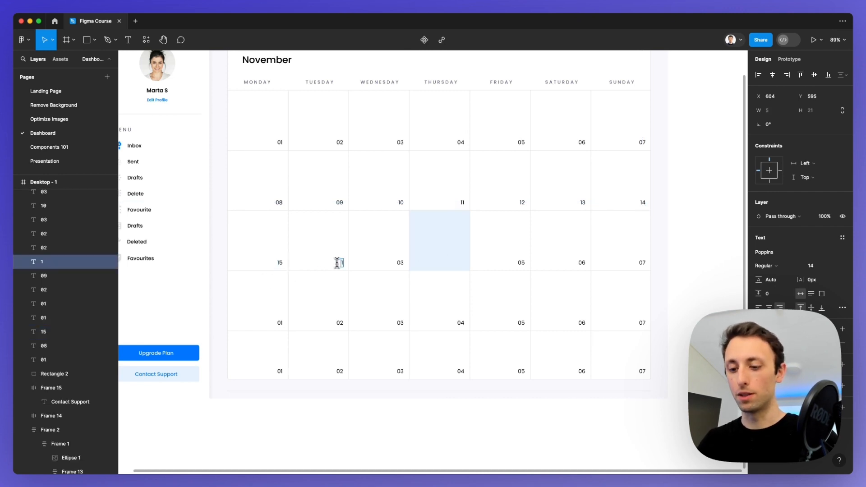
type("6")
double_click(400, 263)
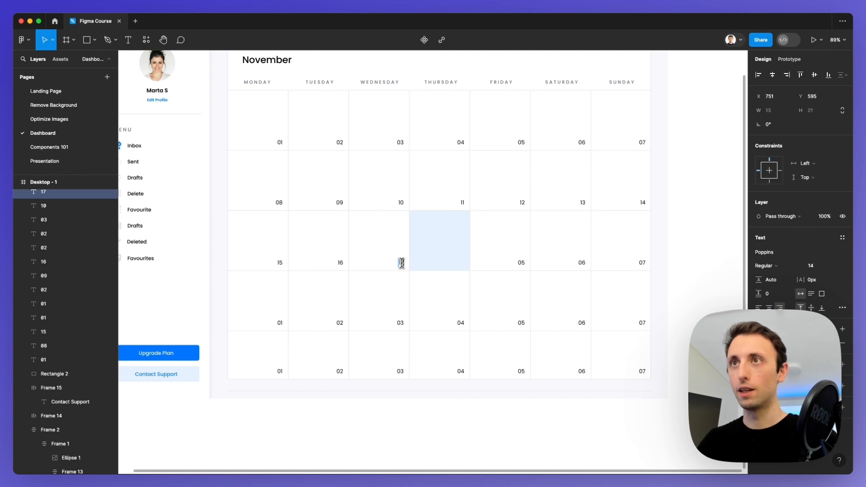
Step: Send the light blue highlight rectangle backward in the layer order until it sits behind the third-row Thursday number
left_click(440, 245)
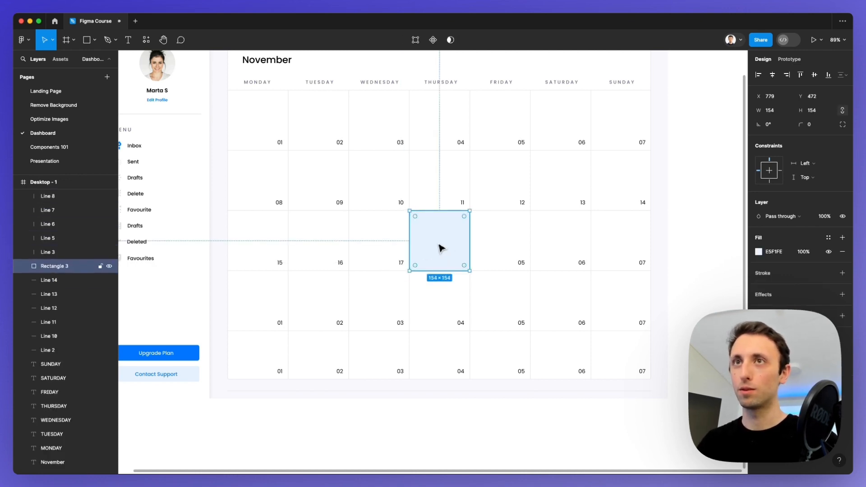
key("super+bracketleft")
key("super+bracketleft")
key("super+bracketleft")
key("super+bracketleft")
key("super+bracketleft")
key("super+bracketleft")
key("super+bracketleft")
key("super+bracketleft")
key("super+bracketleft")
key("super+bracketleft")
key("super+bracketleft")
key("super+bracketleft")
key("super+bracketleft")
key("super+bracketleft")
key("super+bracketleft")
key("super+bracketleft")
key("super+bracketleft")
key("super+bracketleft")
key("super+bracketleft")
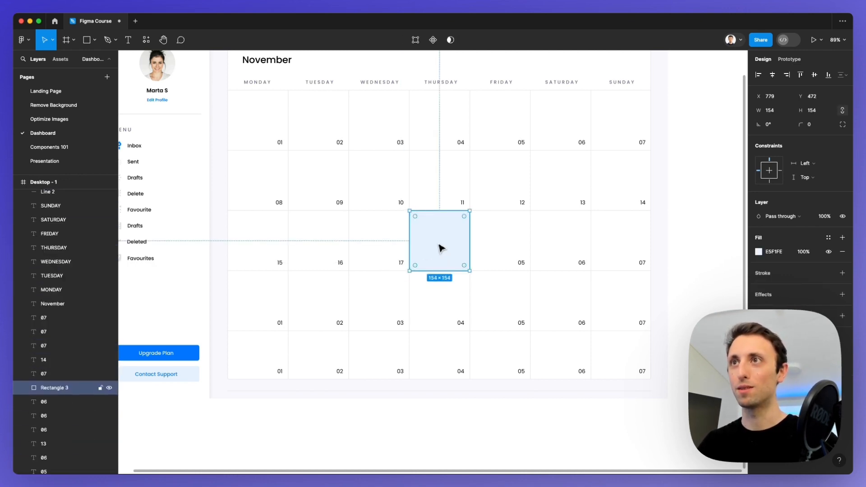
key("super+bracketleft")
key("super+bracketleft")
key("super+bracketleft")
key("super+bracketleft")
key("super+bracketleft")
key("super+bracketleft")
key("super+bracketleft")
key("super+bracketleft")
key("super+bracketleft")
key("super+bracketleft")
key("super+bracketleft")
key("super+bracketleft")
key("super+bracketleft")
key("super+bracketleft")
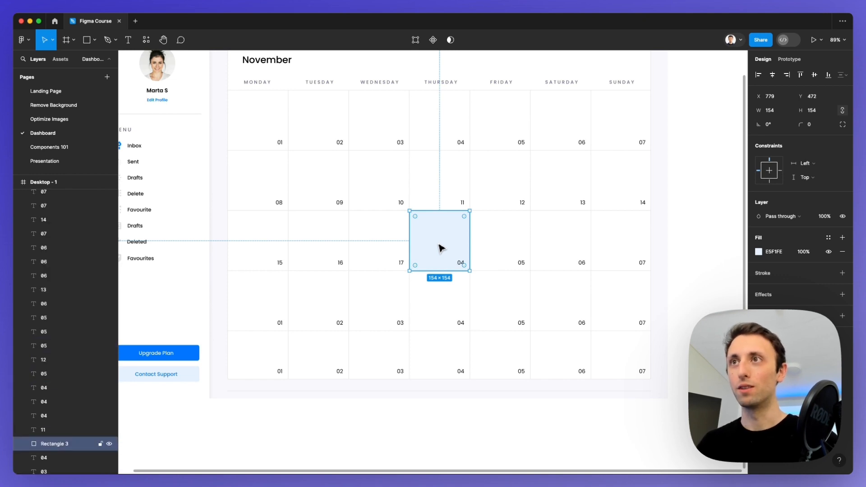
Step: Renumber the third-row days from Thursday to Sunday as 18, 19, 20 and 21
left_click(461, 264)
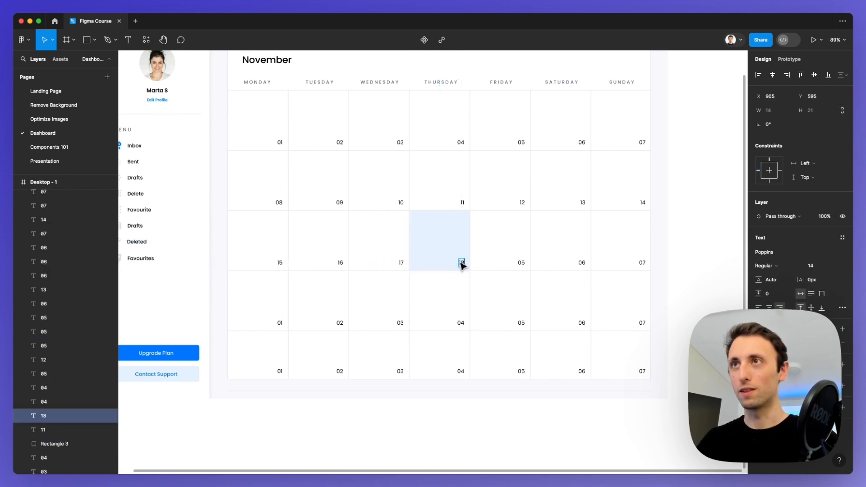
double_click(522, 263)
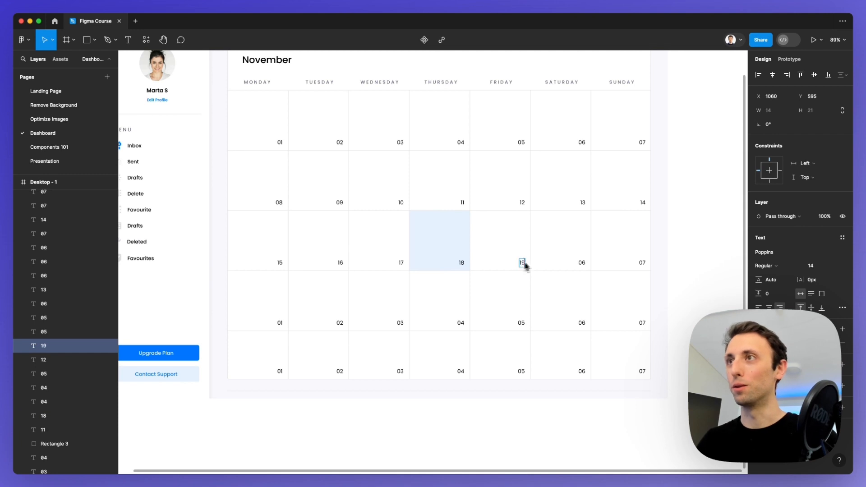
double_click(581, 262)
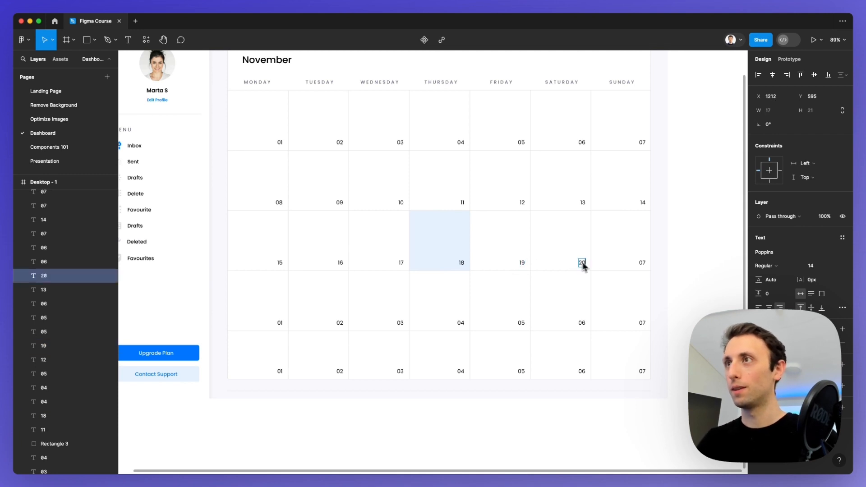
double_click(642, 263)
type("21")
Step: Renumber the fourth-row days for Monday, Tuesday and Wednesday as 22, 23 and 24
double_click(280, 322)
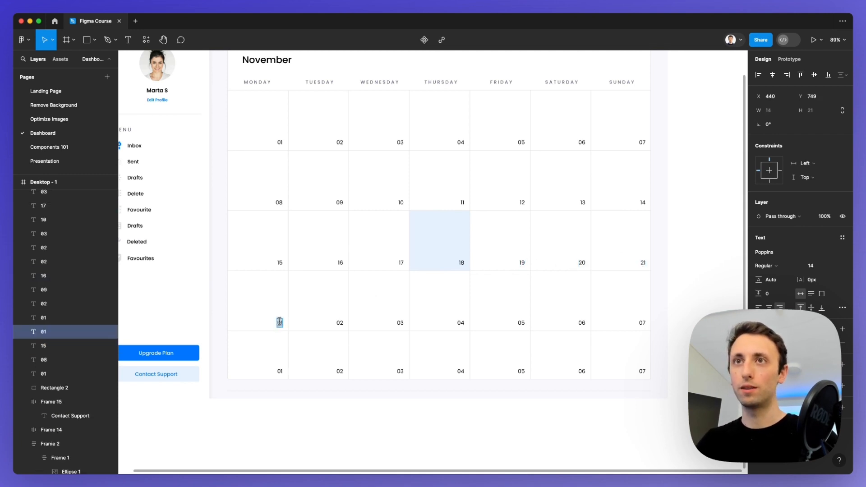
type("22")
double_click(339, 322)
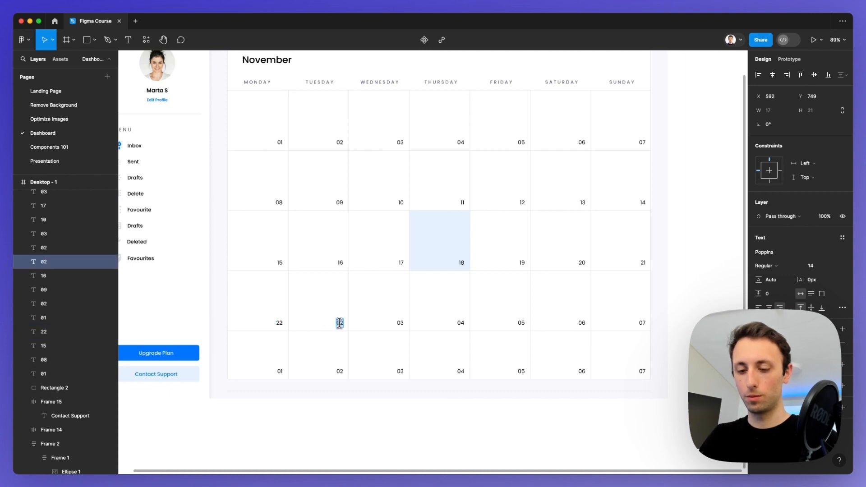
double_click(400, 322)
type("2")
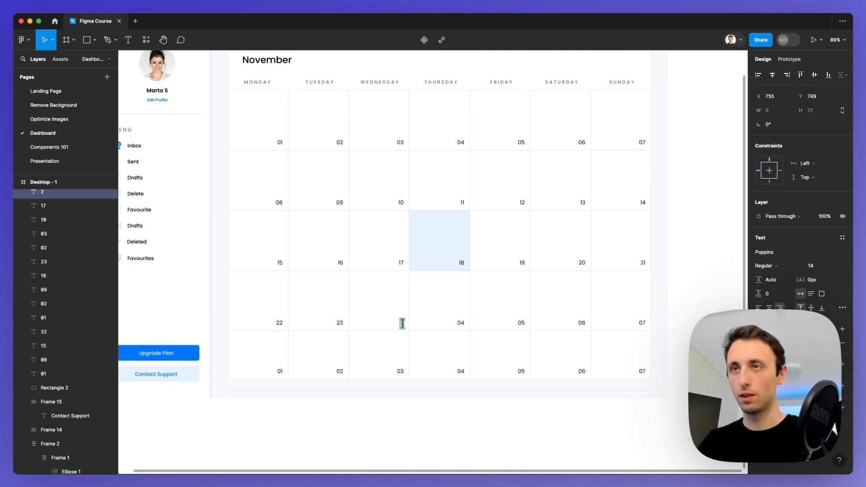
type("4")
Step: Renumber the fourth-row days from Thursday to Sunday as 25, 26, 27 and 28
double_click(461, 323)
type("25")
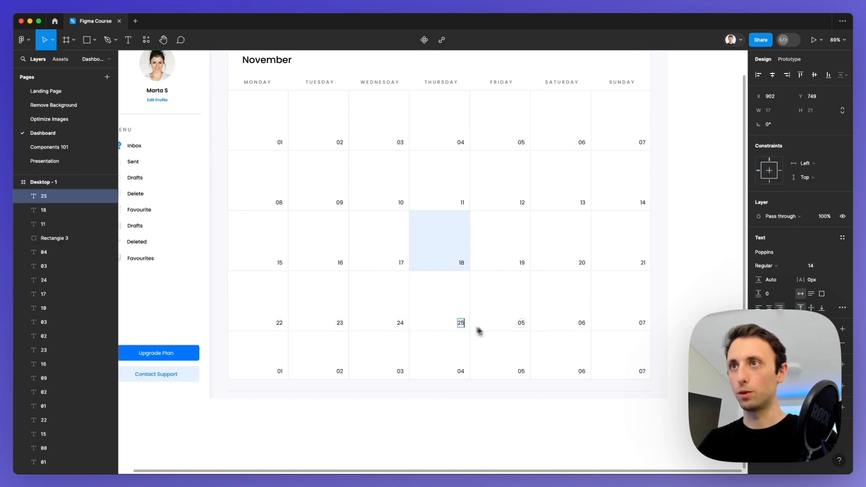
double_click(522, 323)
type("26")
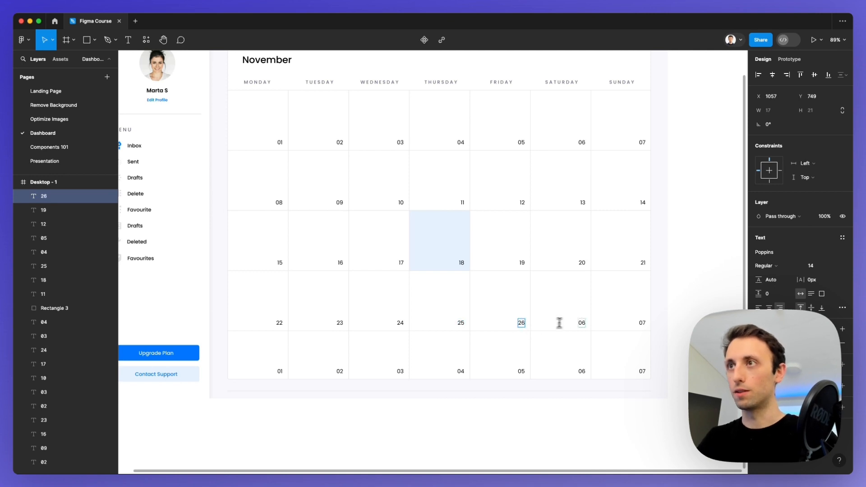
double_click(582, 323)
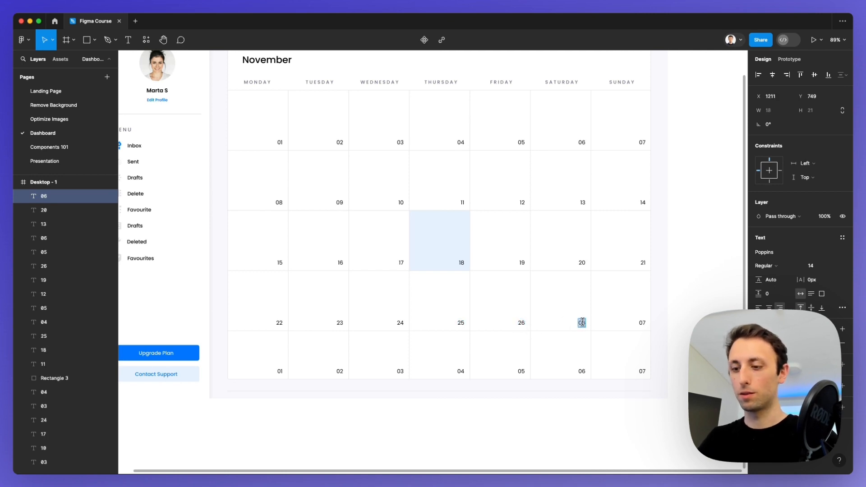
double_click(642, 323)
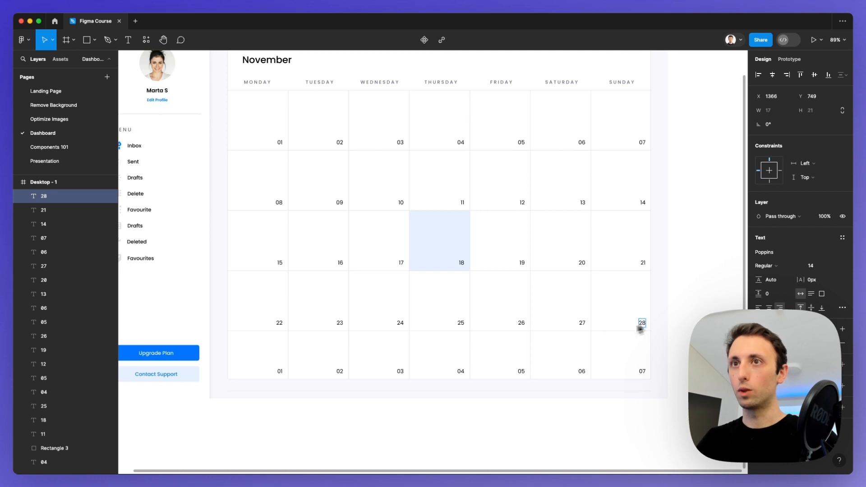
type("28")
Step: Renumber the fifth-row days for Monday and Tuesday as 29 and 30
double_click(280, 371)
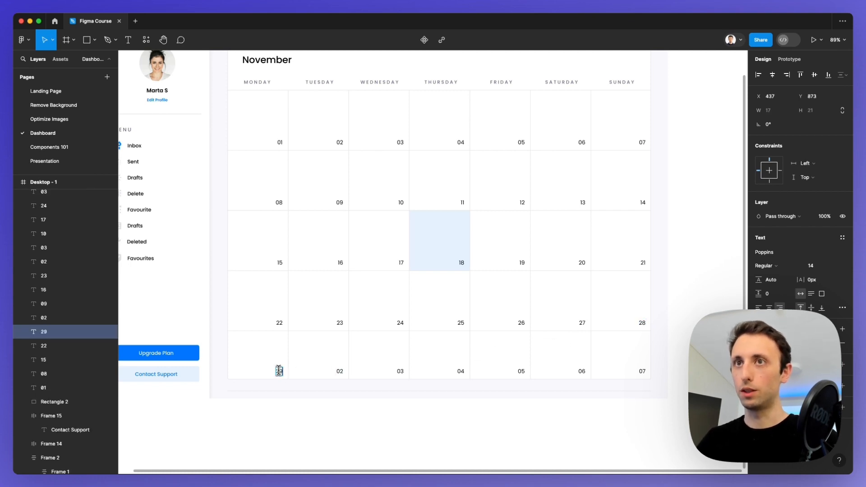
double_click(340, 371)
scroll(341, 372, "up", 3)
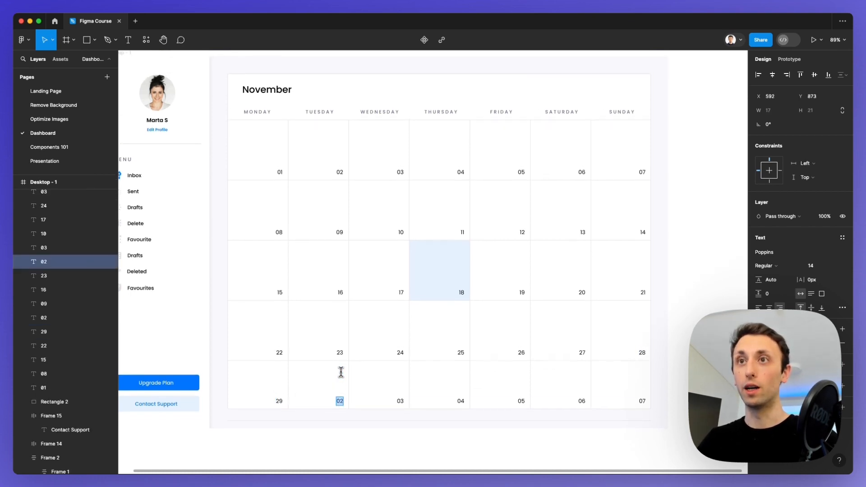
scroll(341, 372, "down", 2)
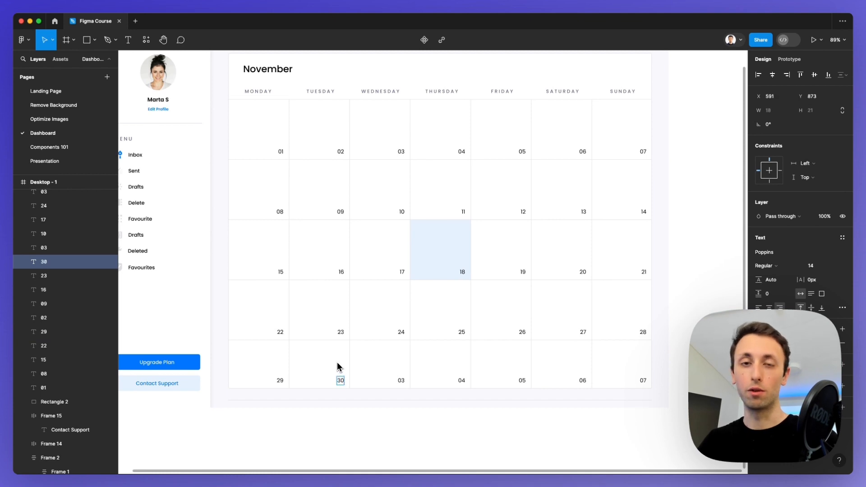
Step: Renumber the fifth-row days from Wednesday to Sunday as 01, 02, 03, 04 and 05
double_click(401, 381)
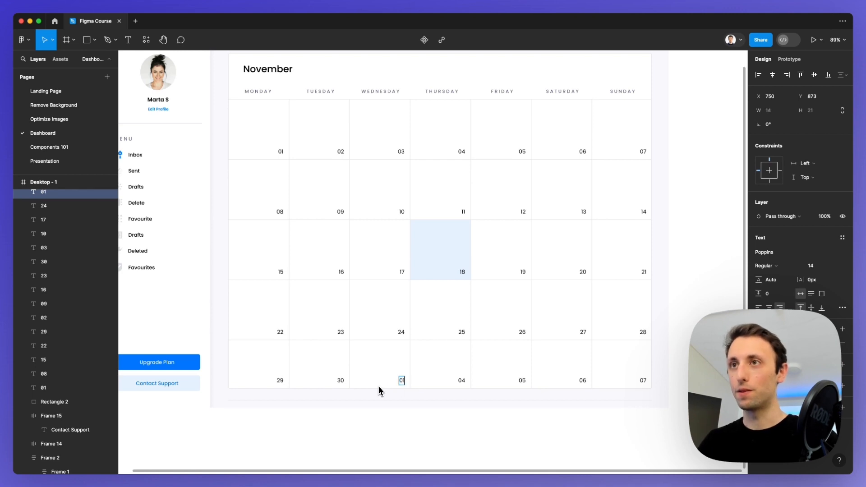
double_click(462, 382)
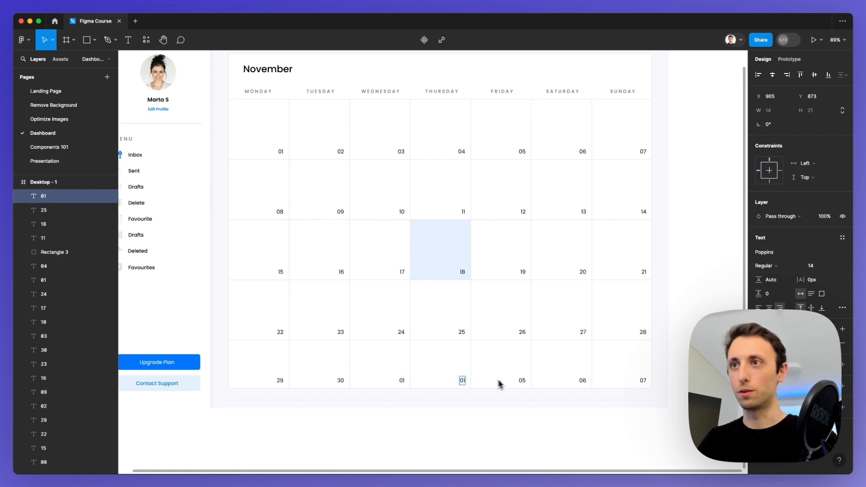
double_click(523, 383)
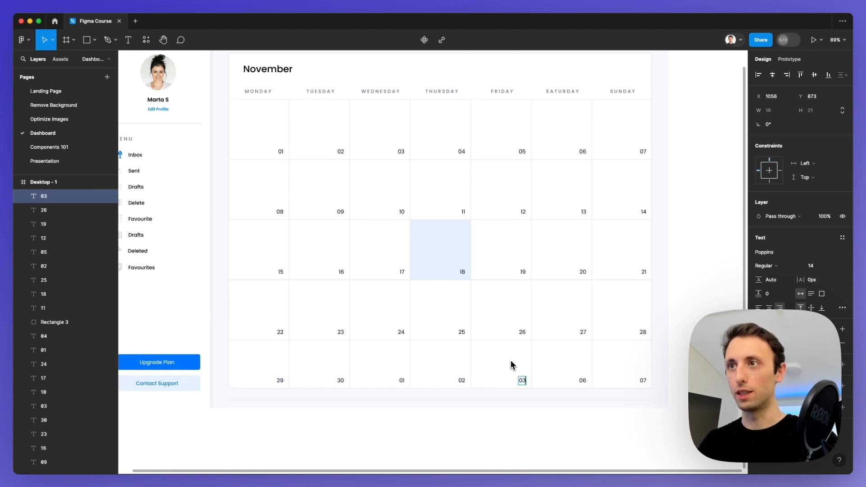
double_click(582, 381)
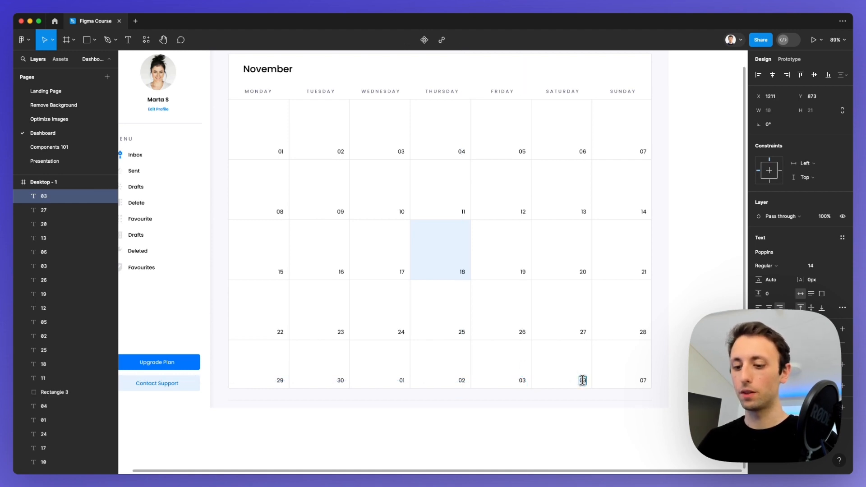
type("04")
scroll(582, 381, "right", 3)
double_click(571, 381)
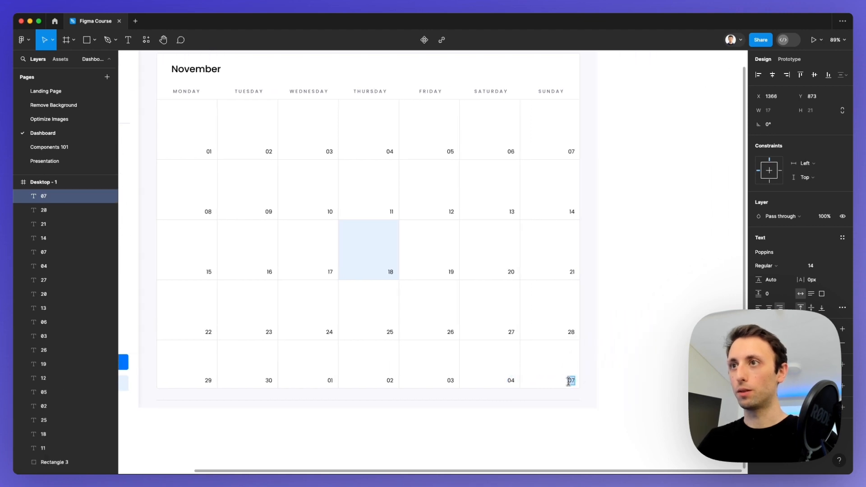
left_click(627, 338)
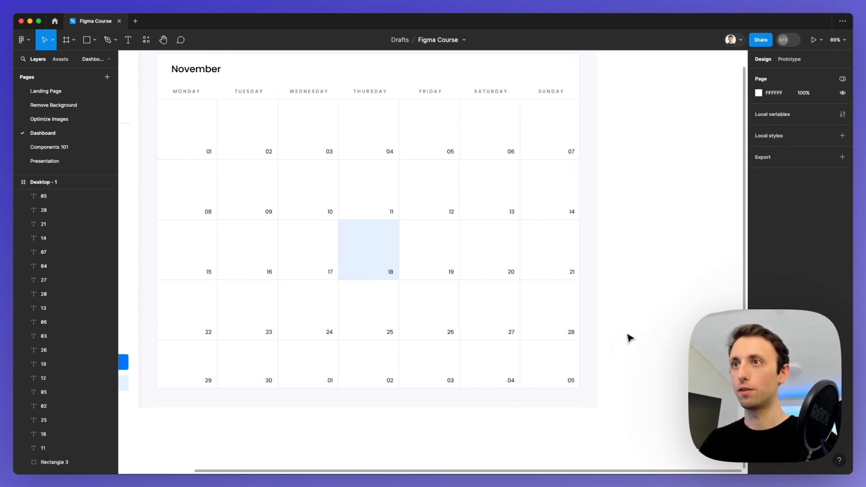
Step: Duplicate the highlight rectangle into the fifth row and stretch it to 774 × 124 over the Wednesday to Sunday cells
scroll(625, 338, "down", 2)
left_click(402, 260)
left_click_drag(403, 260, 350, 366)
left_click_drag(371, 393, 581, 384)
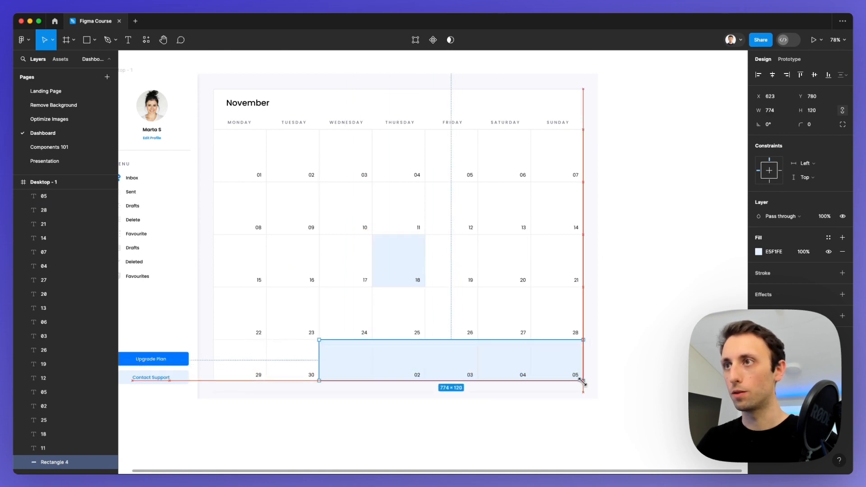
scroll(578, 384, "up", 5)
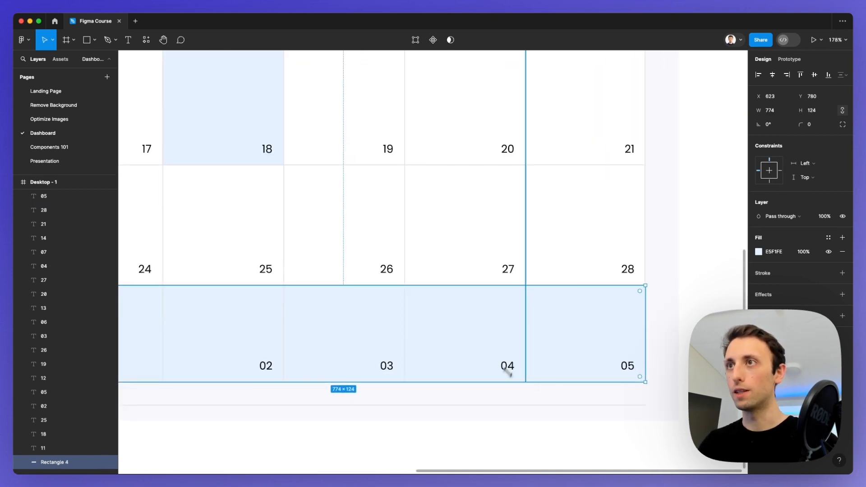
Step: Fill the fifth-row rectangle with the grid lines' grey E3E3E3 and set its layer opacity to 30%
key("i")
left_click(527, 284)
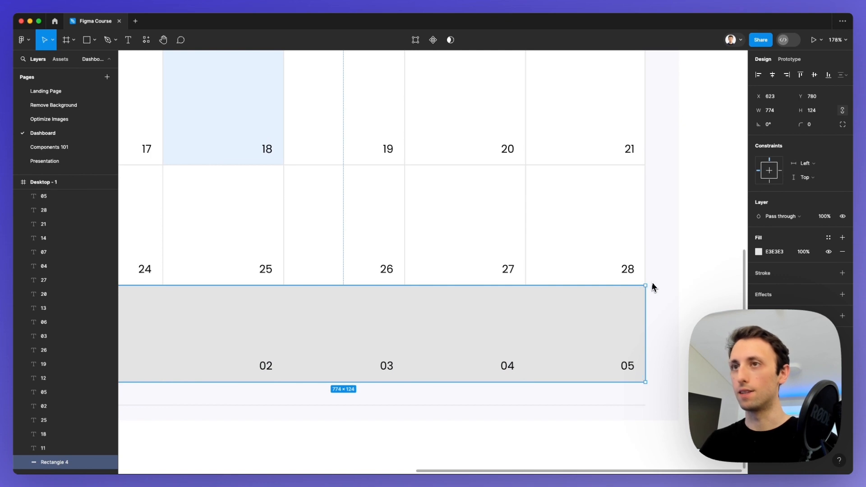
key("3")
scroll(636, 289, "down", 5)
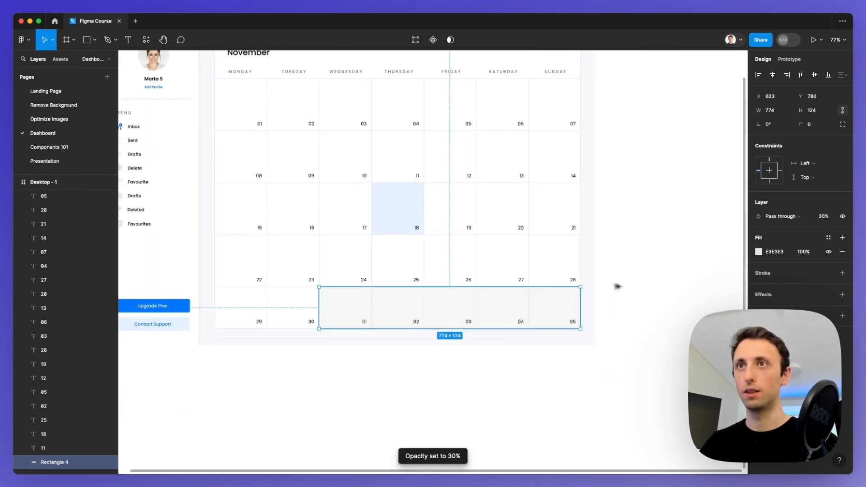
left_click(644, 286)
scroll(643, 282, "down", 1)
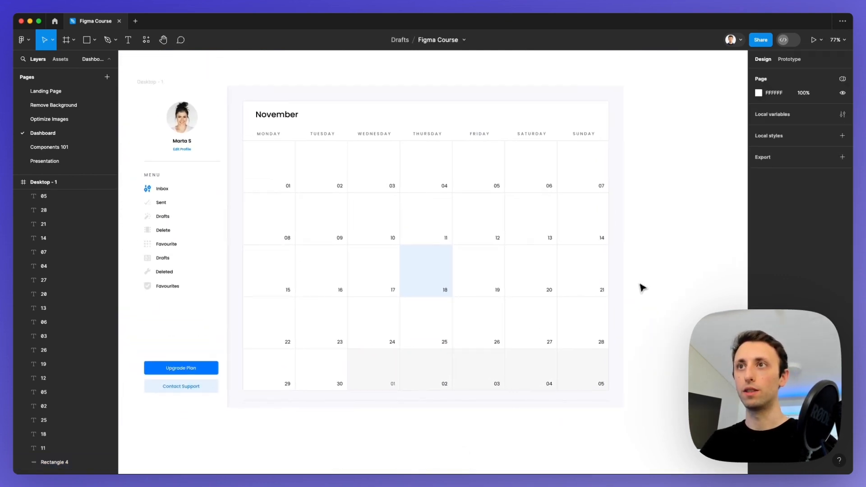
Step: Add an inside stroke of weight 2 to the highlighted day 18 cell in the Upgrade Plan button's blue, 0276FE
left_click(414, 271)
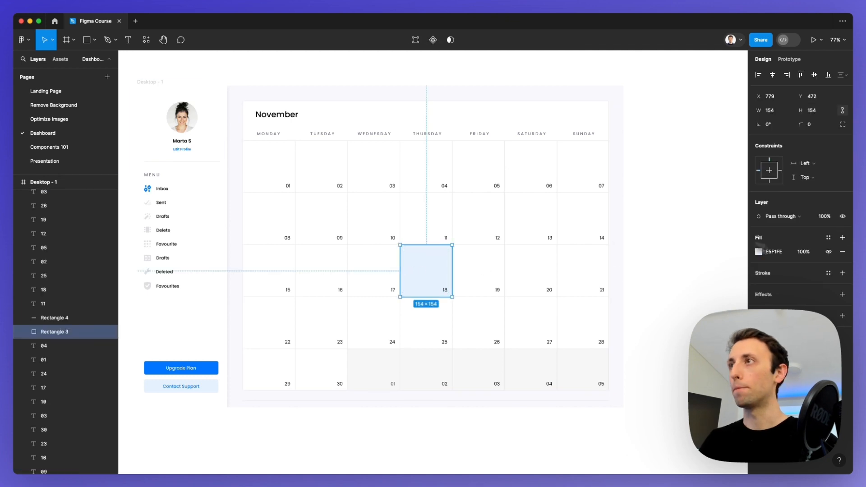
left_click(759, 287)
left_click(656, 370)
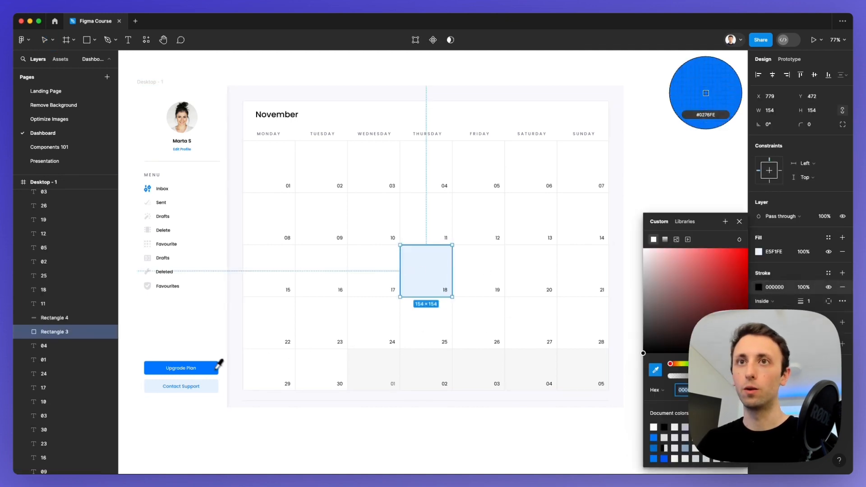
left_click(181, 367)
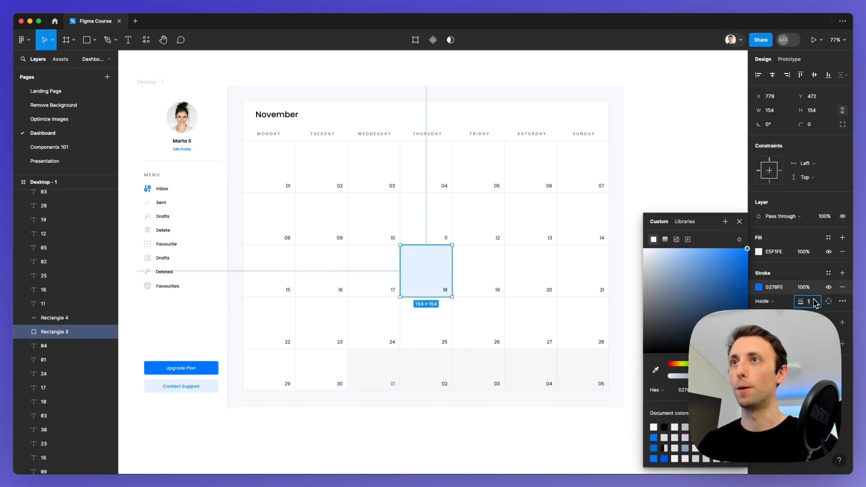
left_click(815, 303)
type("2")
Step: Shorten the highlighted day 18 rectangle from its bottom edge to a height of 153
scroll(433, 285, "up", 5)
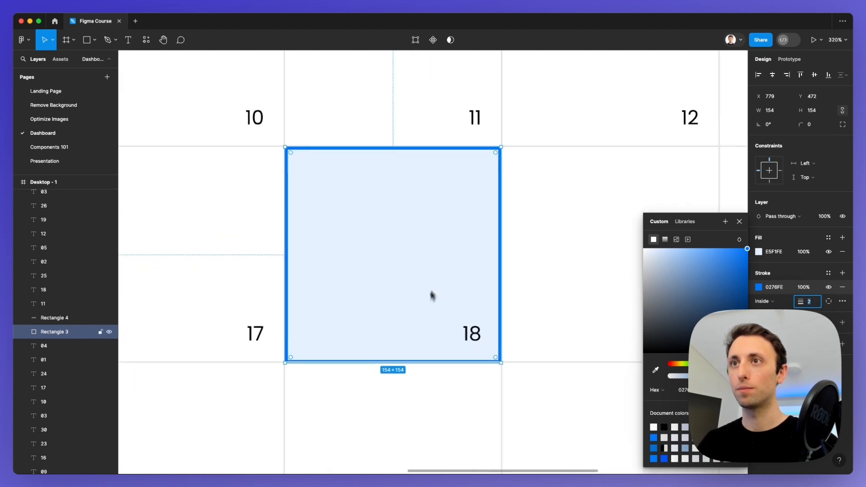
left_click_drag(405, 362, 405, 361)
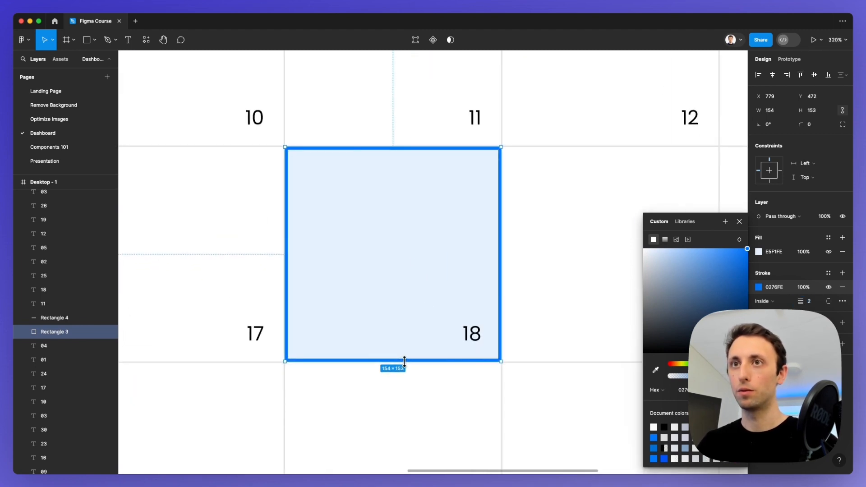
scroll(404, 362, "down", 10)
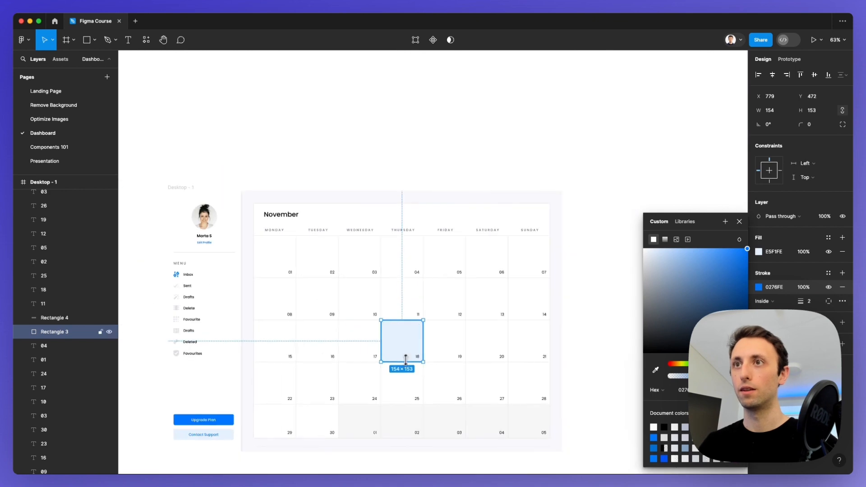
scroll(412, 340, "up", 3)
scroll(553, 228, "down", 2)
left_click(664, 171)
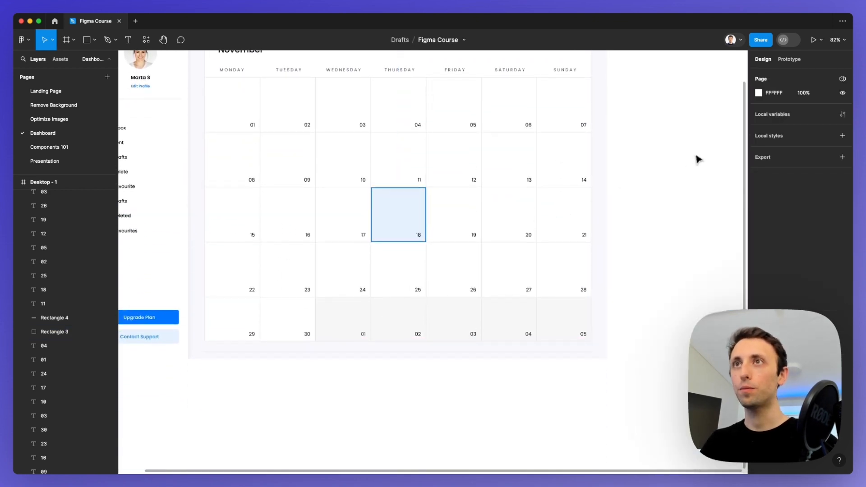
scroll(481, 175, "up", 2)
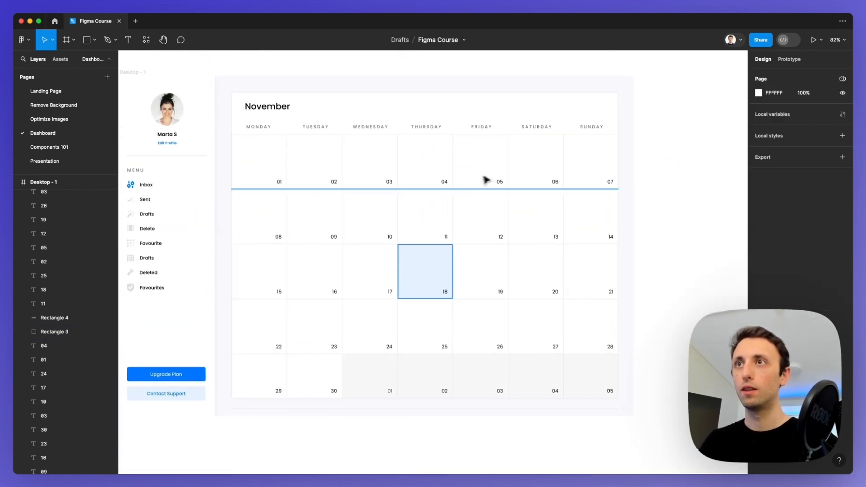
Step: Recolour the highlighted day's number 18 with the blue sampled from the Upgrade Plan button
left_click(445, 292)
key("i")
left_click(201, 375)
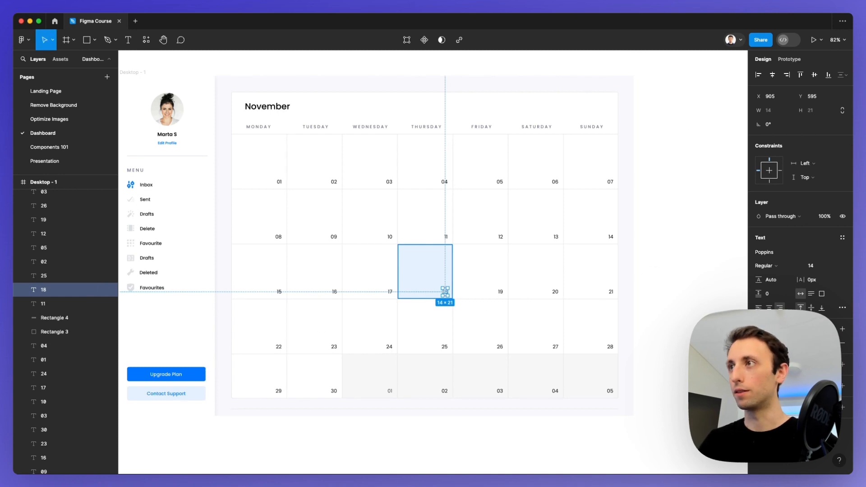
left_click(776, 266)
left_click(775, 276)
left_click(718, 248)
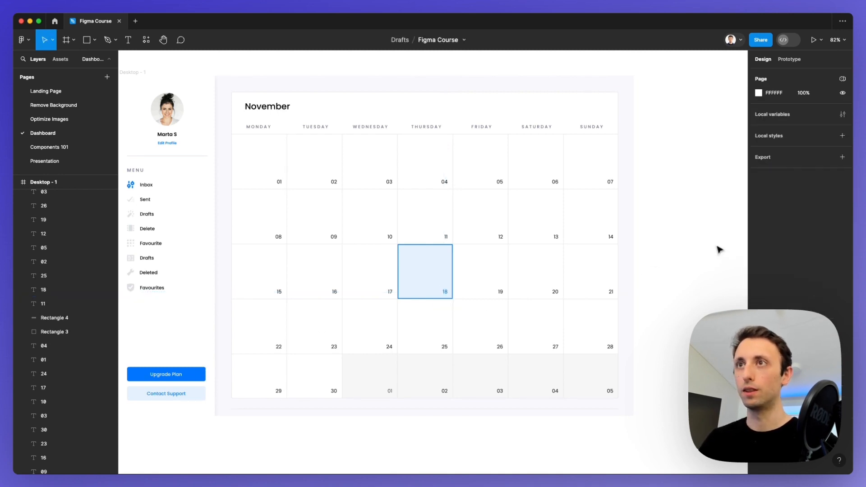
Step: Set the stroke weight of the highlighted day 18 rectangle to 1.5
scroll(718, 249, "down", 1)
scroll(718, 249, "down", 1)
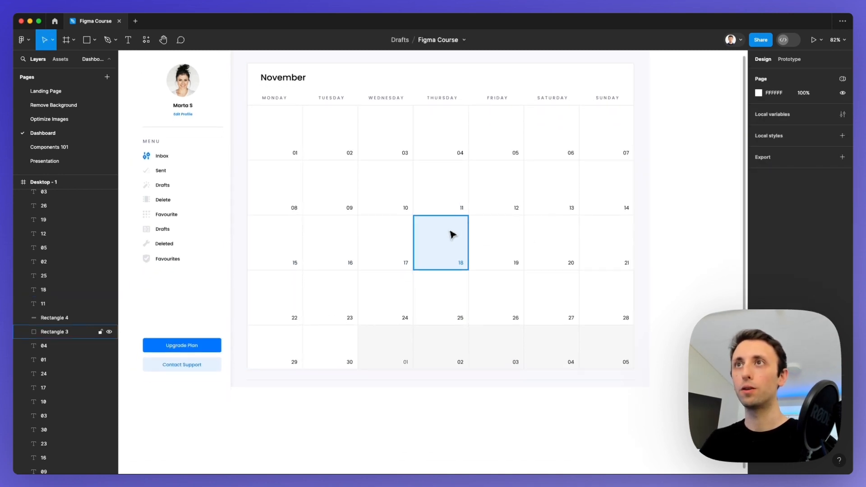
scroll(453, 235, "up", 1)
left_click(452, 253)
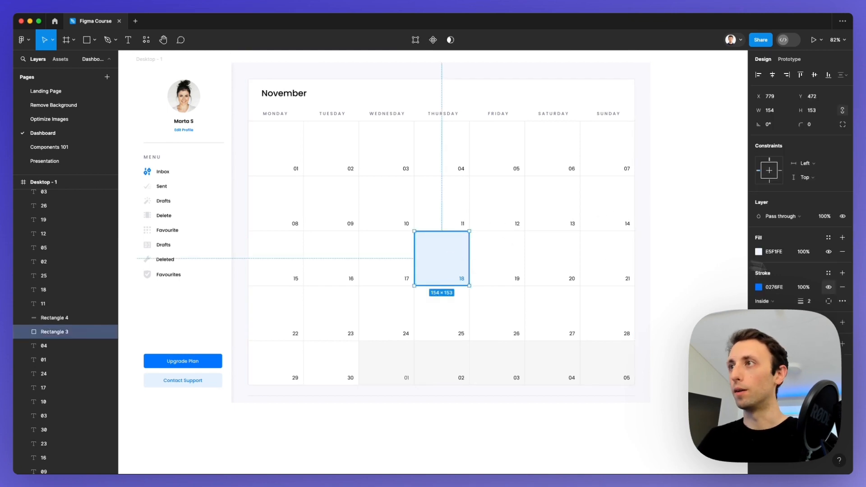
left_click(813, 305)
key("Return")
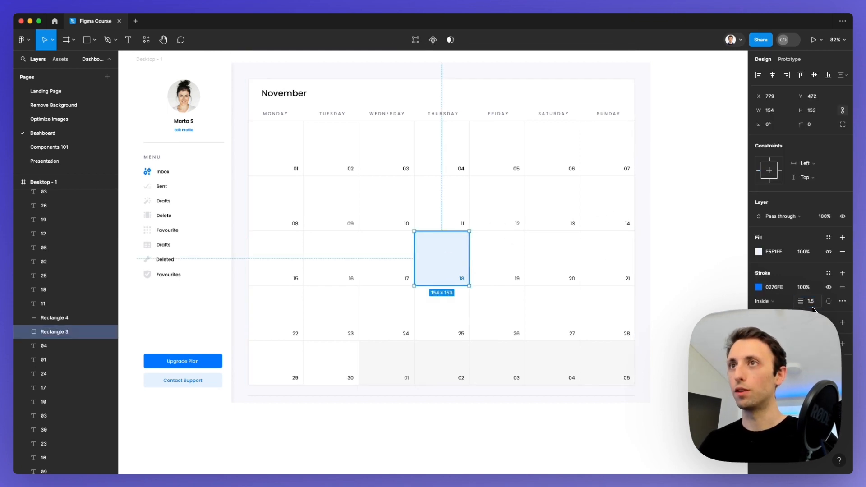
left_click(745, 254)
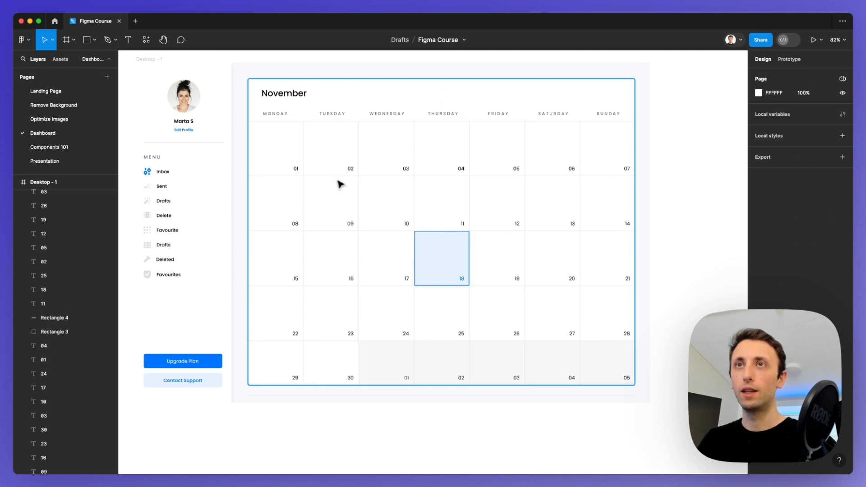
Step: Draw a 578 × 31 event bar across the second row from Monday to Thursday and round its corners to 7
key("r")
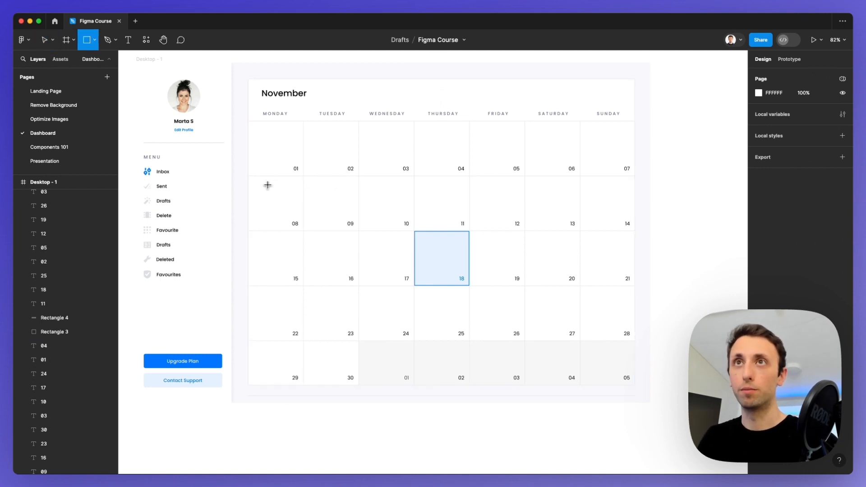
left_click_drag(260, 183, 463, 197)
left_click_drag(260, 188, 257, 188)
left_click_drag(807, 122, 808, 126)
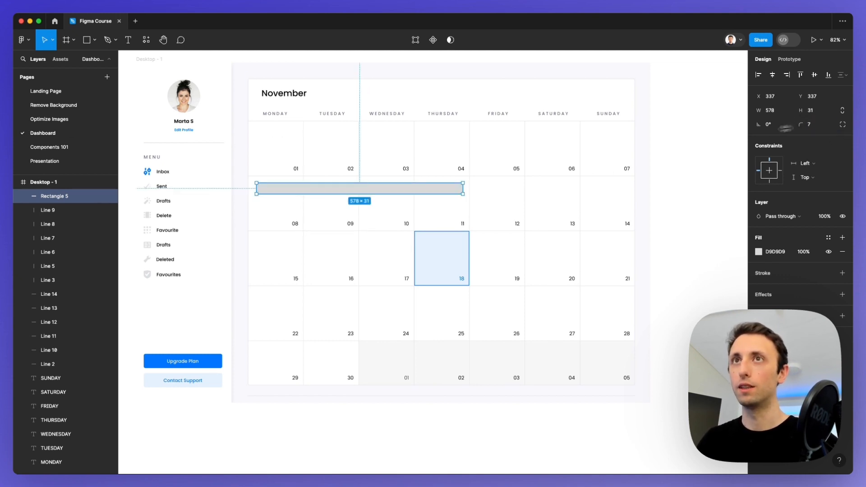
Step: Duplicate the 08 day label and place the copy on the grey event bar near its left end
scroll(250, 183, "up", 10, "ctrl")
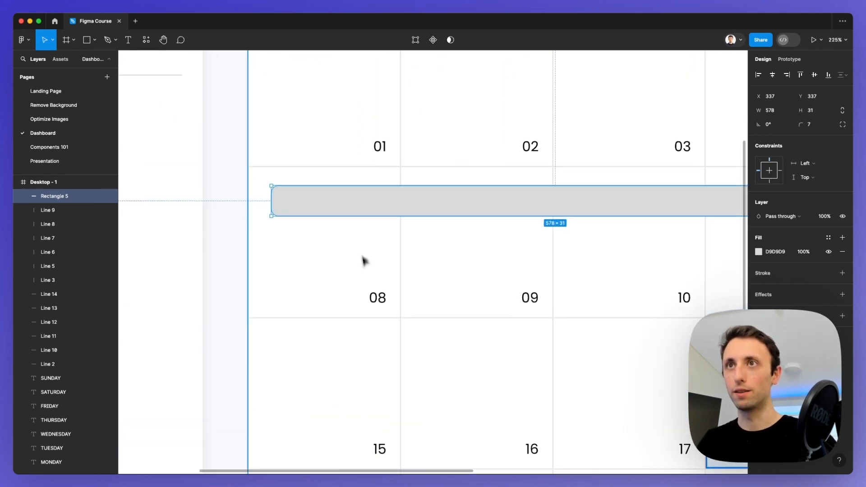
left_click(377, 299)
key("super+c")
left_click(331, 191)
key("super+v")
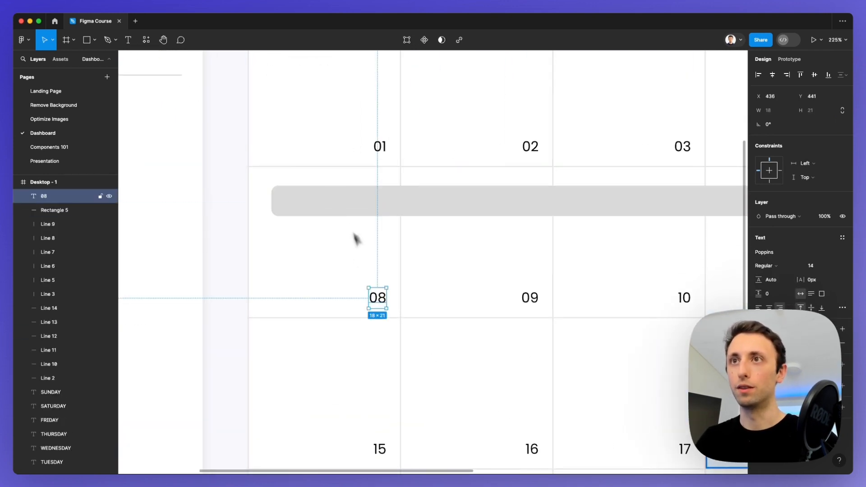
left_click_drag(377, 298, 309, 202)
Step: Replace the copied label's text with an event title made of a first name in the possessive and "Birthday Party"
double_click(306, 198)
type("E")
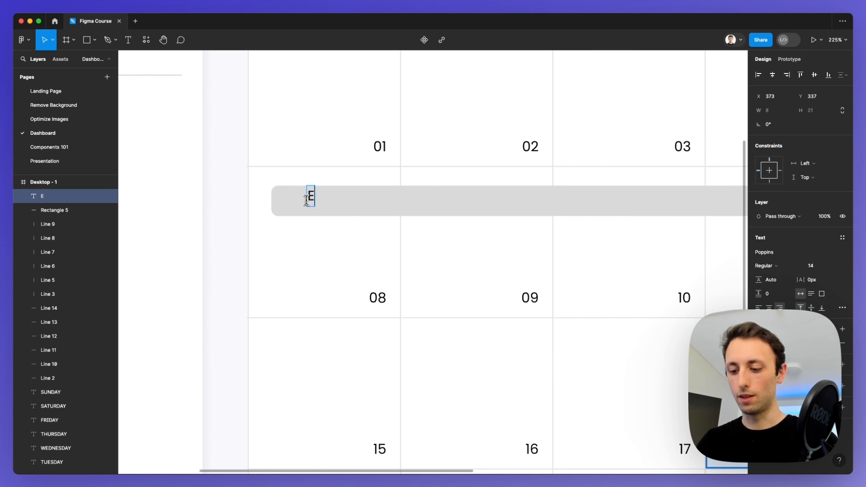
type("mily's Birthday")
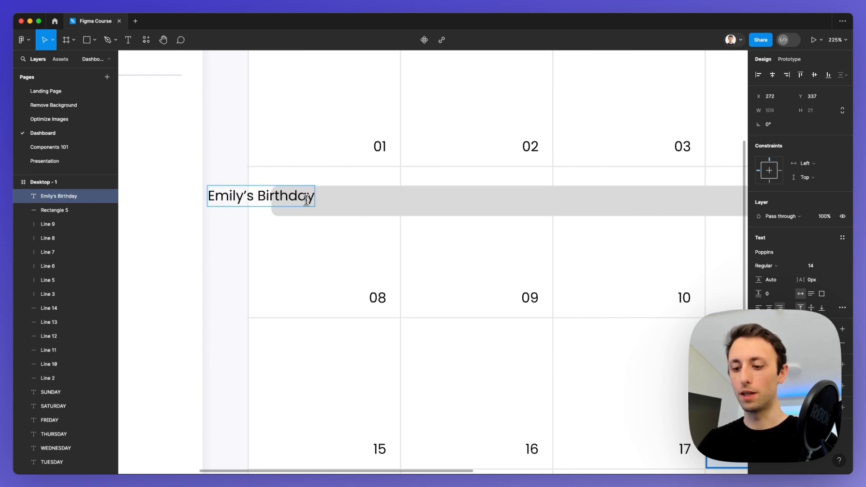
type(" Party")
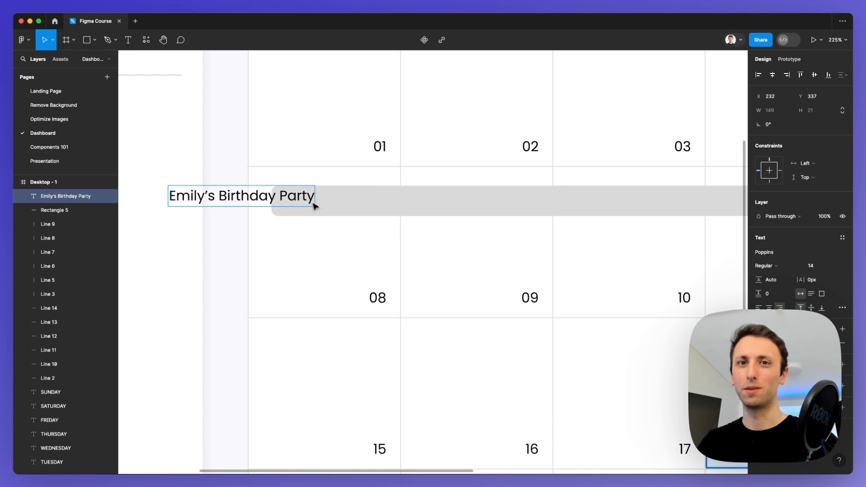
key("Escape")
Step: Move the birthday party title inside the left end of the event bar and set its font size to 12
left_click_drag(290, 213, 381, 209)
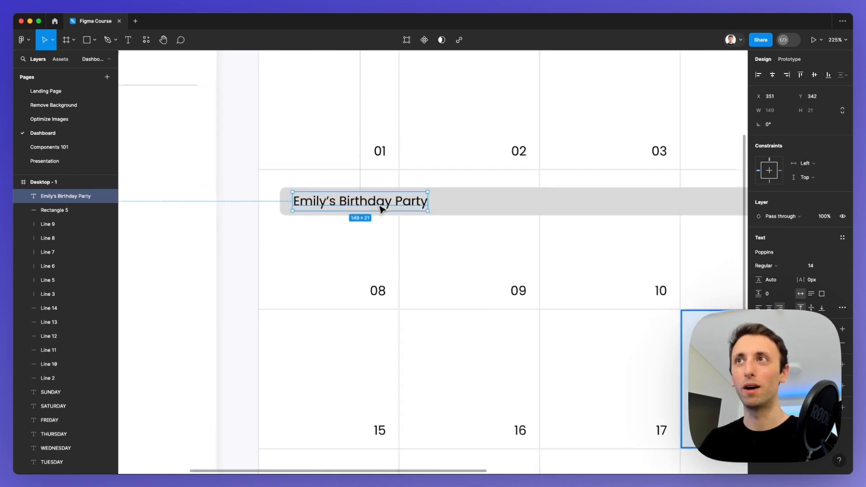
scroll(380, 209, "down", 5)
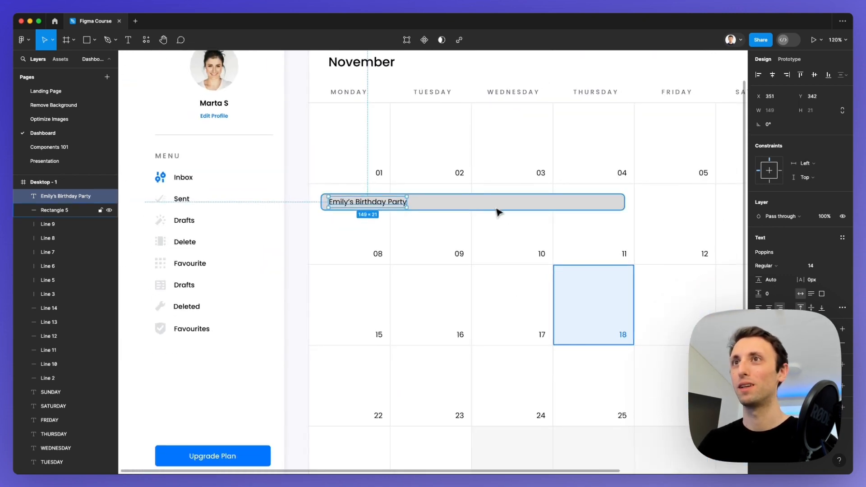
left_click(814, 267)
type("12")
key("Return")
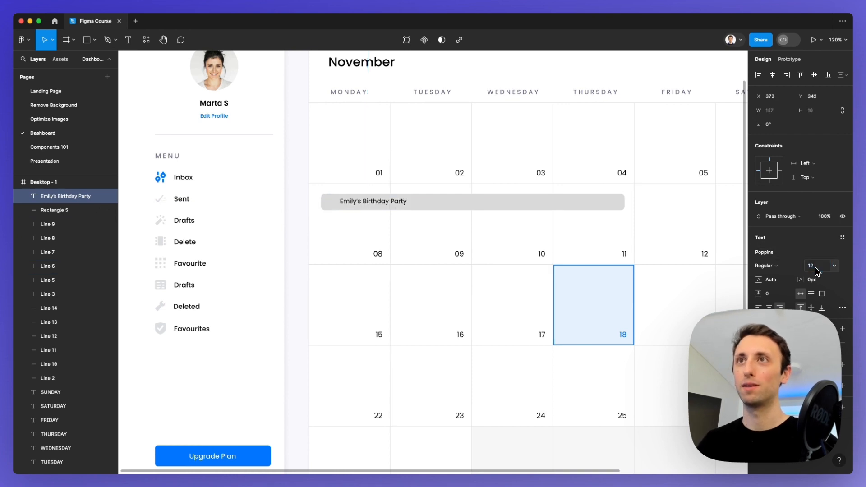
Step: Nudge the birthday party title down 2 px so it sits vertically centred in the event bar
key("Down")
key("Down")
scroll(378, 203, "up", 2)
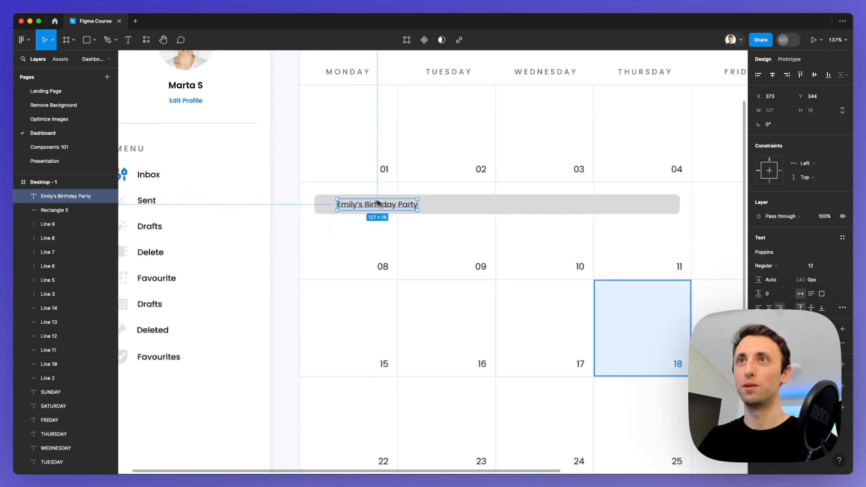
Step: Duplicate the birthday party title to the event bar's left end and replace the copy's text with the partying face emoji
scroll(379, 204, "up", 5)
left_click_drag(378, 231, 324, 228)
key("super+z")
key("Return")
key("ctrl+super+space")
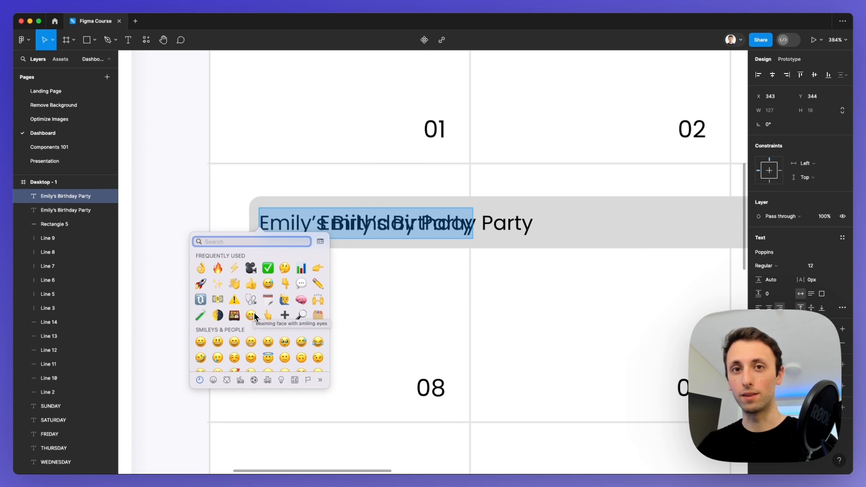
type("pa")
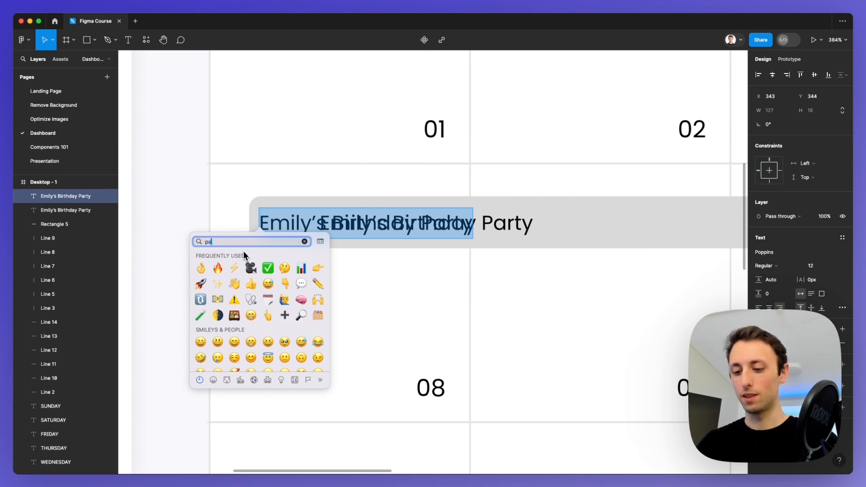
type("rty")
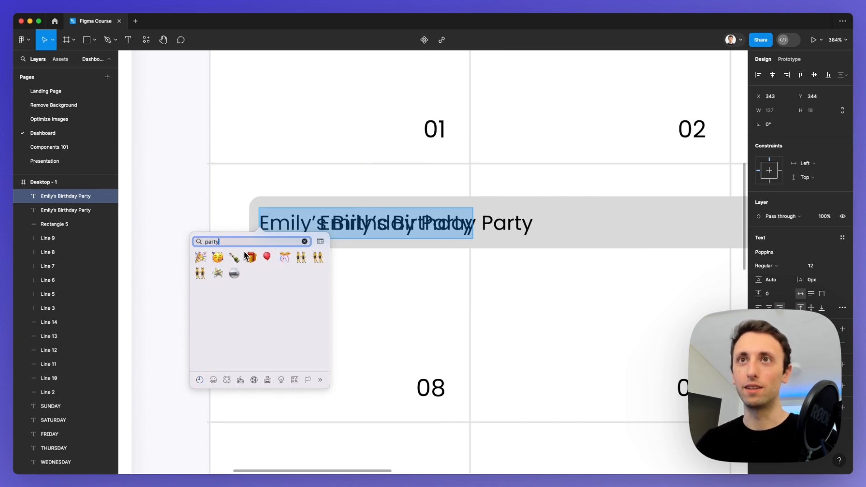
left_click(221, 261)
key("Escape")
Step: Scale the party emoji up to size 17 and fill the event bar with an orange sampled from the emoji
left_click_drag(471, 222, 290, 225)
key("k")
left_click(296, 222)
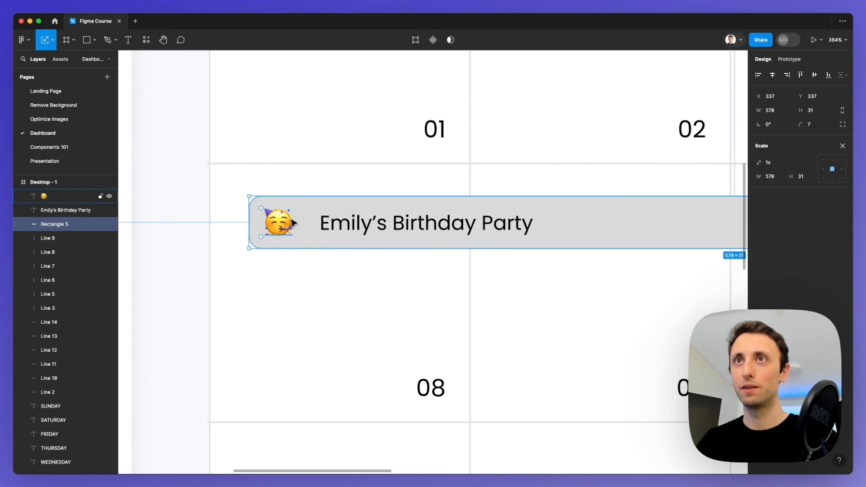
key("i")
left_click(287, 223)
scroll(286, 222, "down", 5)
Step: Try a white text colour sampled from the calendar on the birthday party title and undo the colour change
left_click(351, 228)
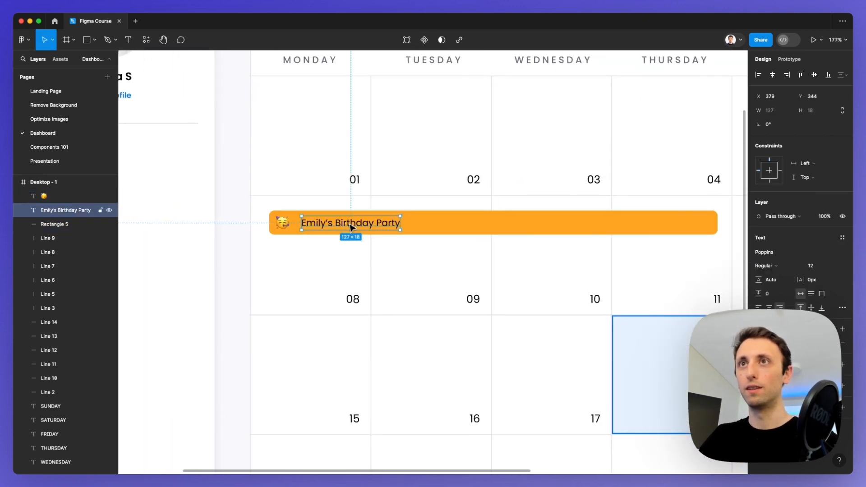
key("i")
left_click(316, 168)
scroll(341, 201, "down", 3)
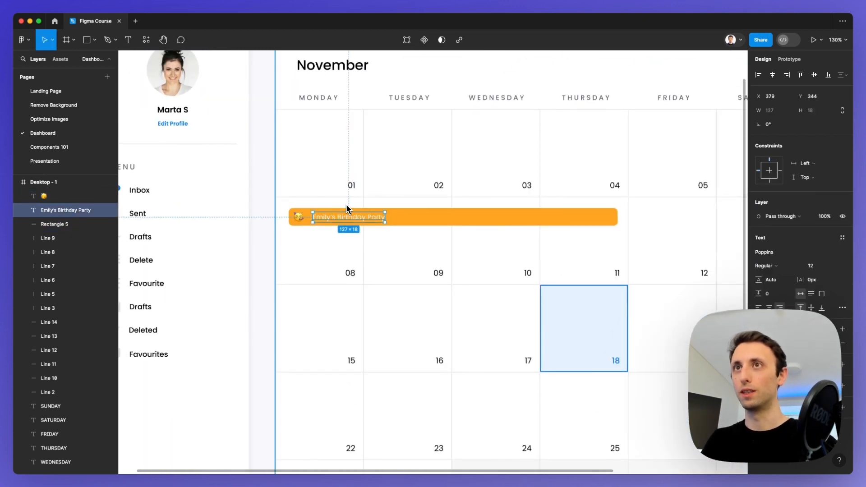
left_click(412, 218)
left_click(365, 220)
key("super+z")
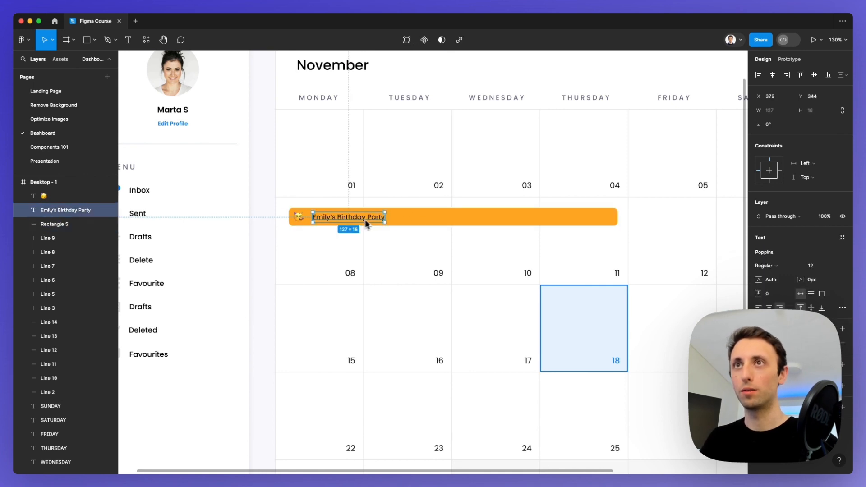
Step: Change the event bar's fill to the saturated yellow FFD600
left_click(366, 223)
left_click(774, 252)
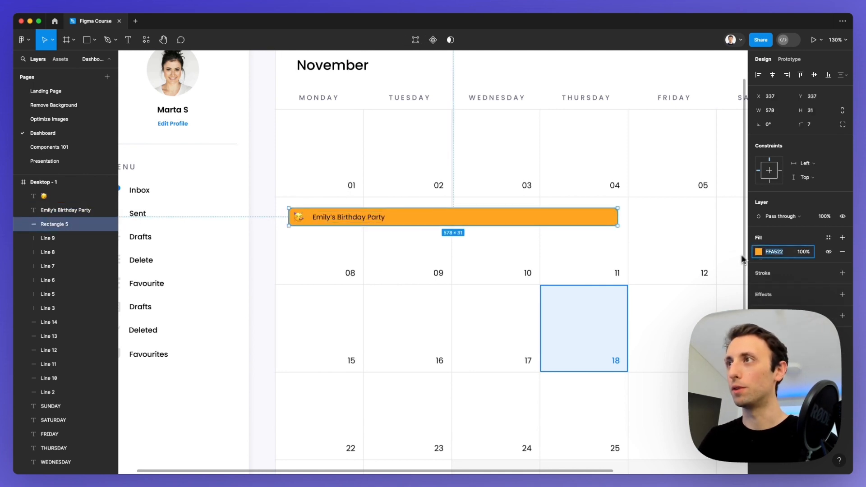
left_click(759, 253)
left_click_drag(735, 249, 792, 220)
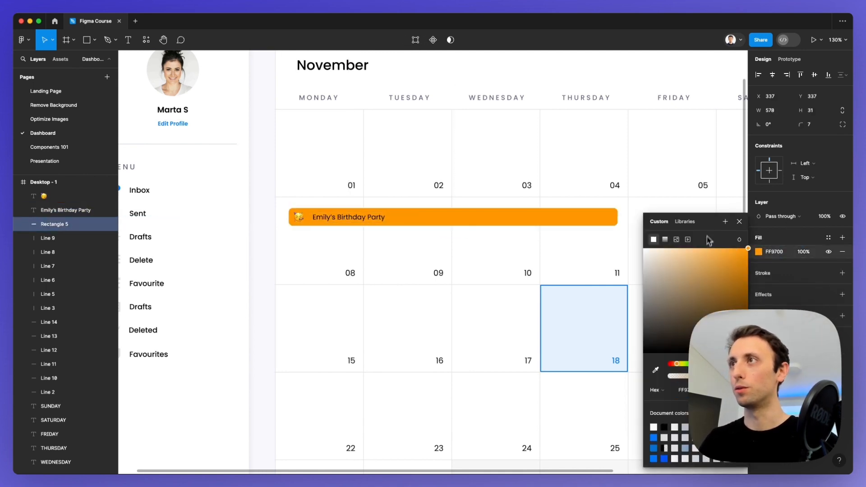
left_click_drag(708, 228, 232, 168)
left_click(204, 305)
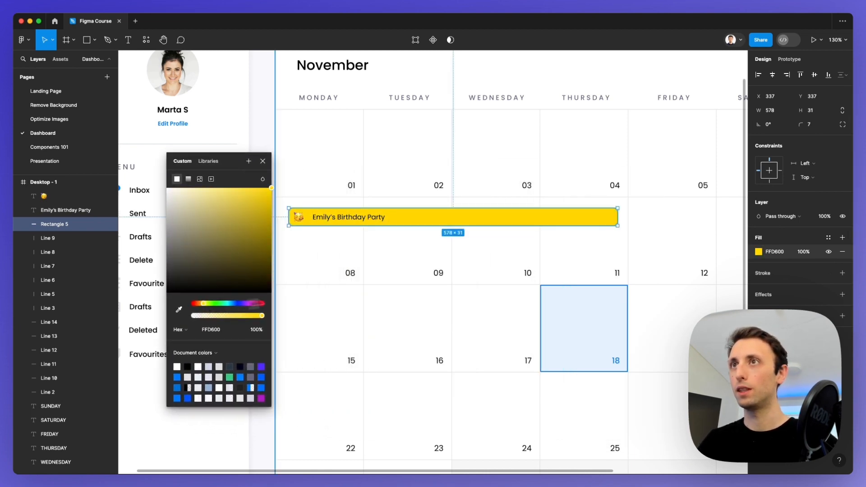
scroll(379, 288, "down", 5)
key("Escape")
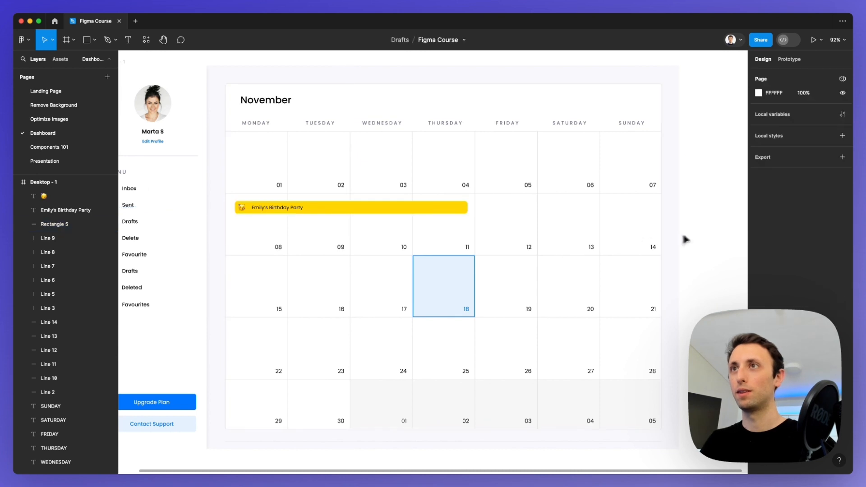
Step: Shorten the yellow event bar to a width of 427 so it ends within the Wednesday column
left_click_drag(462, 208, 409, 209)
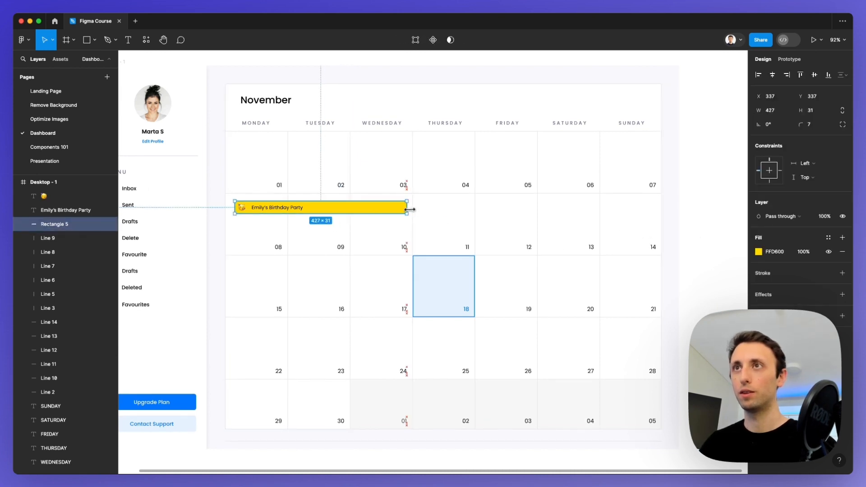
scroll(406, 209, "down", 3)
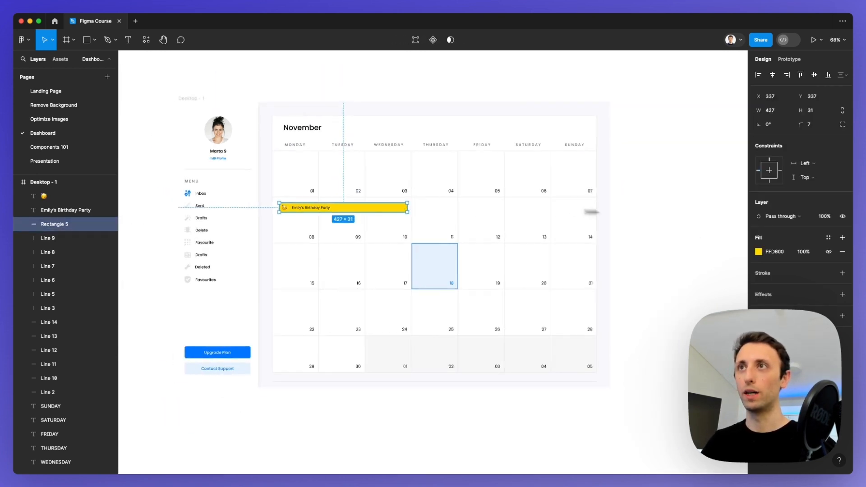
key("Escape")
Step: Set the birthday party title's font weight to Medium
left_click(286, 208)
scroll(289, 209, "up", 3)
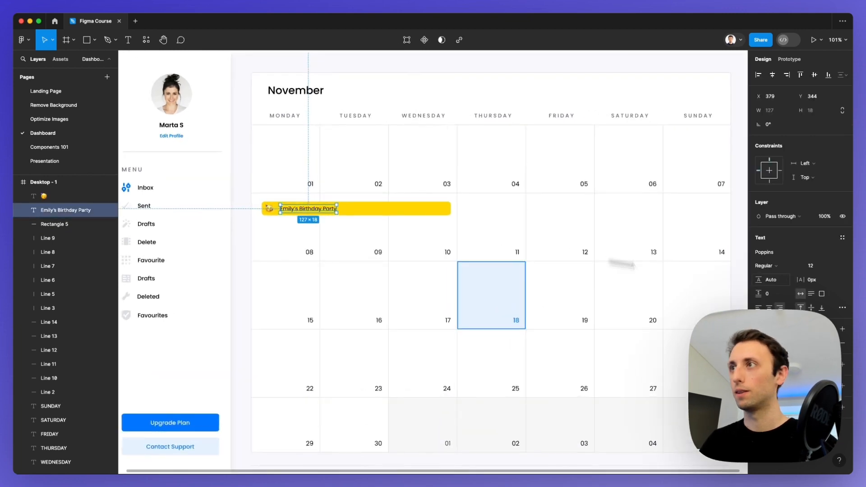
left_click(774, 265)
left_click(779, 276)
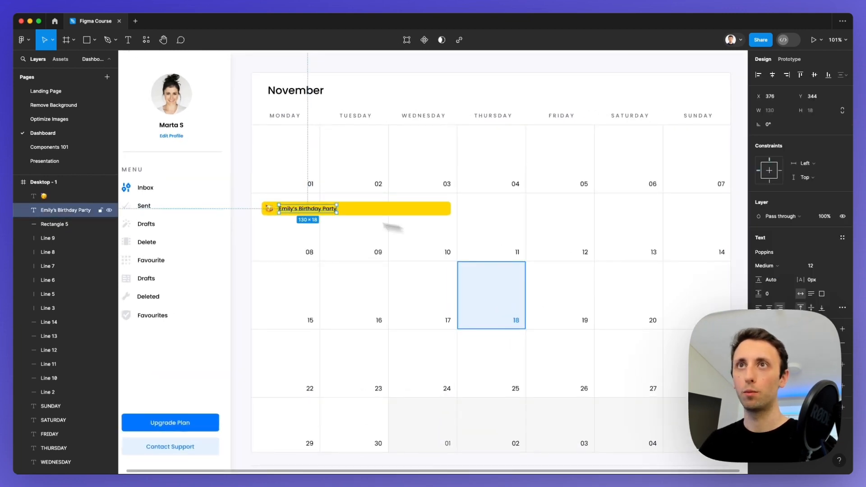
Step: Group the emoji and title in a horizontal auto layout and combine it with the yellow bar into one auto layout frame
left_click(271, 210, "shift")
key("shift+a")
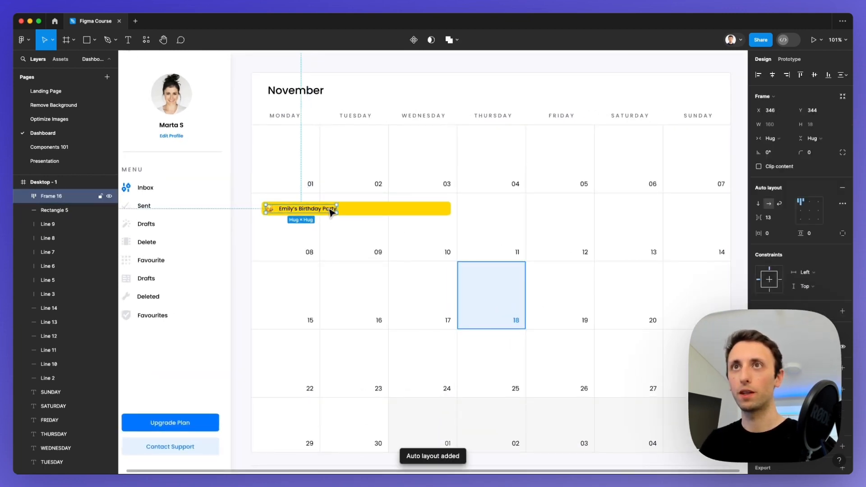
left_click_drag(346, 208, 451, 208)
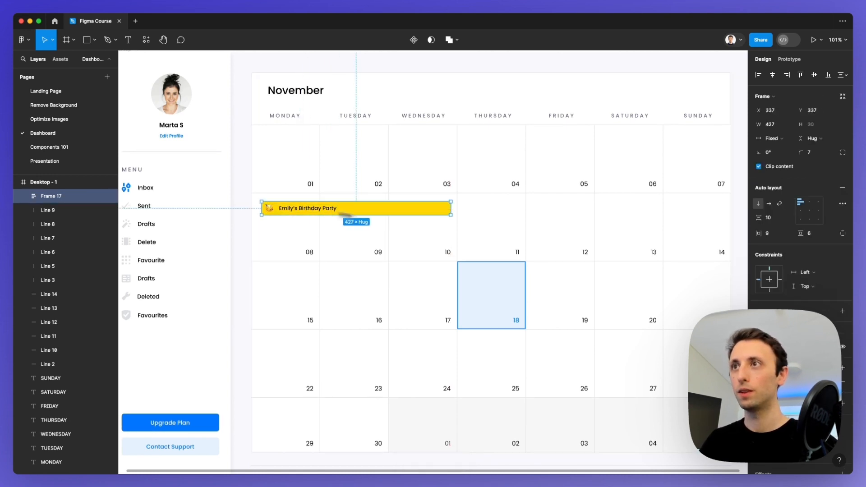
Step: Duplicate the yellow event bar into the fourth calendar row starting on Tuesday 23 and shorten the copy to a width of 275
left_click_drag(331, 212, 612, 283)
left_click_drag(605, 280, 396, 347)
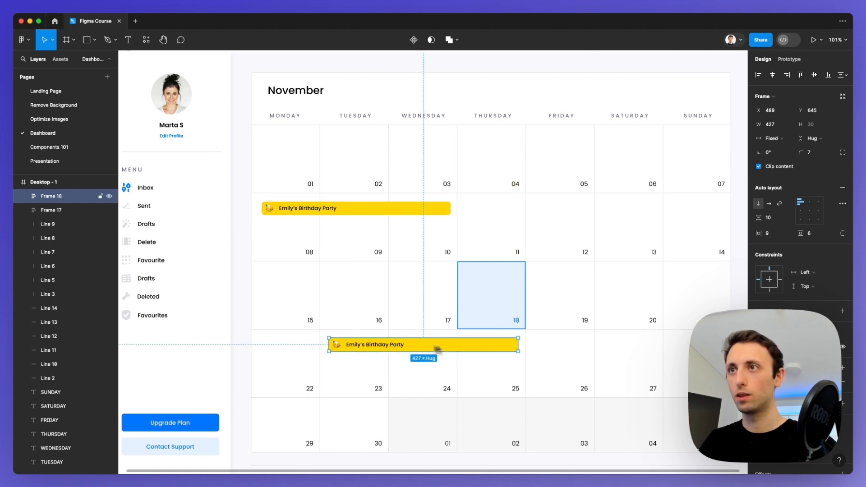
left_click_drag(515, 346, 450, 346)
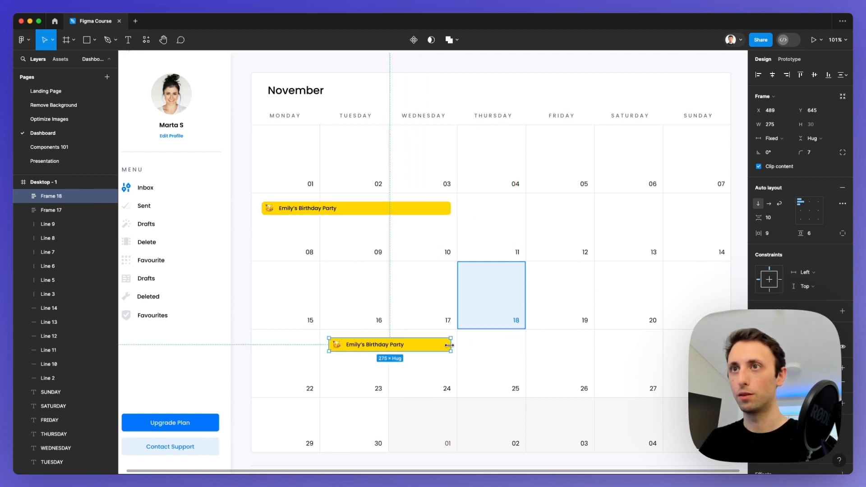
Step: Replace the copied event bar's title with "Work Meeting"
double_click(396, 347)
double_click(396, 346)
type("Work Meeting")
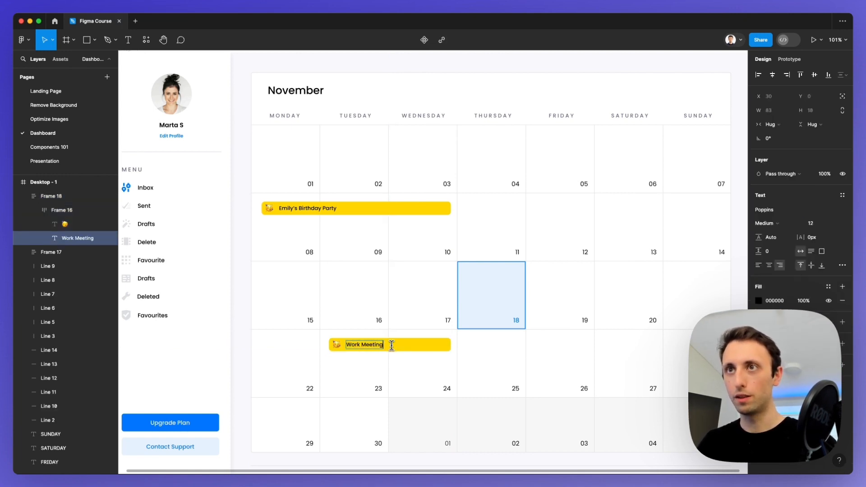
Step: Replace the party emoji in the Work Meeting bar with the green check mark emoji
scroll(380, 347, "up", 4)
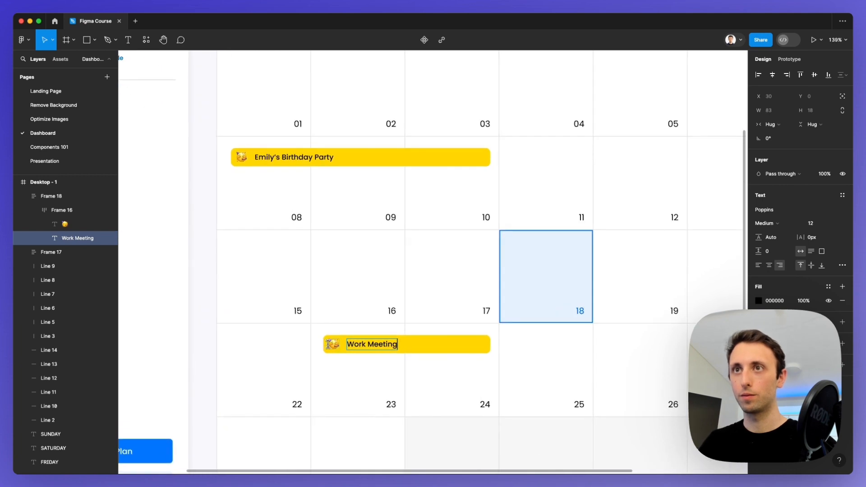
double_click(333, 344)
key("ctrl+super+space")
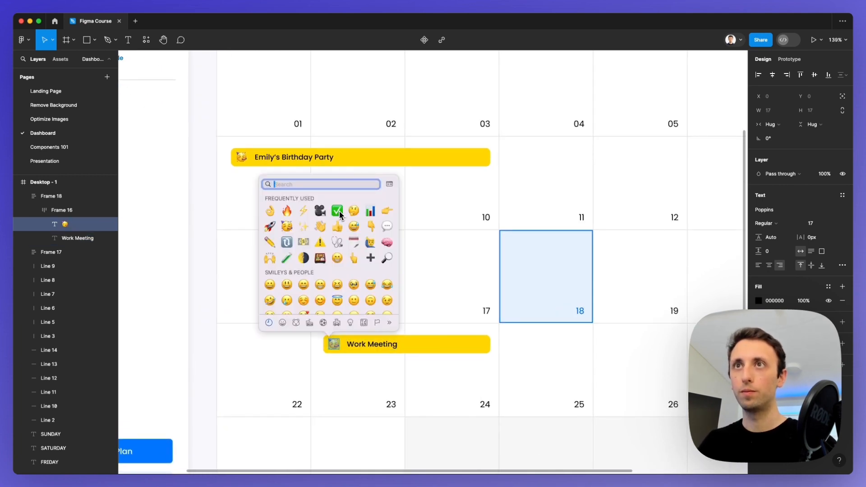
left_click(337, 210)
left_click(423, 345)
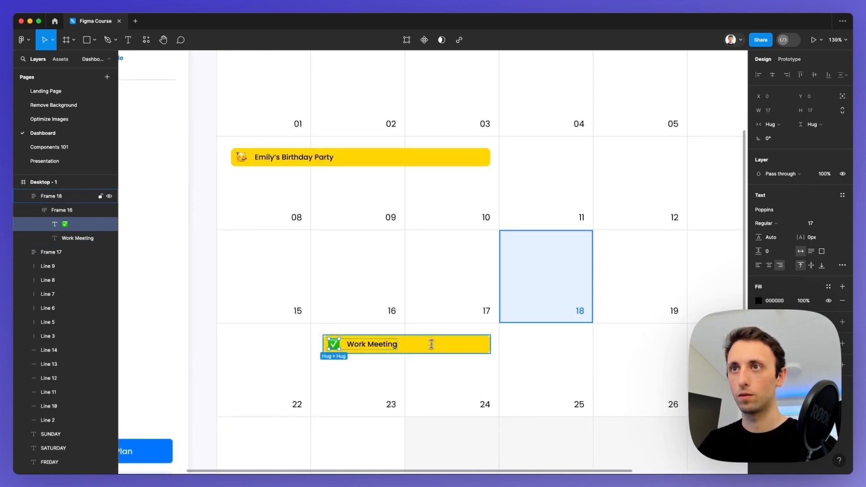
Step: Search the emojis for "call" and replace the Work Meeting bar's check mark with the telephone receiver
double_click(334, 345)
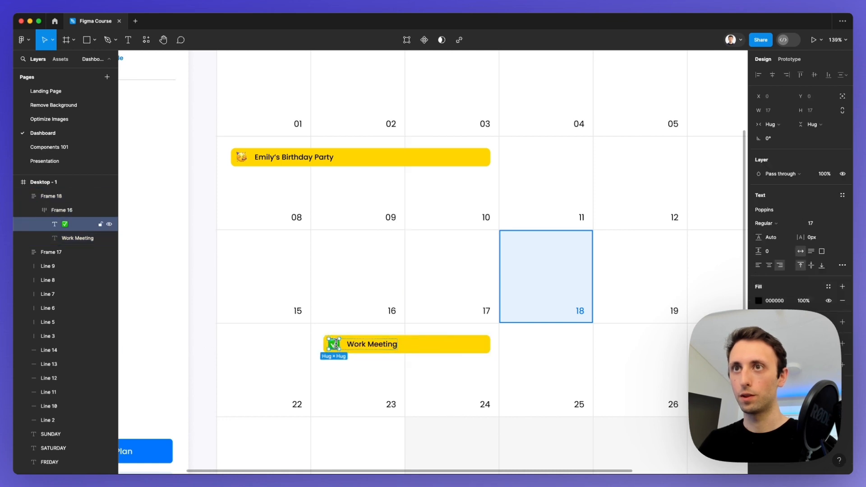
double_click(334, 344)
key("ctrl+super+space")
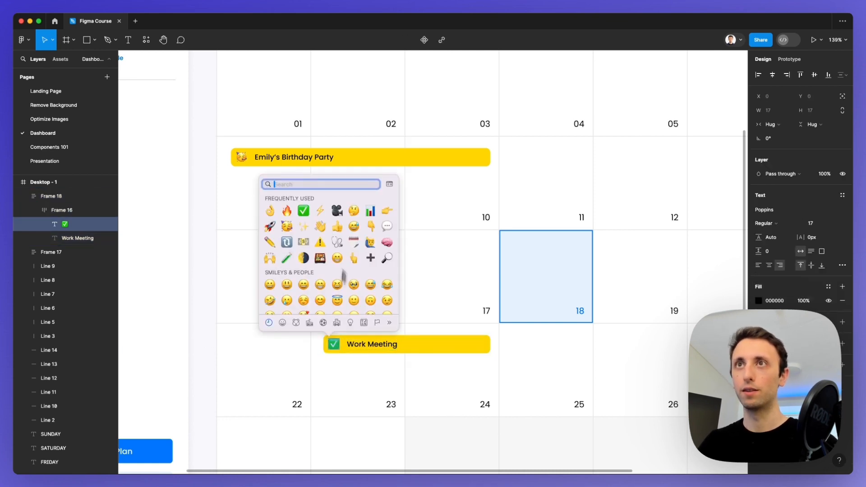
type("call")
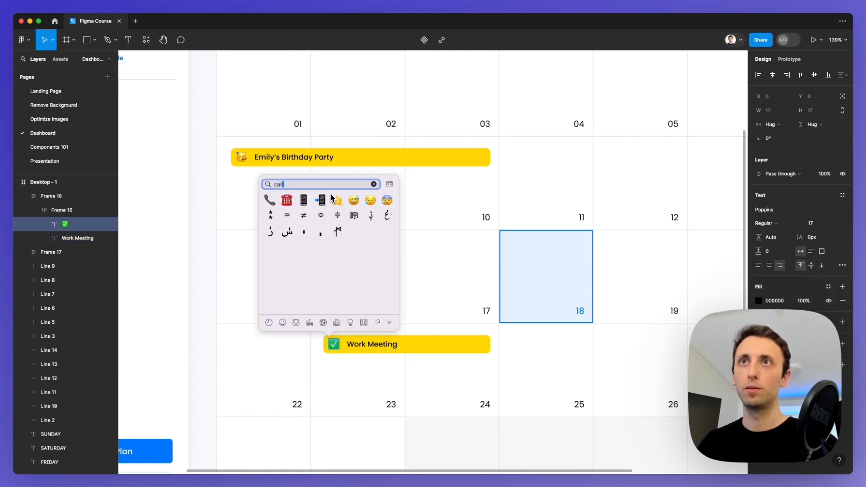
left_click(270, 200)
key("Escape")
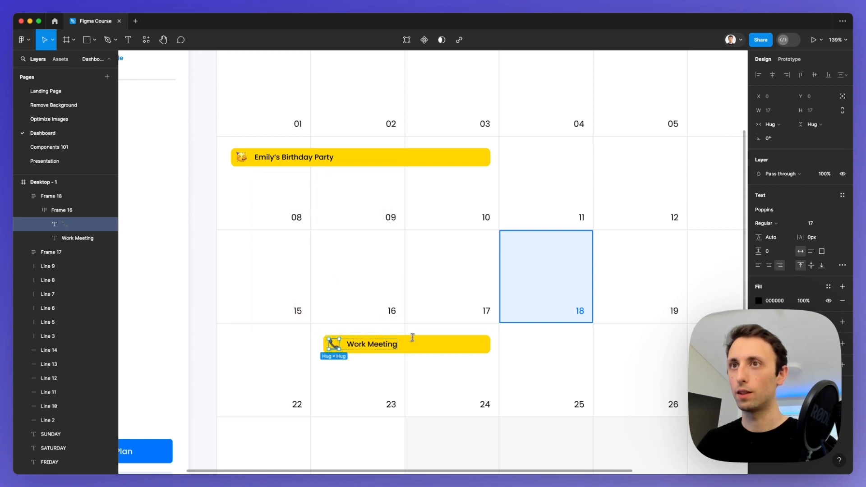
Step: Fill the Work Meeting bar with the light blue of the day 18 cell
left_click(437, 341)
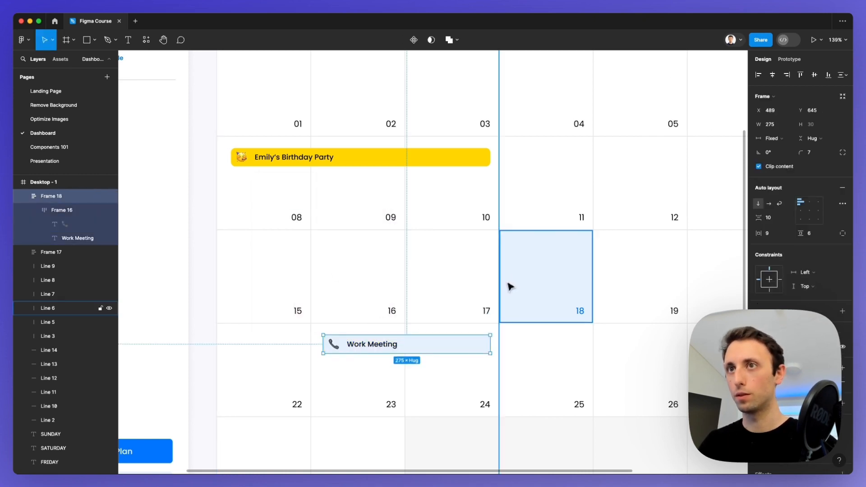
scroll(494, 295, "down", 3)
scroll(494, 296, "right", 5)
left_click(704, 281)
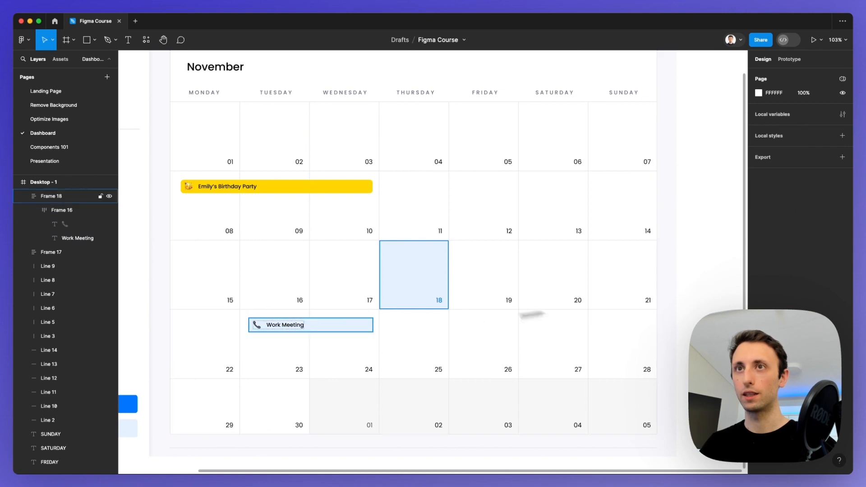
Step: Duplicate the Work Meeting bar into the first calendar row starting on Friday 05 and widen the copy through Sunday 07
left_click(315, 330)
left_click_drag(315, 331, 497, 107, "alt")
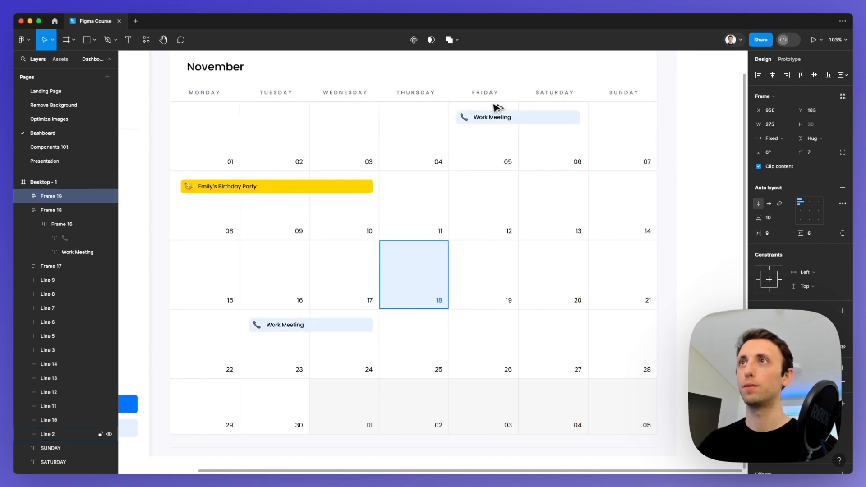
left_click_drag(581, 117, 649, 118)
Step: Replace the first-row event bar's title with "End of the Year Checklist"
double_click(495, 121)
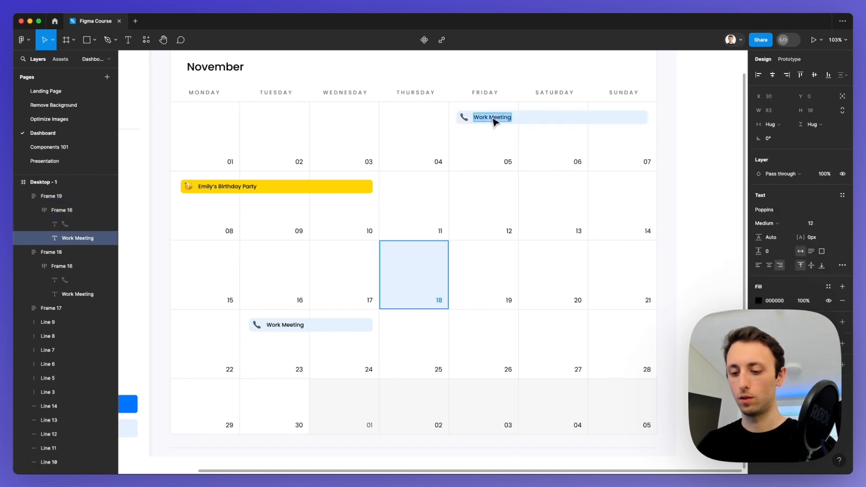
type("End of the Ye")
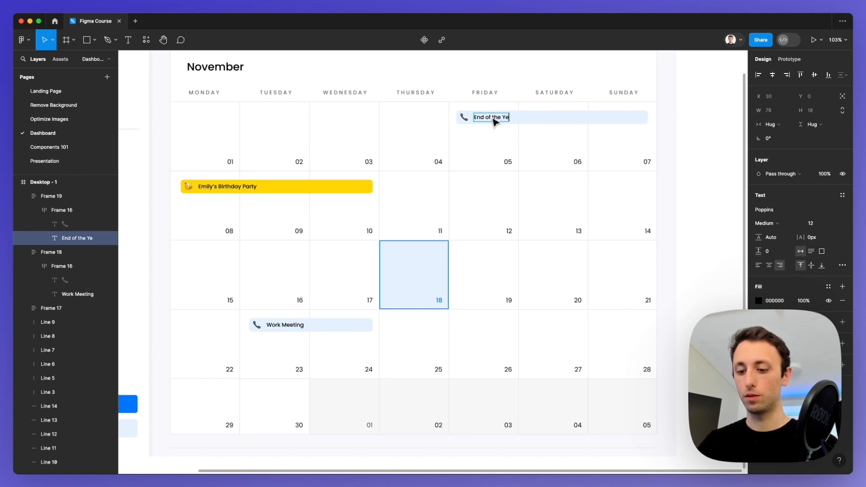
type("ar Checklist")
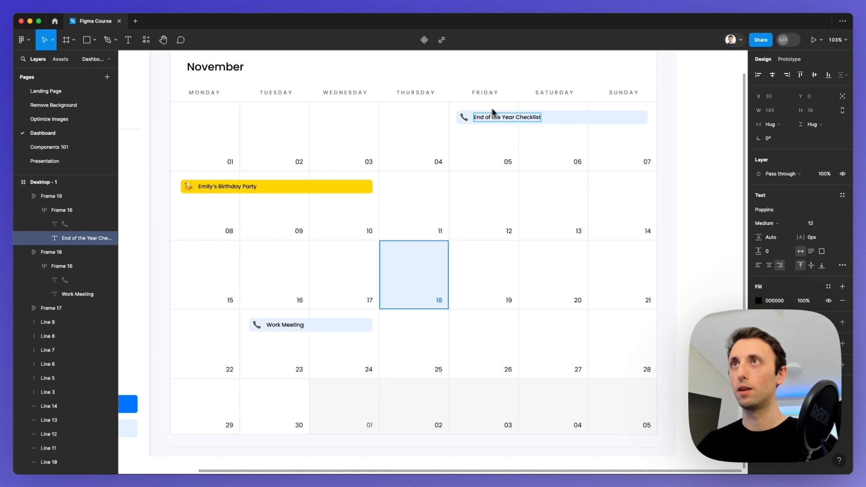
Step: Replace the End of the Year Checklist bar's telephone emoji with the green check mark
left_click(465, 116)
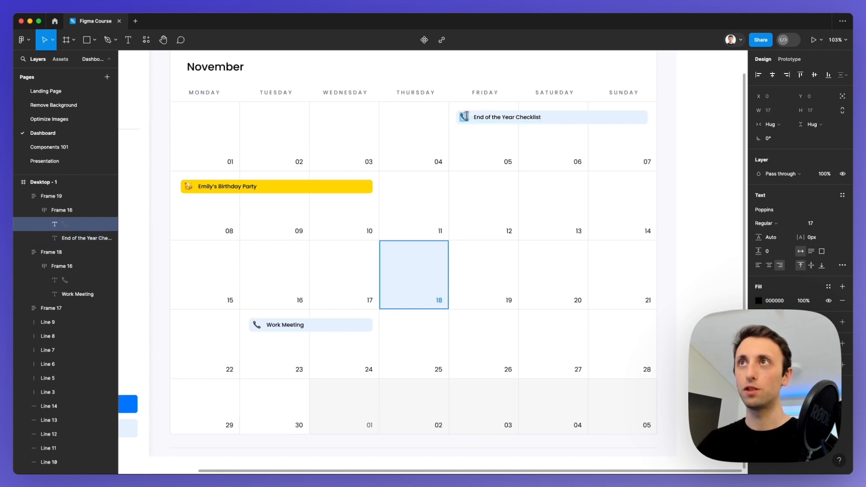
key("ctrl+super+space")
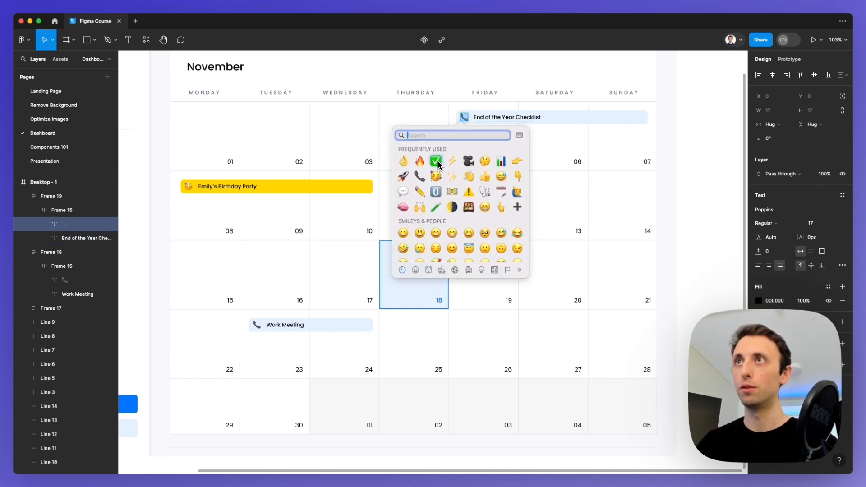
left_click(437, 161)
Step: Fill the End of the Year Checklist bar with the green sampled from its check mark emoji
left_click(561, 120)
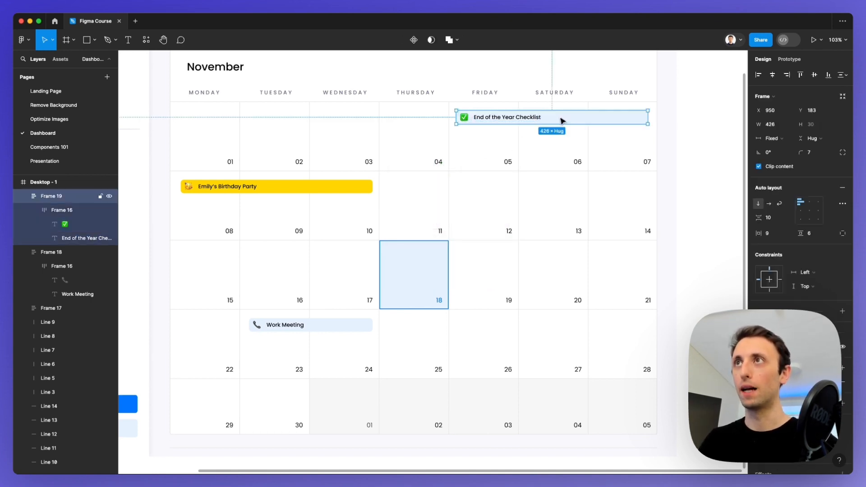
key("i")
left_click(467, 117)
scroll(542, 117, "up", 2)
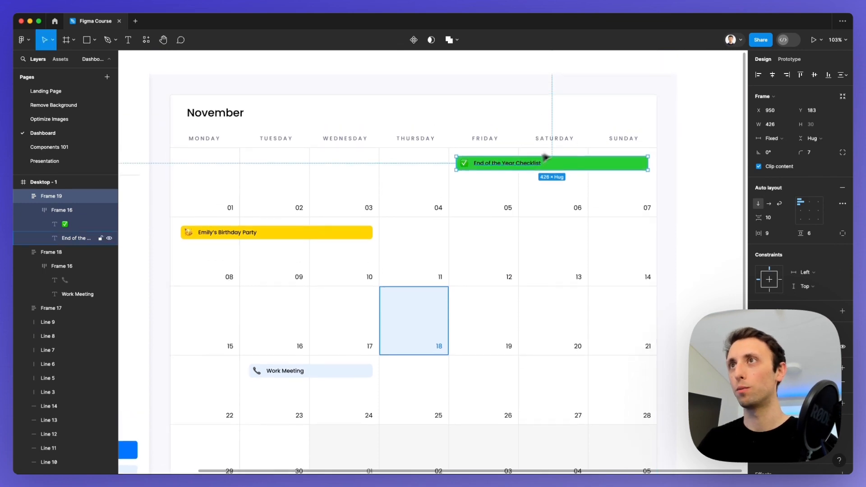
left_click(570, 79)
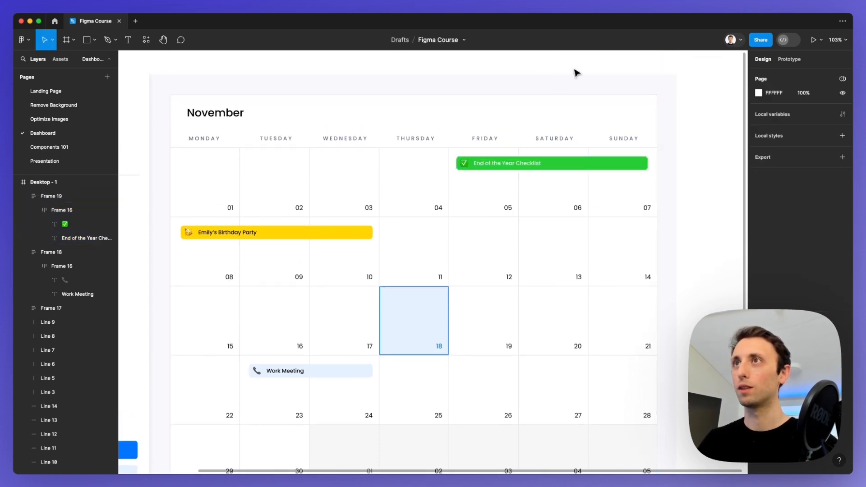
scroll(521, 162, "down", 2)
Step: Lighten the End of the Year Checklist bar's fill to a pale green
left_click(532, 161)
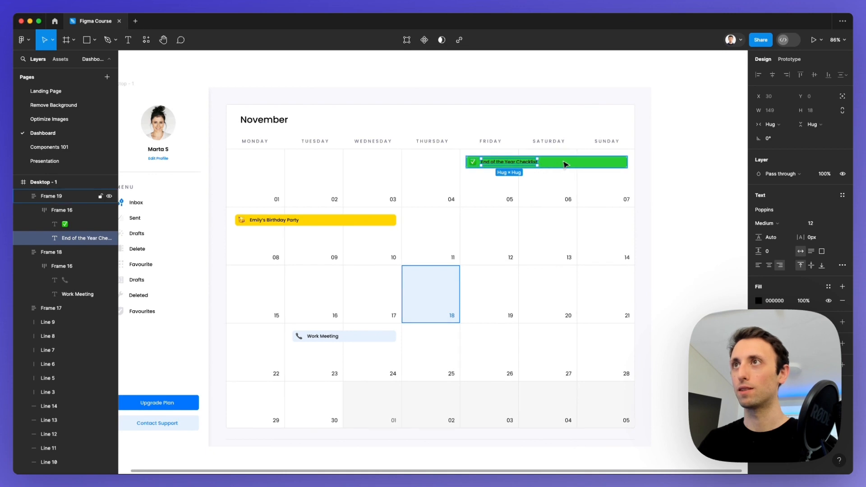
left_click(759, 382)
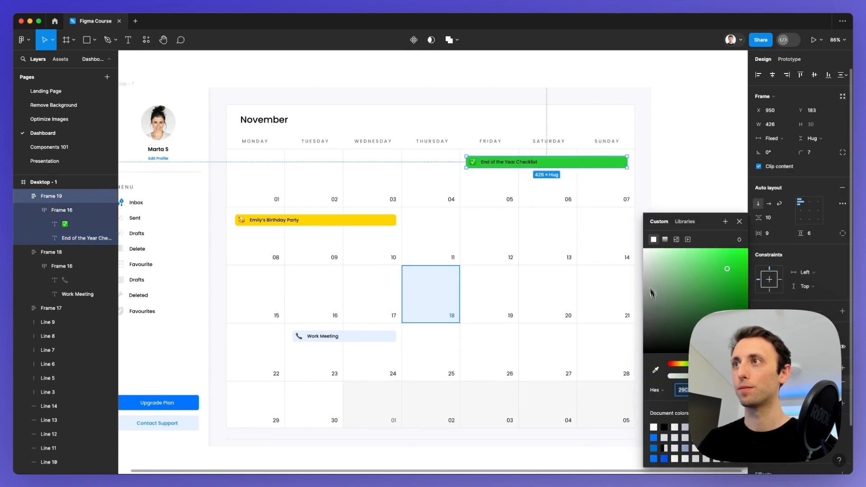
mouse_move(658, 265)
left_mouse_down()
mouse_move(646, 252)
mouse_move(652, 258)
left_mouse_up()
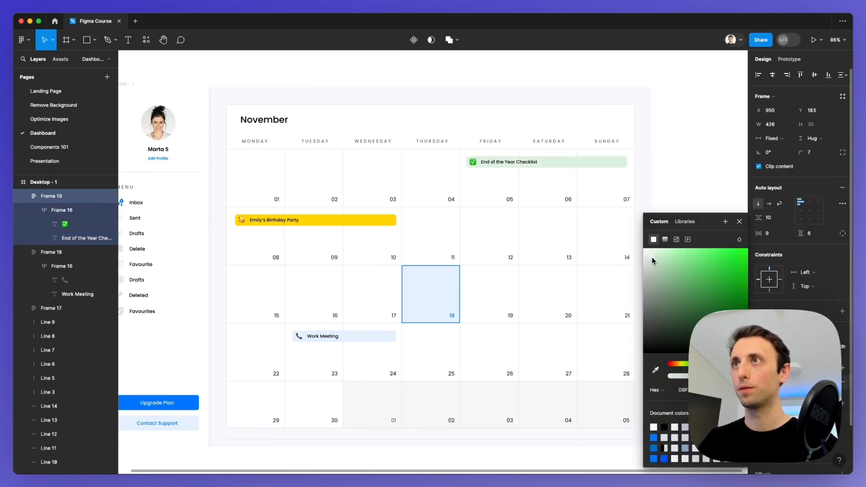
left_click(706, 175)
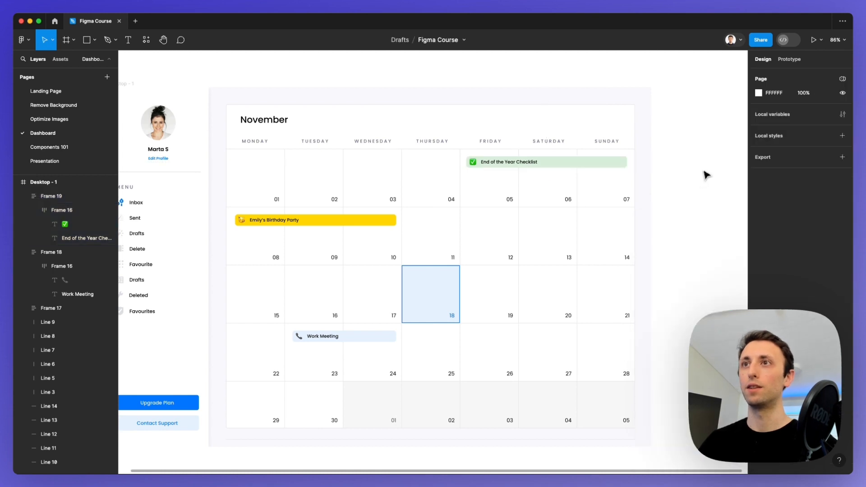
scroll(706, 177, "down", 2)
scroll(704, 176, "down", 1)
scroll(698, 170, "left", 2)
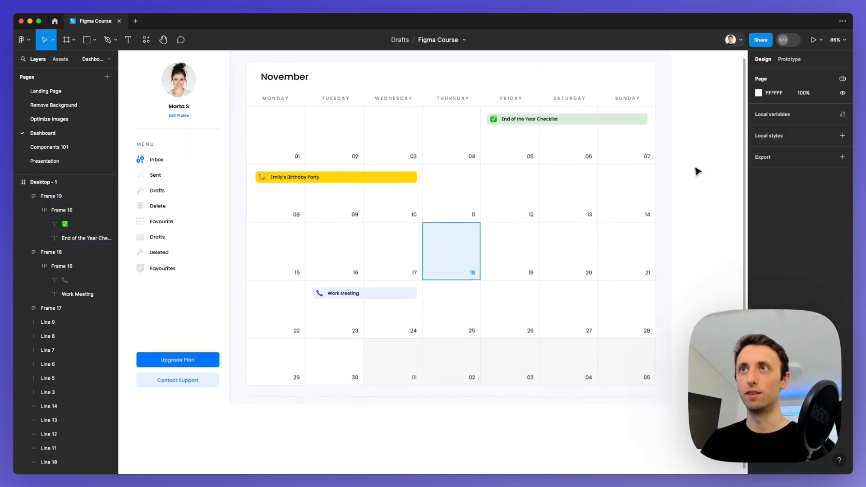
Step: Lighten the birthday party bar's fill to a pale yellow
left_click(344, 293)
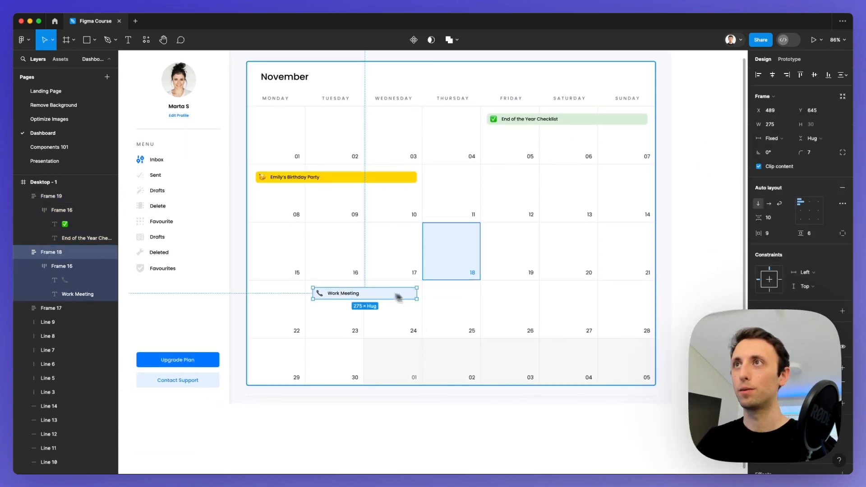
left_click(360, 177)
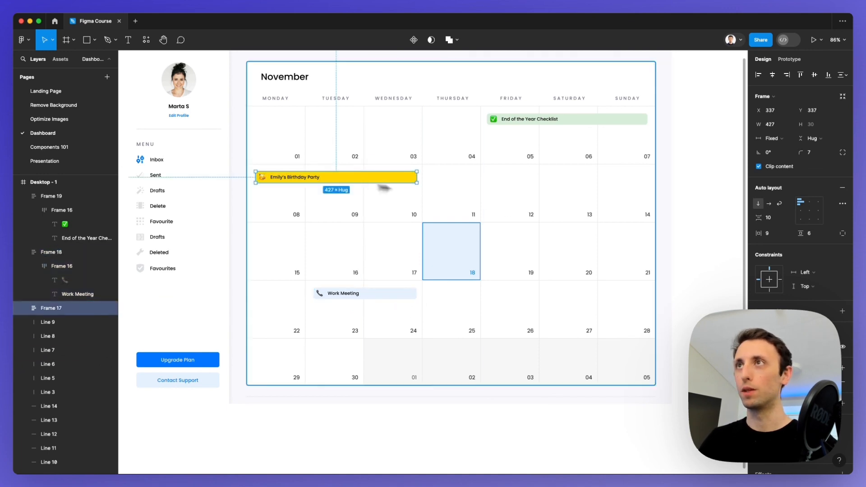
left_click(759, 347)
left_click(659, 249)
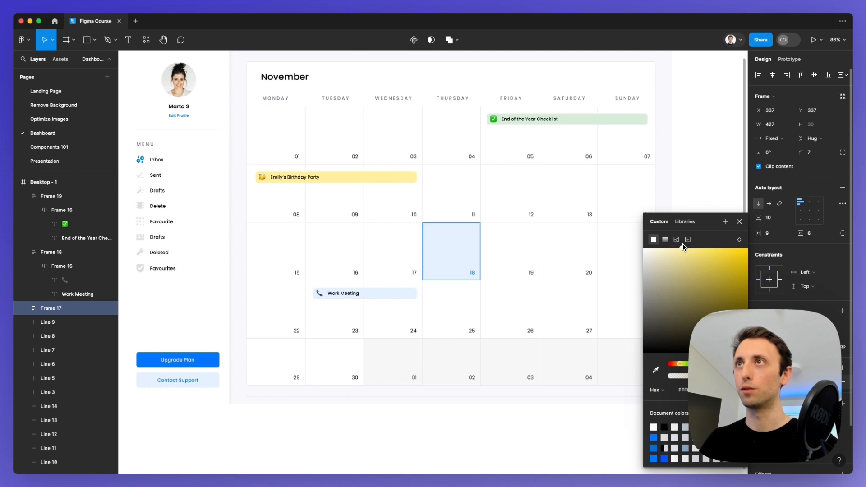
left_click(715, 193)
scroll(715, 193, "up", 2)
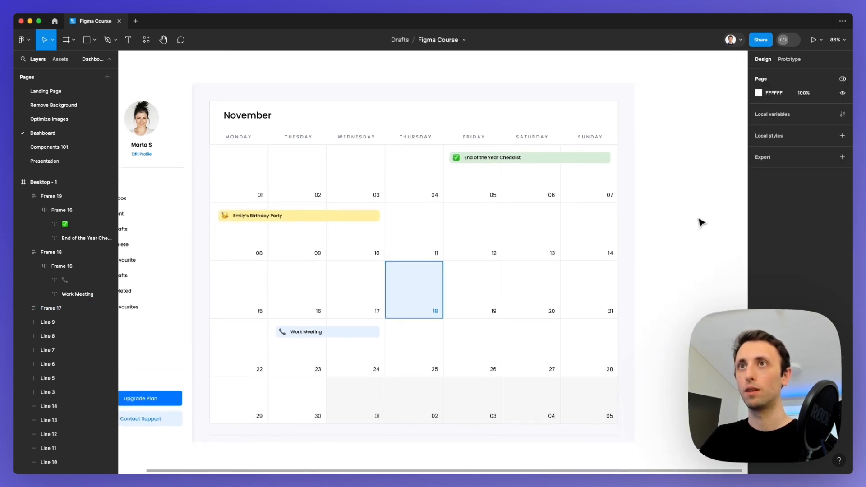
scroll(701, 222, "down", 3)
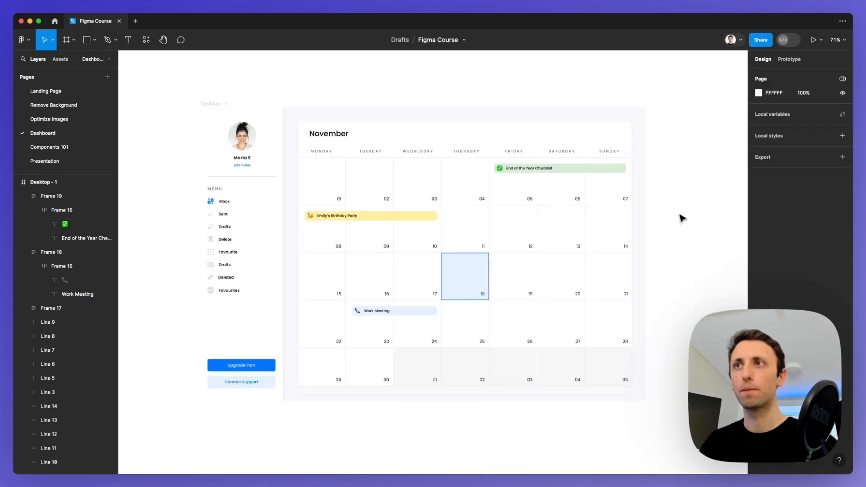
scroll(683, 219, "down", 1)
Step: Nudge the November heading down 4 px to Y 72
left_click(316, 136)
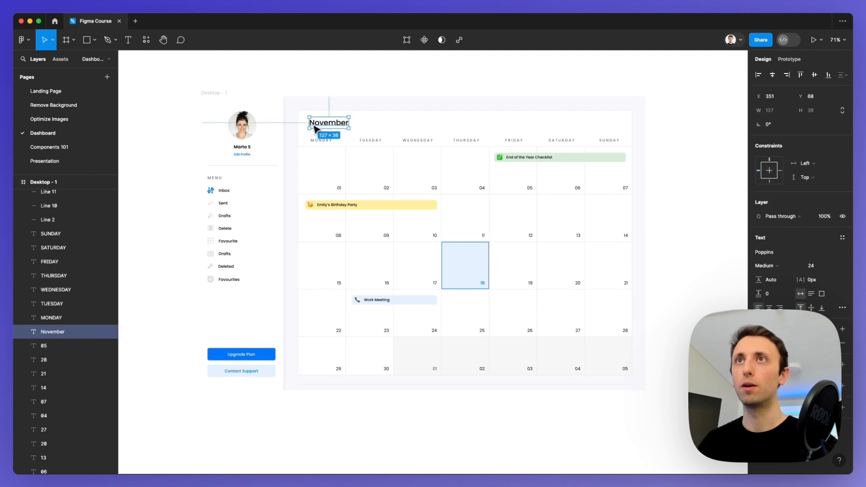
key("Down")
key("Down")
key("Down")
key("Down")
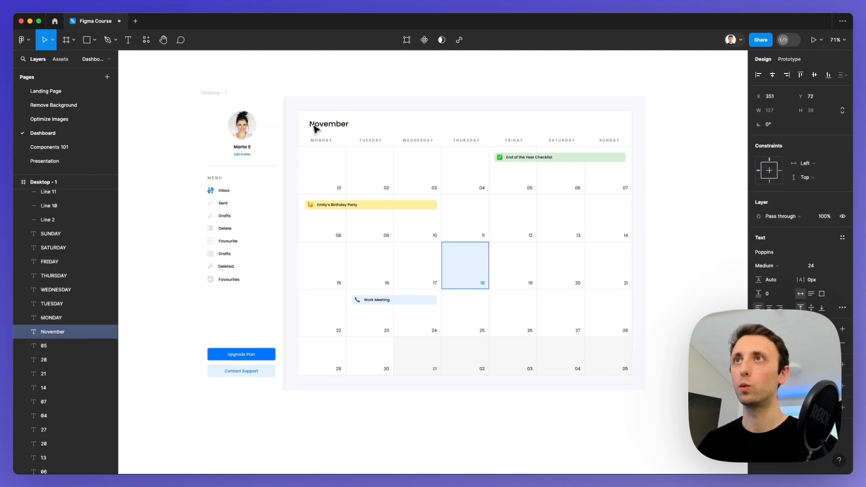
left_click(655, 225)
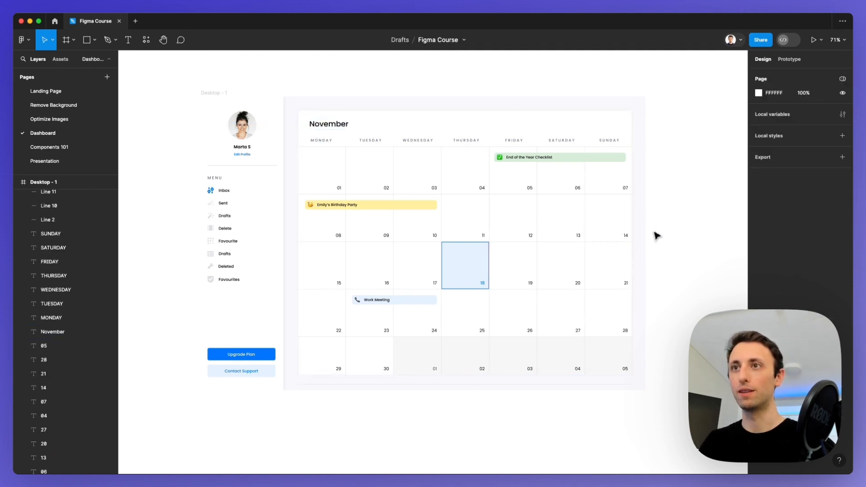
scroll(655, 235, "up", 1)
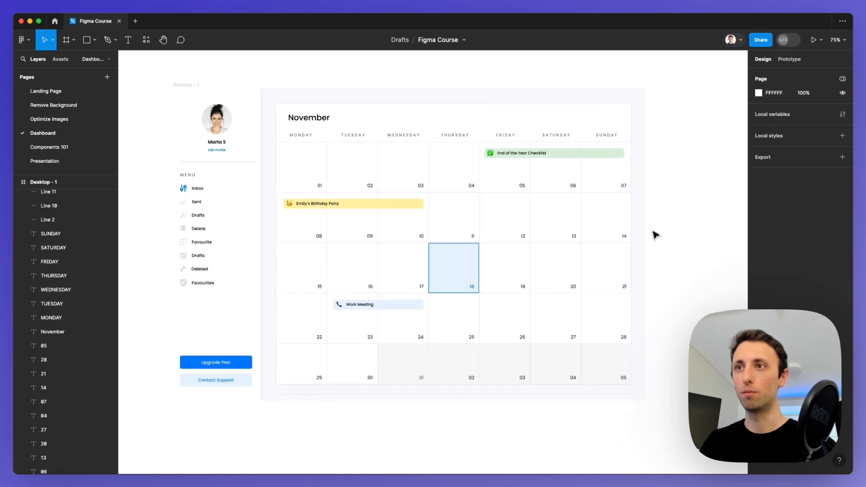
Step: Delete the stray horizontal line below the calendar's last row
left_click(480, 396)
key("shift+Up")
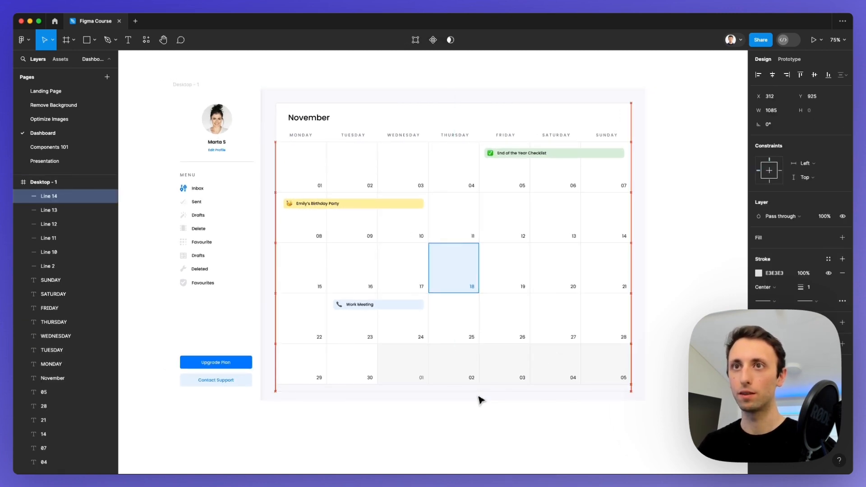
key("Delete")
scroll(632, 253, "up", 3)
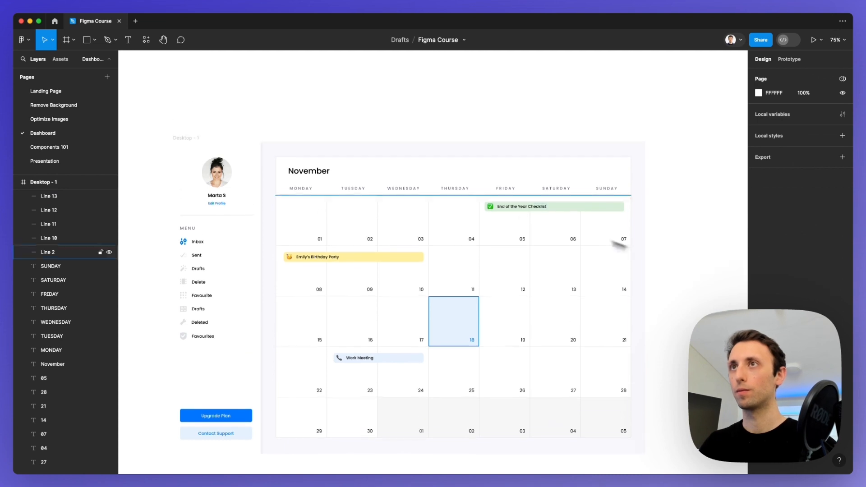
scroll(533, 168, "up", 2)
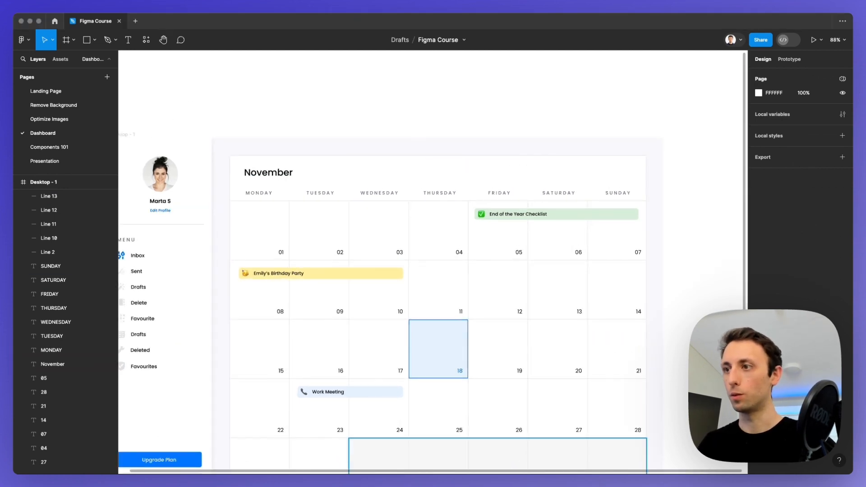
Step: Paste the Pagination arrows into the calendar header and place them above the Sunday label at X 1278, Y 77
left_click(285, 174)
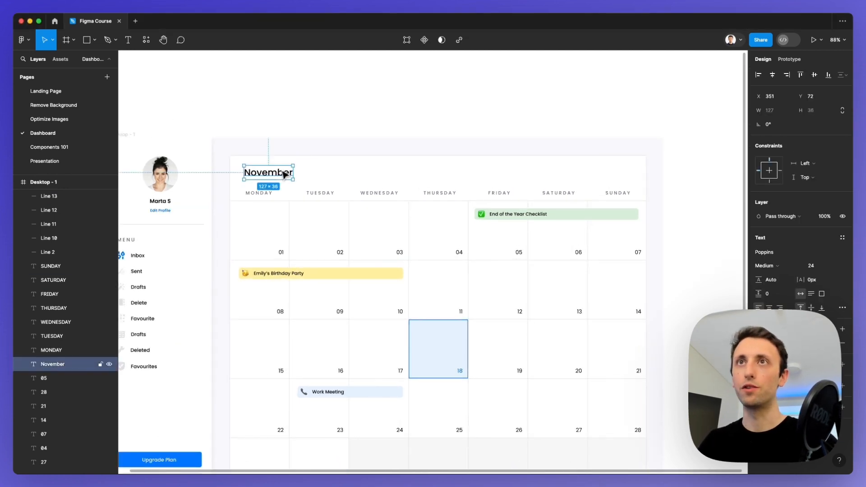
key("ctrl+v")
scroll(618, 174, "up", 10)
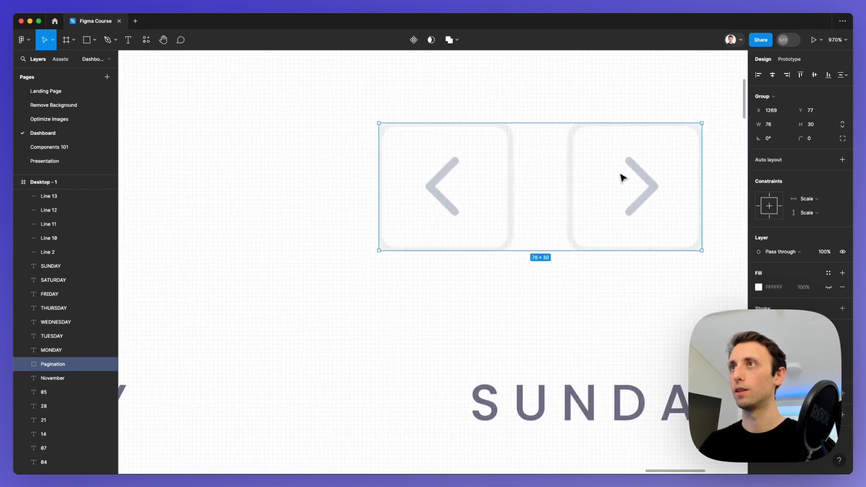
scroll(621, 176, "down", 1)
scroll(620, 175, "right", 2)
left_click_drag(534, 185, 555, 187)
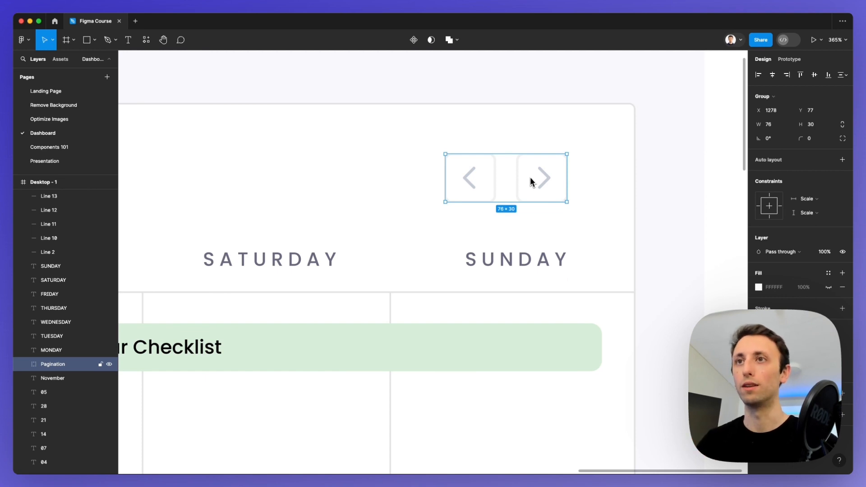
scroll(530, 180, "down", 10)
left_click(575, 193)
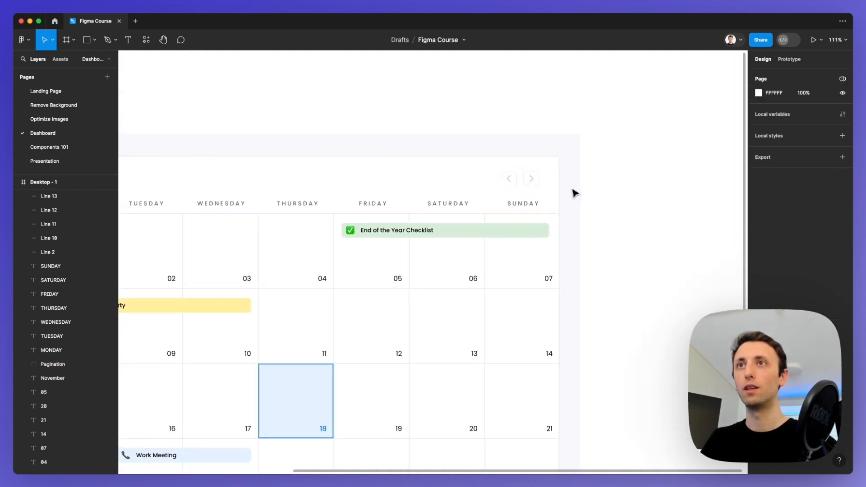
Step: Duplicate the Work Meeting bar into the highlighted day 18 cell at X 793, Y 491
scroll(575, 193, "down", 3)
scroll(575, 192, "down", 3)
scroll(576, 187, "left", 3)
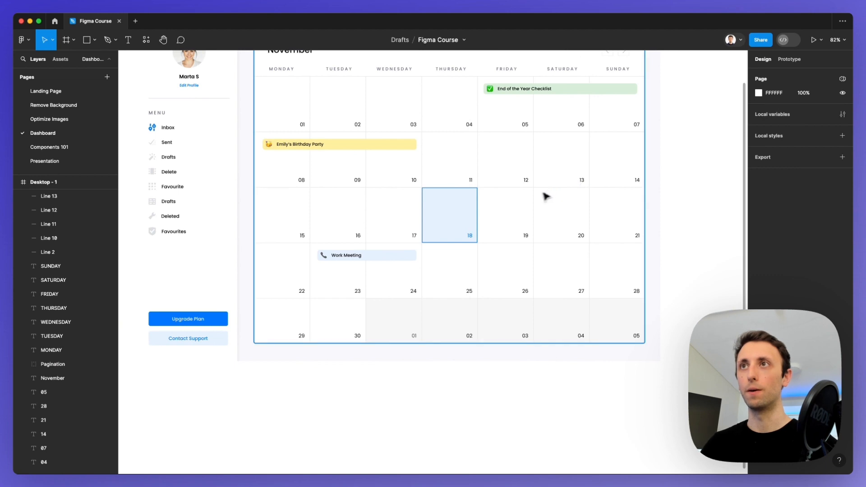
scroll(547, 196, "down", 2)
left_click(457, 201)
scroll(457, 202, "up", 5)
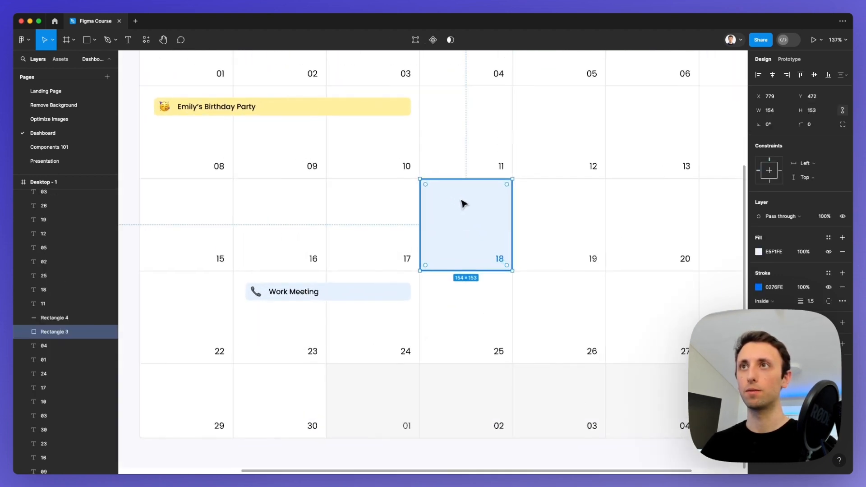
left_click(271, 300)
left_click_drag(271, 299, 453, 203, "alt")
Step: Replace the day 18 bar's title with a person's first name in the possessive followed by "Event"
scroll(454, 204, "up", 5)
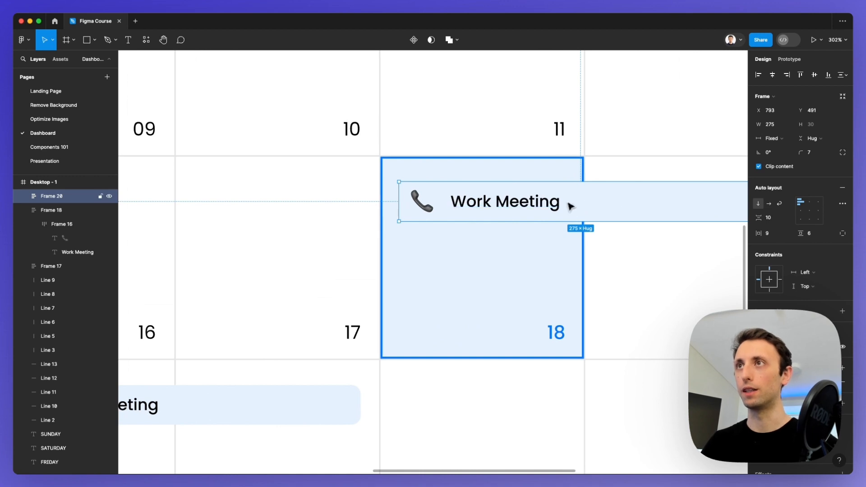
double_click(503, 200)
double_click(496, 202)
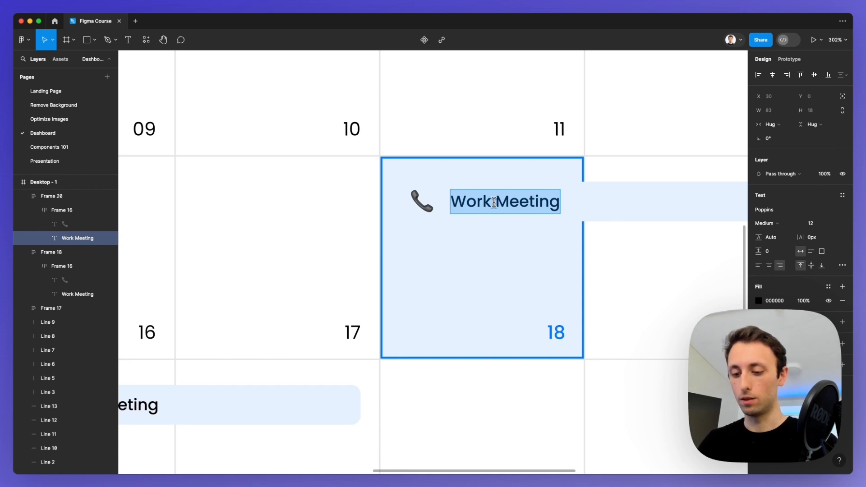
type("Tim's Eva")
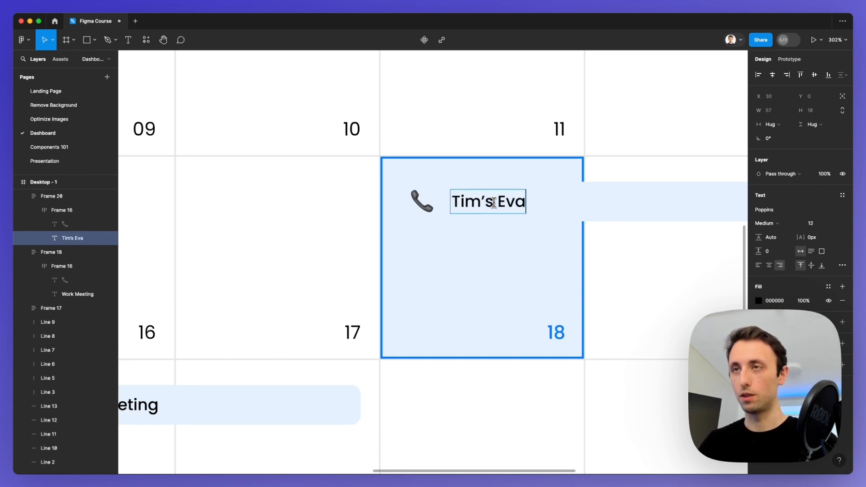
type("nt")
key("Escape")
Step: Narrow the day 18 event bar to a width of 126 so it fits inside its cell
scroll(557, 194, "down", 5)
left_click(596, 192)
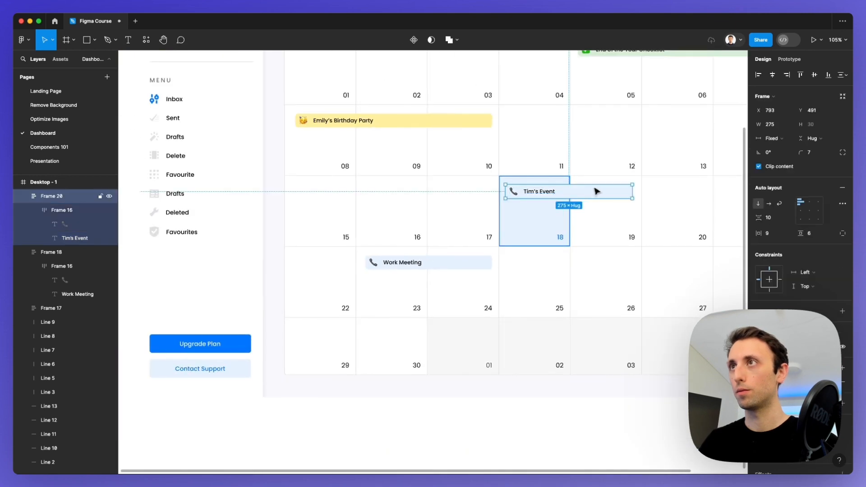
left_click_drag(629, 191, 566, 191)
Step: Try to replace the phone emoji in the day 18 event bar with a calendar emoji
scroll(564, 192, "up", 5)
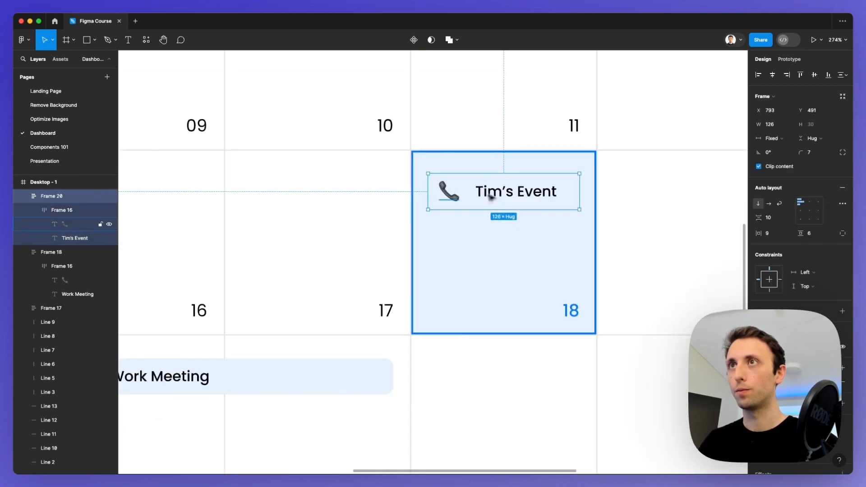
double_click(449, 192)
key("ctrl+super+space")
type("cal")
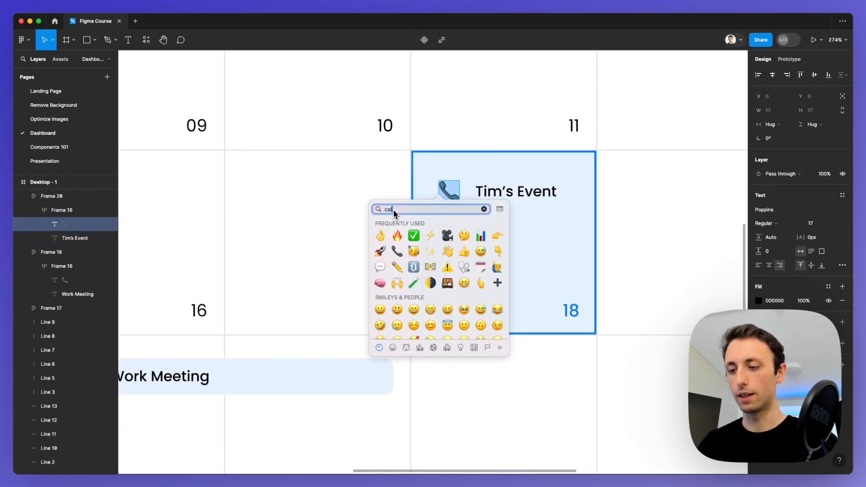
type("en")
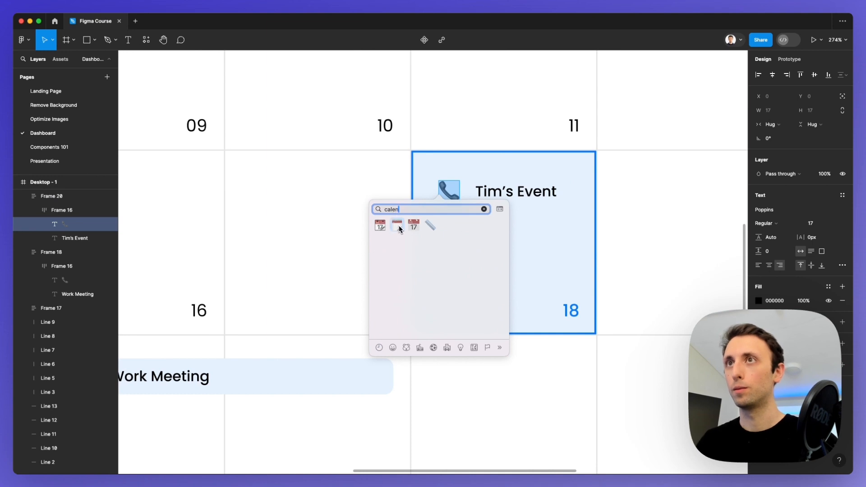
Step: Fill the day 18 event bar with the blue sampled from the highlighted cell's border
left_click(495, 189)
left_click(518, 179)
left_click(512, 178)
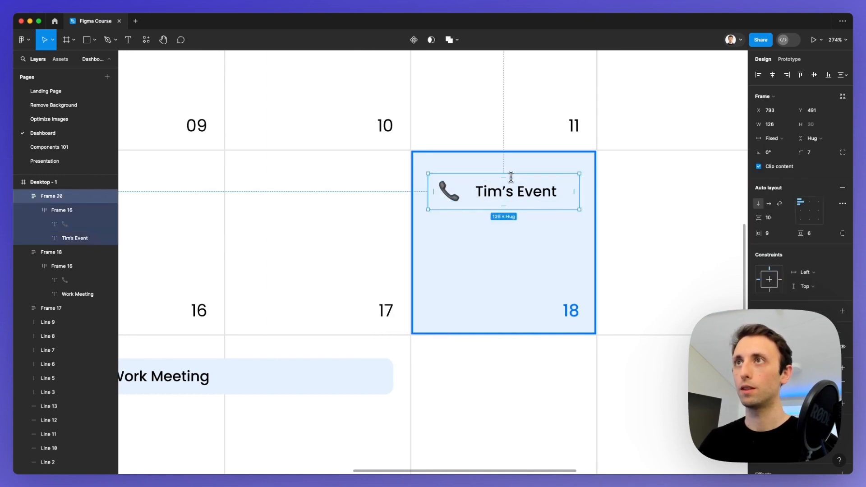
key("i")
left_click(414, 172)
Step: Recolour the day 18 event bar's title text white
left_click(506, 195)
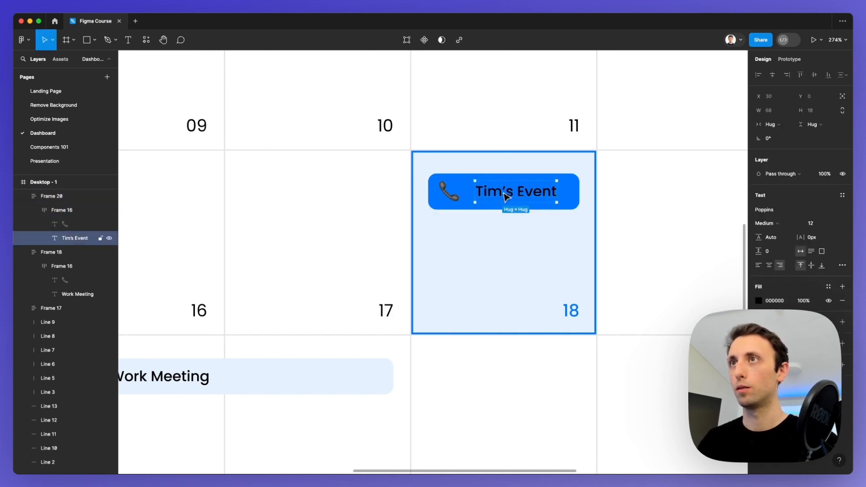
scroll(351, 190, "down", 5)
left_click(548, 207)
scroll(546, 207, "down", 2)
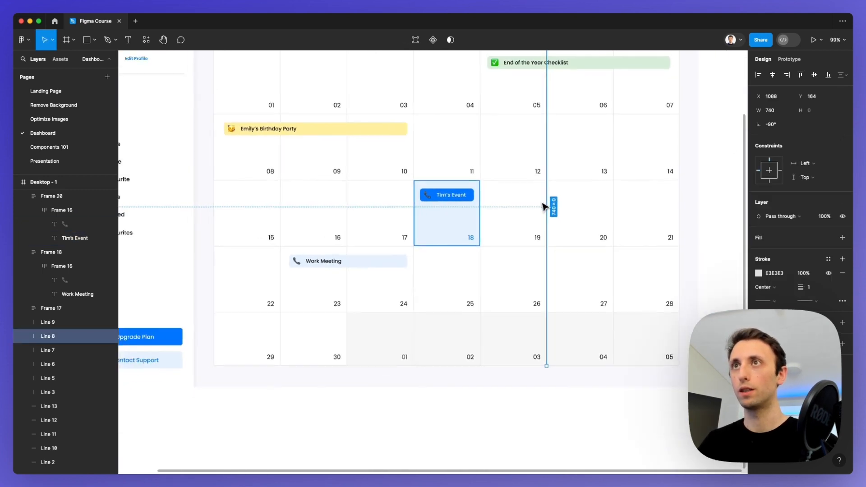
left_click(724, 199)
Step: Replace the phone emoji in the day 18 event bar with the calendar emoji
scroll(431, 196, "up", 3)
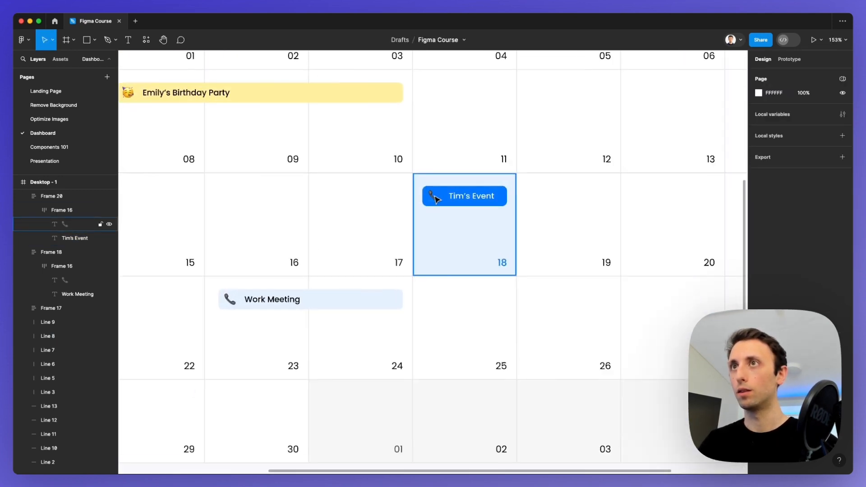
double_click(436, 199)
key("ctrl+super+space")
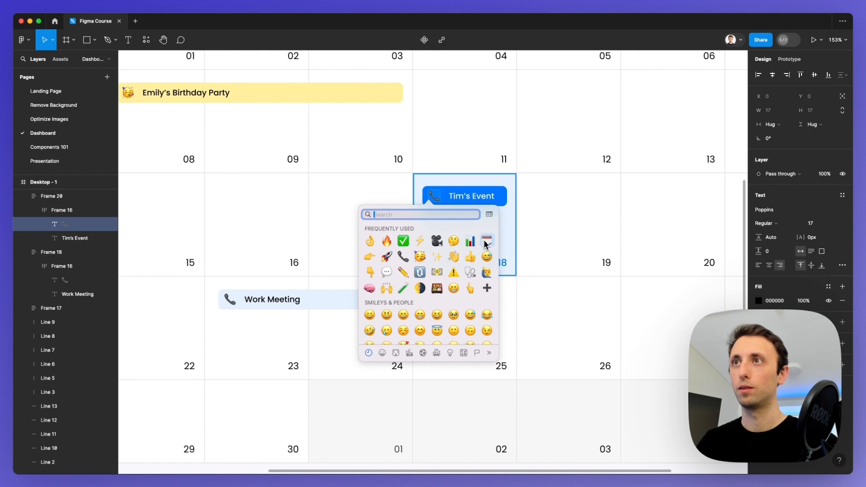
left_click(487, 241)
scroll(312, 199, "down", 1)
scroll(316, 197, "down", 4)
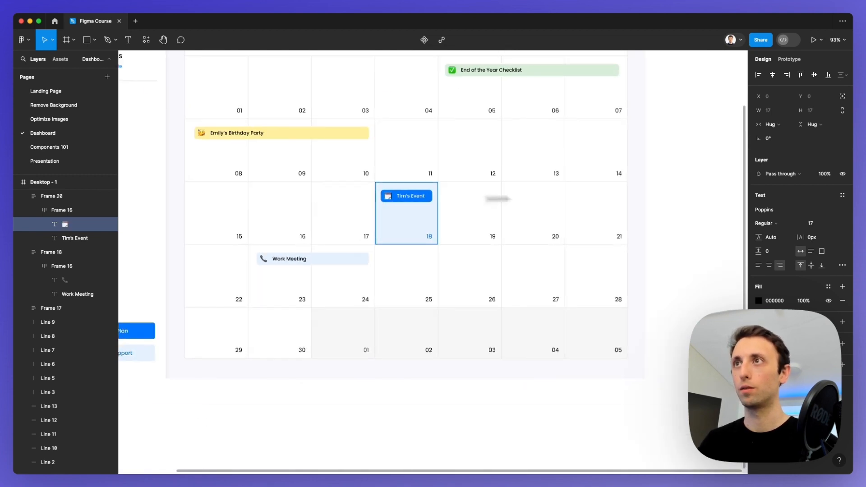
left_click(680, 193)
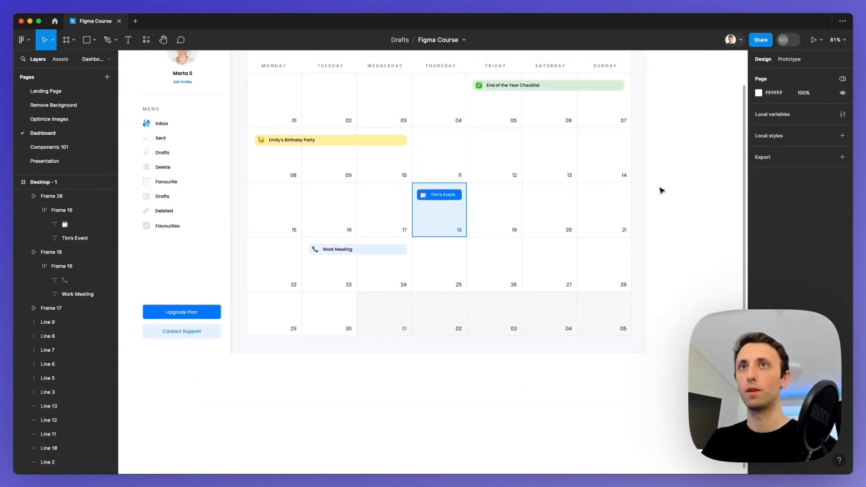
Step: Set the page background to the Upgrade Plan button's blue, 0276FE
scroll(609, 189, "up", 2)
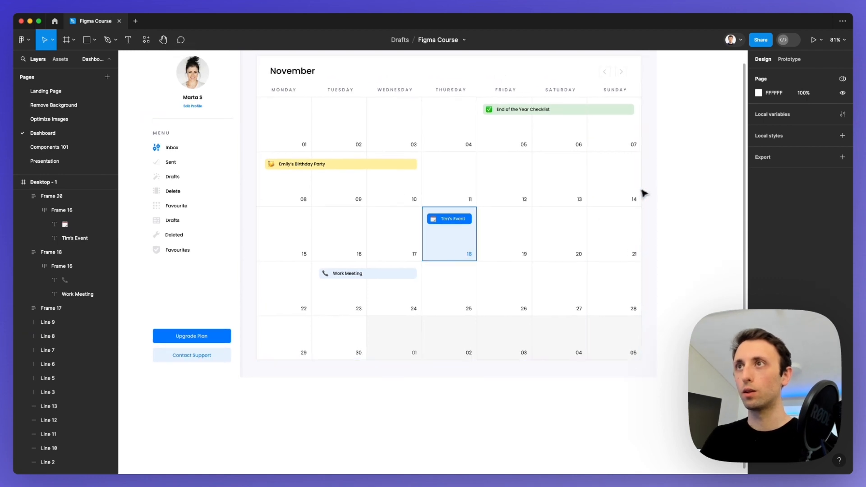
scroll(679, 188, "up", 2)
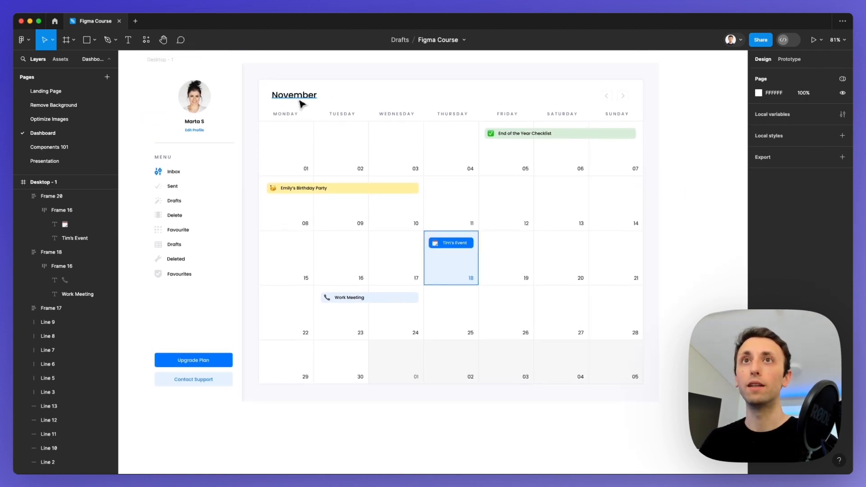
scroll(300, 103, "up", 1)
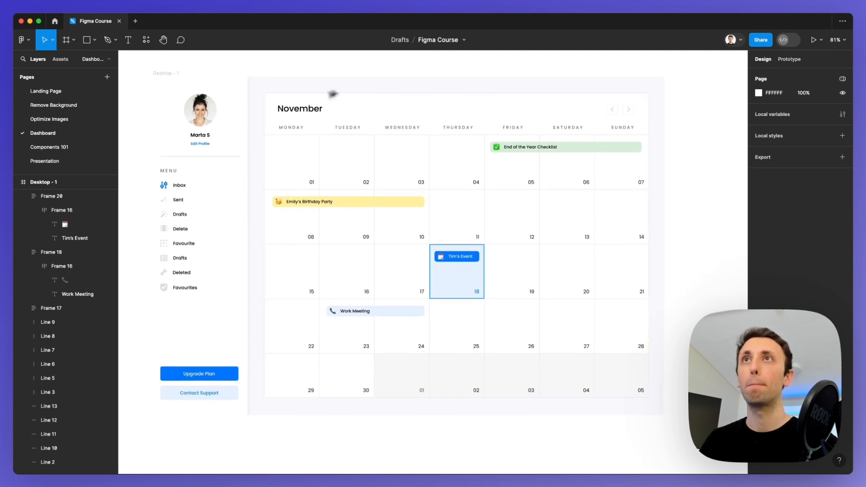
scroll(408, 69, "down", 2)
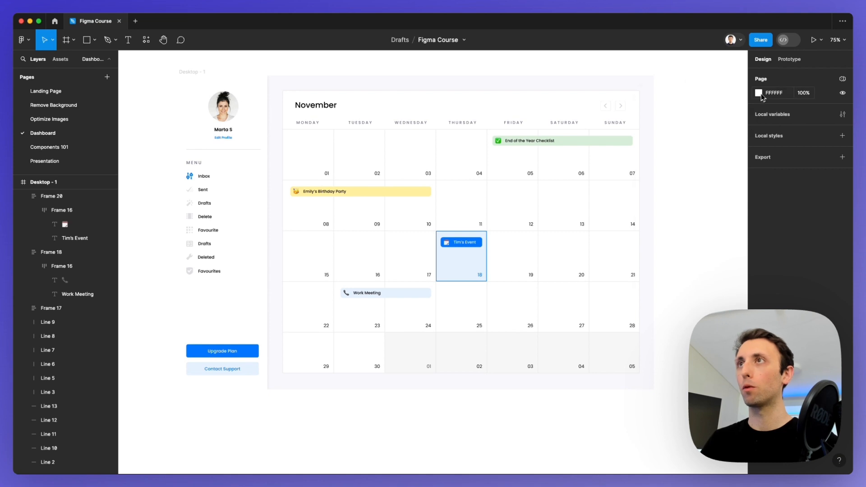
left_click(759, 93)
left_click(246, 350)
scroll(260, 300, "up", 2)
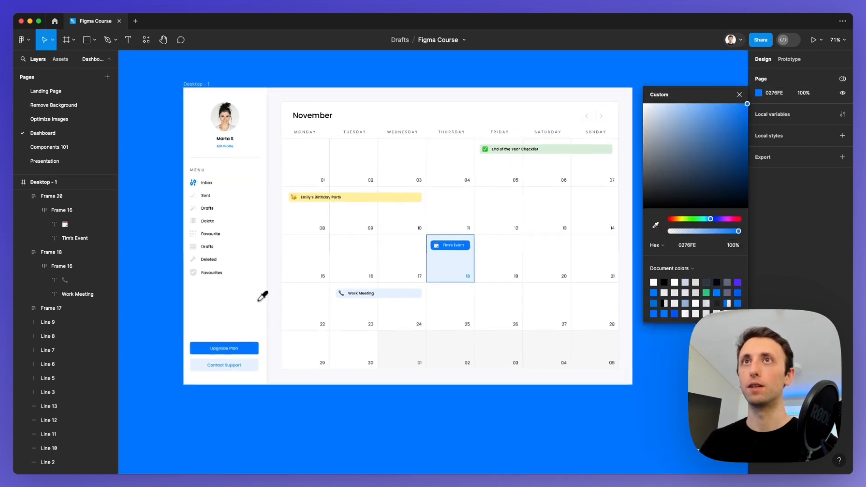
left_click(341, 75)
Step: Try a corner radius of 30 on the white sidebar rectangle
left_click(185, 108)
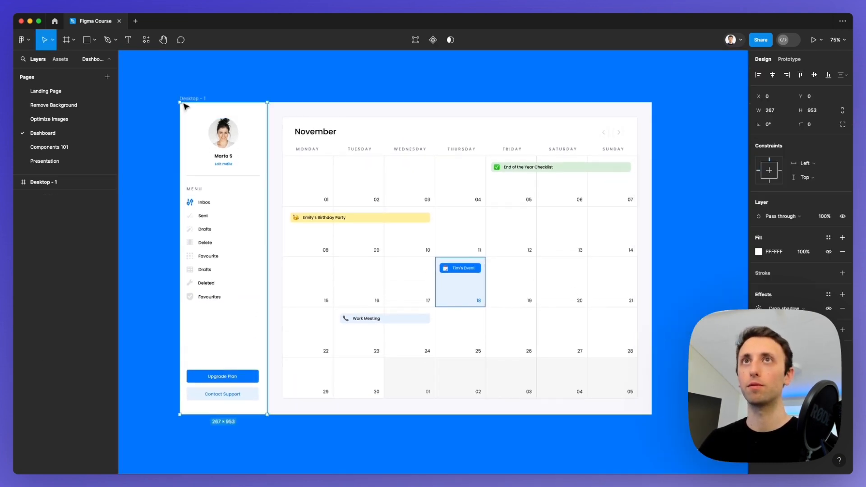
left_click_drag(801, 124, 801, 124)
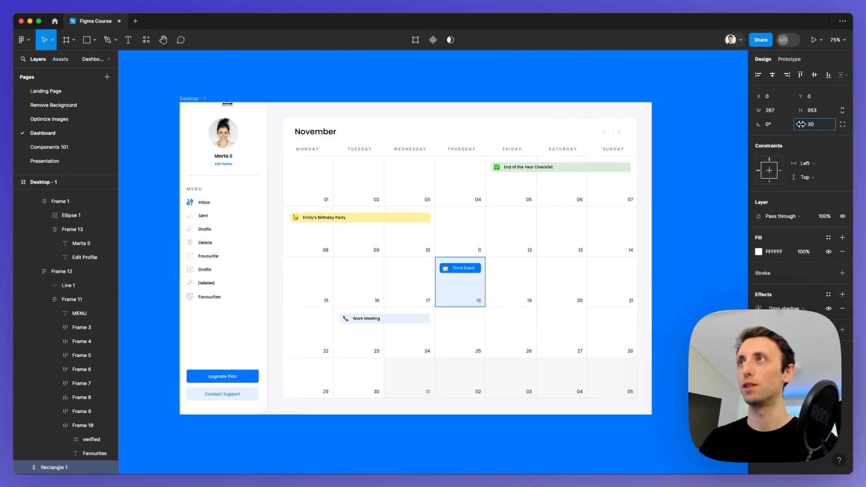
left_click(184, 89)
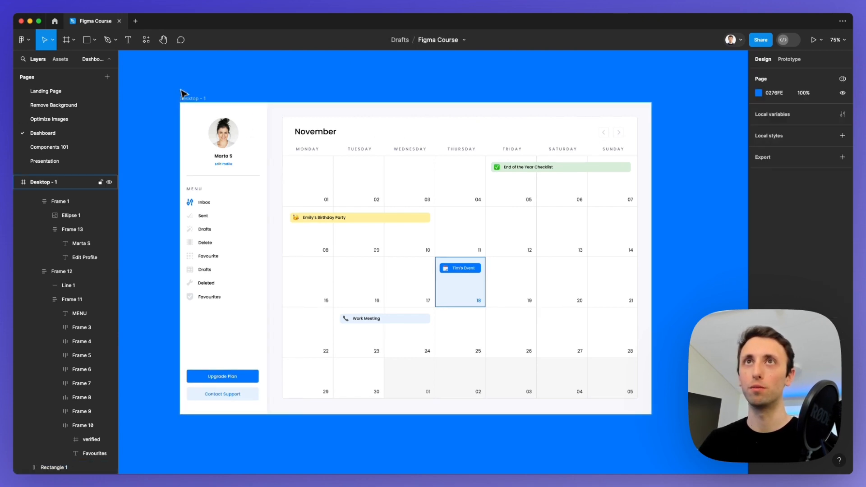
Step: Round the Desktop - 1 frame's corners to a radius of 18 and add a drop shadow to it
left_click(195, 100)
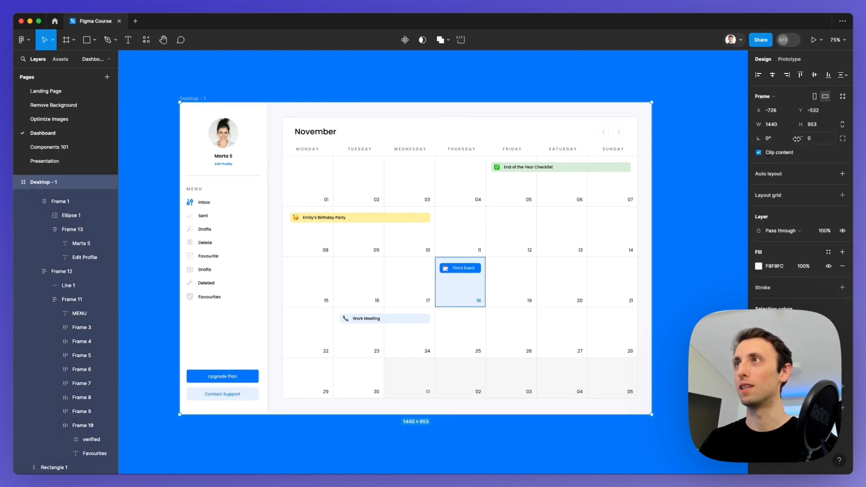
left_click_drag(797, 139, 800, 144)
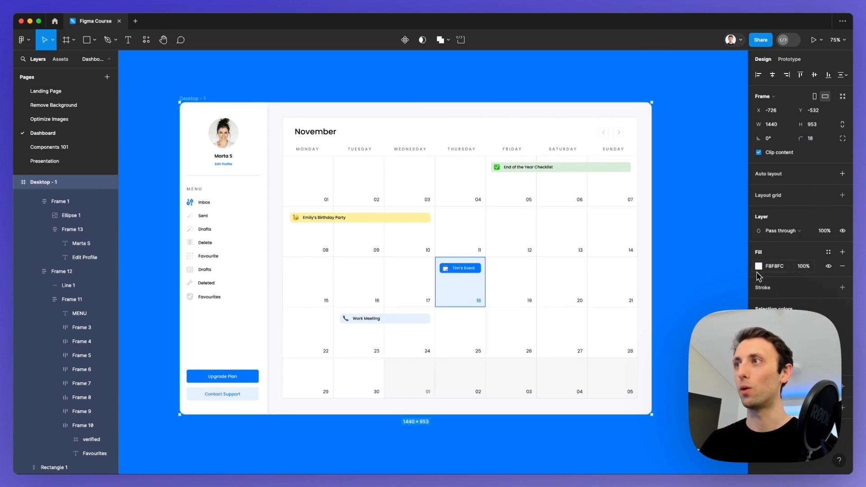
left_click(843, 386)
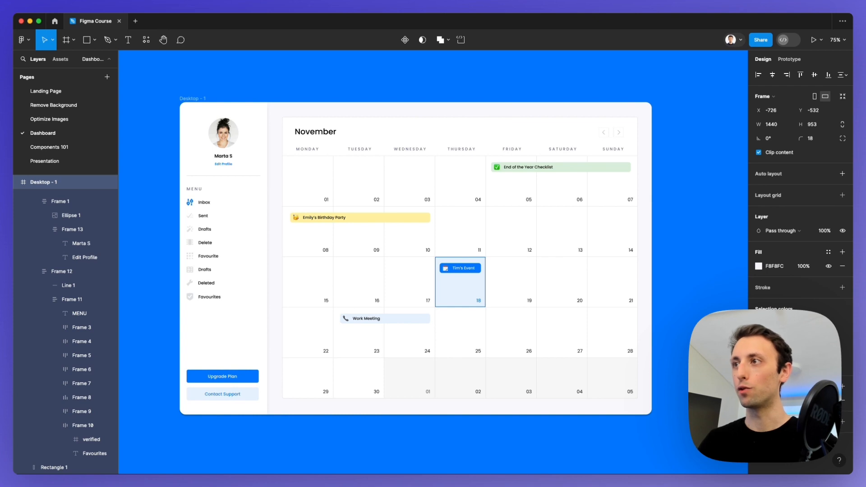
Step: Set the Desktop - 1 frame's drop shadow to a blur of 45.5 and a Y offset of 38
left_click(759, 401)
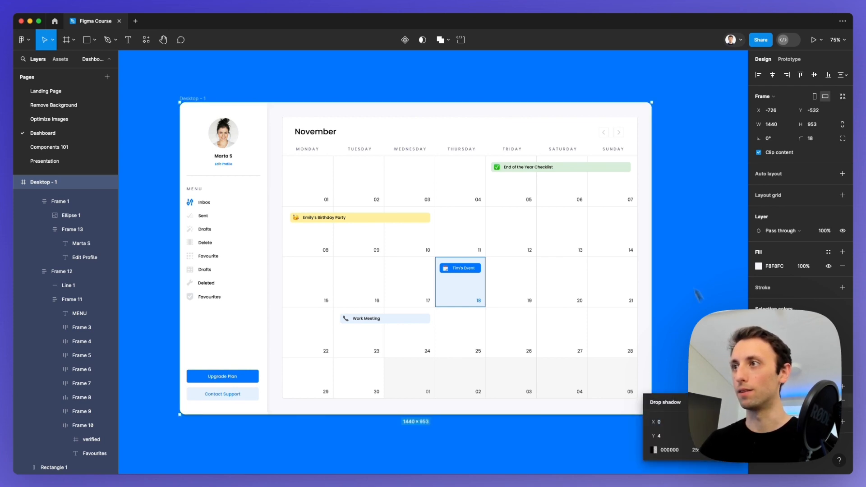
left_click_drag(740, 407, 664, 180)
left_click_drag(619, 198, 143, 186)
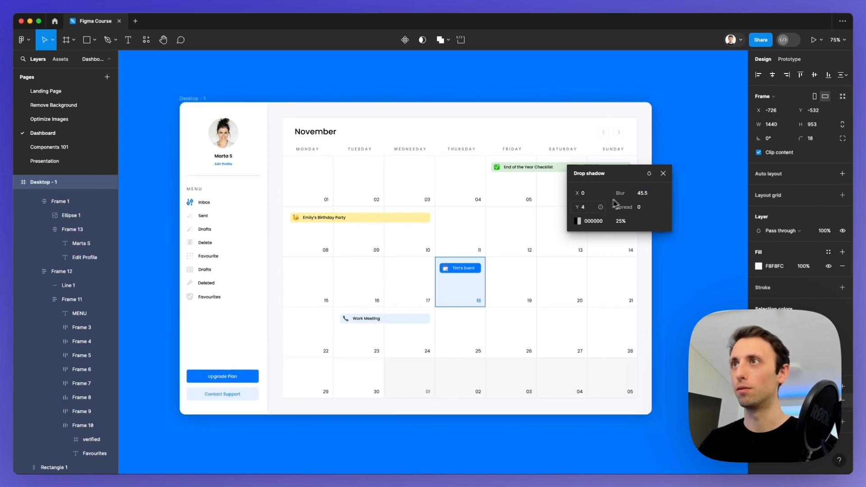
left_click_drag(577, 207, 606, 206)
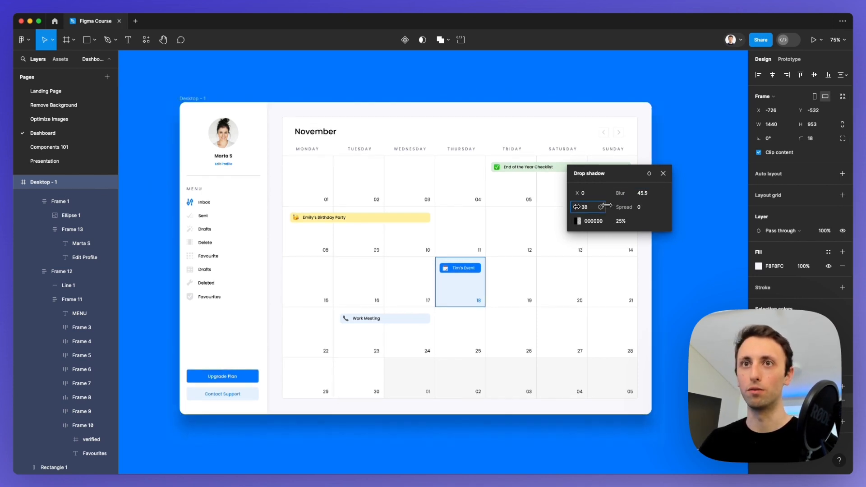
scroll(300, 209, "down", 5)
left_click(518, 129)
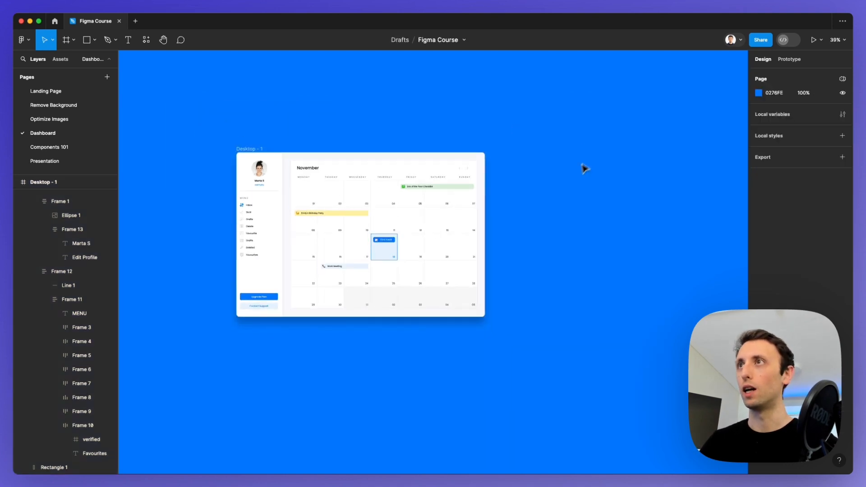
Step: Change the page background to the very light grey F7F8FA
left_click(759, 92)
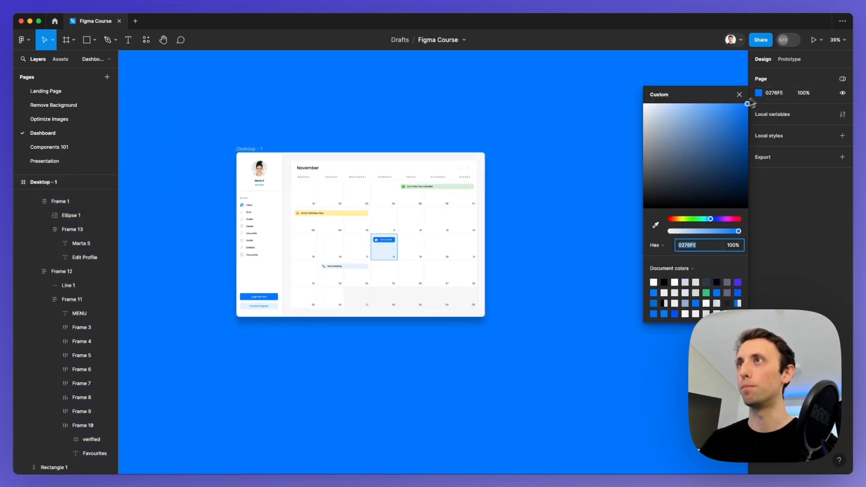
left_click(643, 107)
left_click(643, 107)
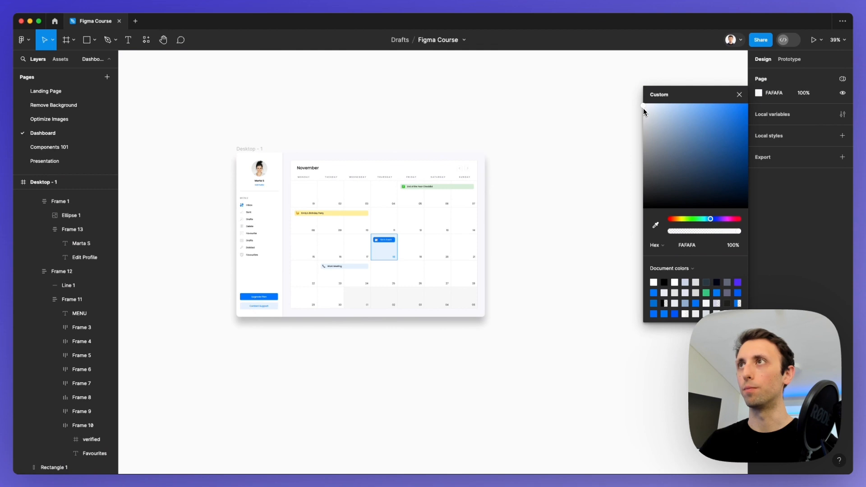
left_click(646, 109)
left_click(564, 120)
Step: Draw a new frame of about 3621 by 3429 around the whole dashboard as its backdrop
scroll(565, 120, "down", 5)
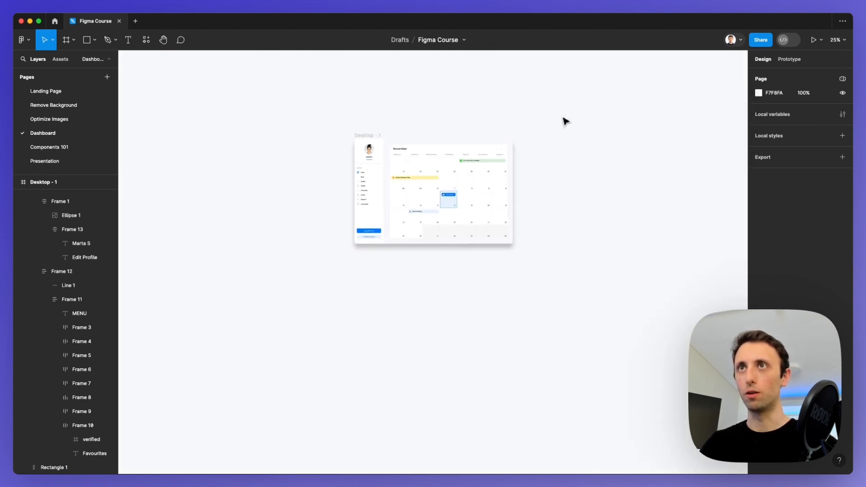
scroll(564, 119, "up", 2)
key("f")
scroll(421, 136, "down", 3)
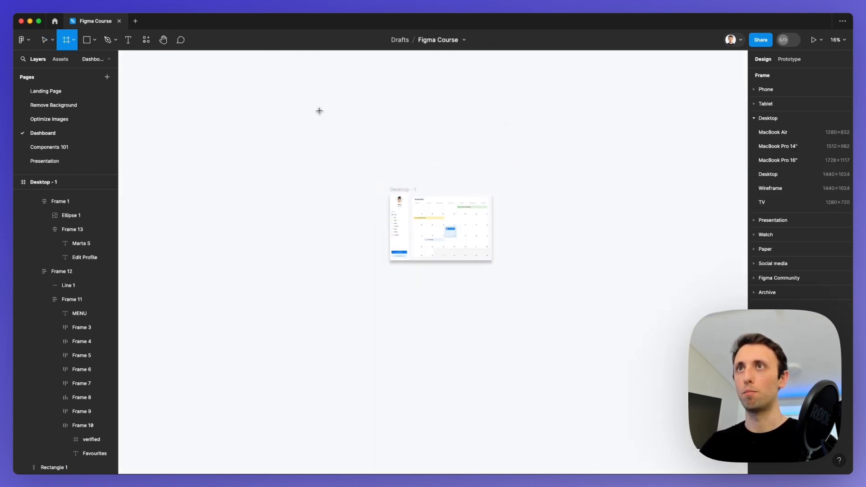
mouse_move(312, 108)
left_mouse_down()
mouse_move(594, 325)
mouse_move(565, 356)
mouse_move(569, 350)
left_mouse_up()
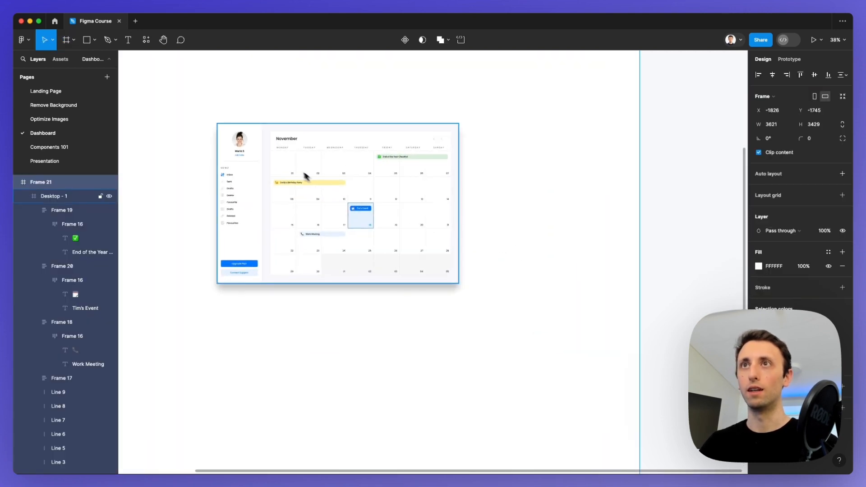
Step: Fill the backdrop frame with the dashboard's blue 0276FE and turn that fill into a linear gradient
key("i")
left_click(354, 209)
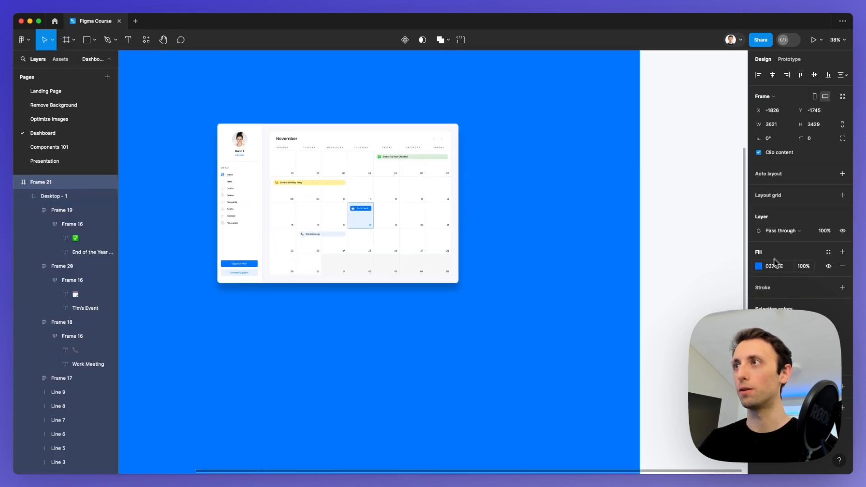
left_click(760, 266)
left_click(668, 245)
scroll(452, 186, "down", 3)
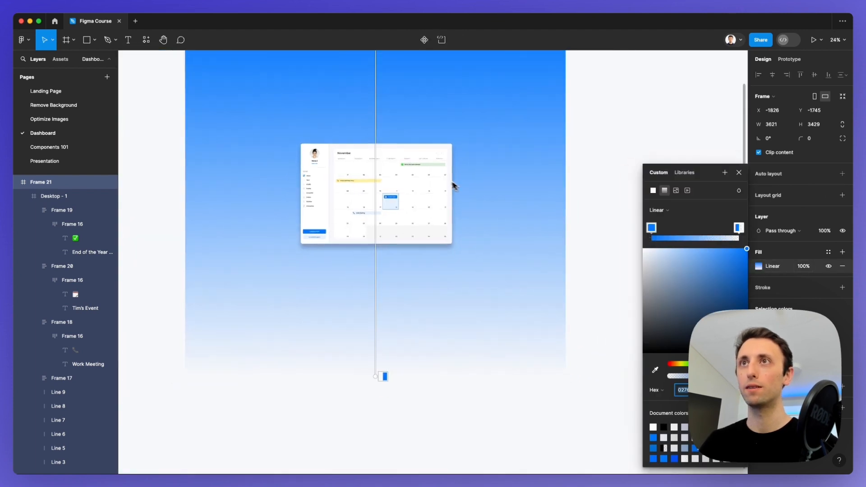
Step: Raise the opacity of the backdrop gradient's transparent end stop to 100%
scroll(449, 170, "up", 3)
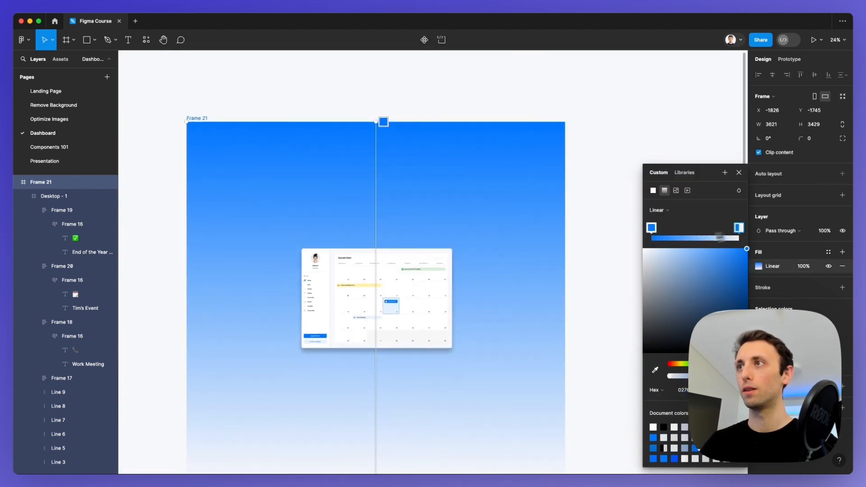
scroll(537, 247, "down", 3)
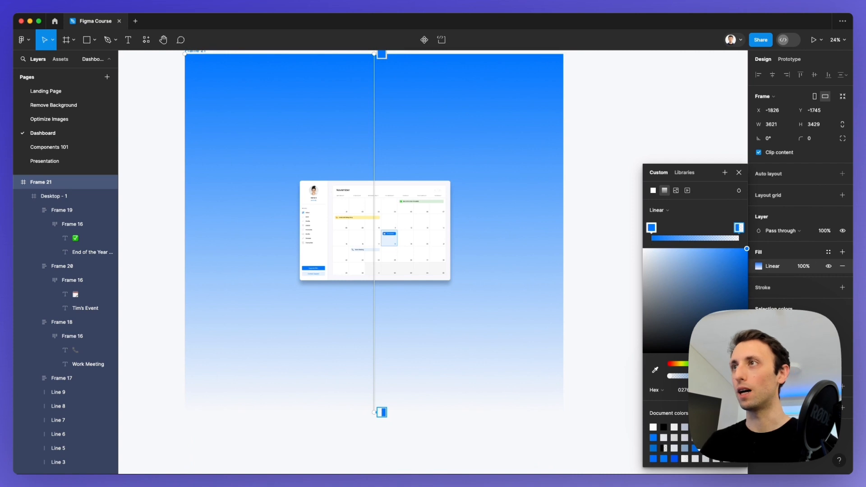
left_click_drag(704, 176, 584, 111)
left_click_drag(587, 311, 651, 311)
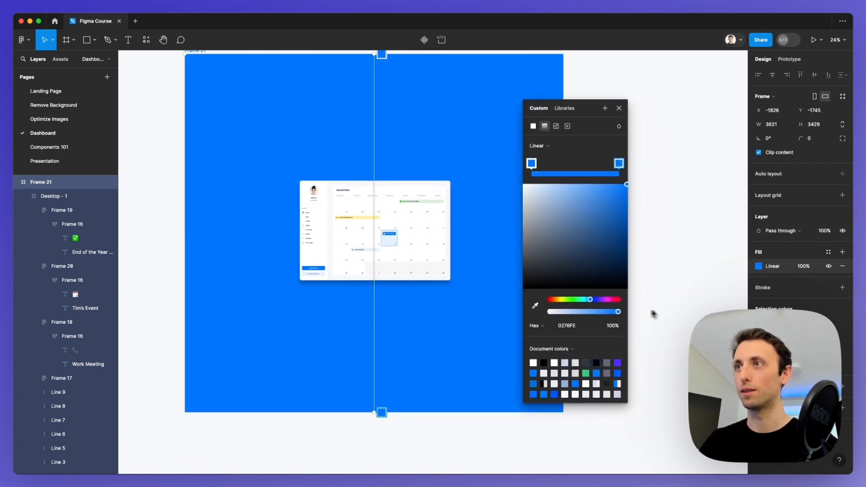
Step: Shift the gradient's end stop to 0285FE and run the gradient diagonally from the backdrop's top-left corner to its bottom-right corner
left_click_drag(591, 299, 589, 301)
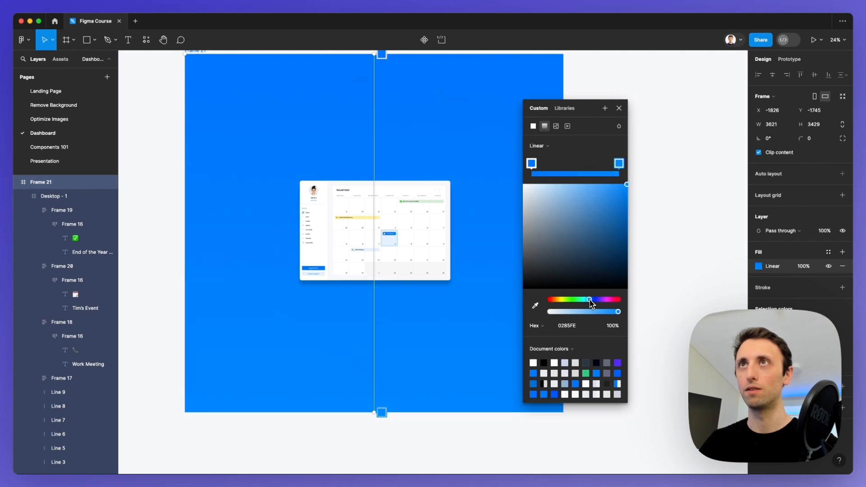
left_click_drag(382, 55, 196, 57)
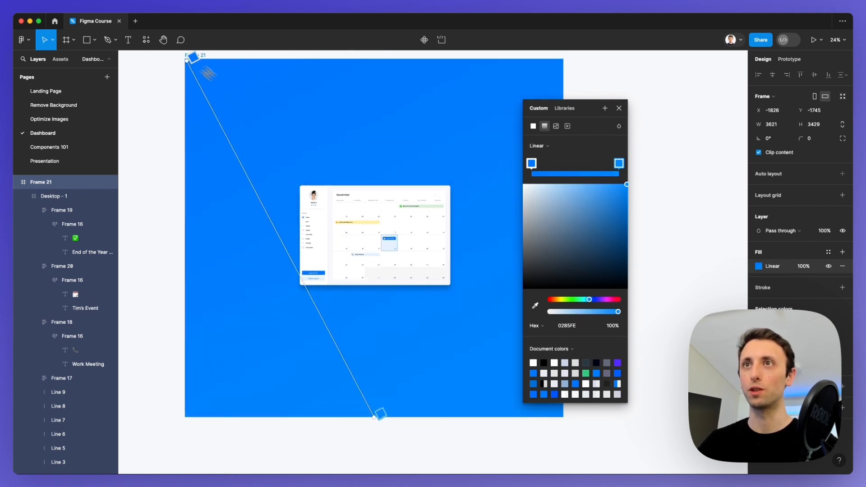
scroll(377, 392, "down", 3)
scroll(377, 393, "right", 2)
scroll(342, 401, "down", 1)
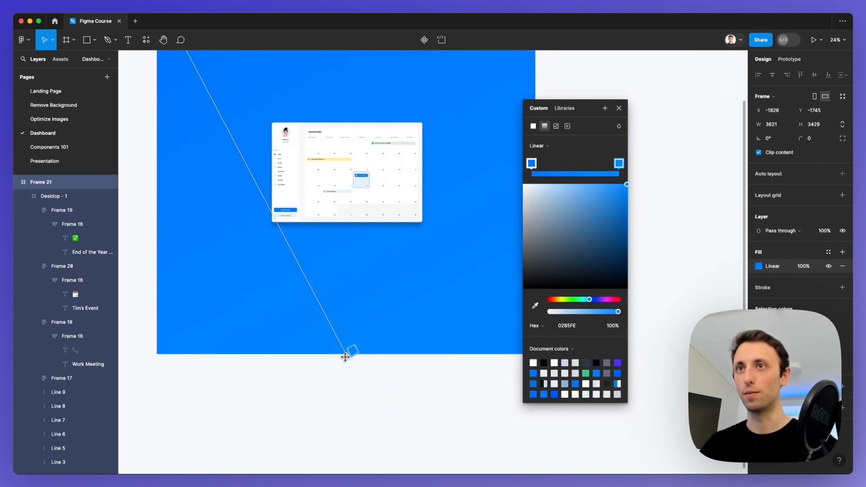
left_click_drag(346, 355, 545, 354)
scroll(334, 130, "up", 2)
scroll(325, 118, "up", 4)
key("Escape")
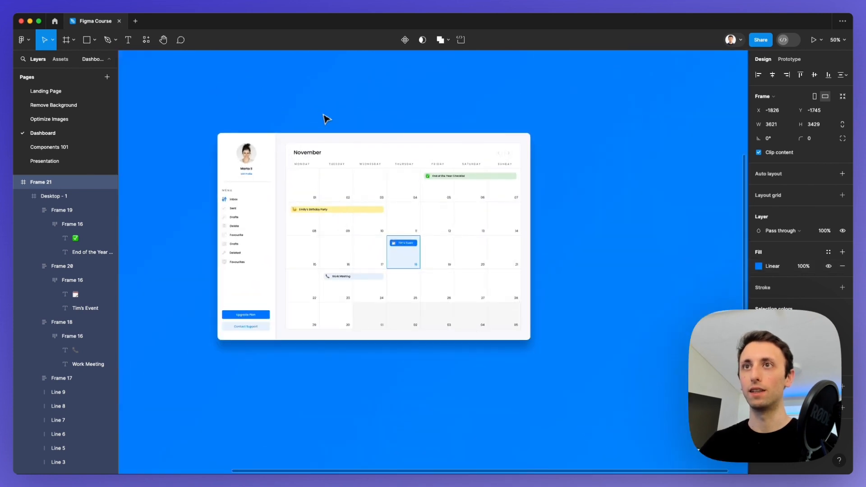
key("Escape")
Step: Set the opacity of the dashboard frame's black drop shadow to 15%
left_click(221, 134)
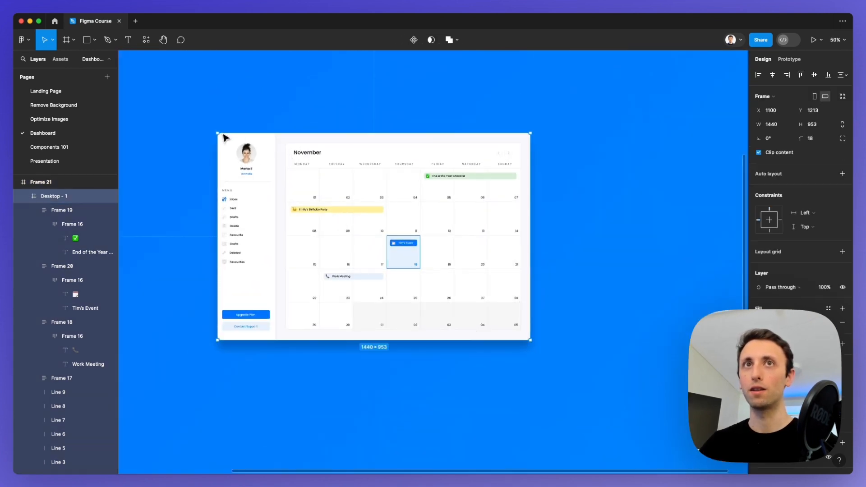
left_click(759, 420)
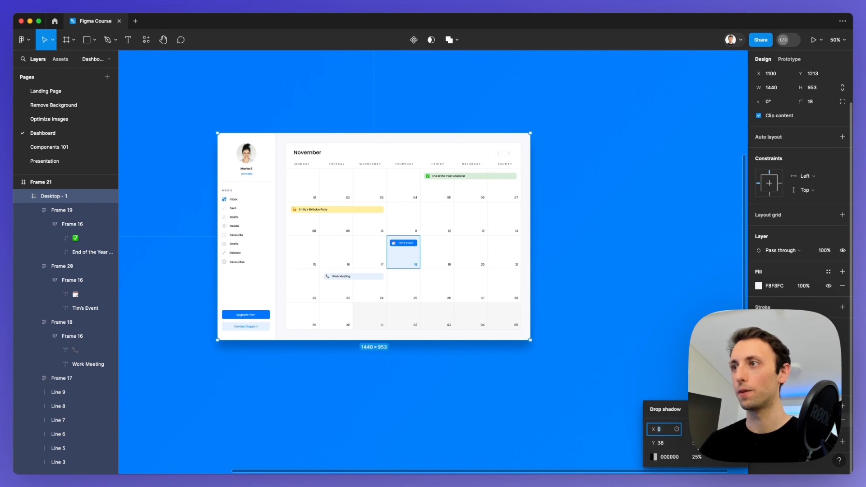
left_click(722, 409)
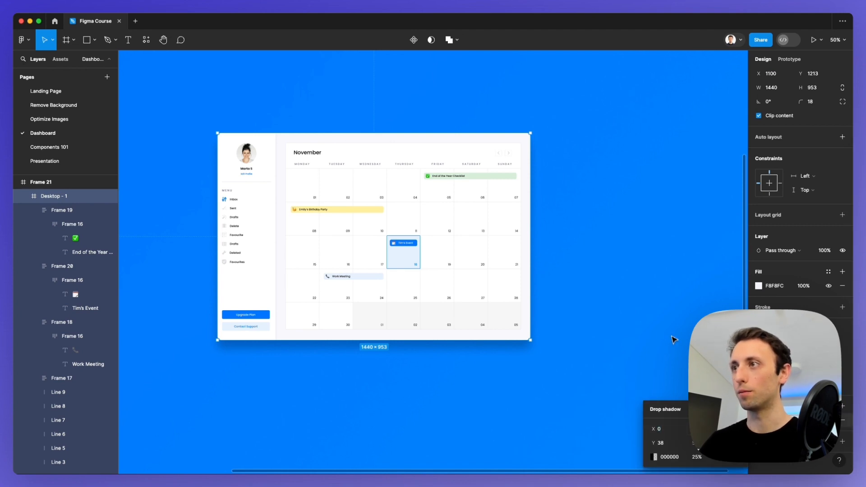
left_click(713, 357)
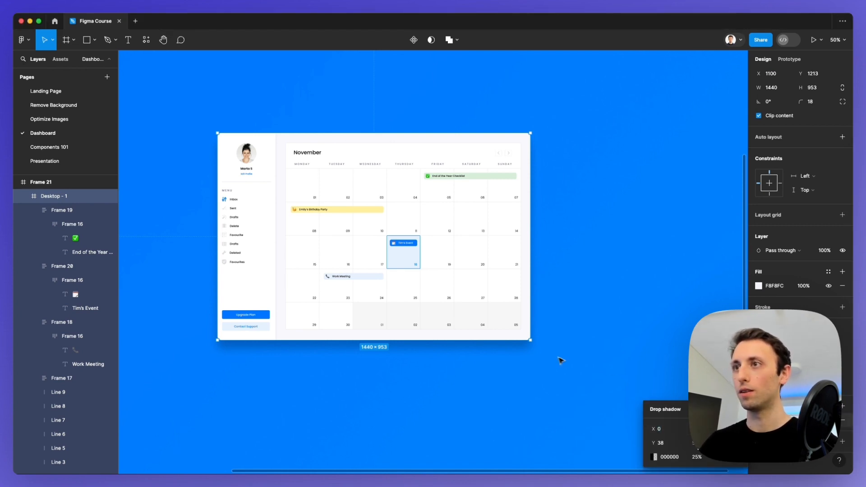
left_click_drag(697, 413, 278, 362)
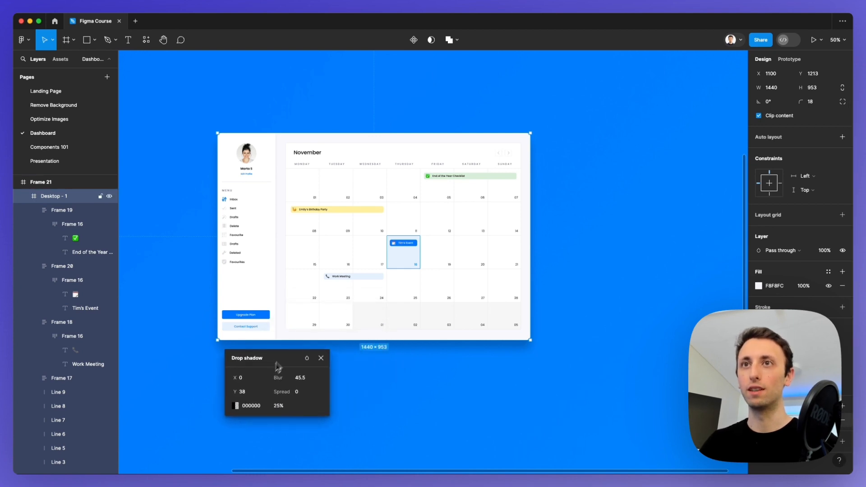
scroll(349, 317, "up", 2)
left_click(279, 406)
type("15")
key("Return")
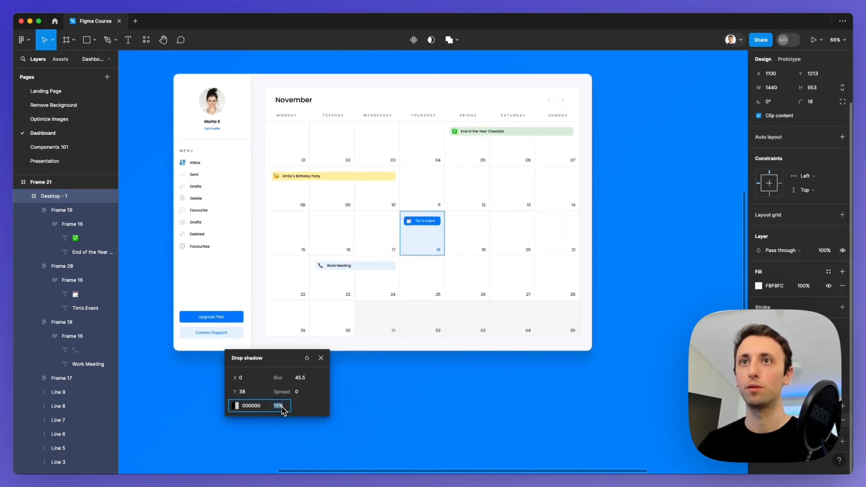
left_click(422, 412)
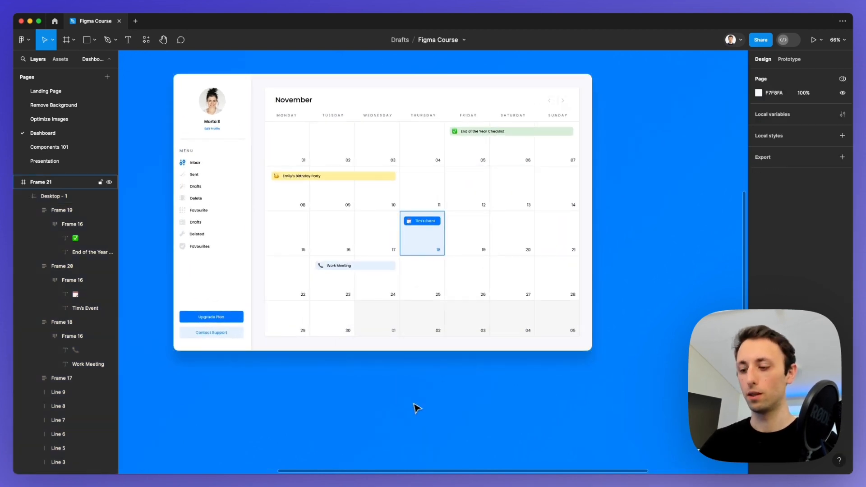
Step: Hide the editor interface and examine the whole dashboard enlarged on its blue backdrop
key("super+backslash")
scroll(336, 291, "up", 3)
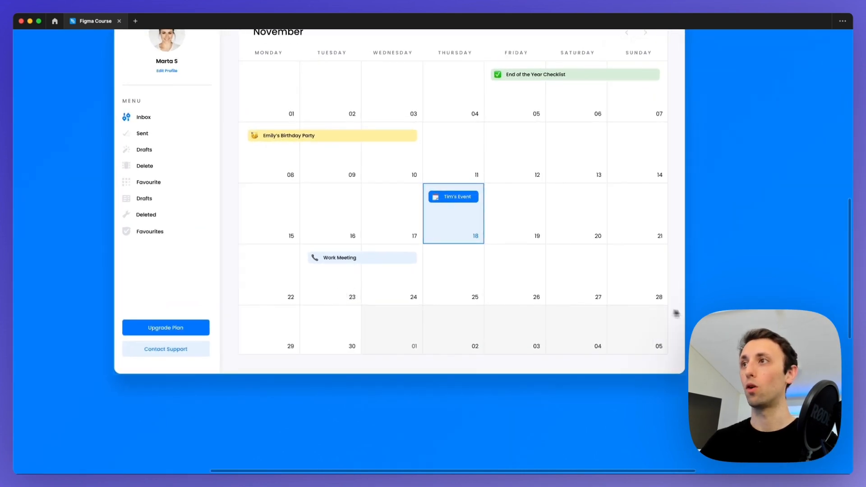
scroll(499, 282, "up", 3)
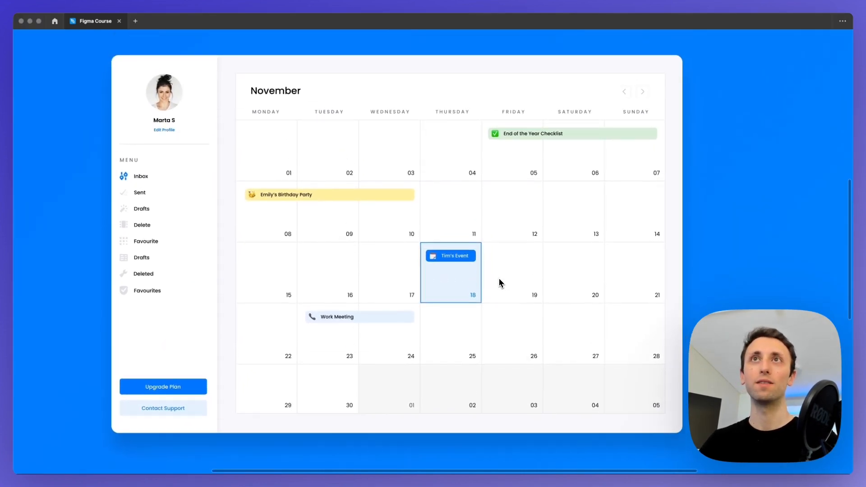